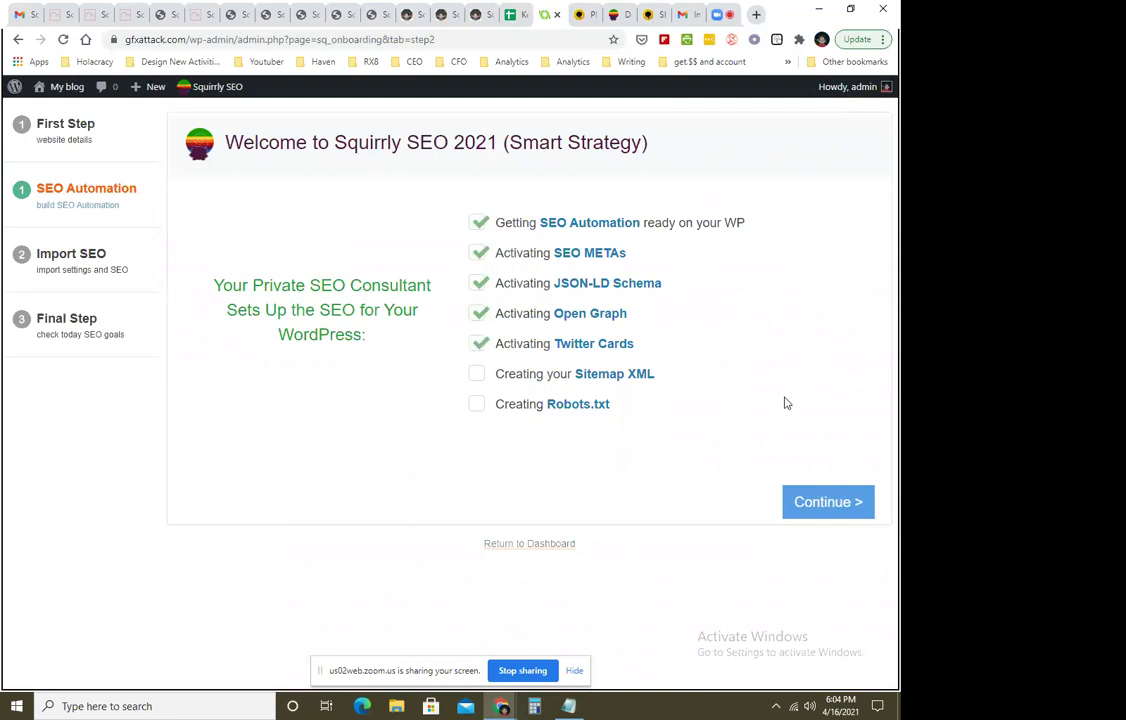
Continue the Squirrly SEO onboarding past the SEO Automation step and open today's SEO goals.
{"action": "left_click", "coordinate": [822, 519]}
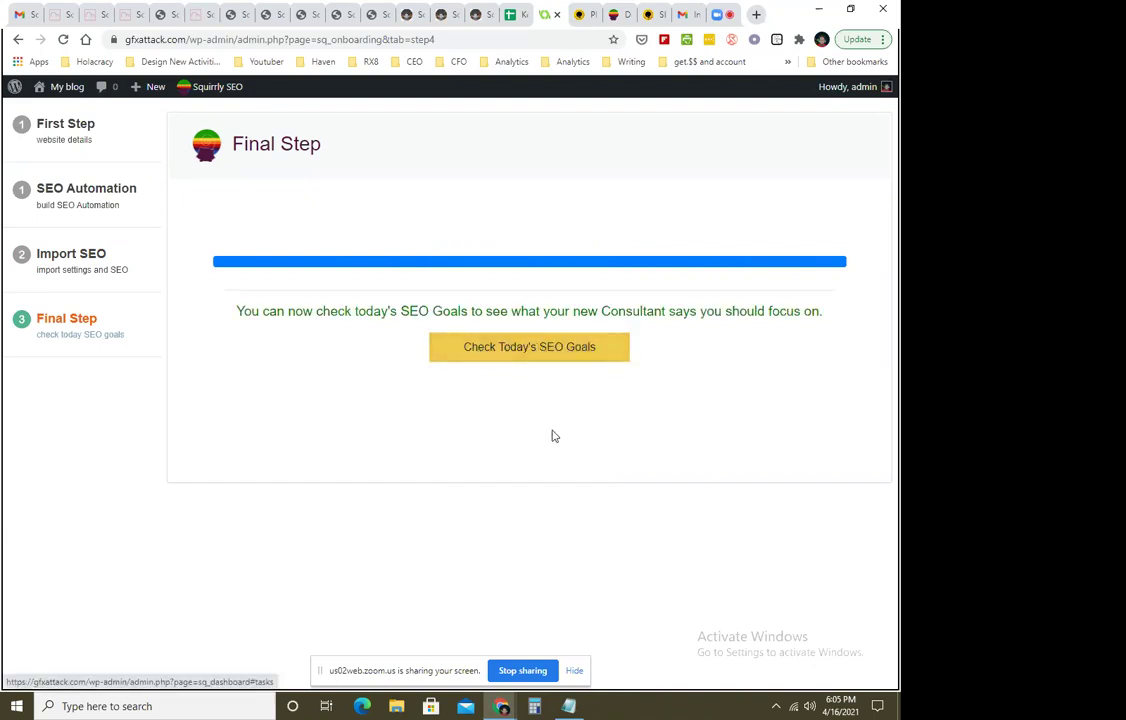
{"action": "left_click", "coordinate": [575, 354]}
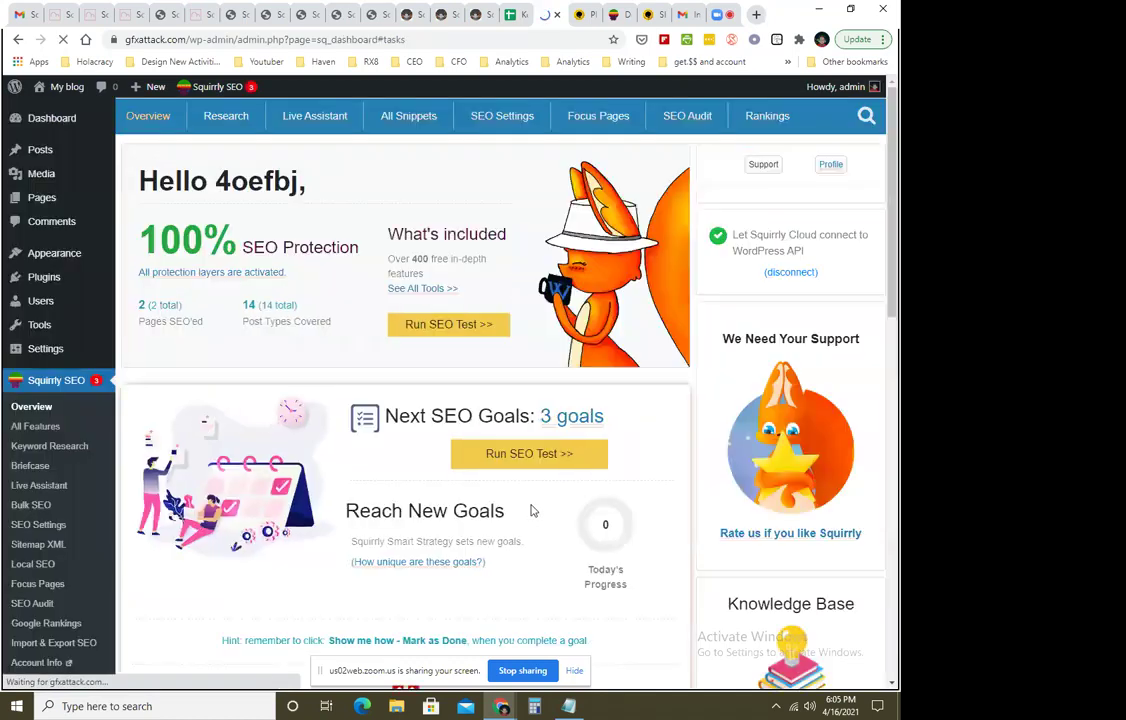
{"action": "scroll", "coordinate": [417, 568], "scroll_direction": "up", "scroll_amount": 3}
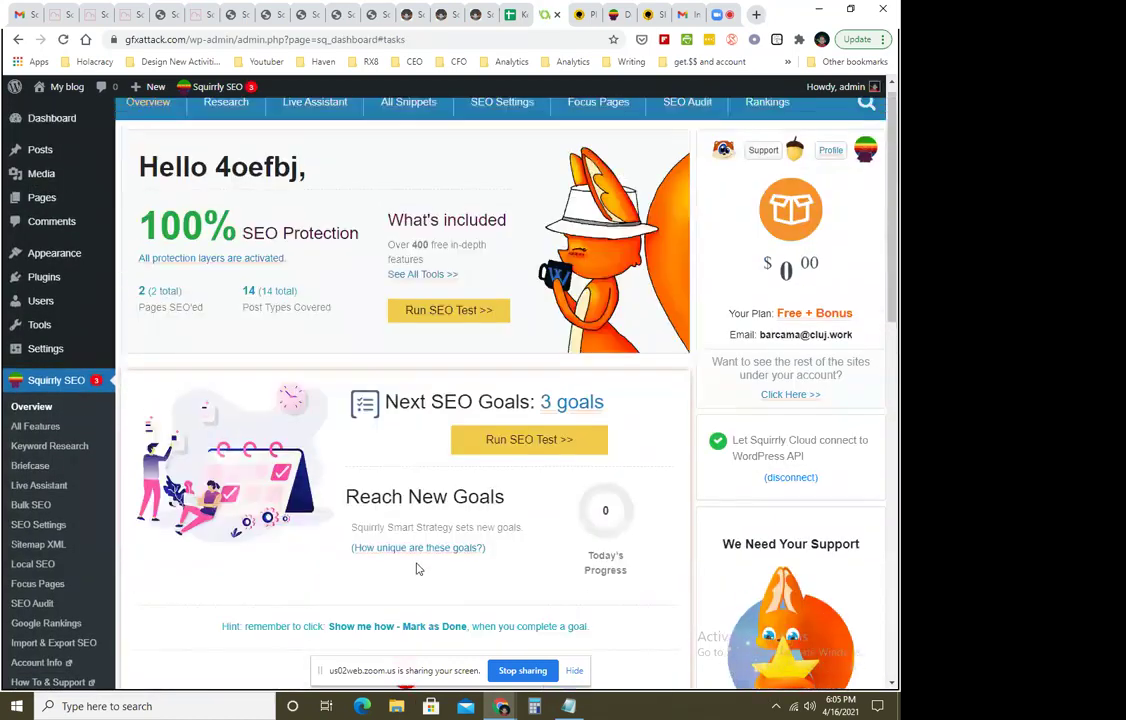
Review the next SEO goals for the new site, covering Focus Pages, Google Search Console and Google Analytics connections.
{"action": "scroll", "coordinate": [417, 568], "scroll_direction": "down", "scroll_amount": 5}
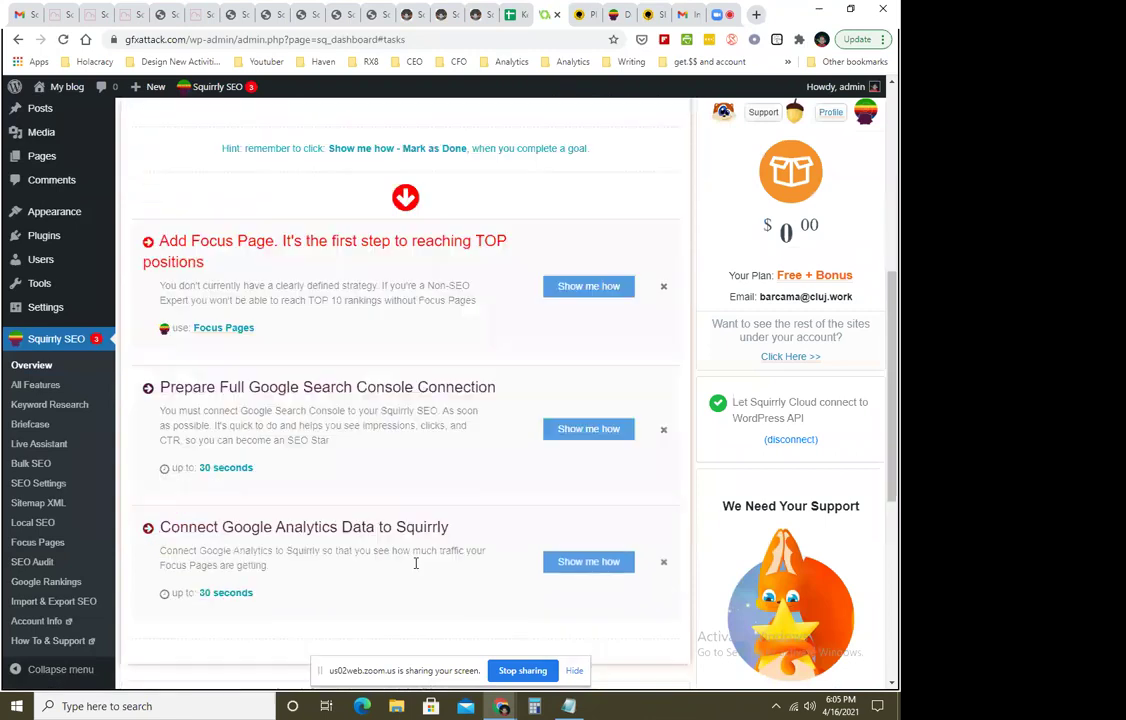
{"action": "scroll", "coordinate": [417, 568], "scroll_direction": "down", "scroll_amount": 1}
{"action": "scroll", "coordinate": [407, 568], "scroll_direction": "up", "scroll_amount": 2}
{"action": "scroll", "coordinate": [406, 562], "scroll_direction": "down", "scroll_amount": 2}
{"action": "scroll", "coordinate": [405, 566], "scroll_direction": "up", "scroll_amount": 1}
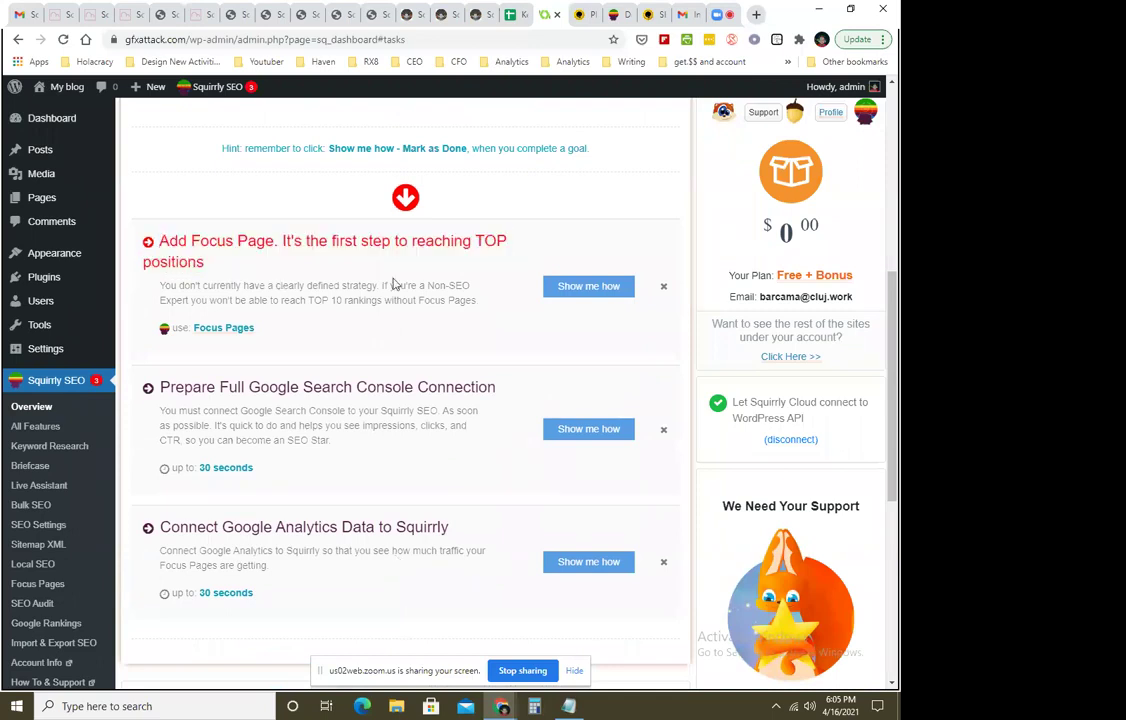
{"action": "left_click_drag", "start_coordinate": [190, 387], "coordinate": [510, 390]}
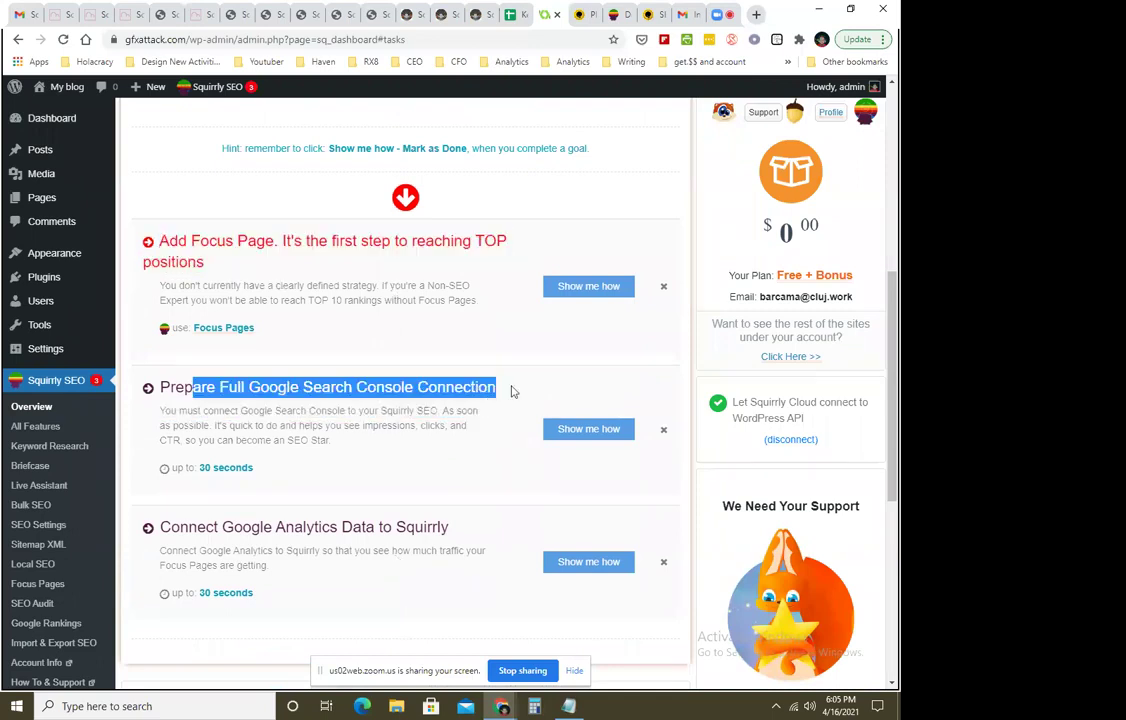
{"action": "left_click", "coordinate": [237, 488]}
{"action": "left_click_drag", "start_coordinate": [197, 527], "coordinate": [338, 528]}
{"action": "left_click", "coordinate": [533, 538]}
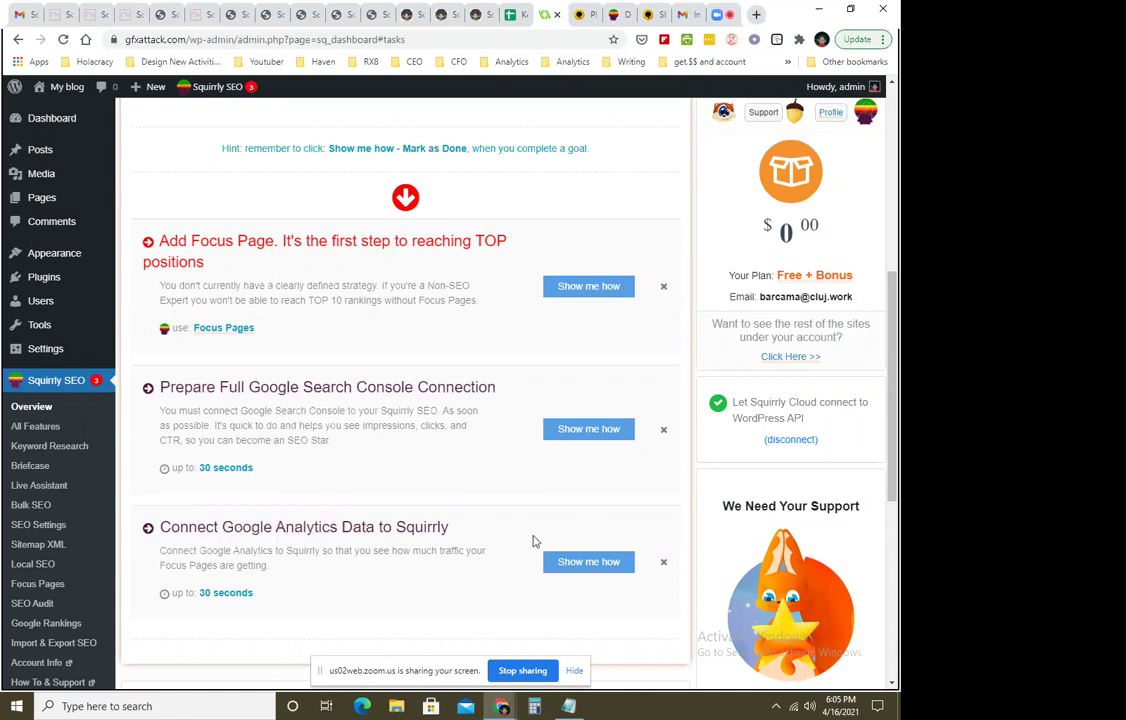
{"action": "scroll", "coordinate": [513, 530], "scroll_direction": "down", "scroll_amount": 3}
{"action": "scroll", "coordinate": [513, 530], "scroll_direction": "up", "scroll_amount": 4}
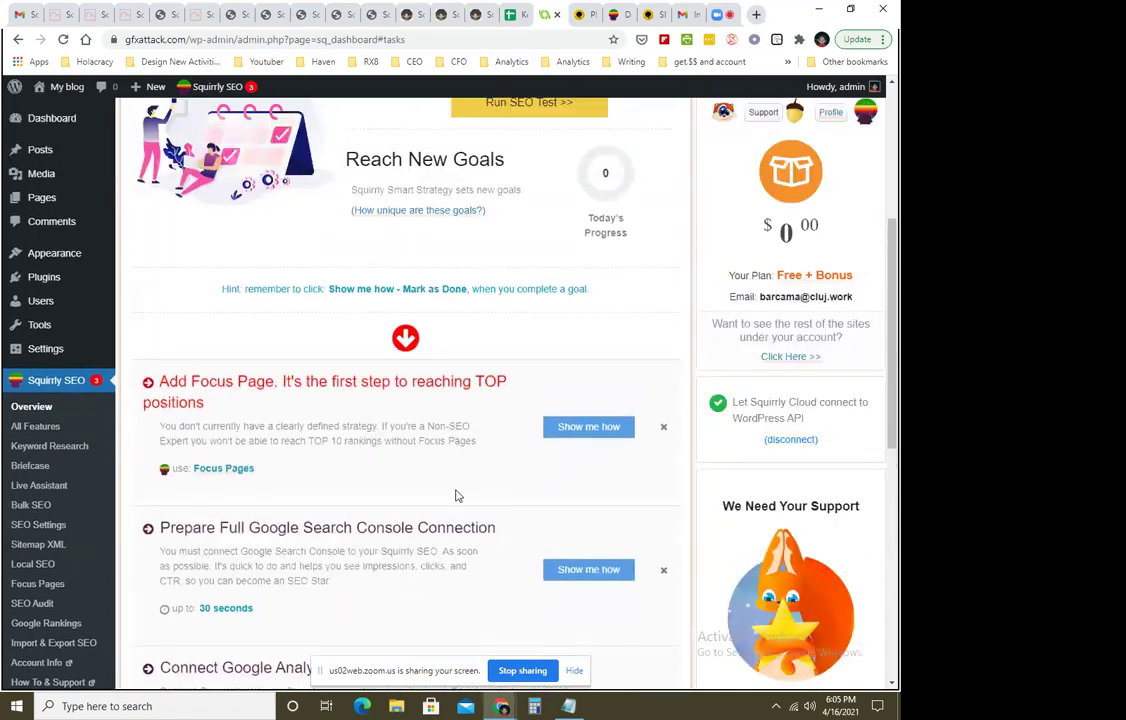
{"action": "scroll", "coordinate": [455, 495], "scroll_direction": "down", "scroll_amount": 3}
{"action": "scroll", "coordinate": [440, 304], "scroll_direction": "up", "scroll_amount": 1}
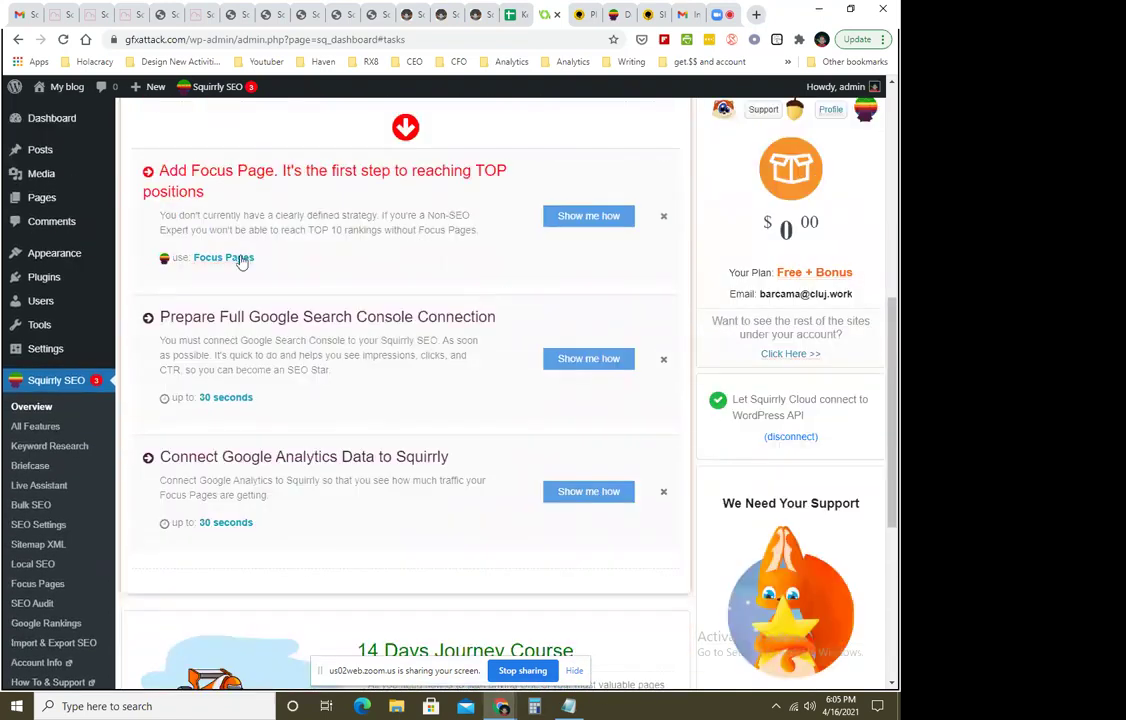
Switch to the Paper Finger Cuts dashboard and examine its next SEO goals, from keyword competition to SEO speed.
{"action": "left_click", "coordinate": [125, 15]}
{"action": "scroll", "coordinate": [485, 545], "scroll_direction": "down", "scroll_amount": 4}
{"action": "scroll", "coordinate": [485, 545], "scroll_direction": "down", "scroll_amount": 10}
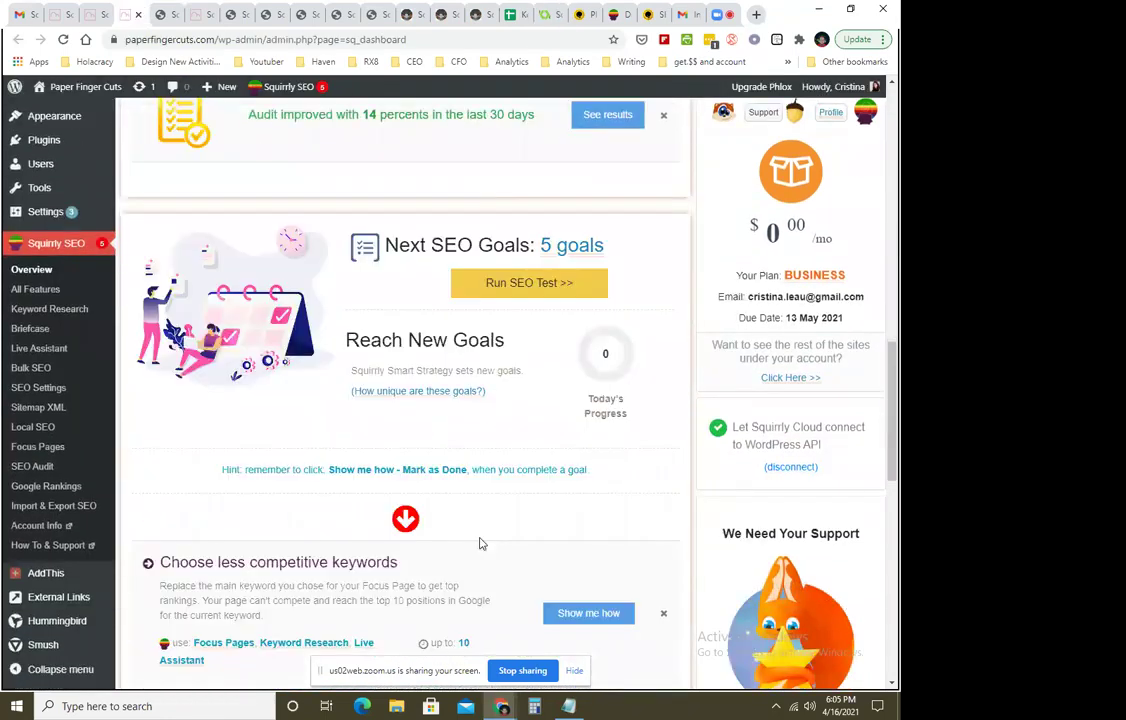
{"action": "scroll", "coordinate": [485, 543], "scroll_direction": "down", "scroll_amount": 3}
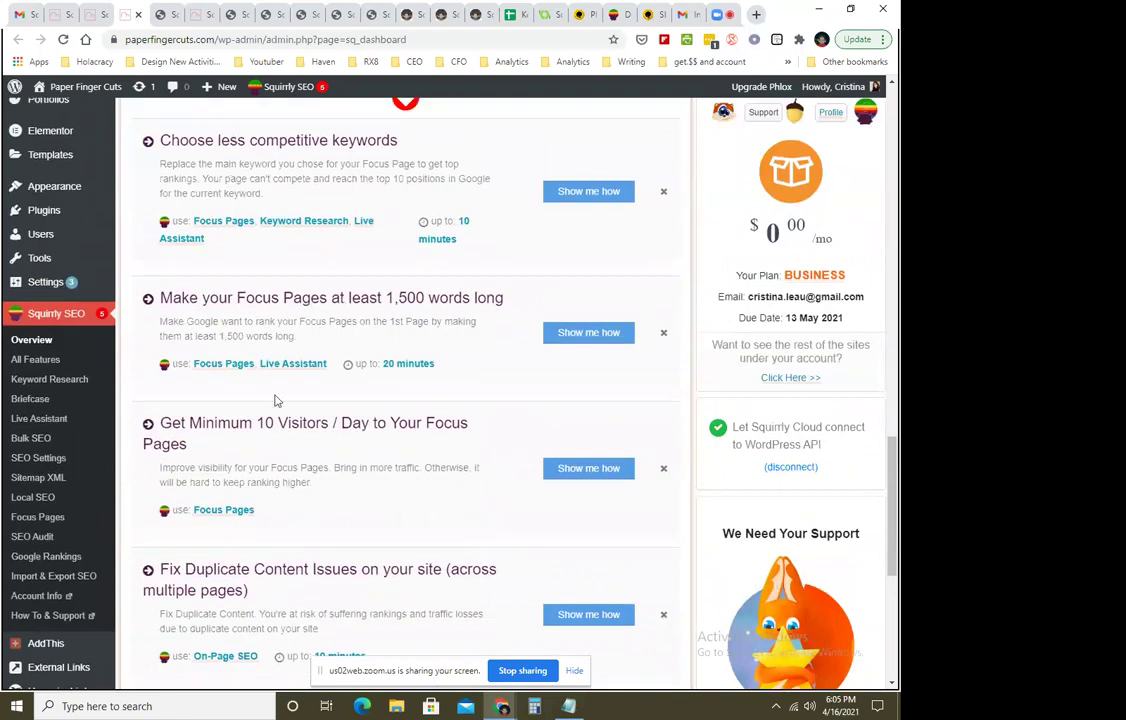
{"action": "left_click_drag", "start_coordinate": [174, 297], "coordinate": [487, 304]}
{"action": "left_click", "coordinate": [505, 525]}
{"action": "scroll", "coordinate": [490, 525], "scroll_direction": "down", "scroll_amount": 1}
{"action": "left_click_drag", "start_coordinate": [155, 352], "coordinate": [195, 373]}
{"action": "scroll", "coordinate": [455, 505], "scroll_direction": "down", "scroll_amount": 3}
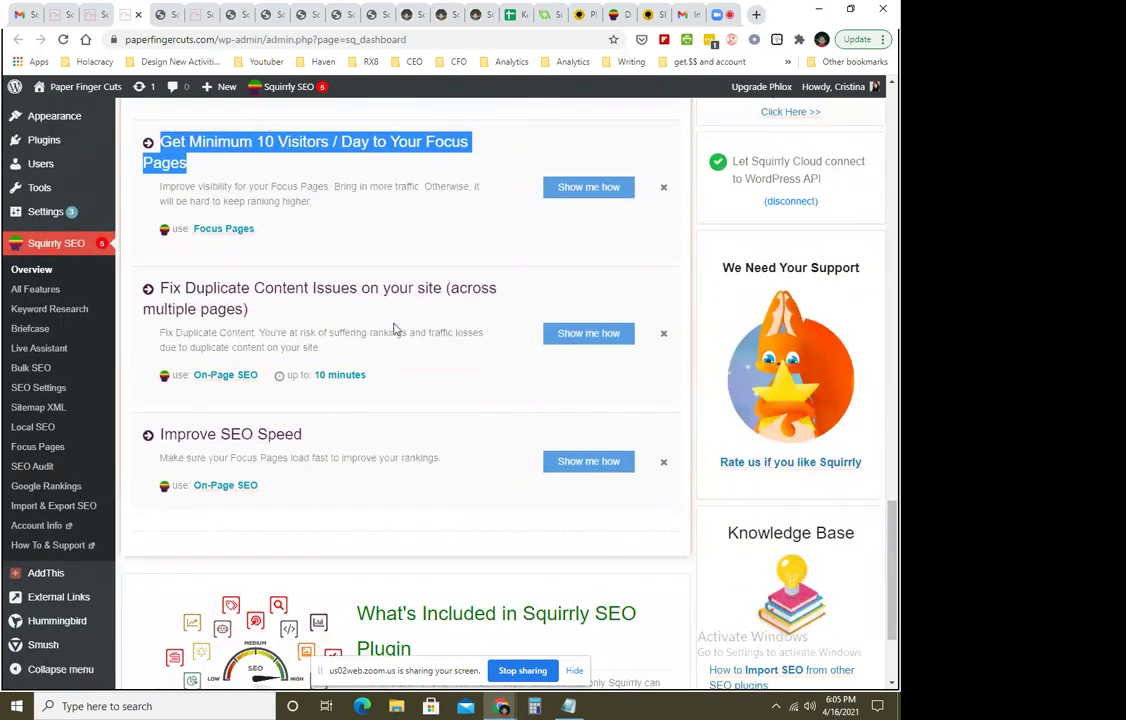
{"action": "left_click_drag", "start_coordinate": [174, 288], "coordinate": [296, 345]}
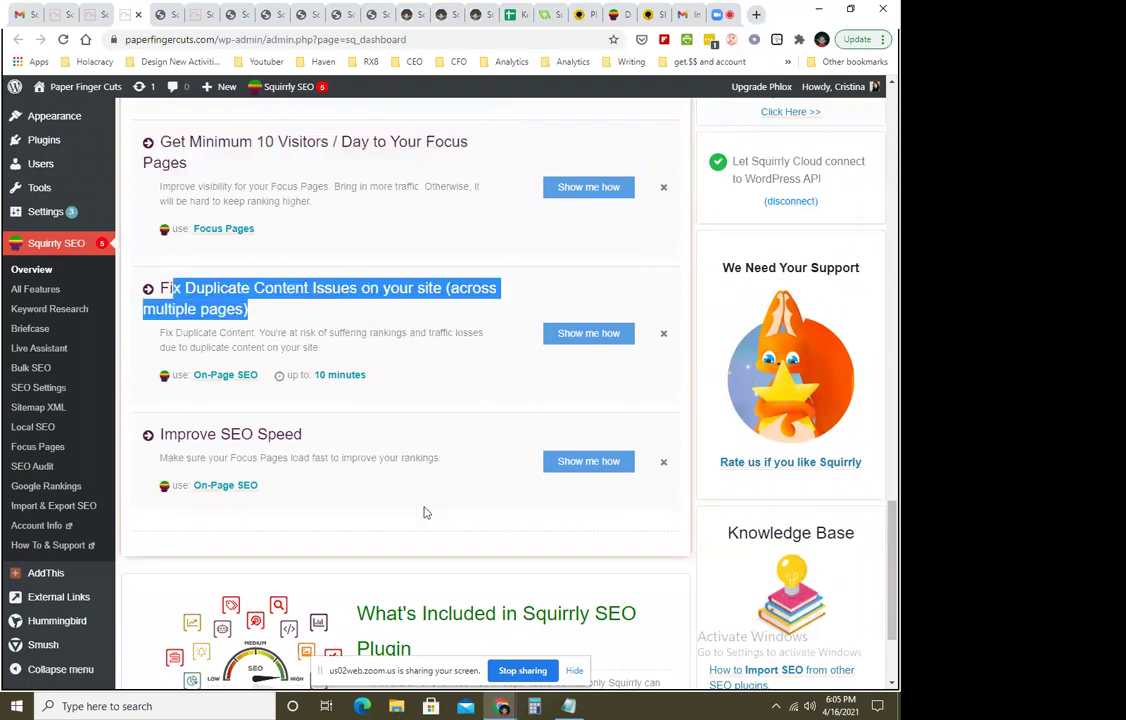
{"action": "left_click", "coordinate": [181, 289]}
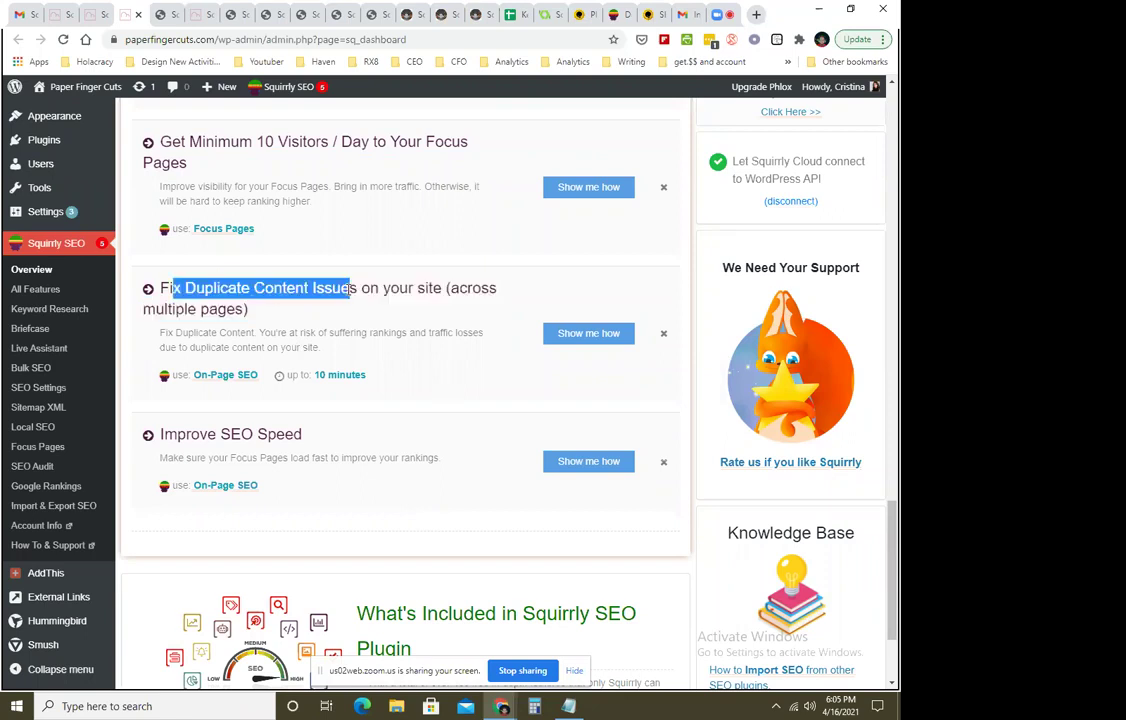
{"action": "scroll", "coordinate": [330, 420], "scroll_direction": "down", "scroll_amount": 1}
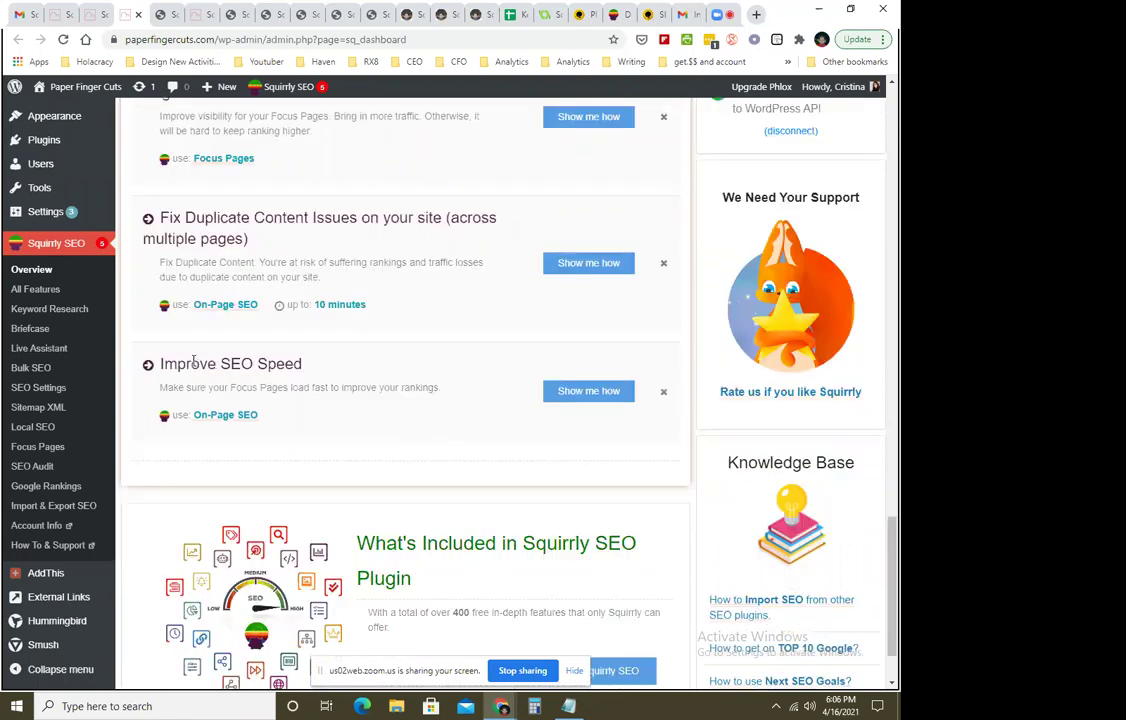
{"action": "scroll", "coordinate": [504, 490], "scroll_direction": "up", "scroll_amount": 2}
{"action": "scroll", "coordinate": [504, 492], "scroll_direction": "up", "scroll_amount": 2}
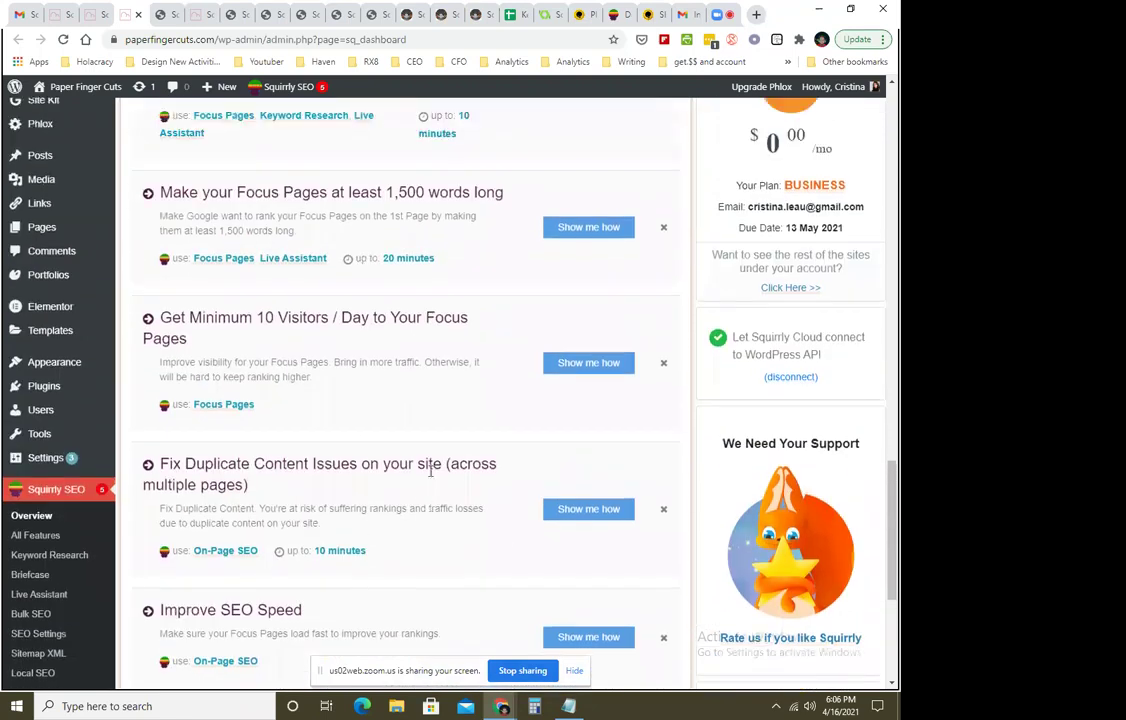
{"action": "scroll", "coordinate": [370, 343], "scroll_direction": "up", "scroll_amount": 3}
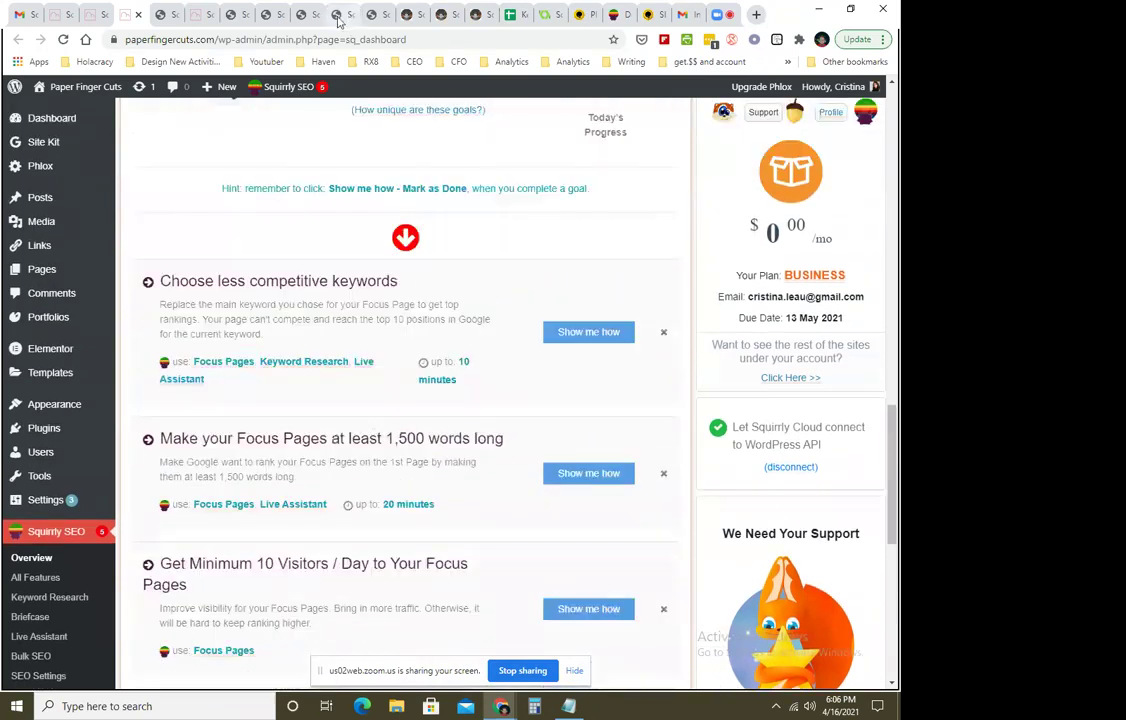
Find the Service Cheetah dashboard among the open pages, read the Page Authority congratulations and dismiss the popup.
{"action": "left_click", "coordinate": [380, 15]}
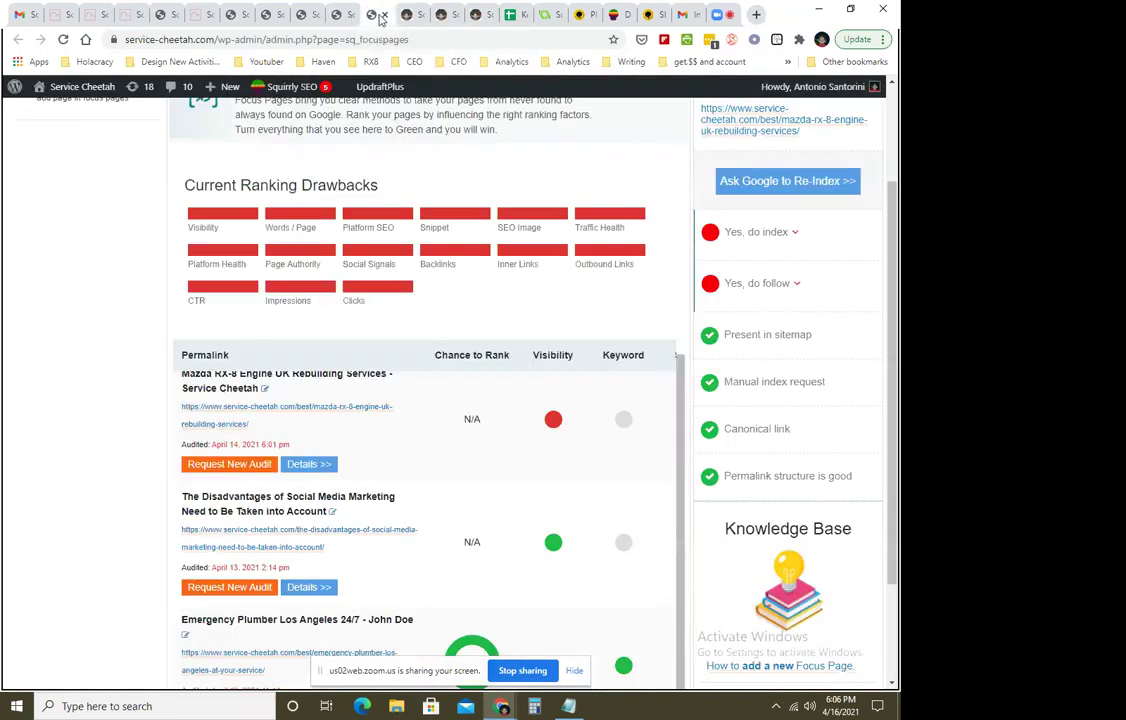
{"action": "left_click", "coordinate": [340, 15]}
{"action": "left_click", "coordinate": [266, 15]}
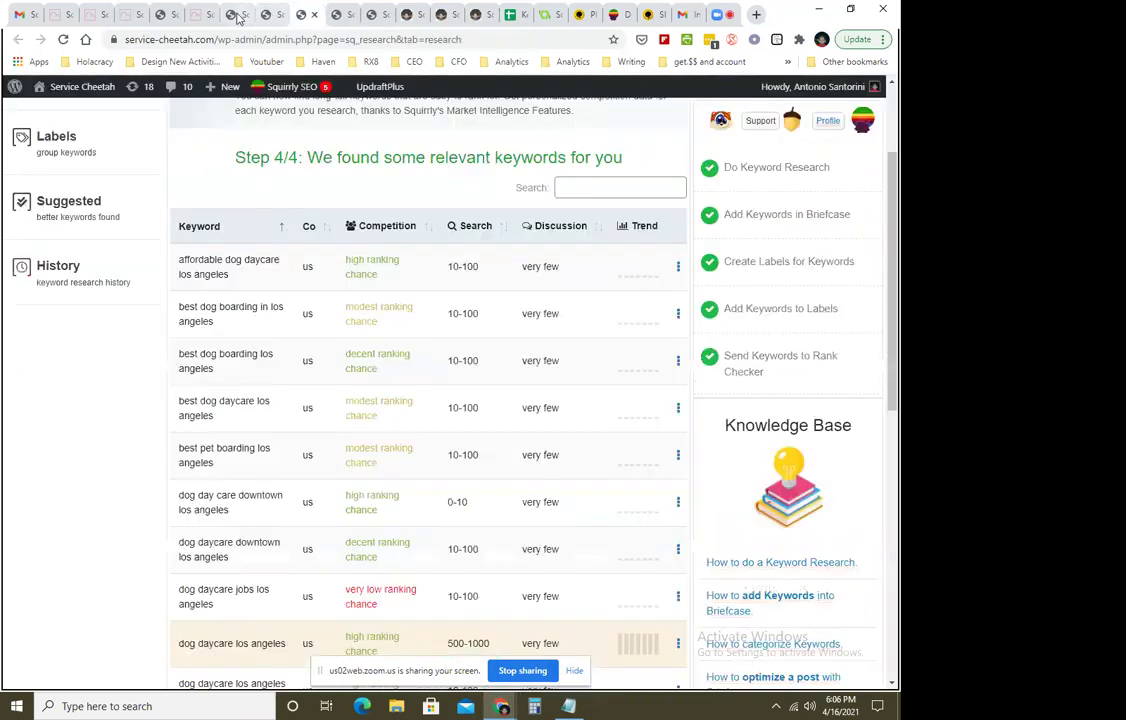
{"action": "left_click", "coordinate": [232, 15]}
{"action": "left_click", "coordinate": [162, 16]}
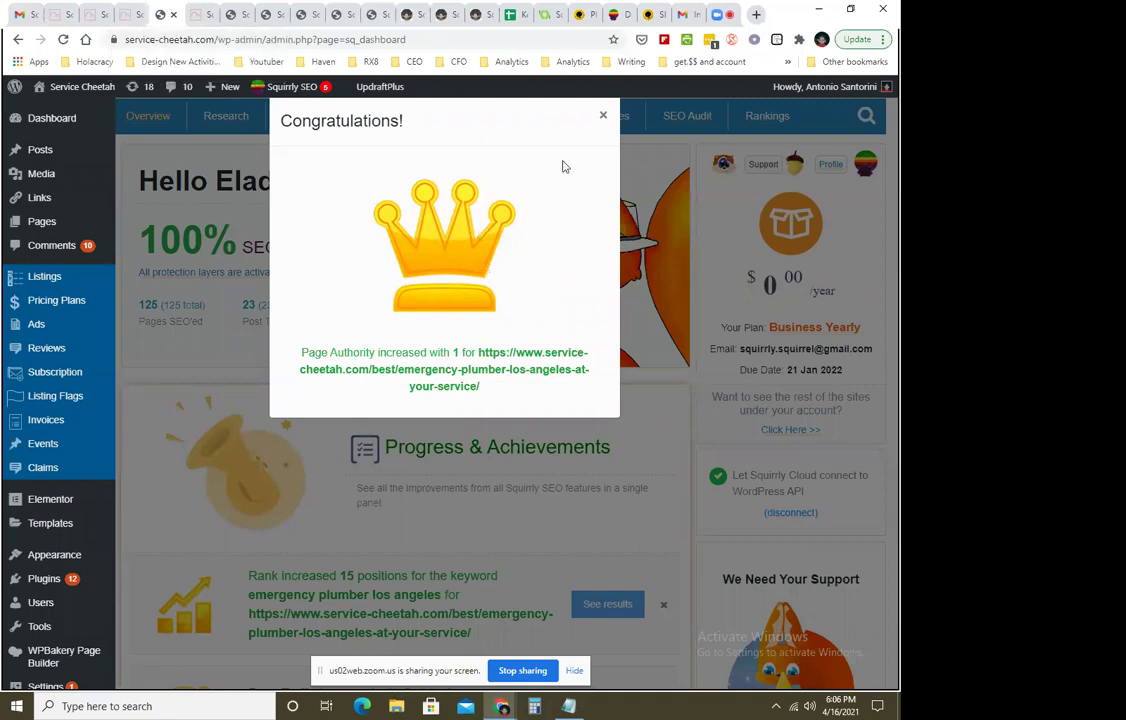
{"action": "left_click_drag", "start_coordinate": [318, 352], "coordinate": [472, 352]}
{"action": "left_click", "coordinate": [472, 352]}
{"action": "left_click", "coordinate": [454, 545]}
Examine the Service Cheetah achievements, including the rank increase for the emergency plumber keyword.
{"action": "scroll", "coordinate": [452, 545], "scroll_direction": "down", "scroll_amount": 3}
{"action": "scroll", "coordinate": [450, 541], "scroll_direction": "down", "scroll_amount": 1}
{"action": "left_click_drag", "start_coordinate": [247, 154], "coordinate": [413, 271]}
{"action": "left_click", "coordinate": [171, 244]}
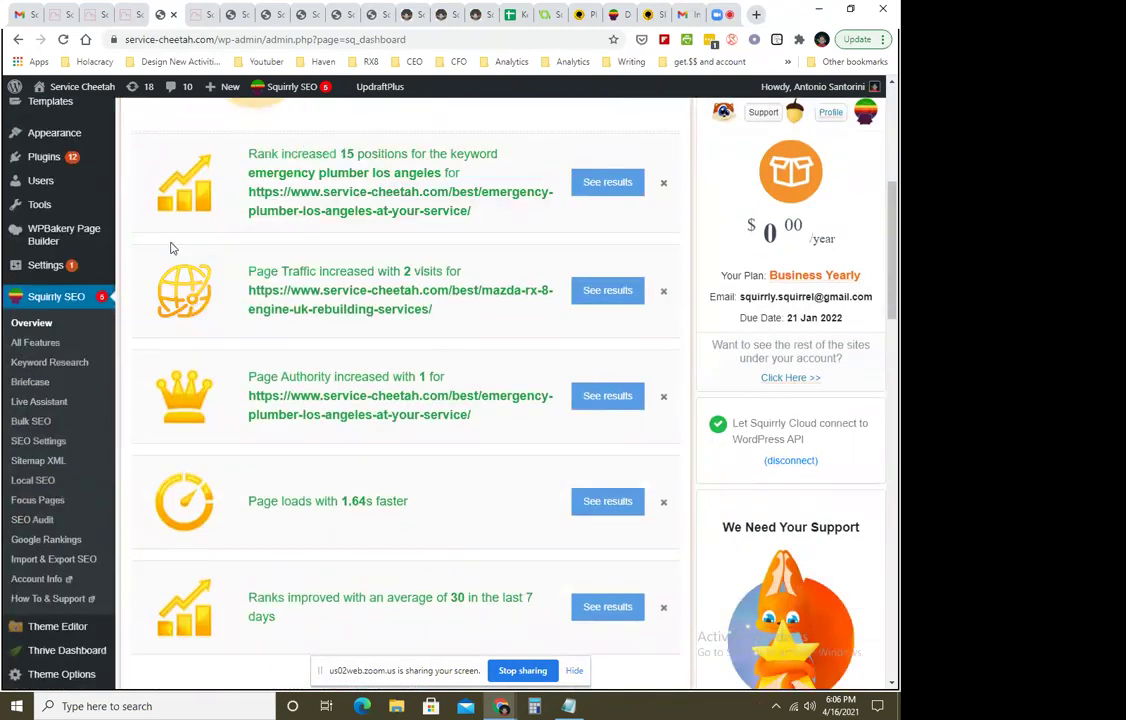
Compare the Progress & Achievements entries on the Paper Finger Cuts and Service Cheetah dashboards.
{"action": "left_click", "coordinate": [127, 15]}
{"action": "scroll", "coordinate": [322, 430], "scroll_direction": "down", "scroll_amount": 5}
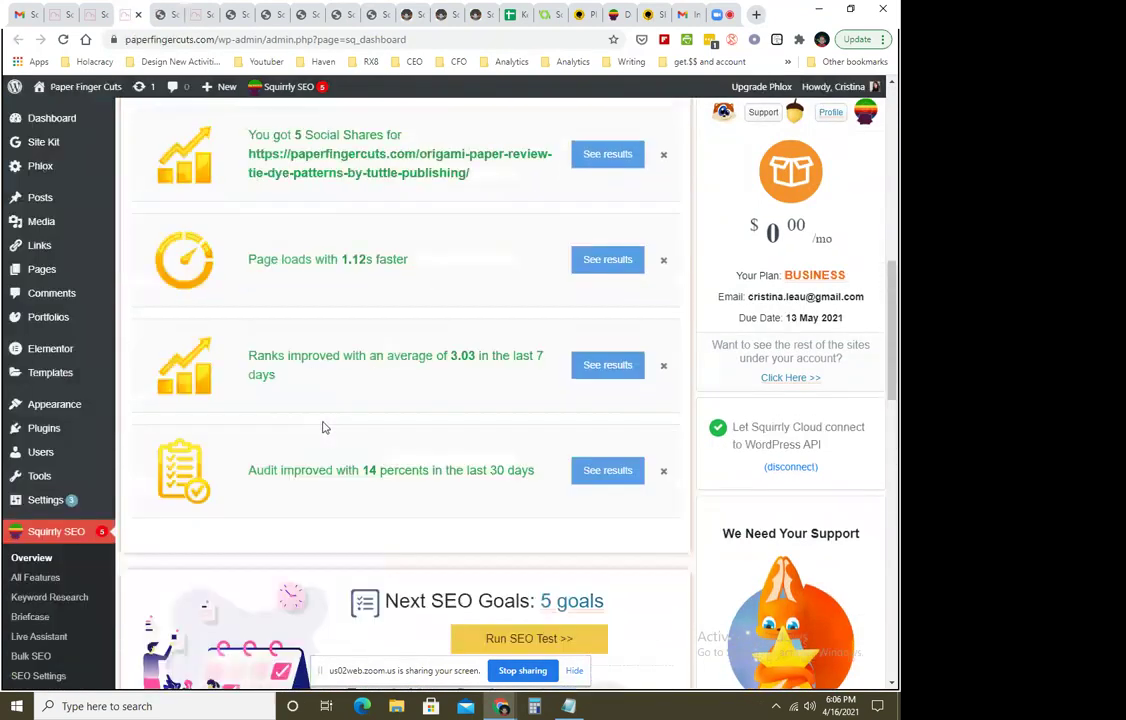
{"action": "scroll", "coordinate": [322, 428], "scroll_direction": "up", "scroll_amount": 3}
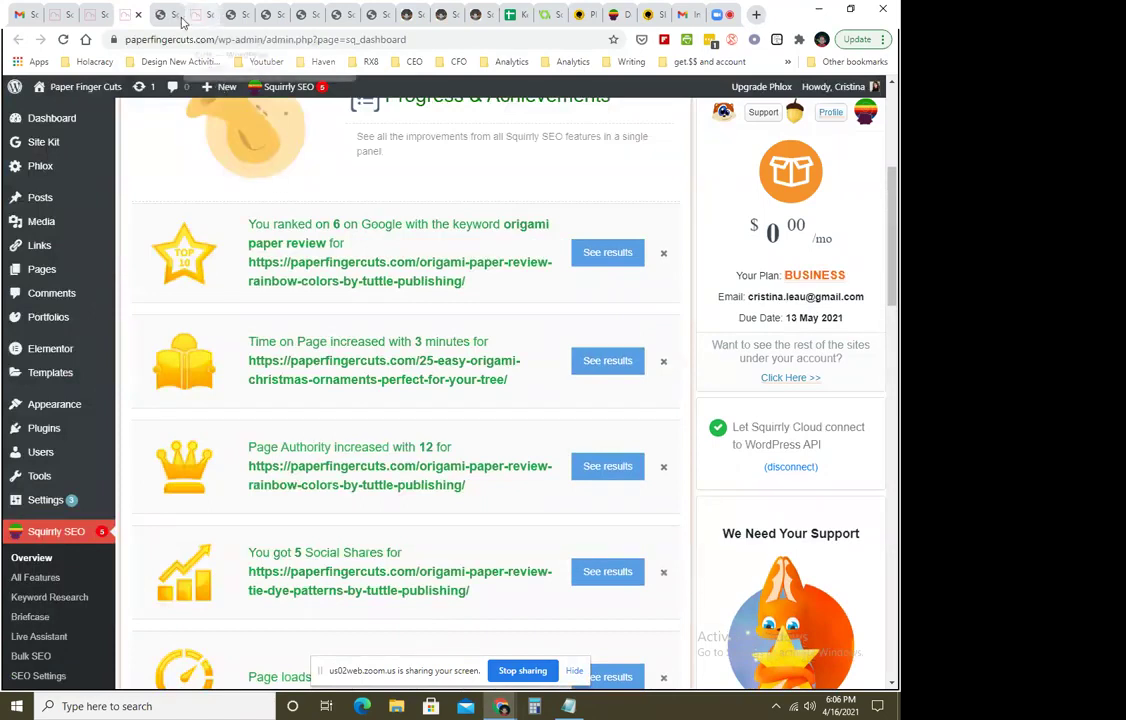
{"action": "left_click", "coordinate": [160, 14]}
{"action": "scroll", "coordinate": [364, 437], "scroll_direction": "down", "scroll_amount": 1}
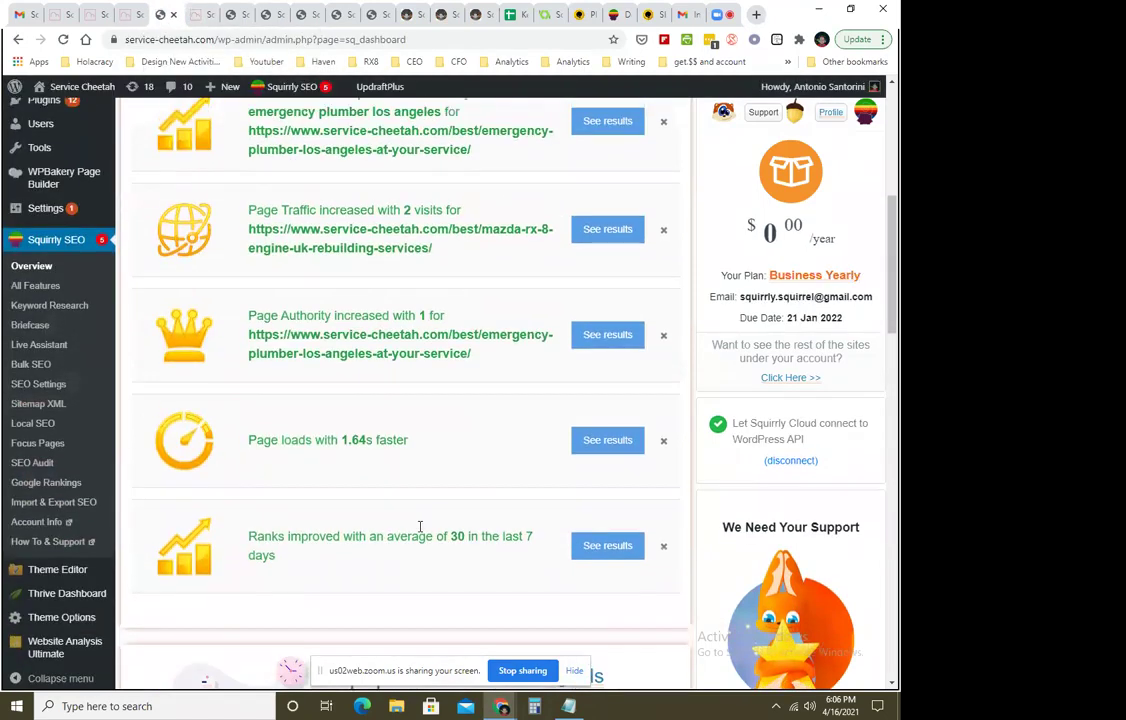
{"action": "scroll", "coordinate": [427, 528], "scroll_direction": "up", "scroll_amount": 5}
{"action": "scroll", "coordinate": [430, 530], "scroll_direction": "down", "scroll_amount": 5}
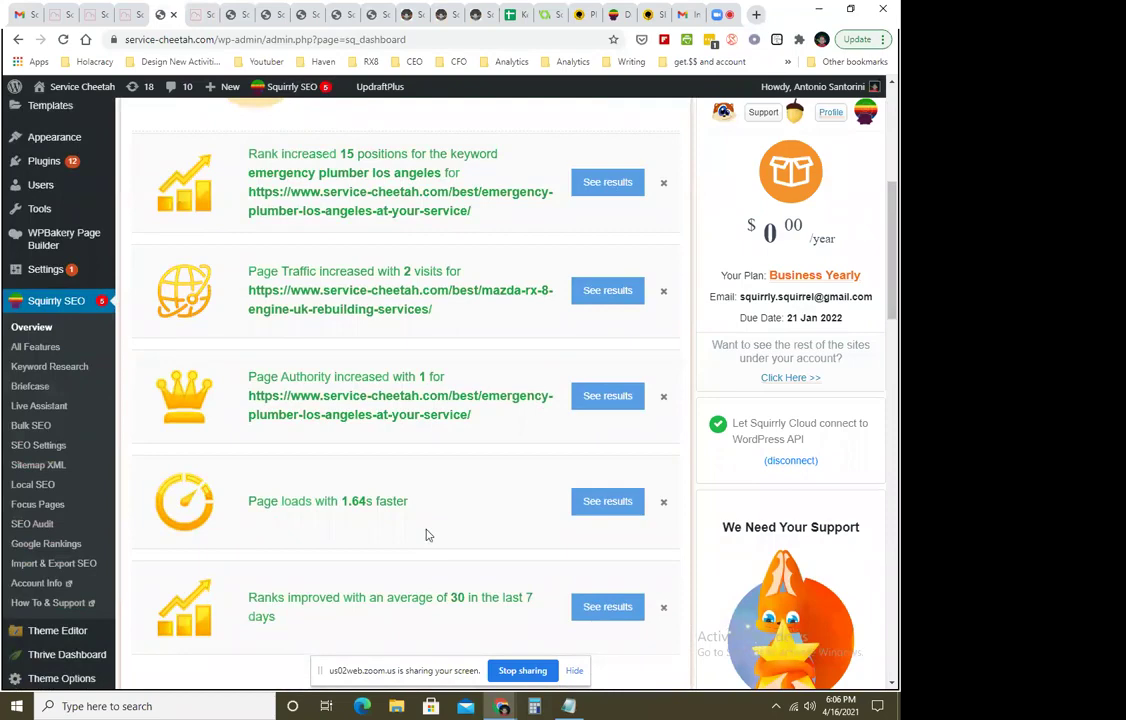
{"action": "scroll", "coordinate": [427, 533], "scroll_direction": "up", "scroll_amount": 2}
Examine Service Cheetah's next SEO goals about removing no-index tags and fixing Visibility issues for Focus Pages.
{"action": "scroll", "coordinate": [427, 533], "scroll_direction": "down", "scroll_amount": 6}
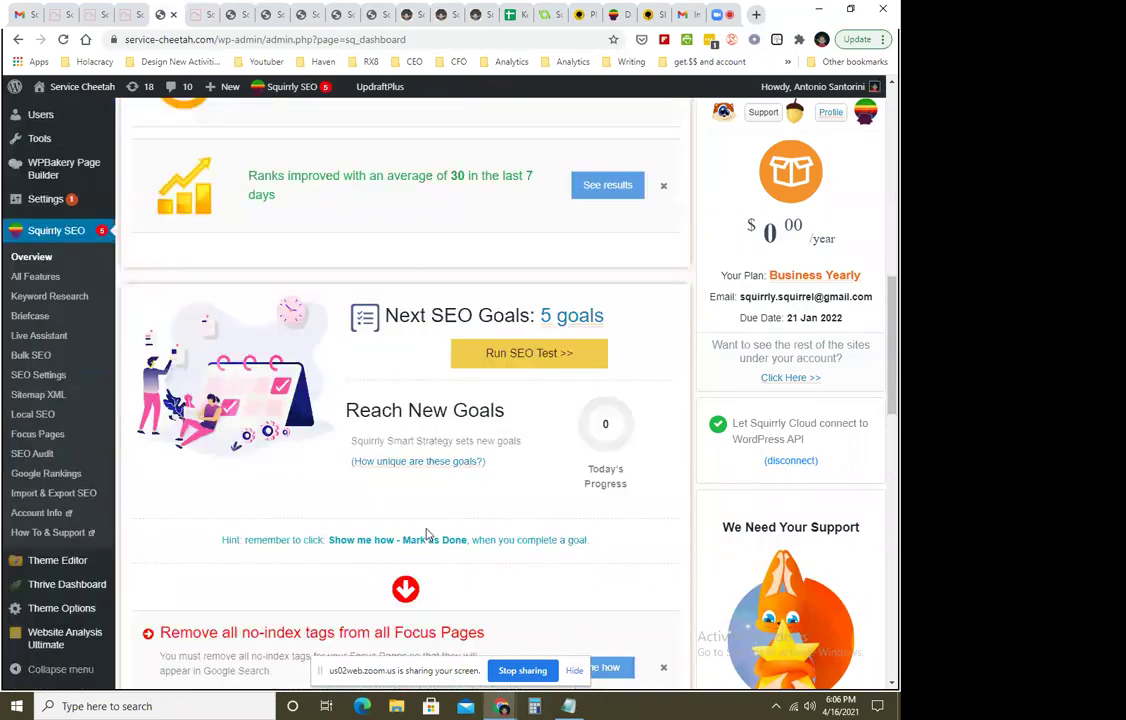
{"action": "scroll", "coordinate": [427, 533], "scroll_direction": "down", "scroll_amount": 6}
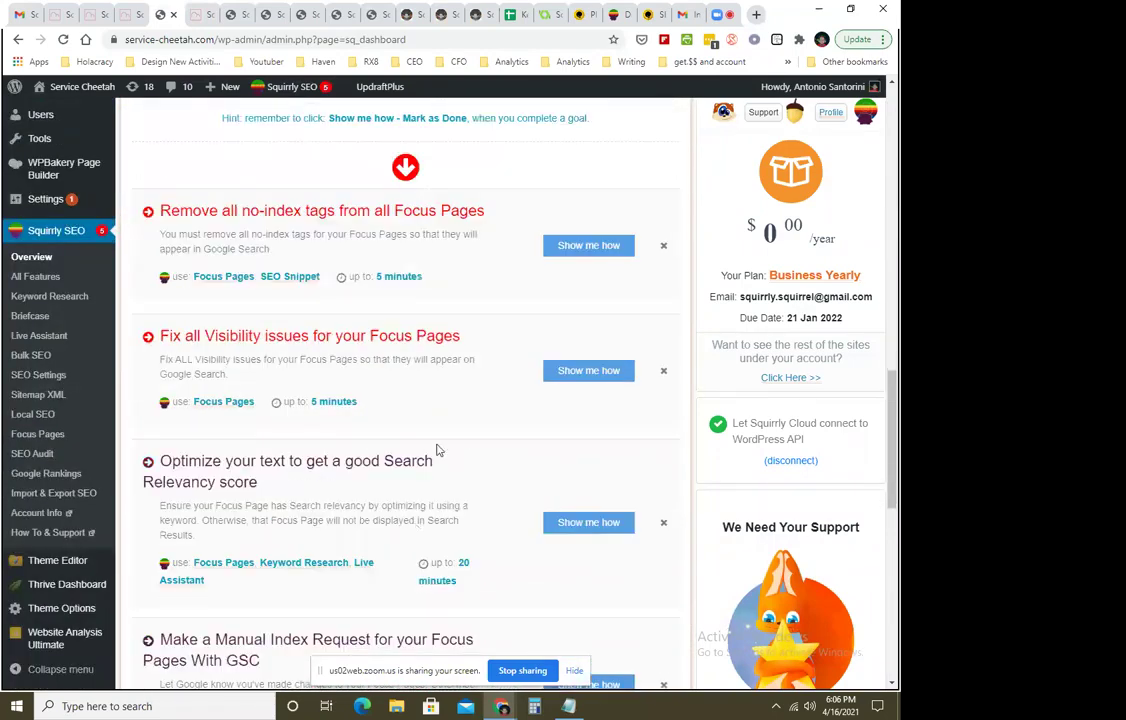
{"action": "scroll", "coordinate": [500, 455], "scroll_direction": "down", "scroll_amount": 1}
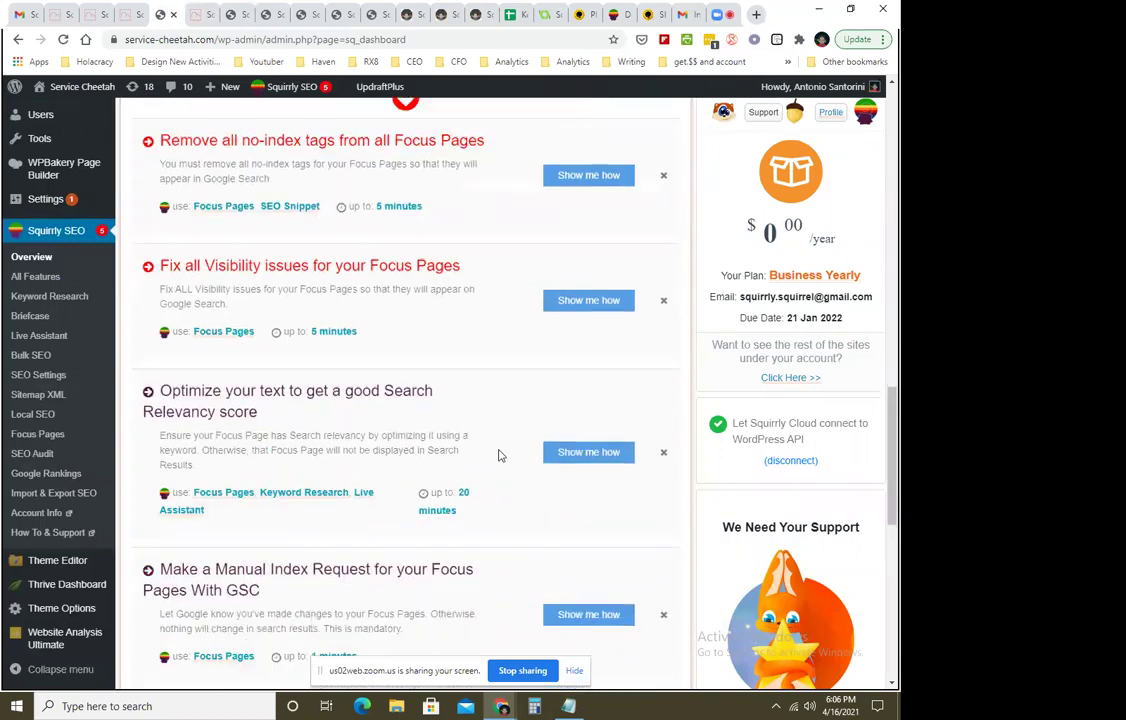
{"action": "left_click_drag", "start_coordinate": [170, 141], "coordinate": [492, 149]}
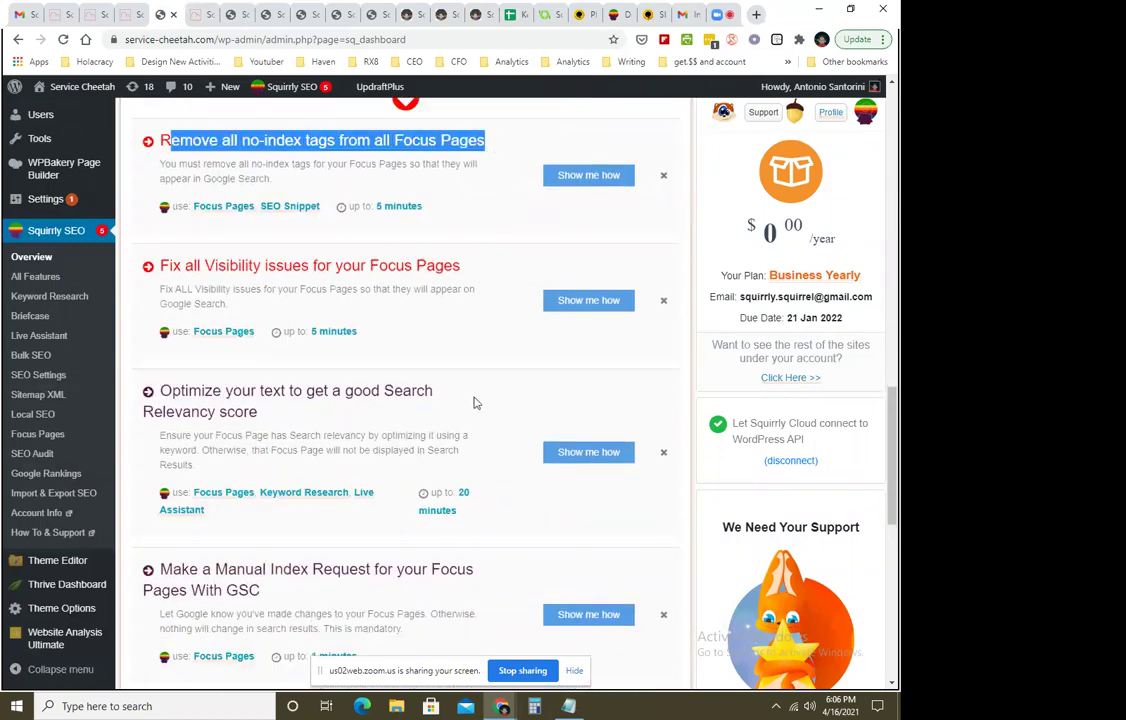
{"action": "left_click_drag", "start_coordinate": [167, 266], "coordinate": [378, 266]}
{"action": "left_click_drag", "start_coordinate": [150, 265], "coordinate": [428, 262]}
{"action": "scroll", "coordinate": [413, 472], "scroll_direction": "down", "scroll_amount": 1}
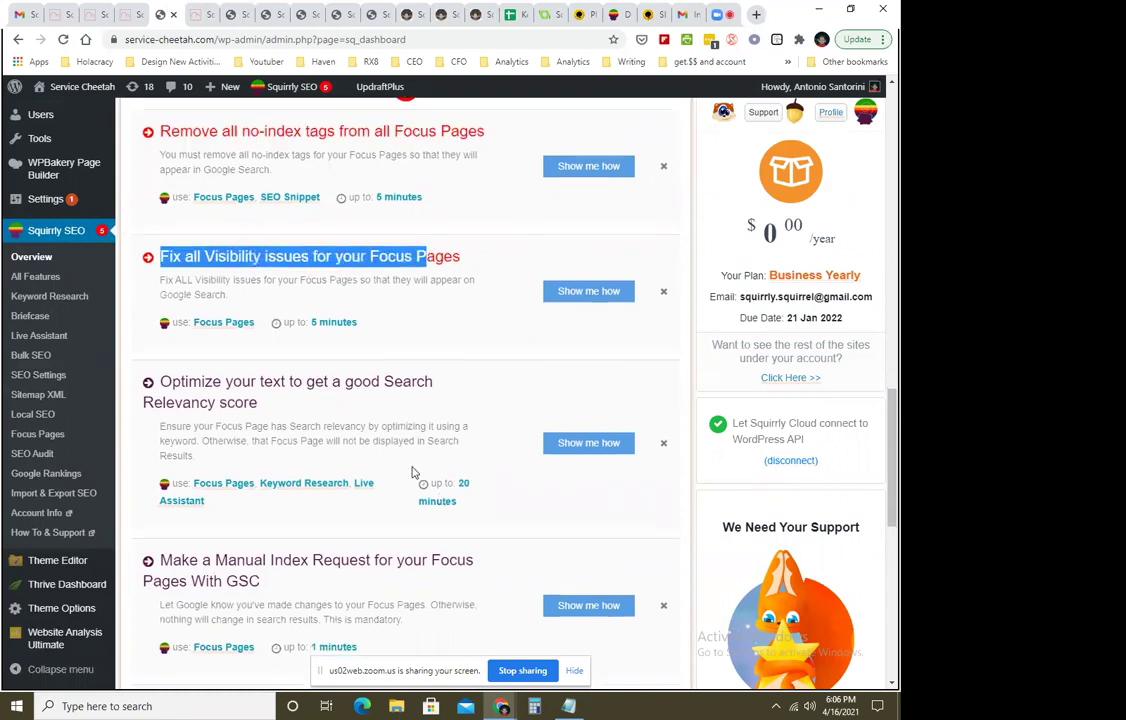
Examine Service Cheetah's remaining goals on Search Relevancy, manual index requests with GSC and Platform SEO green lights.
{"action": "scroll", "coordinate": [405, 465], "scroll_direction": "down", "scroll_amount": 3}
{"action": "scroll", "coordinate": [403, 465], "scroll_direction": "up", "scroll_amount": 1}
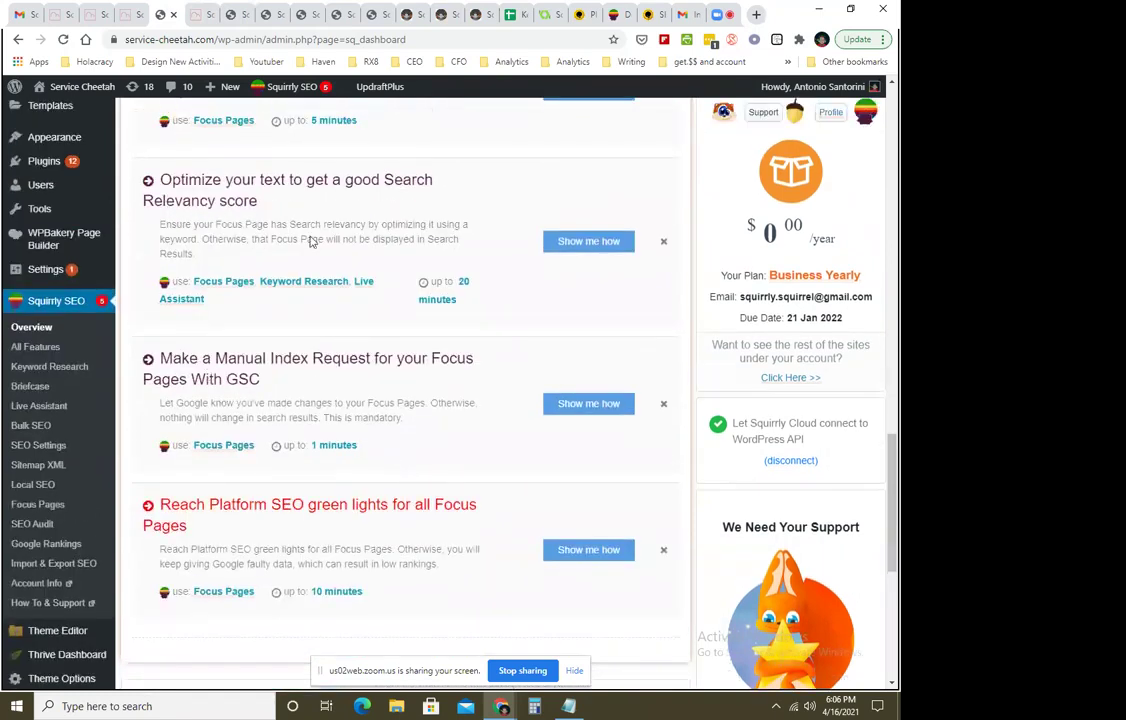
{"action": "left_click_drag", "start_coordinate": [181, 182], "coordinate": [437, 191]}
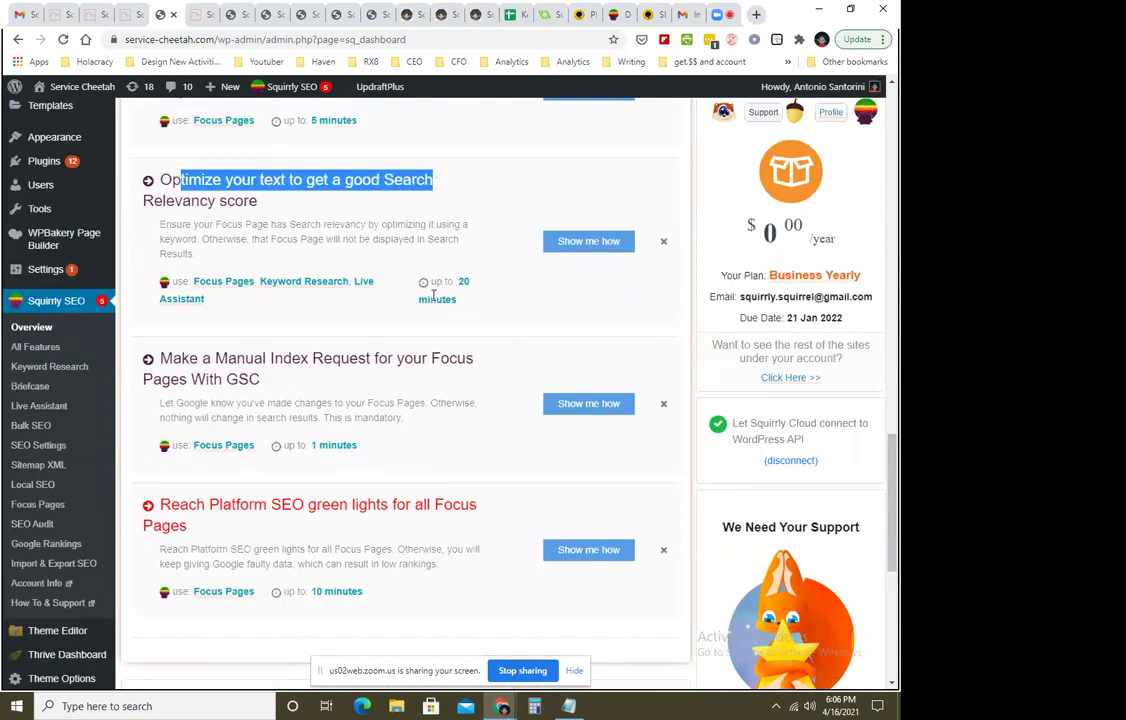
{"action": "left_click_drag", "start_coordinate": [181, 362], "coordinate": [283, 384]}
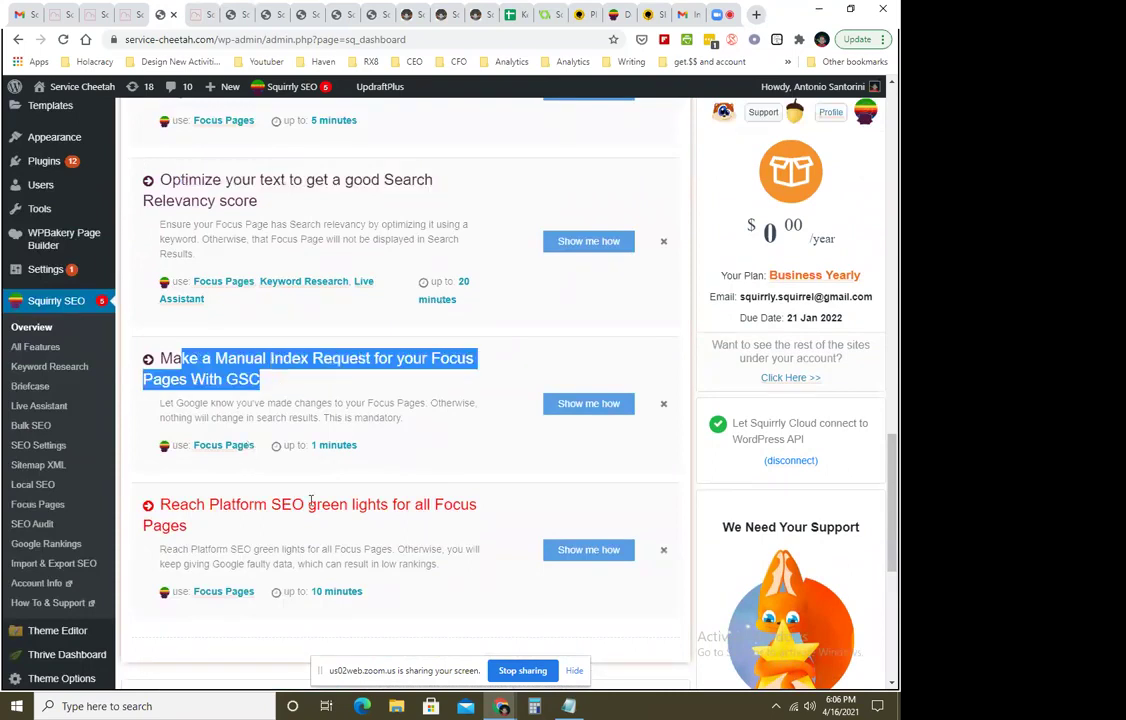
{"action": "scroll", "coordinate": [310, 500], "scroll_direction": "down", "scroll_amount": 2}
{"action": "left_click_drag", "start_coordinate": [181, 366], "coordinate": [190, 386]}
{"action": "left_click", "coordinate": [190, 386]}
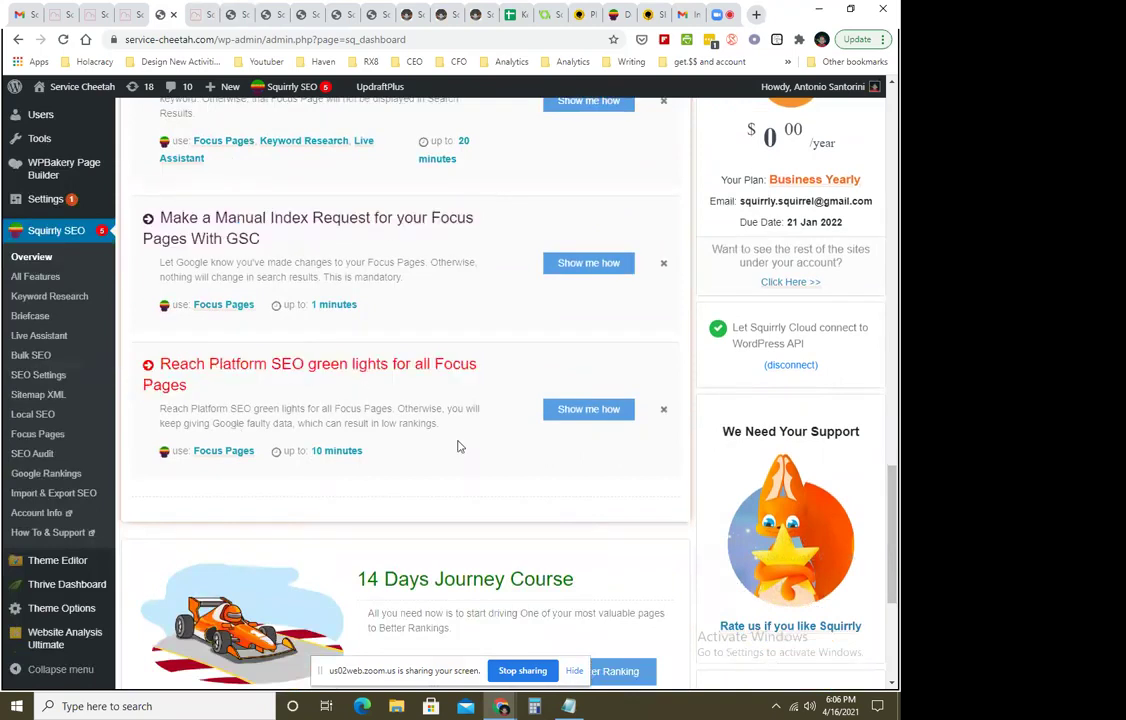
{"action": "scroll", "coordinate": [481, 510], "scroll_direction": "up", "scroll_amount": 2}
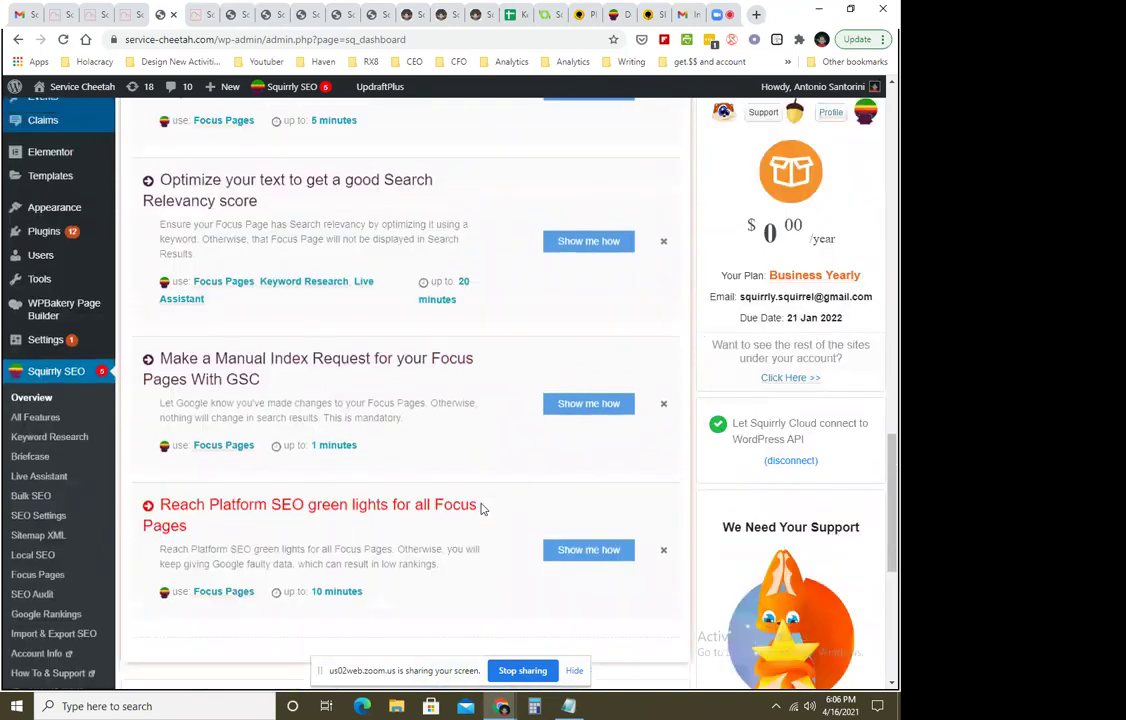
Switch from Service Cheetah to the Paper Finger Cuts dashboard and view its goals on duplicate content and SEO speed.
{"action": "scroll", "coordinate": [479, 509], "scroll_direction": "up", "scroll_amount": 8}
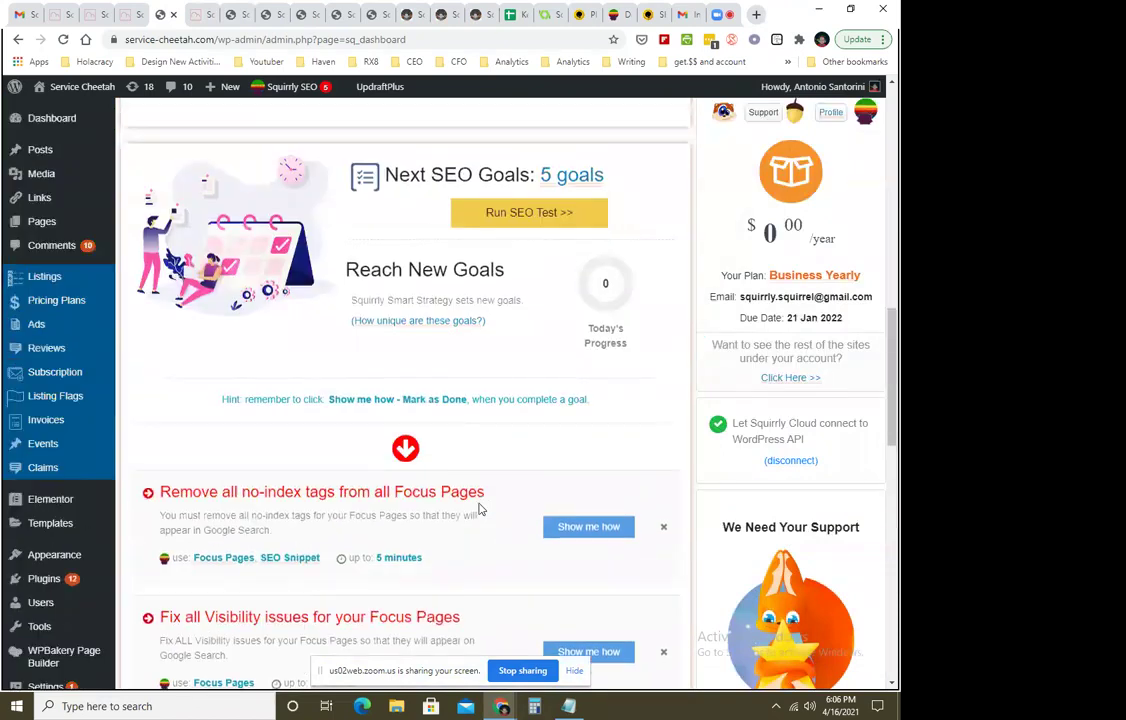
{"action": "scroll", "coordinate": [479, 509], "scroll_direction": "up", "scroll_amount": 8}
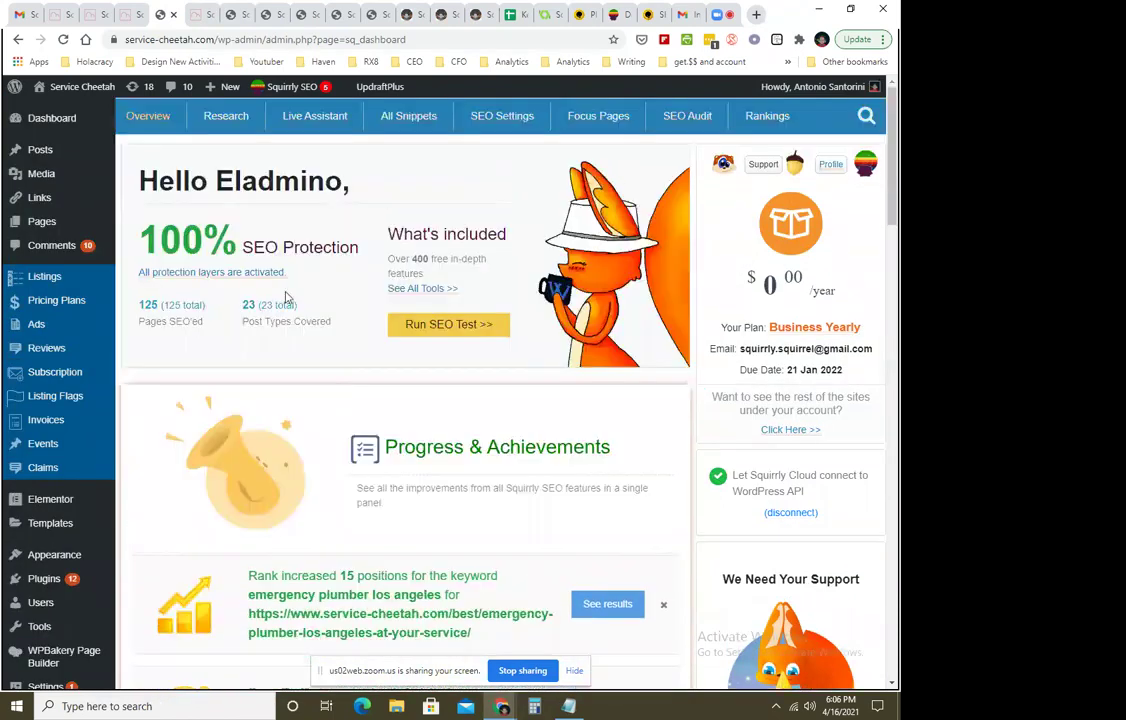
{"action": "left_click", "coordinate": [124, 14]}
{"action": "scroll", "coordinate": [441, 414], "scroll_direction": "up", "scroll_amount": 2}
{"action": "scroll", "coordinate": [466, 465], "scroll_direction": "down", "scroll_amount": 12}
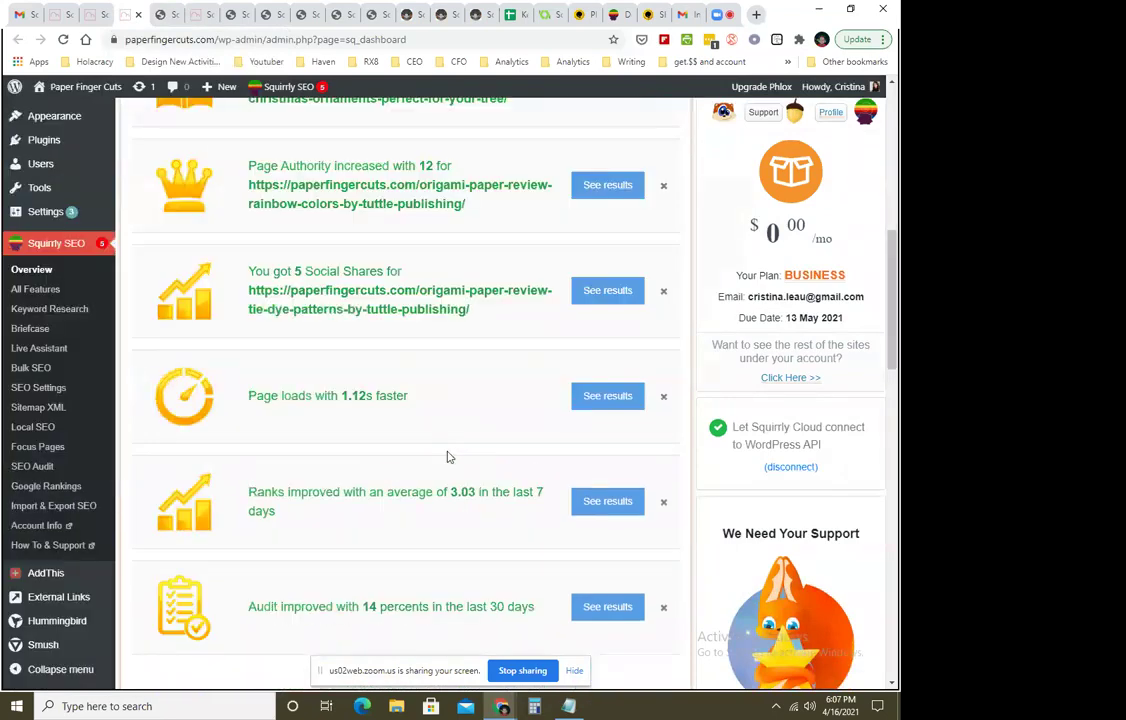
{"action": "scroll", "coordinate": [447, 457], "scroll_direction": "down", "scroll_amount": 4}
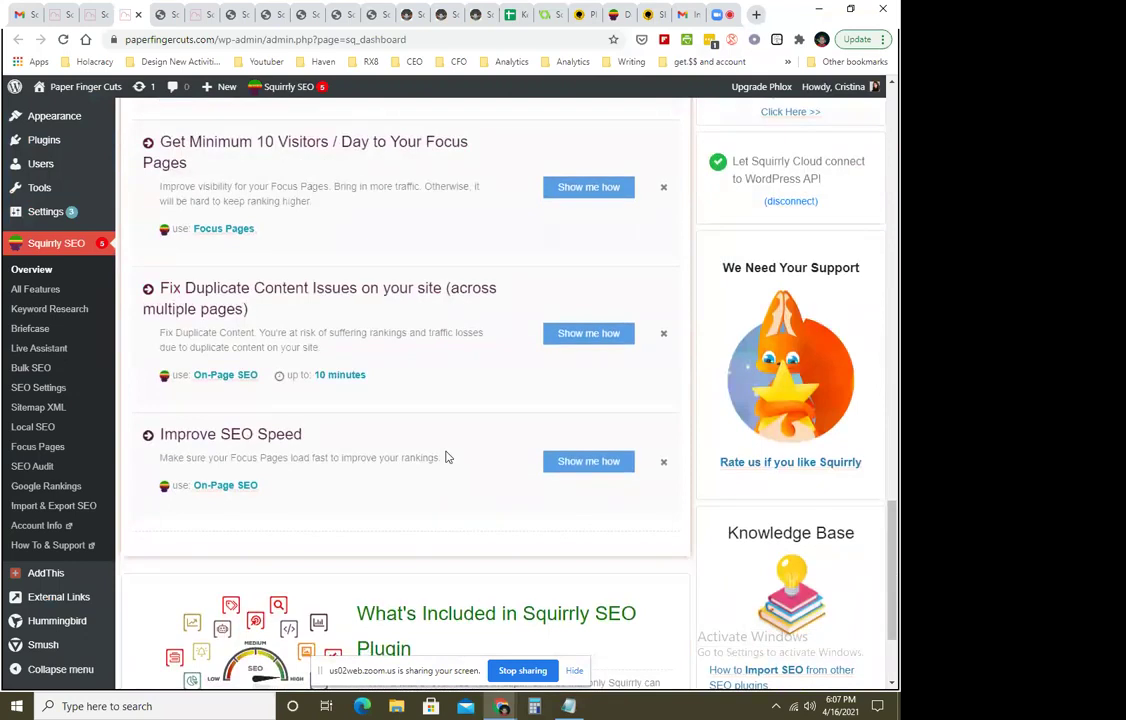
{"action": "scroll", "coordinate": [462, 484], "scroll_direction": "down", "scroll_amount": 1}
{"action": "scroll", "coordinate": [462, 484], "scroll_direction": "up", "scroll_amount": 2}
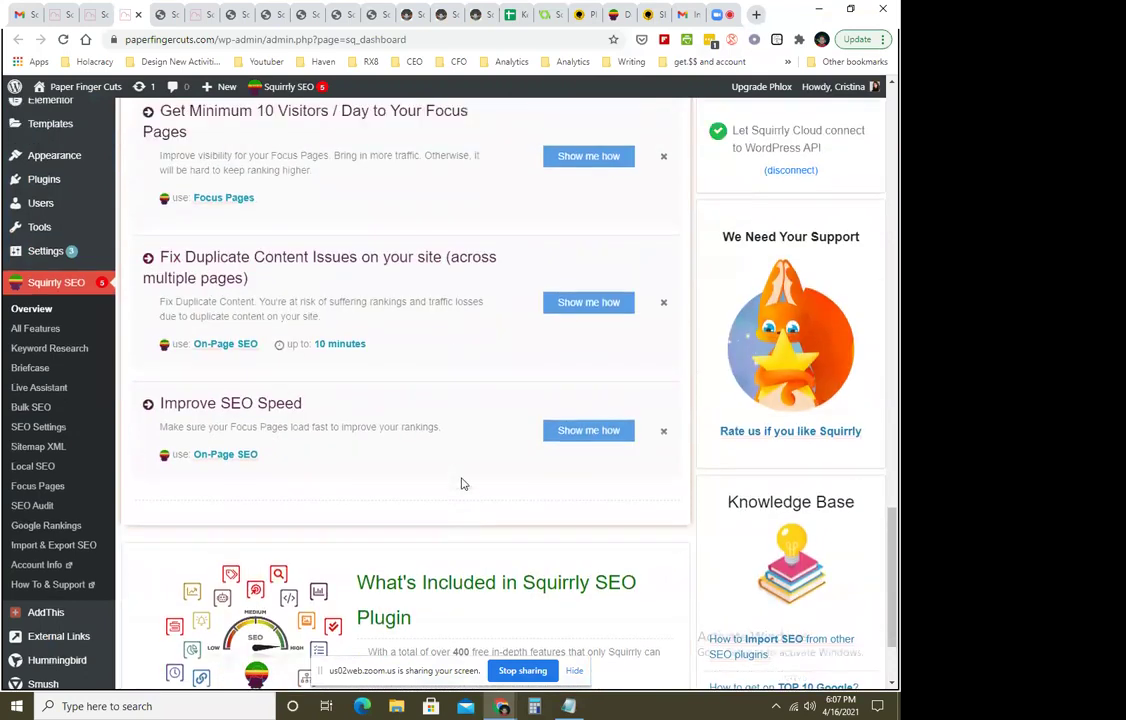
{"action": "scroll", "coordinate": [462, 484], "scroll_direction": "up", "scroll_amount": 1}
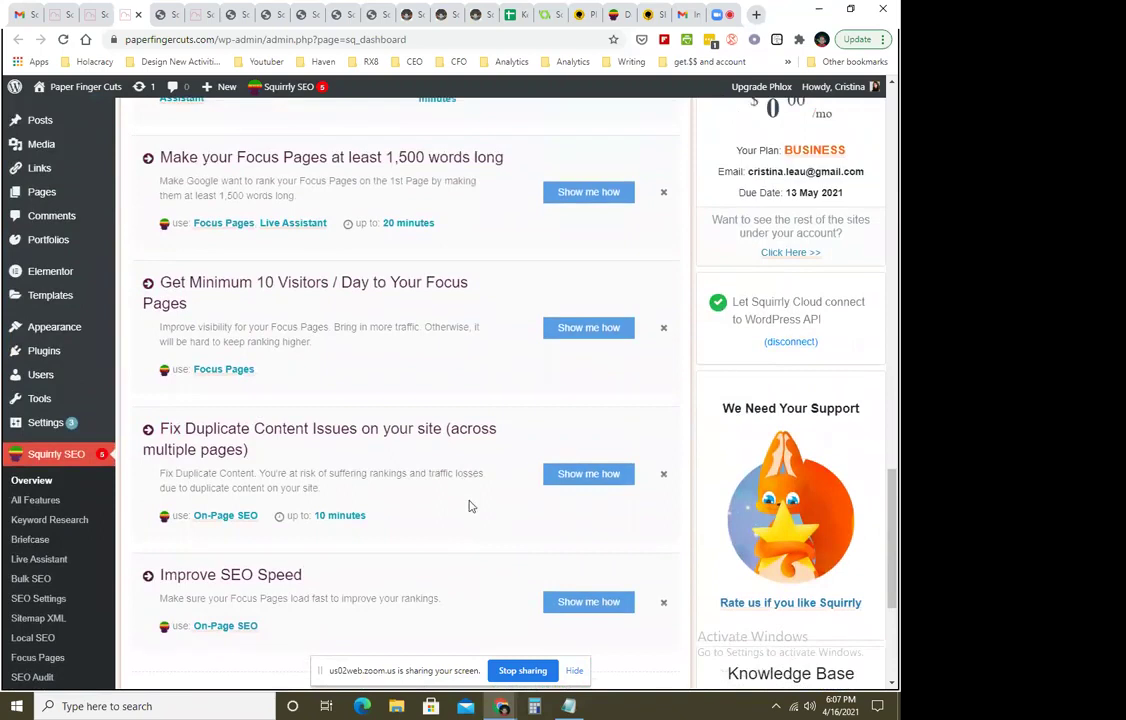
Examine the full list of Paper Finger Cuts goals, including less competitive keywords, 1,500-word Focus Pages and minimum 10 visitors per day.
{"action": "scroll", "coordinate": [469, 506], "scroll_direction": "up", "scroll_amount": 5}
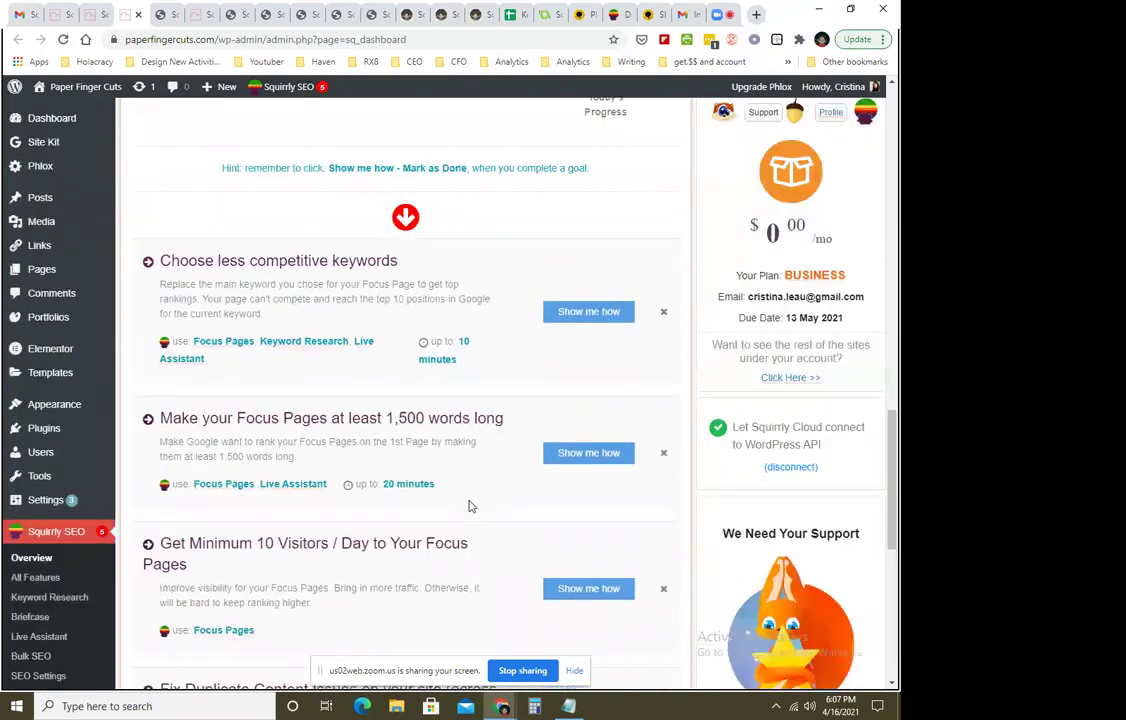
{"action": "scroll", "coordinate": [473, 507], "scroll_direction": "down", "scroll_amount": 1}
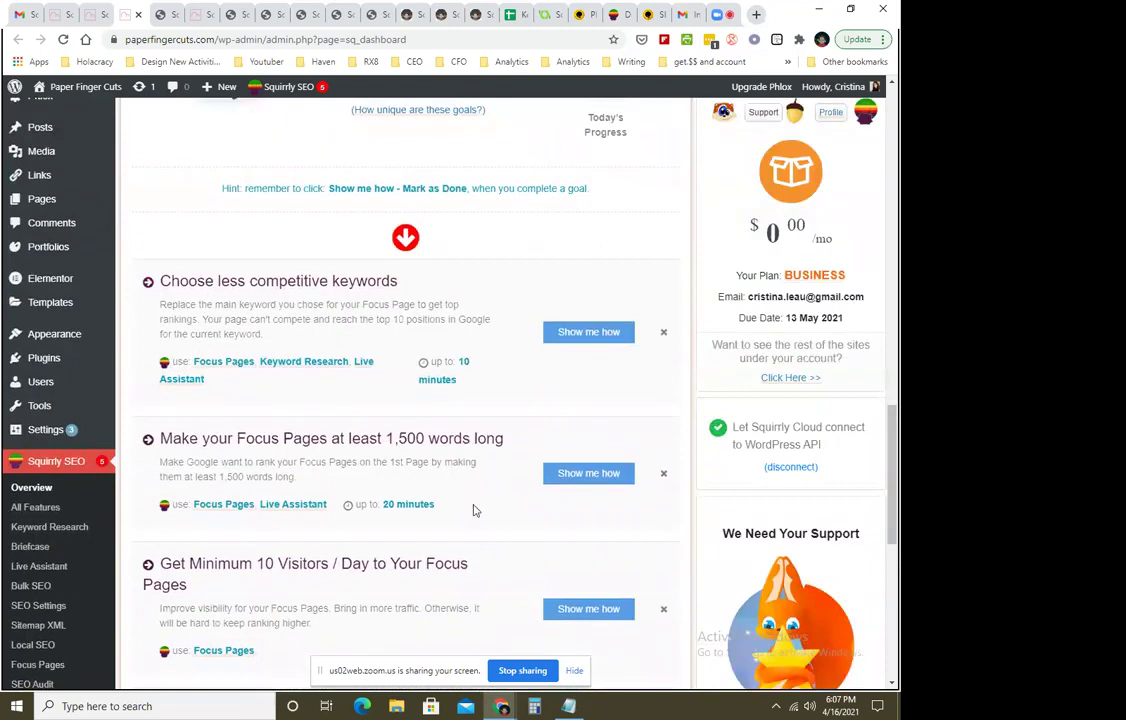
{"action": "scroll", "coordinate": [475, 511], "scroll_direction": "down", "scroll_amount": 2}
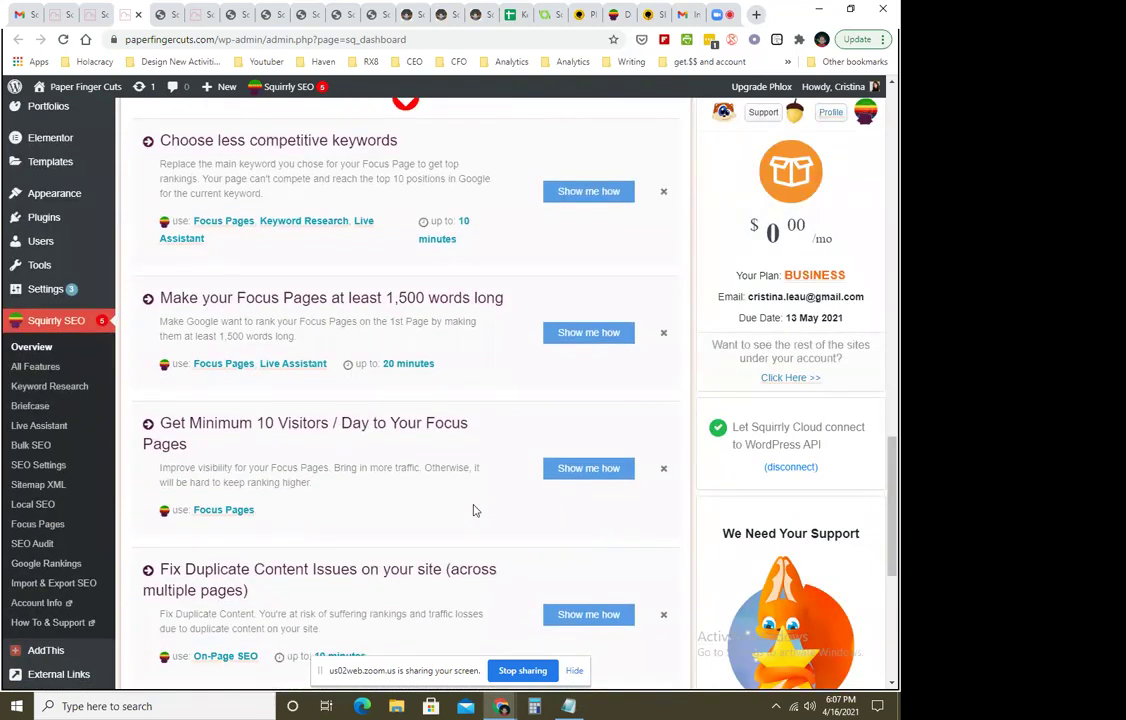
{"action": "scroll", "coordinate": [475, 511], "scroll_direction": "down", "scroll_amount": 3}
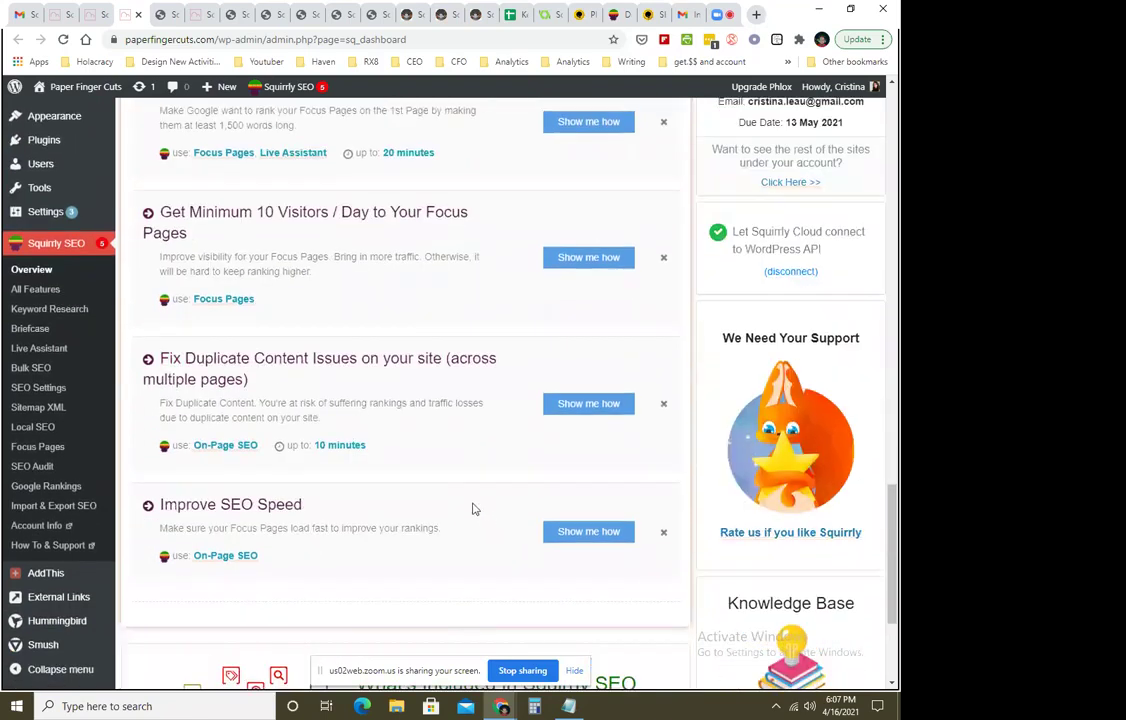
{"action": "scroll", "coordinate": [475, 511], "scroll_direction": "up", "scroll_amount": 3}
{"action": "scroll", "coordinate": [473, 507], "scroll_direction": "up", "scroll_amount": 3}
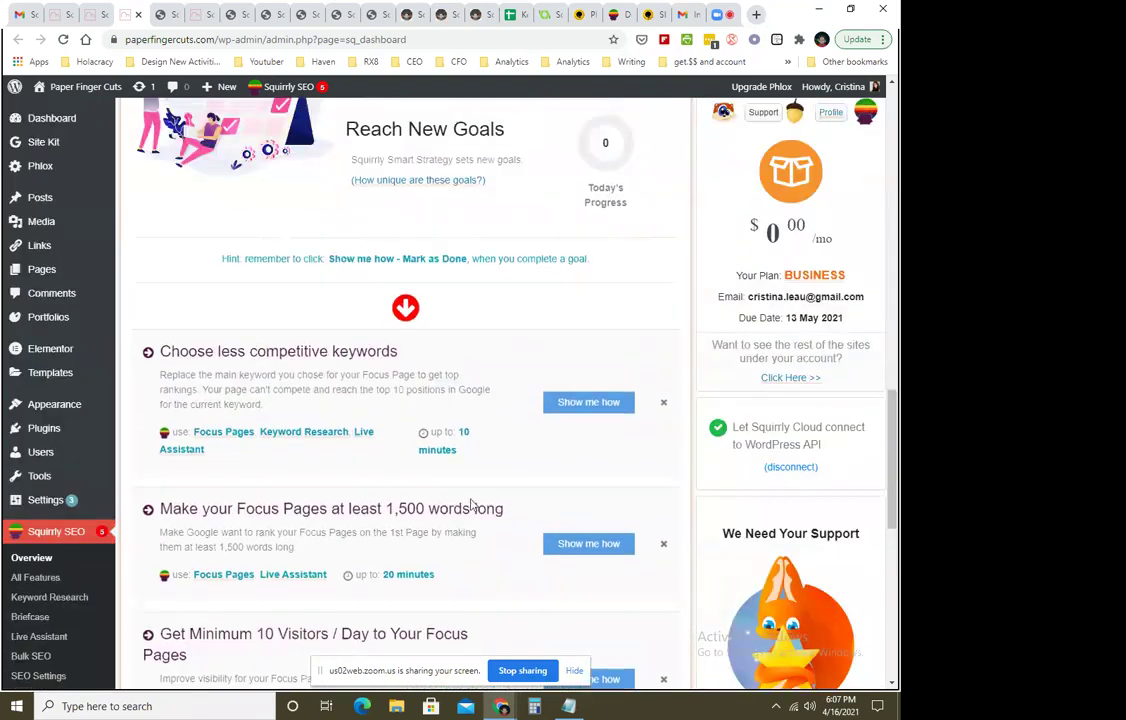
{"action": "scroll", "coordinate": [470, 505], "scroll_direction": "down", "scroll_amount": 8}
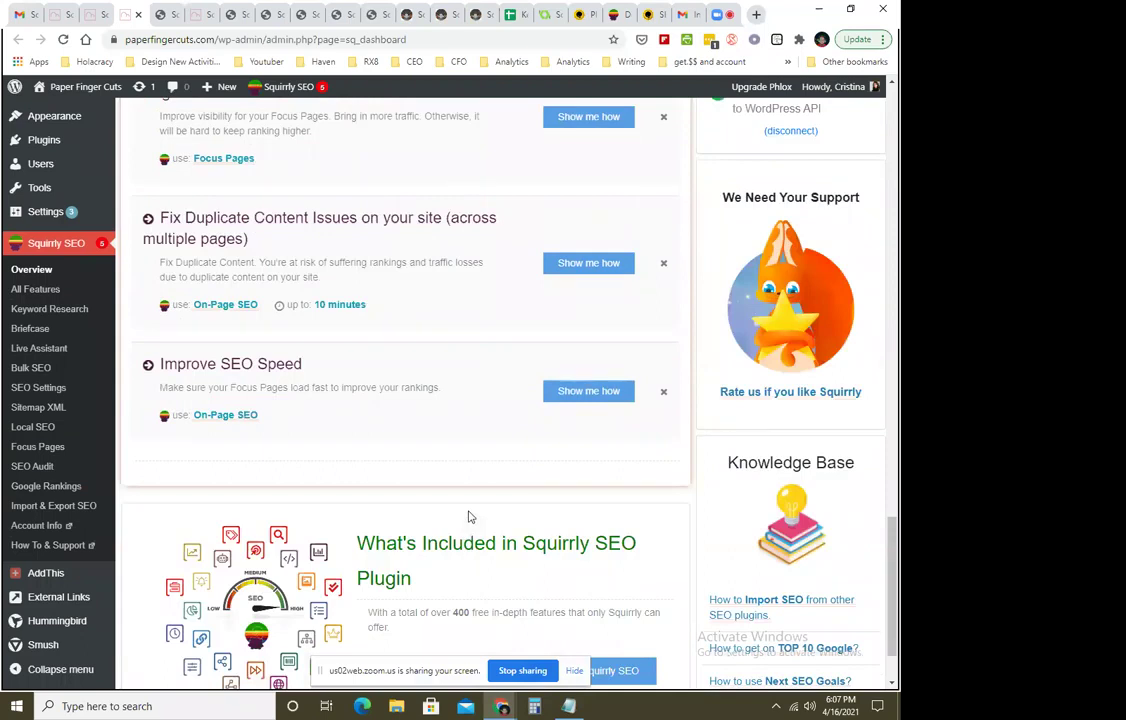
{"action": "scroll", "coordinate": [470, 516], "scroll_direction": "up", "scroll_amount": 2}
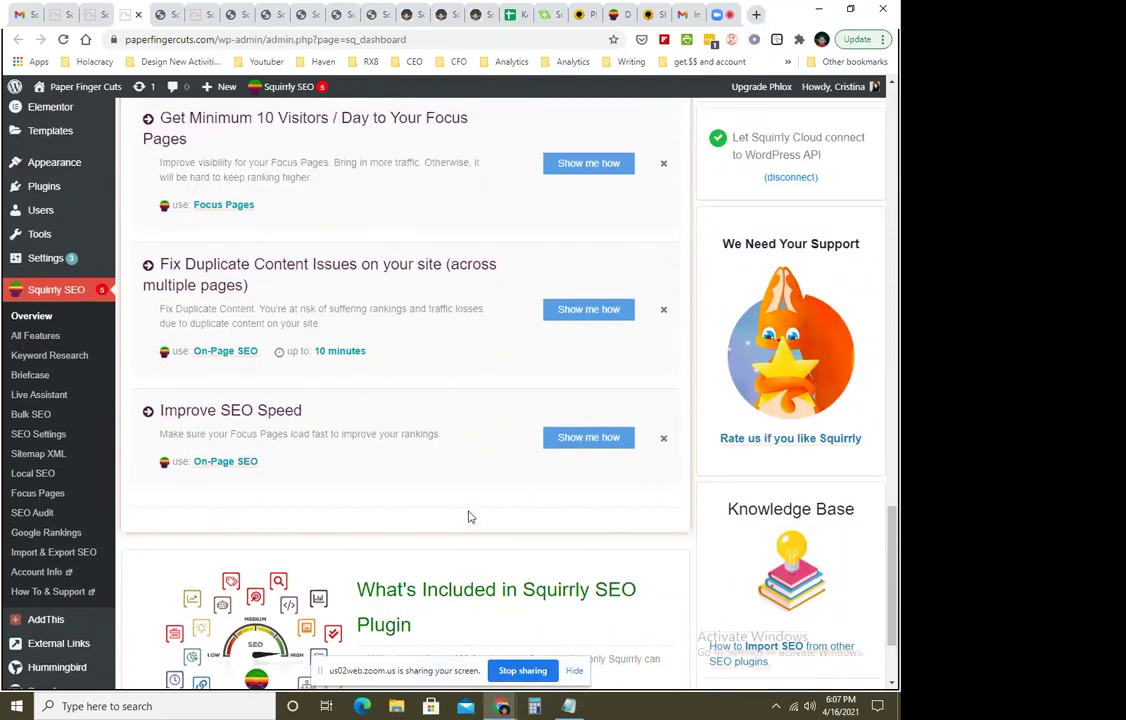
{"action": "scroll", "coordinate": [470, 516], "scroll_direction": "up", "scroll_amount": 3}
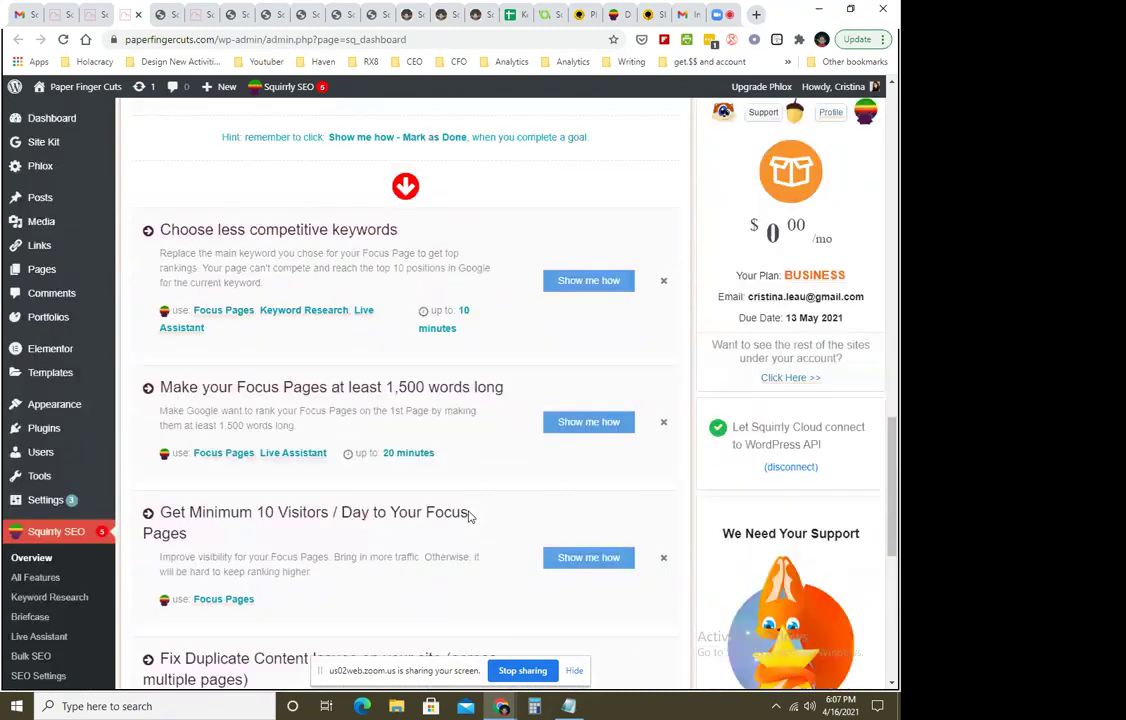
{"action": "scroll", "coordinate": [470, 516], "scroll_direction": "down", "scroll_amount": 6}
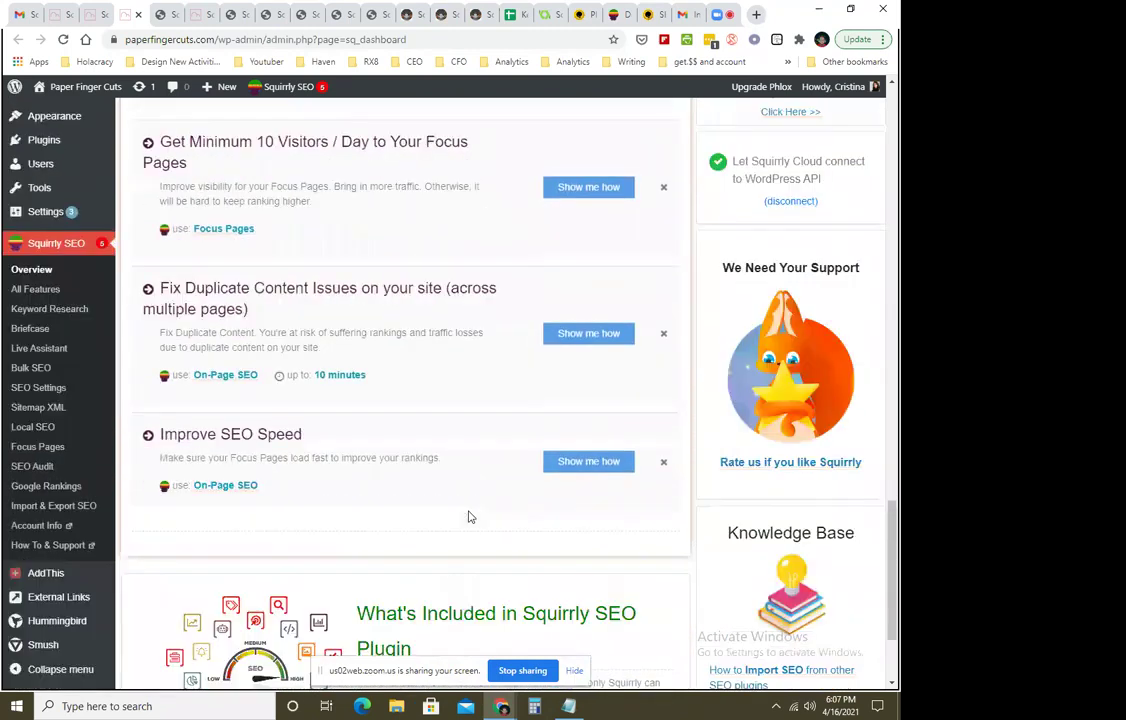
{"action": "scroll", "coordinate": [470, 516], "scroll_direction": "up", "scroll_amount": 7}
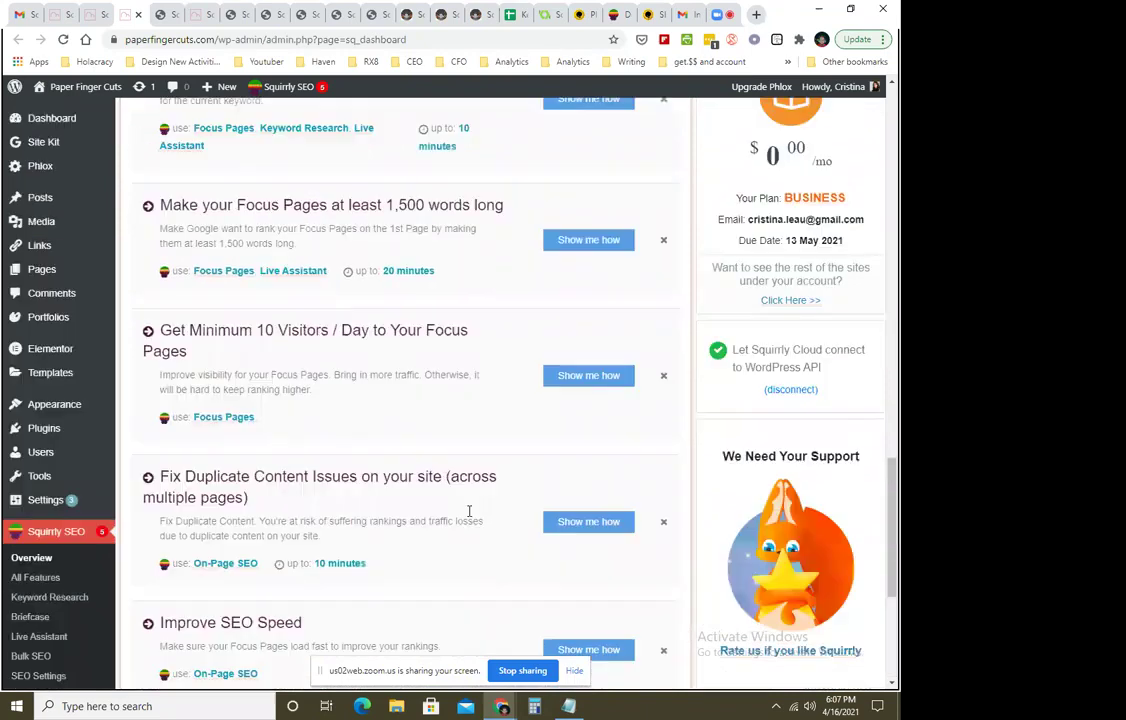
{"action": "scroll", "coordinate": [467, 513], "scroll_direction": "up", "scroll_amount": 12}
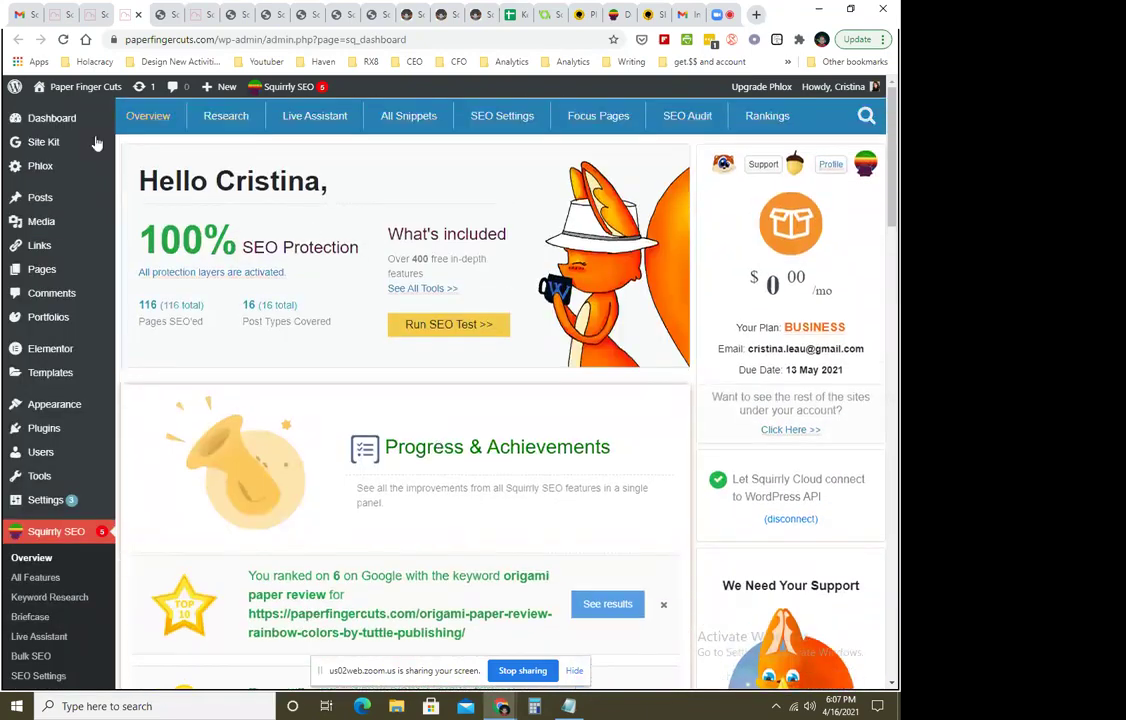
Switch to the Paper Finger Cuts Focus Pages list and examine its ranking drawbacks and audited pages.
{"action": "left_click", "coordinate": [62, 20]}
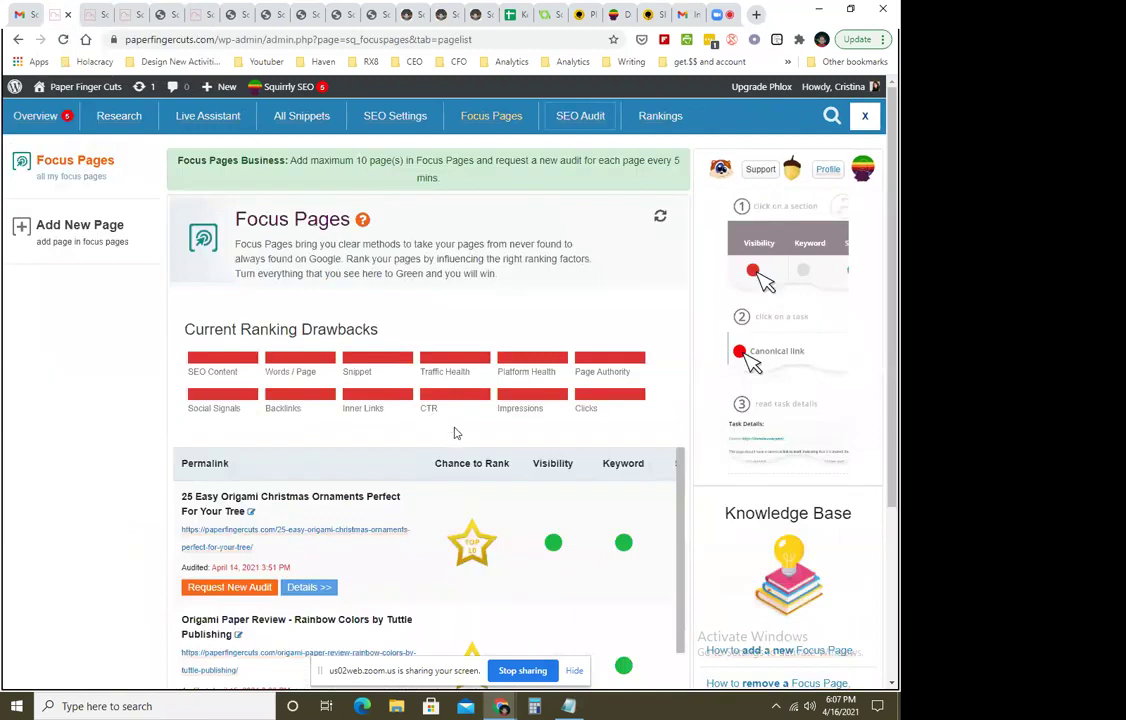
{"action": "scroll", "coordinate": [553, 488], "scroll_direction": "down", "scroll_amount": 1}
{"action": "scroll", "coordinate": [600, 481], "scroll_direction": "up", "scroll_amount": 1}
{"action": "scroll", "coordinate": [700, 469], "scroll_direction": "down", "scroll_amount": 3}
{"action": "scroll", "coordinate": [700, 471], "scroll_direction": "down", "scroll_amount": 1}
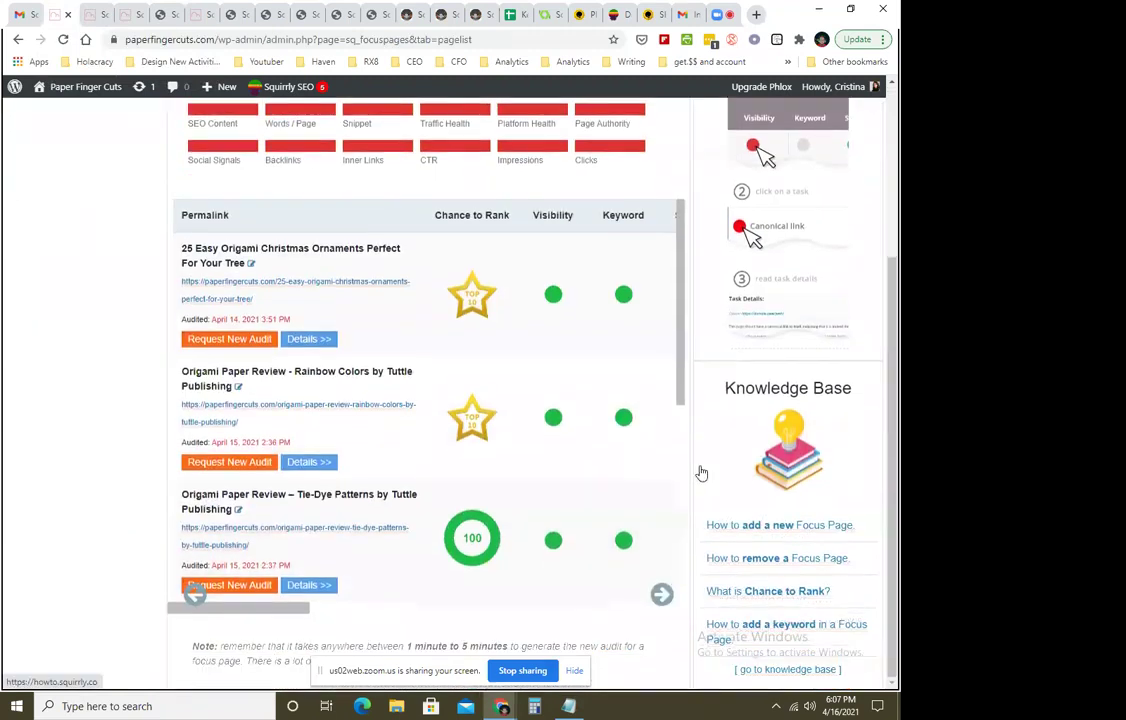
{"action": "scroll", "coordinate": [565, 410], "scroll_direction": "up", "scroll_amount": 2}
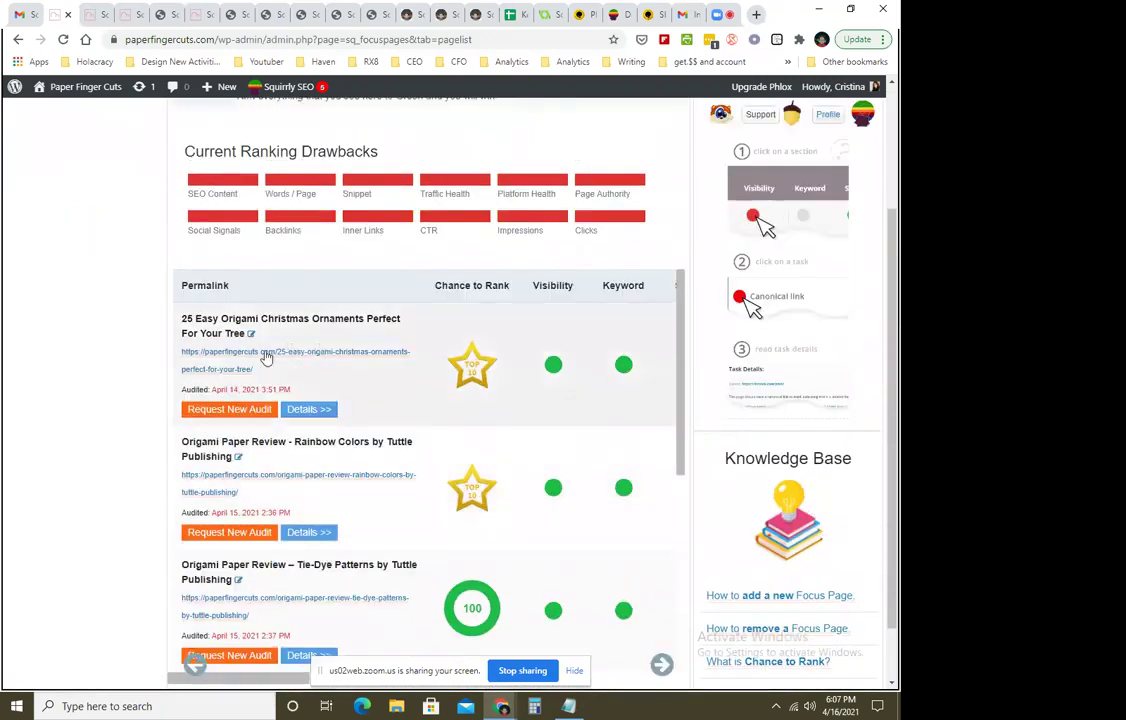
Check the Chance to Rank explanations for the Rainbow Colors and Tie-Dye Patterns Focus Pages.
{"action": "mouse_move", "coordinate": [472, 366]}
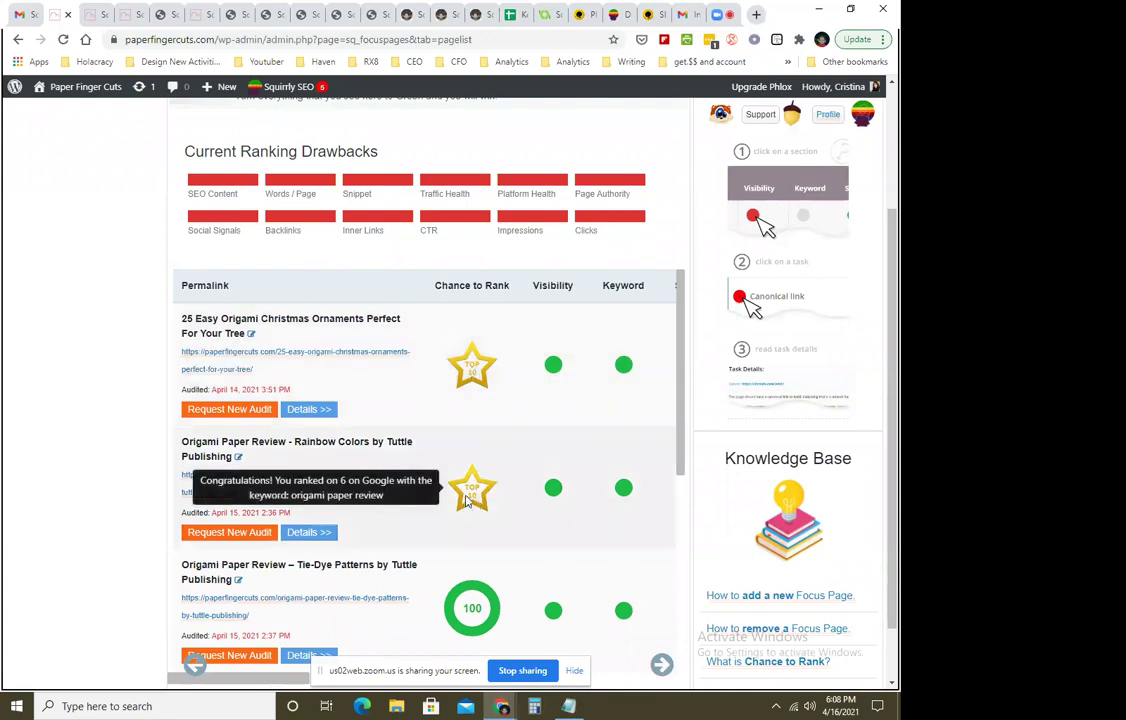
{"action": "scroll", "coordinate": [476, 503], "scroll_direction": "down", "scroll_amount": 1}
{"action": "scroll", "coordinate": [586, 456], "scroll_direction": "down", "scroll_amount": 2}
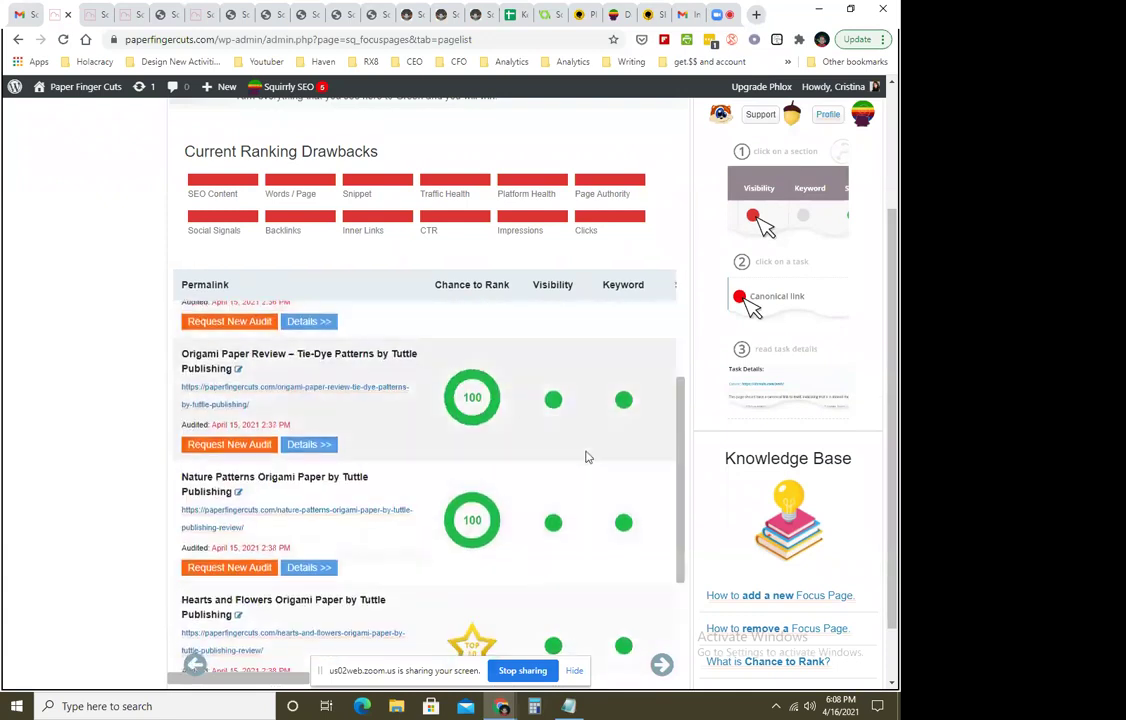
{"action": "mouse_move", "coordinate": [480, 400]}
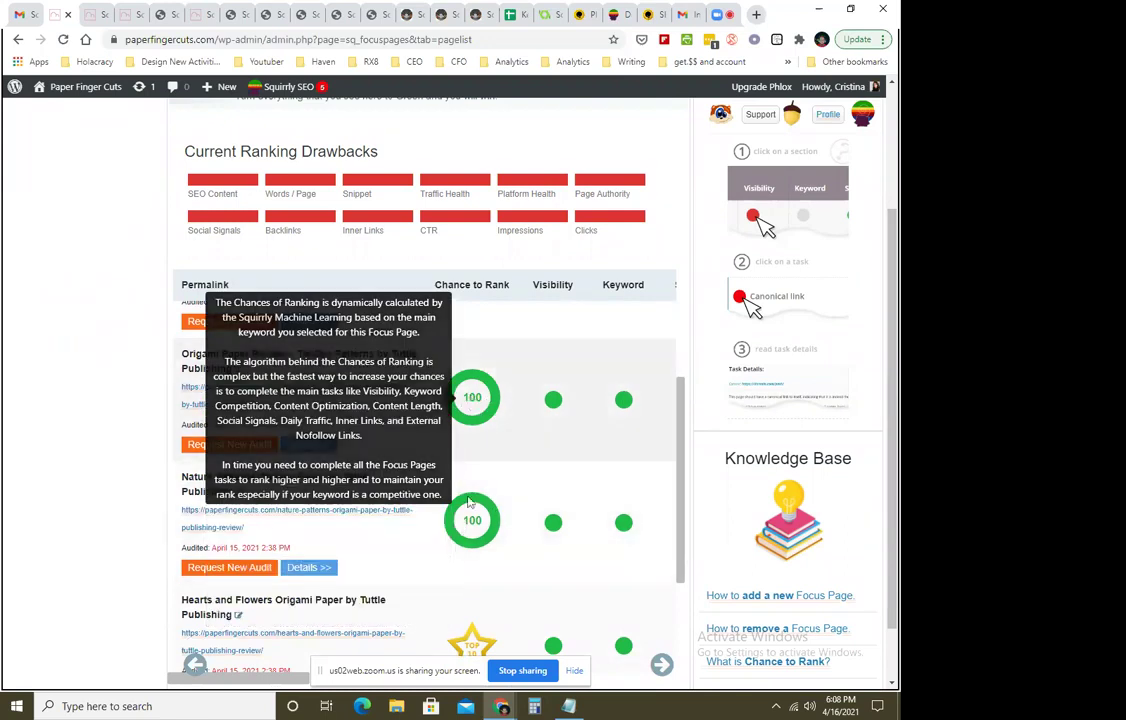
Examine the Focus Pages' remaining ranking factor columns from Keyword through Clicks and return to the Permalink column.
{"action": "left_click_drag", "start_coordinate": [258, 672], "coordinate": [367, 692]}
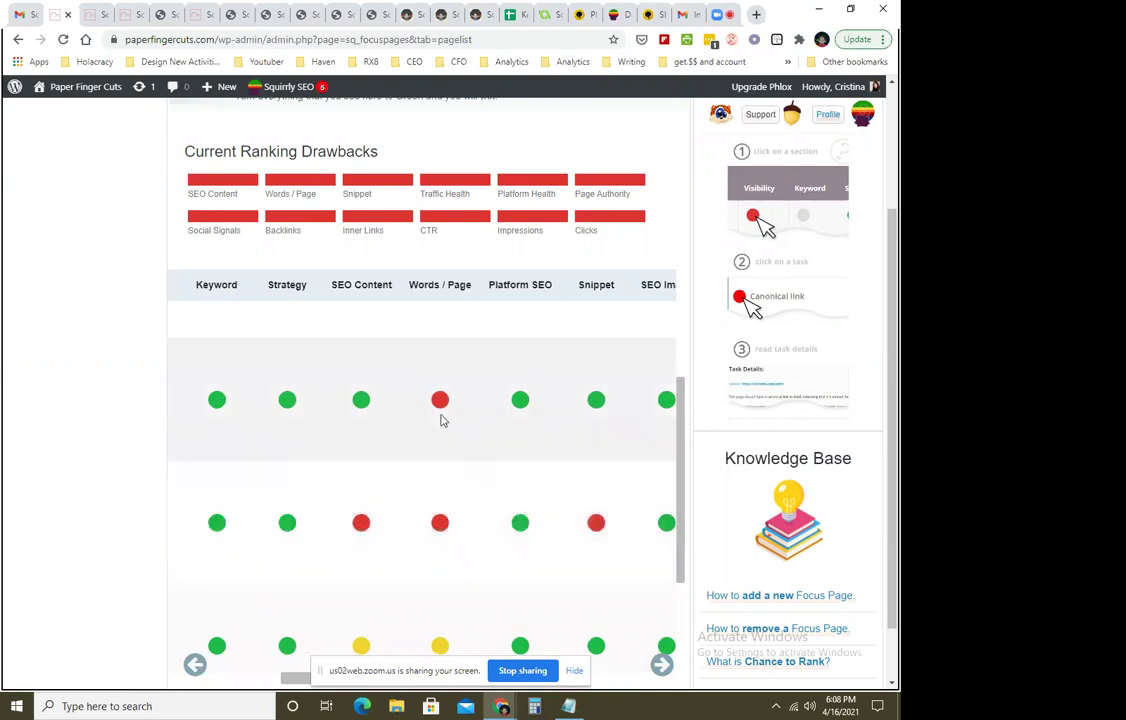
{"action": "scroll", "coordinate": [390, 585], "scroll_direction": "right", "scroll_amount": 3}
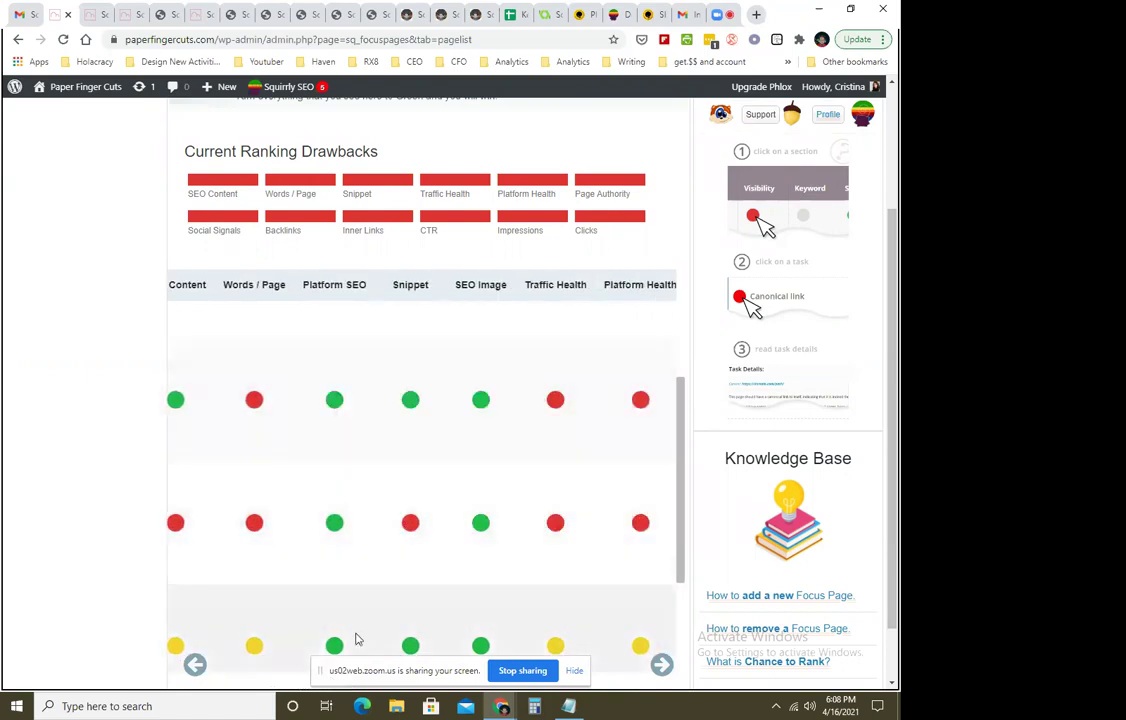
{"action": "left_click", "coordinate": [661, 665]}
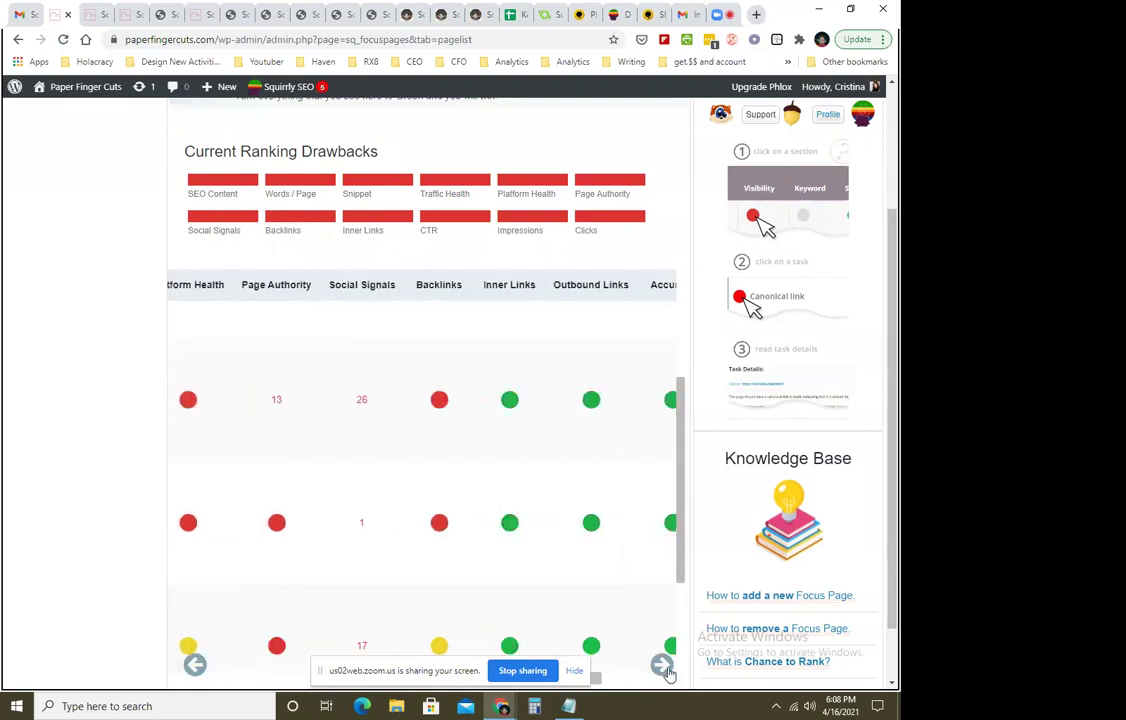
{"action": "left_click", "coordinate": [664, 667]}
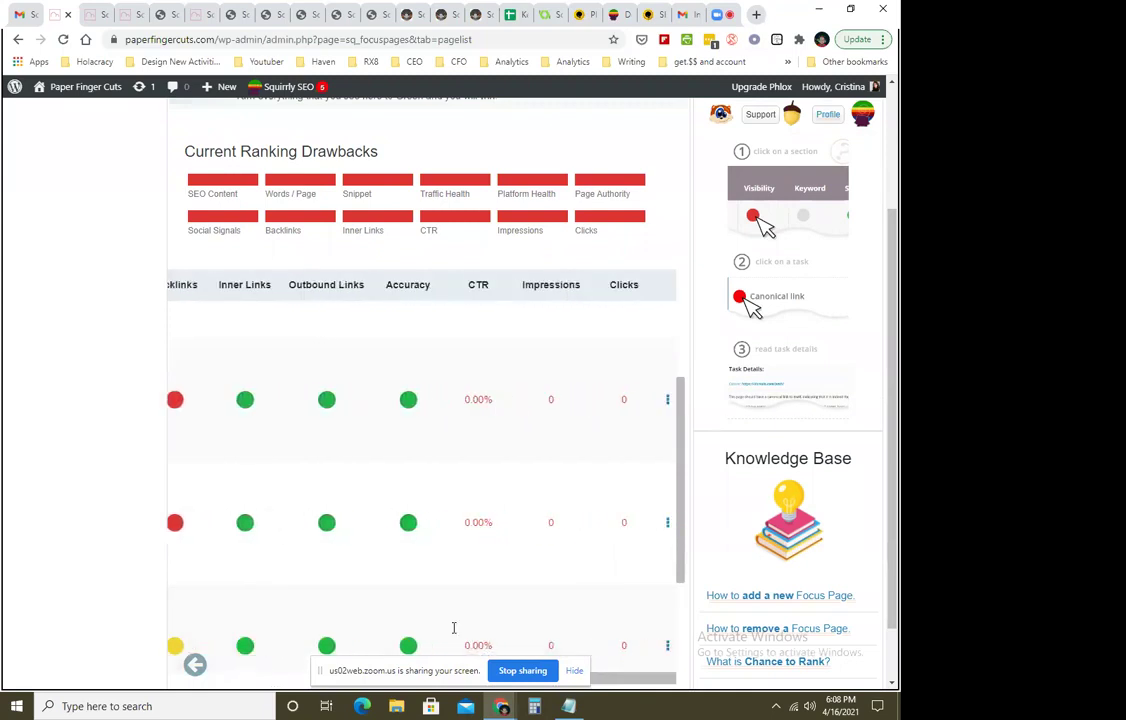
{"action": "left_click", "coordinate": [195, 666]}
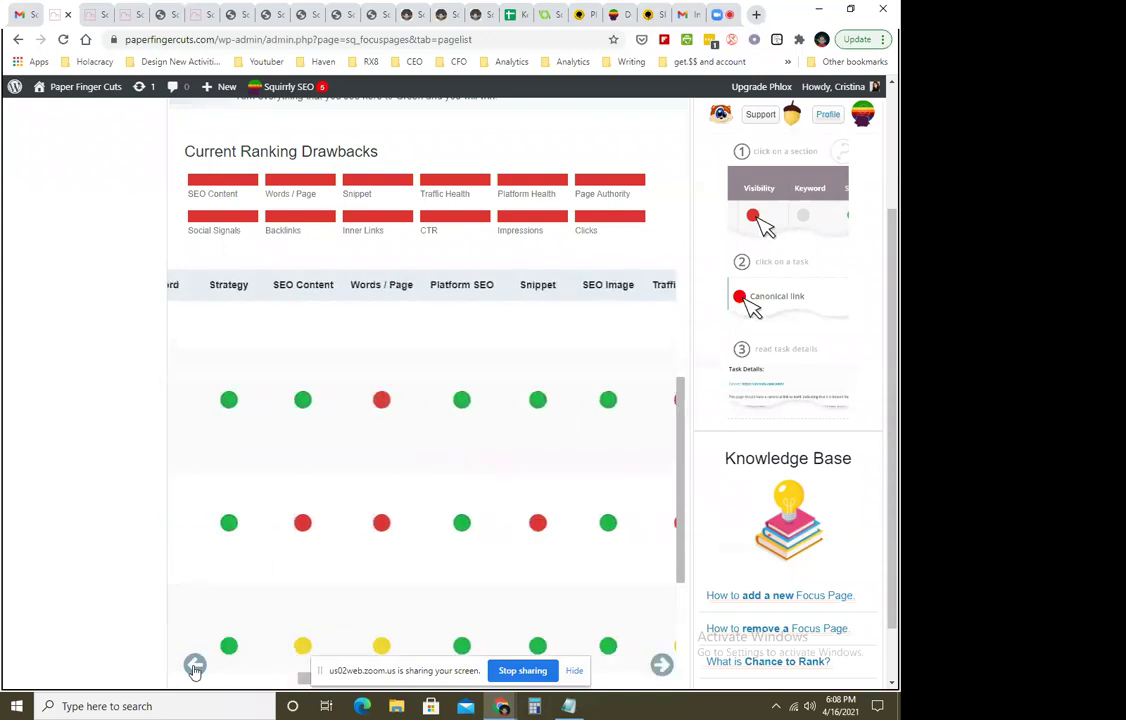
{"action": "left_click", "coordinate": [195, 667]}
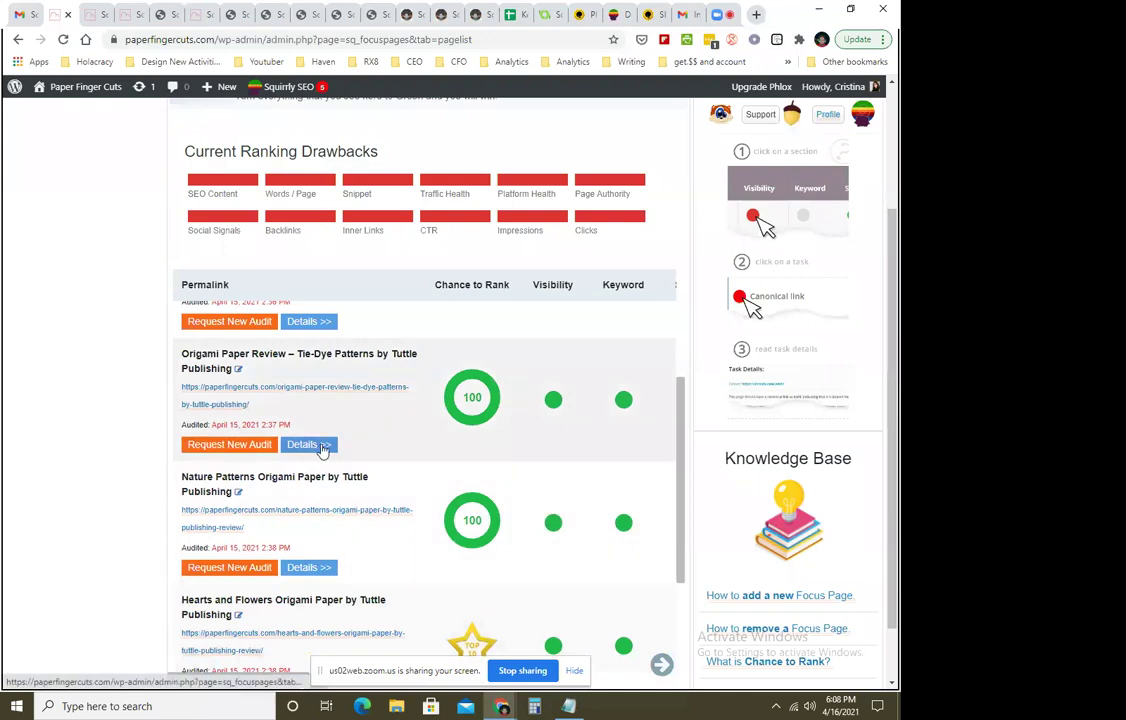
Open the details of the Tie-Dye Patterns Focus Page and examine its Chances of Ranking, achievements and Page Traffic charts.
{"action": "left_click", "coordinate": [313, 446]}
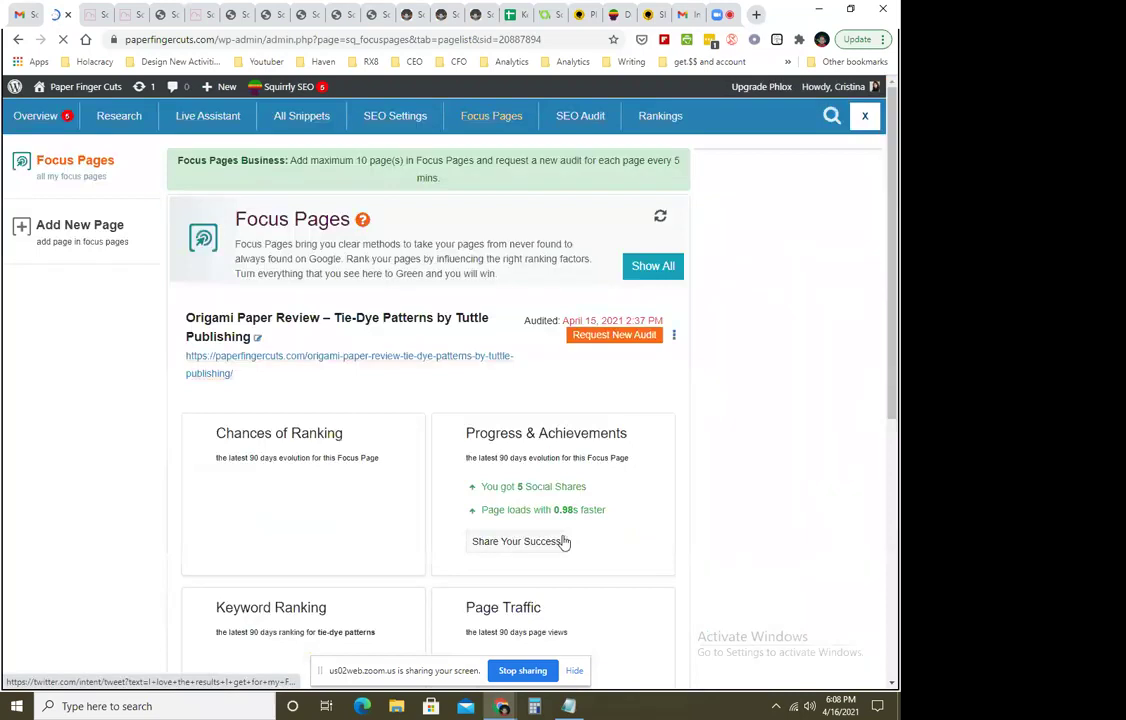
{"action": "scroll", "coordinate": [646, 514], "scroll_direction": "down", "scroll_amount": 2}
{"action": "scroll", "coordinate": [646, 514], "scroll_direction": "down", "scroll_amount": 1}
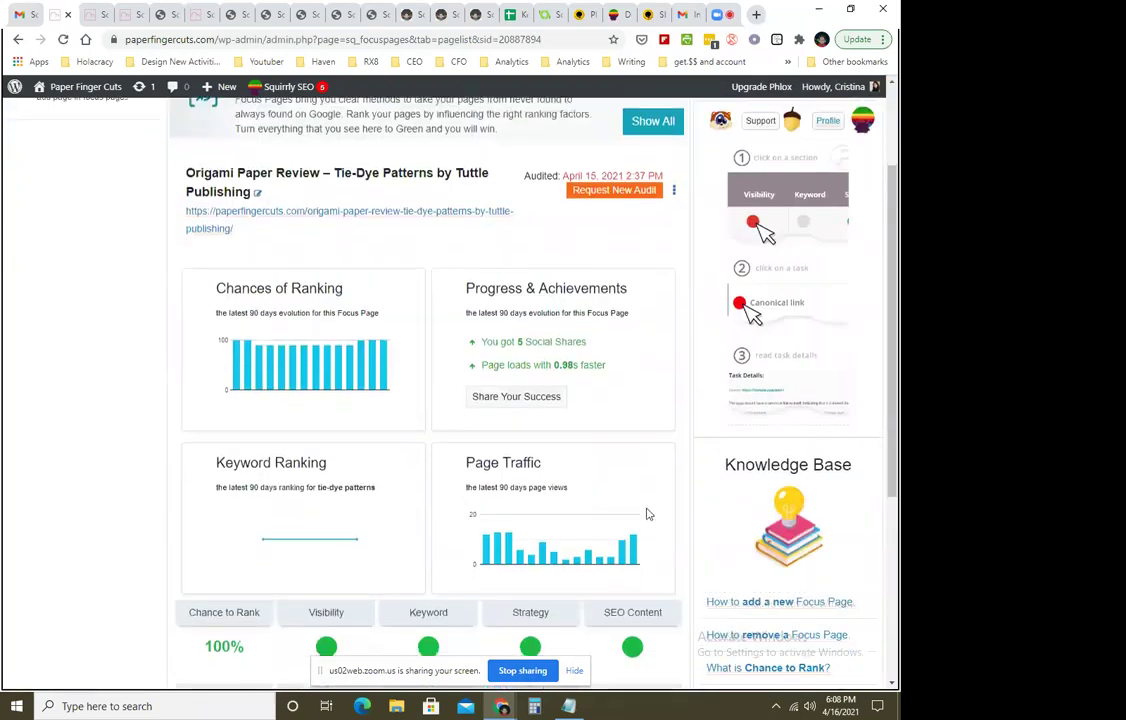
{"action": "mouse_move", "coordinate": [245, 312]}
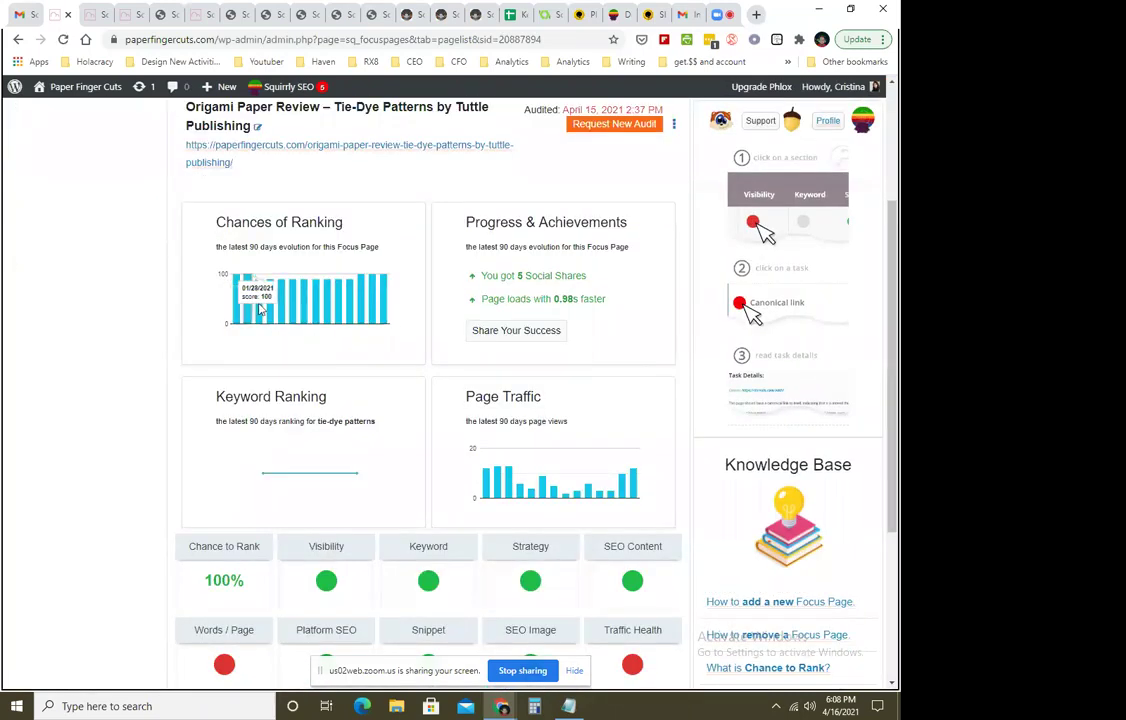
{"action": "scroll", "coordinate": [422, 483], "scroll_direction": "down", "scroll_amount": 1}
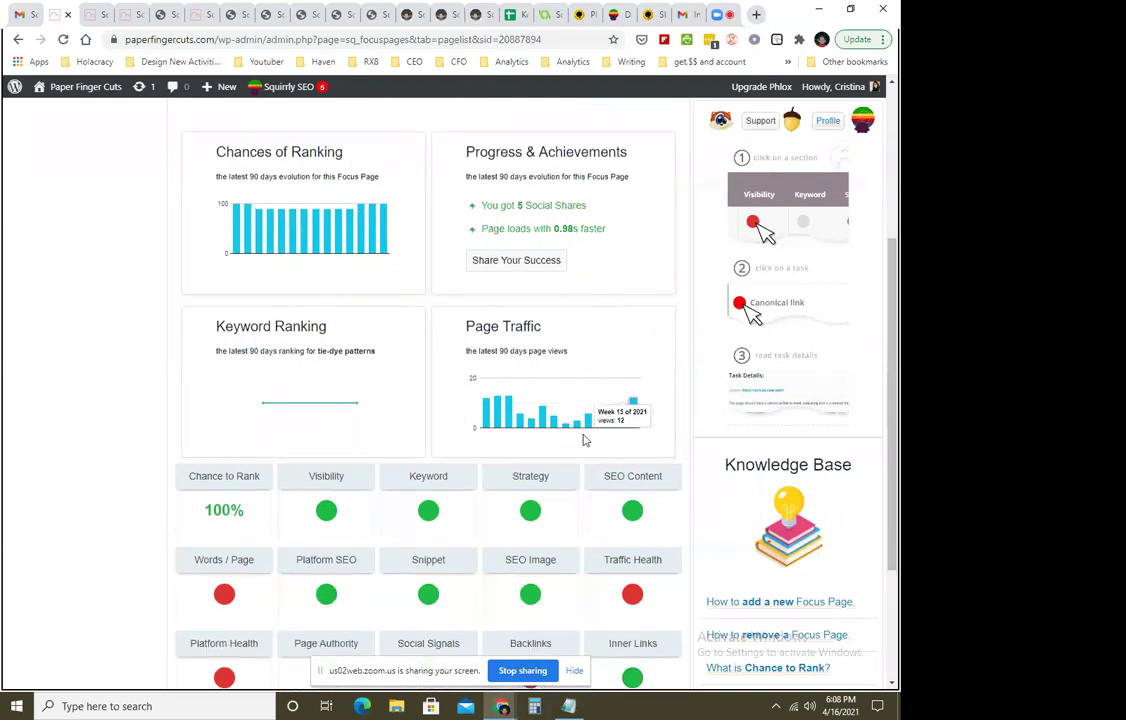
{"action": "left_click_drag", "start_coordinate": [478, 205], "coordinate": [588, 206]}
{"action": "left_click", "coordinate": [540, 330]}
Show the Words / Page tasks for the Tie-Dye Patterns Focus Page.
{"action": "scroll", "coordinate": [505, 511], "scroll_direction": "down", "scroll_amount": 1}
{"action": "scroll", "coordinate": [505, 511], "scroll_direction": "down", "scroll_amount": 2}
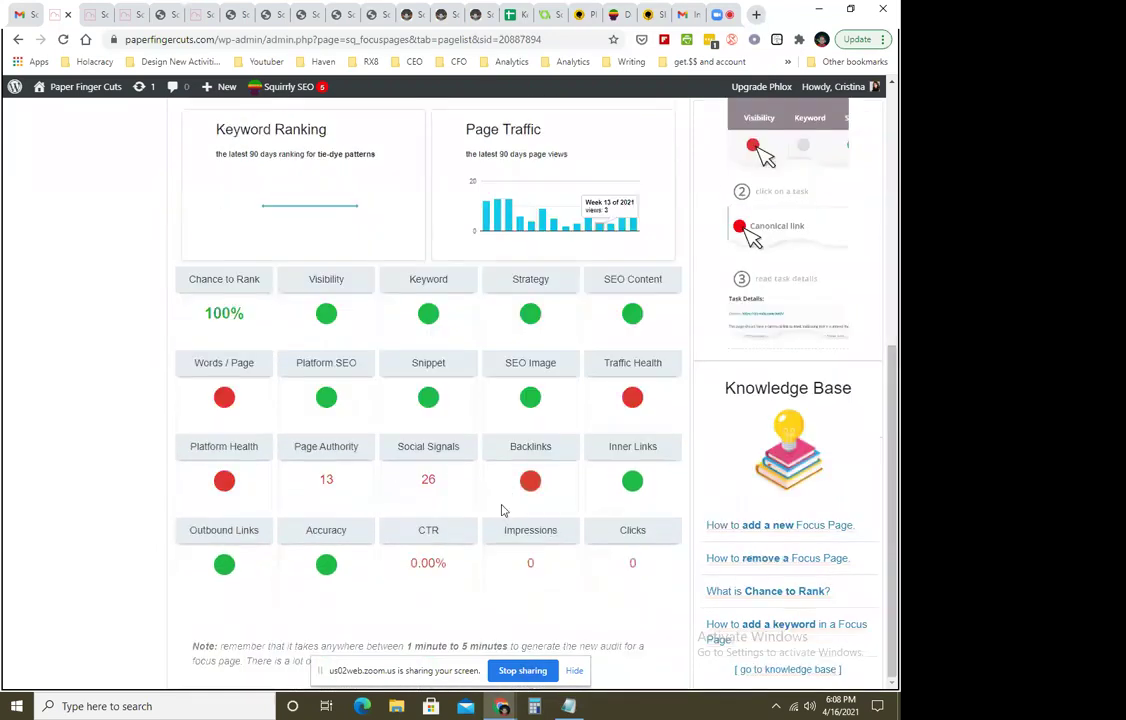
{"action": "left_click", "coordinate": [224, 397]}
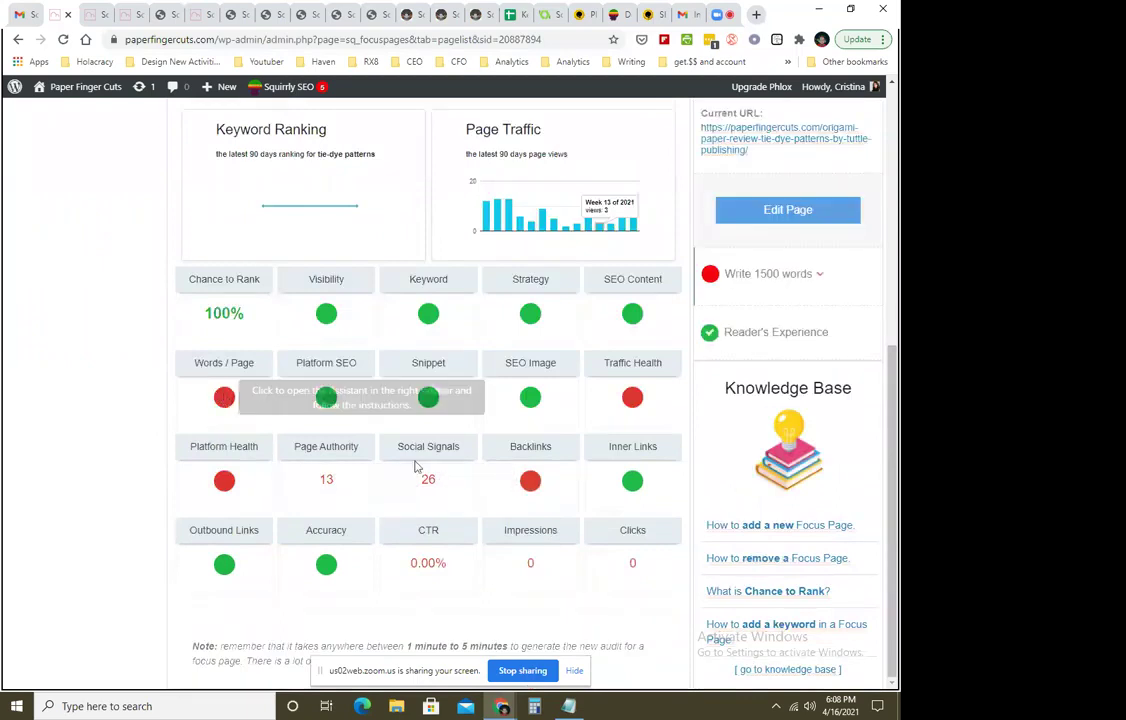
Check the details of the Write 1500 words task for the Tie-Dye Patterns Focus Page.
{"action": "left_click", "coordinate": [766, 285]}
{"action": "left_click_drag", "start_coordinate": [194, 166], "coordinate": [292, 174]}
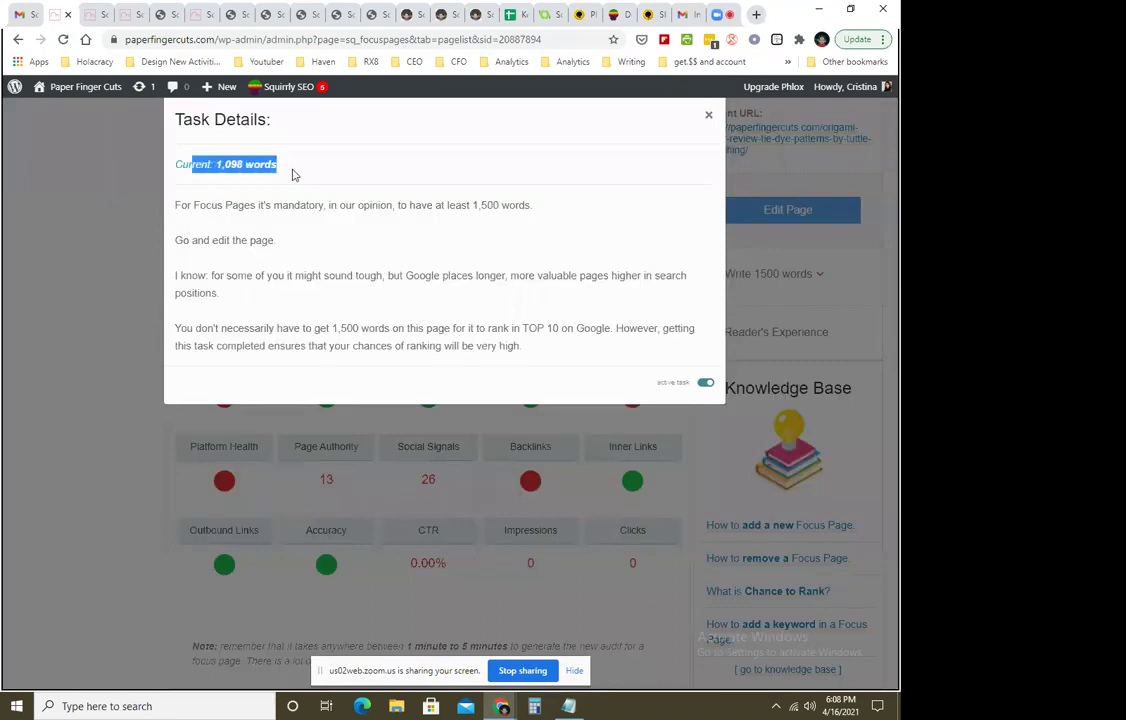
{"action": "left_click", "coordinate": [406, 470]}
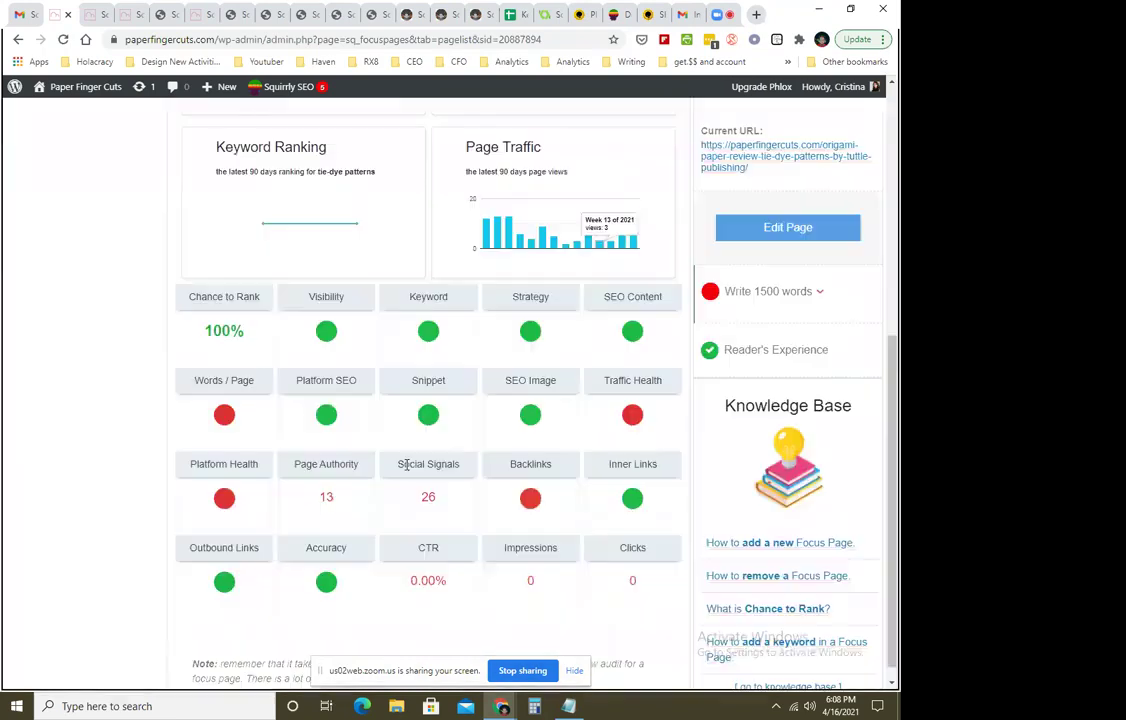
Show the Traffic Health tasks and check the details of the 70 visitors / day / page task.
{"action": "left_click", "coordinate": [634, 415]}
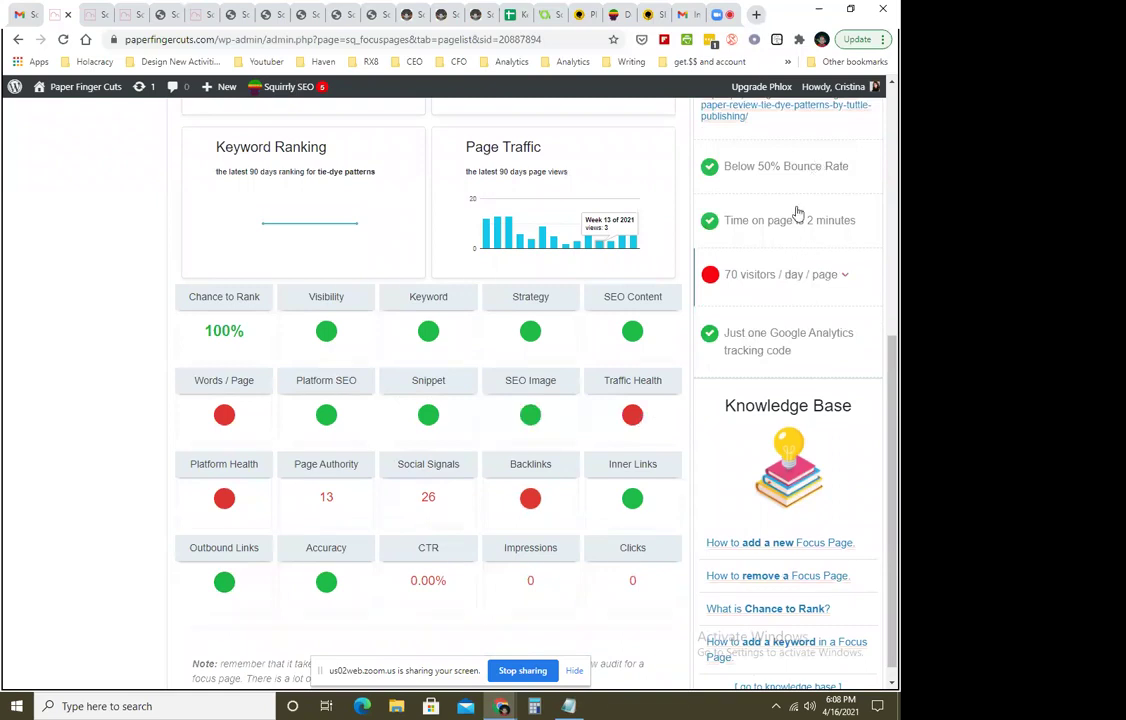
{"action": "left_click", "coordinate": [764, 284]}
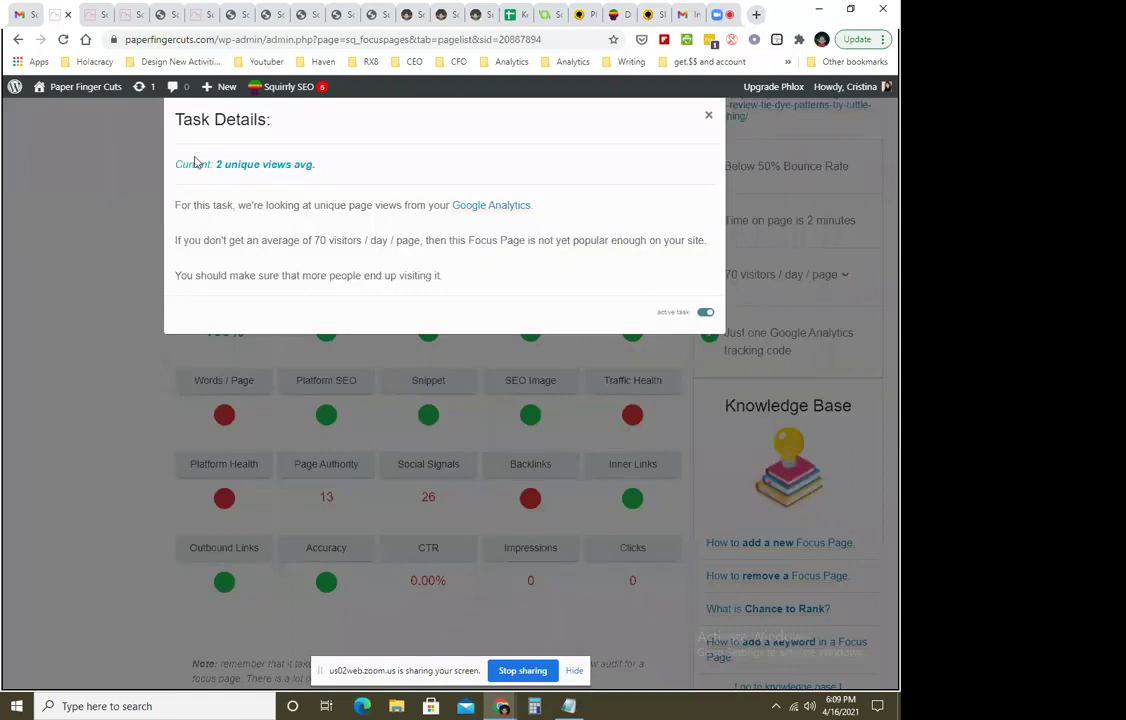
{"action": "left_click_drag", "start_coordinate": [186, 169], "coordinate": [343, 172]}
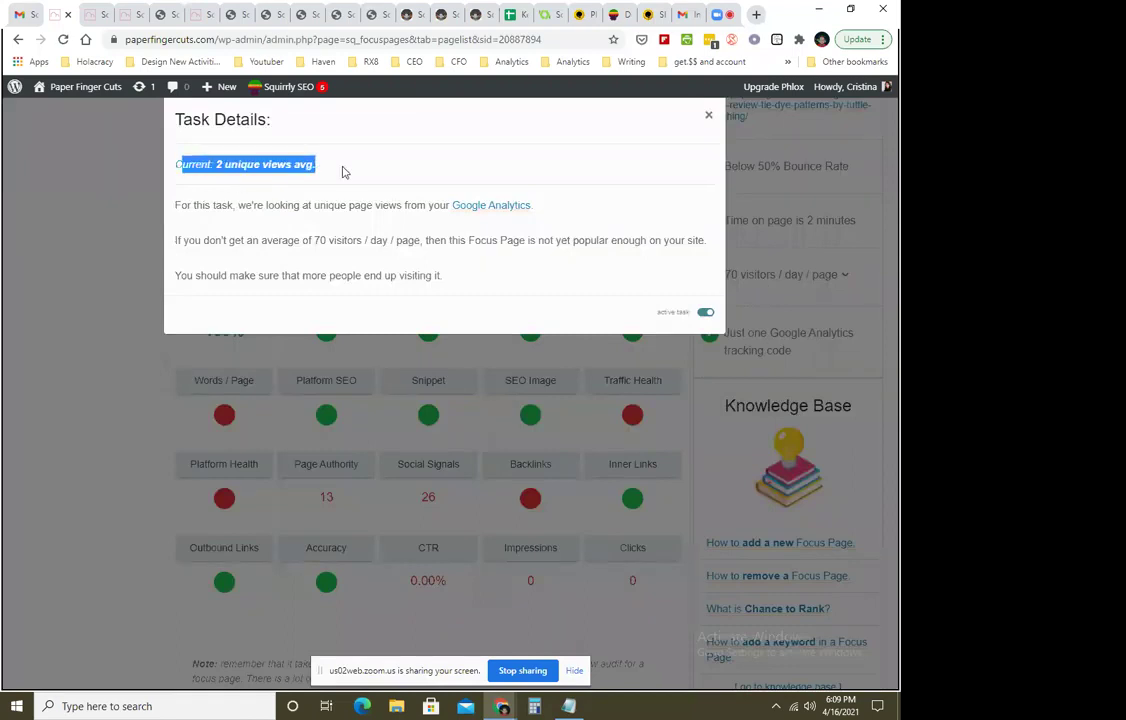
{"action": "left_click", "coordinate": [375, 371]}
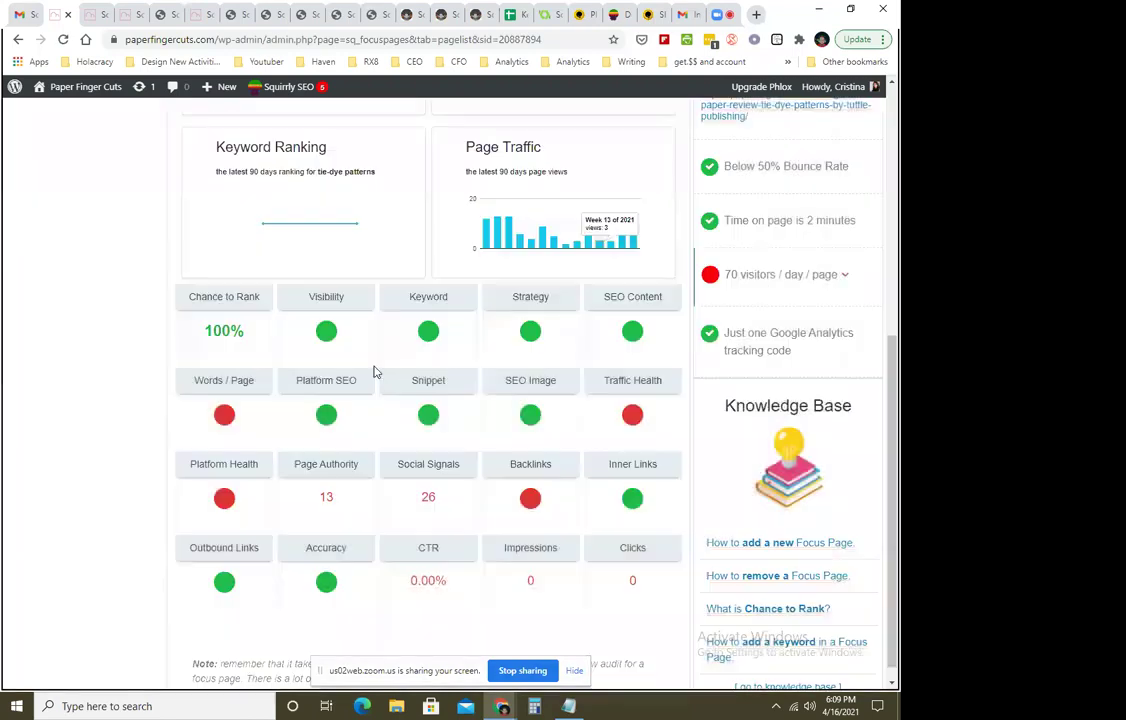
Show the Platform Health tasks and check the details of the Audit score is over 70% task.
{"action": "scroll", "coordinate": [598, 410], "scroll_direction": "down", "scroll_amount": 1}
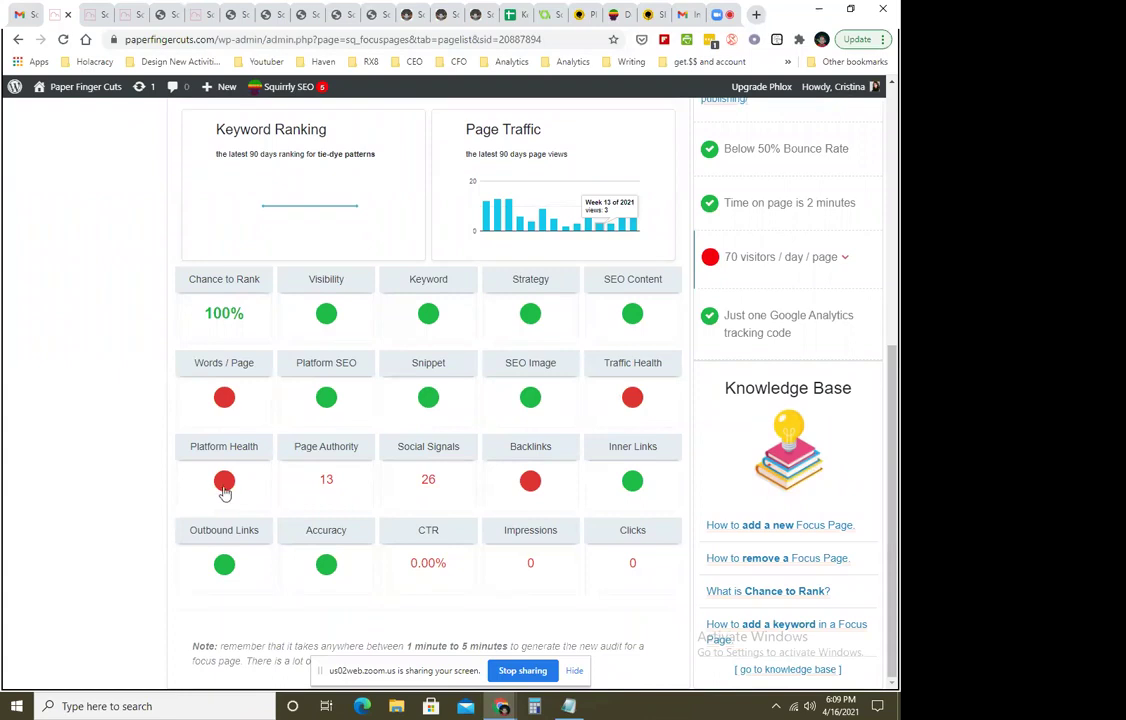
{"action": "scroll", "coordinate": [759, 470], "scroll_direction": "up", "scroll_amount": 5}
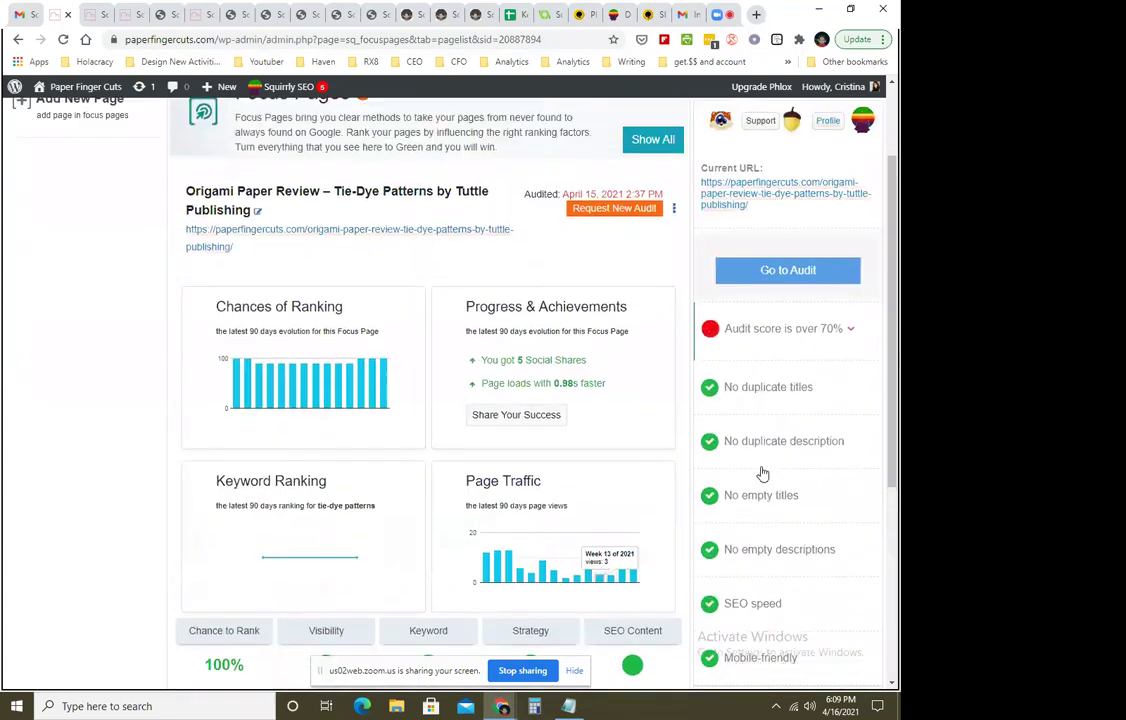
{"action": "scroll", "coordinate": [762, 473], "scroll_direction": "down", "scroll_amount": 2}
{"action": "left_click", "coordinate": [799, 213]}
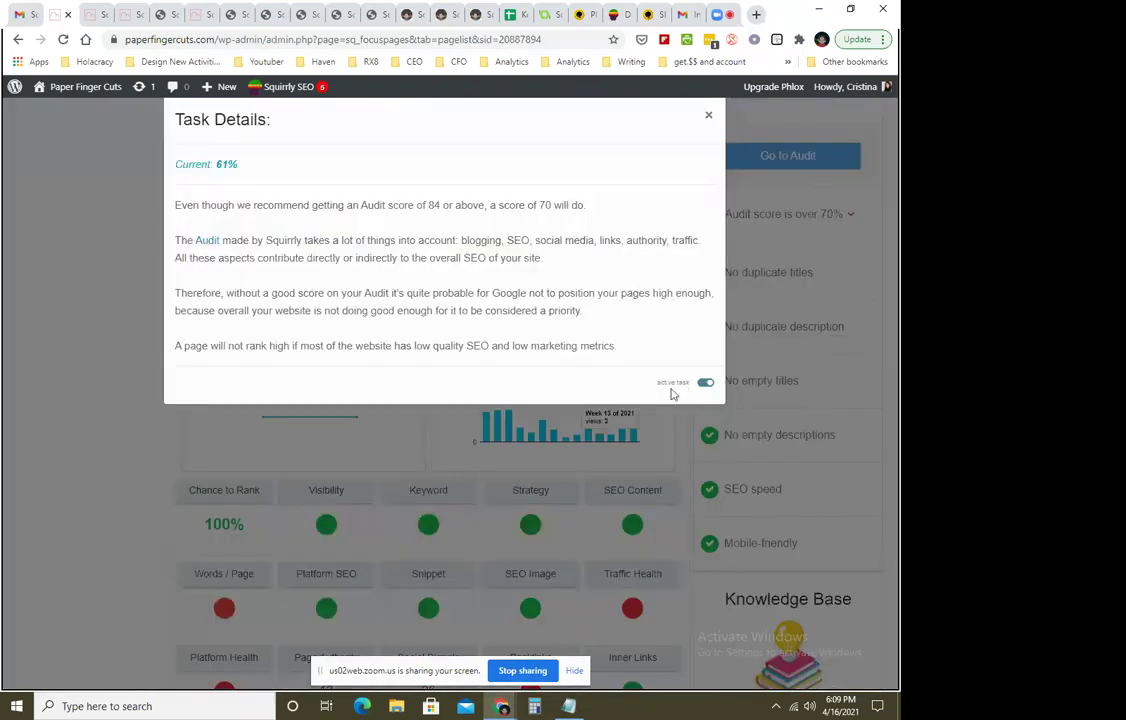
{"action": "left_click_drag", "start_coordinate": [228, 164], "coordinate": [240, 162]}
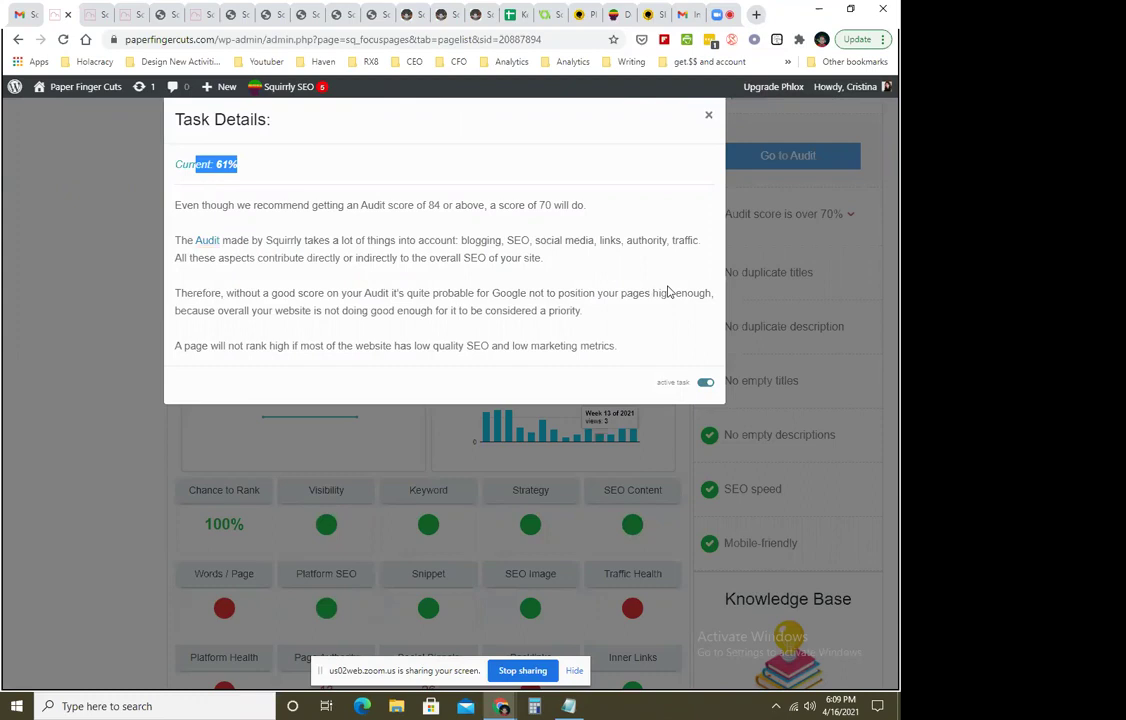
{"action": "left_click", "coordinate": [778, 288]}
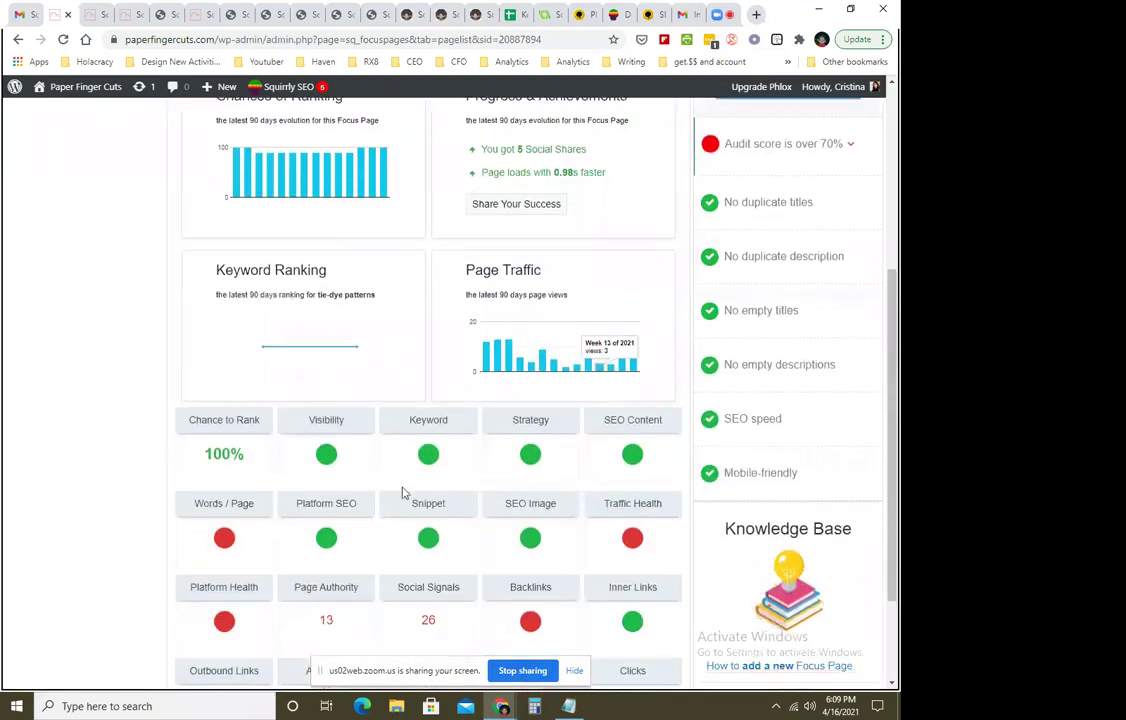
Show the SEO Content section of the Tie-Dye Patterns Focus Page and look through its keyword list with SLA scores.
{"action": "scroll", "coordinate": [405, 493], "scroll_direction": "down", "scroll_amount": 2}
{"action": "scroll", "coordinate": [567, 349], "scroll_direction": "up", "scroll_amount": 2}
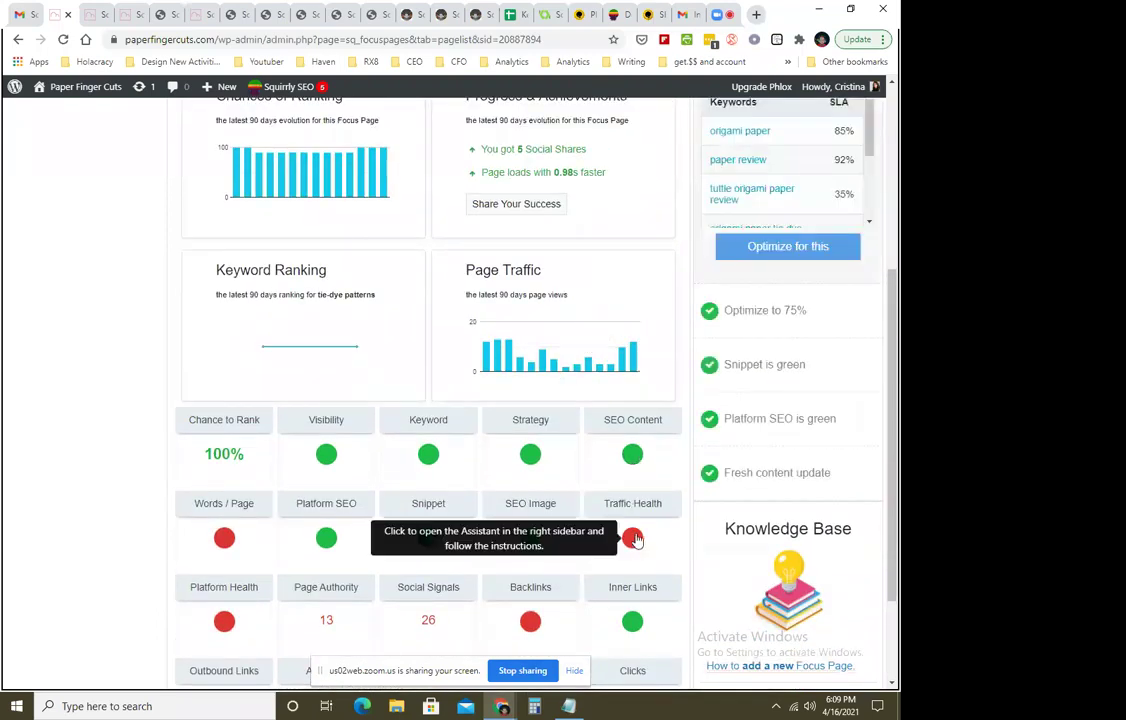
{"action": "scroll", "coordinate": [632, 539], "scroll_direction": "up", "scroll_amount": 1}
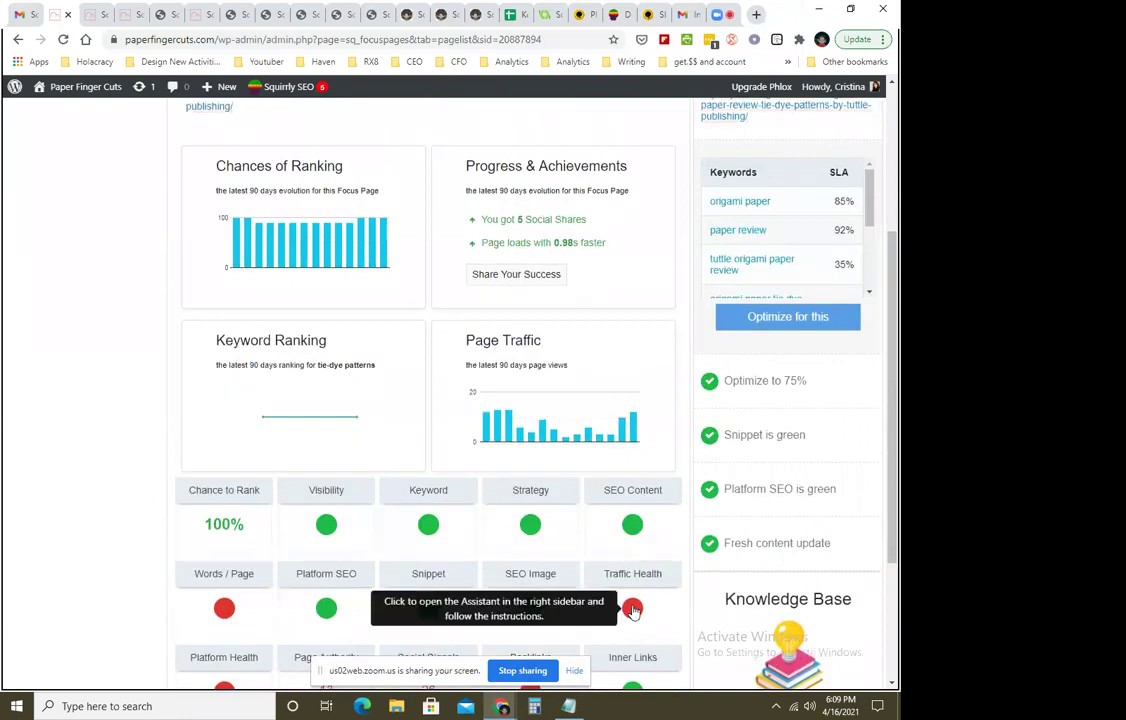
{"action": "scroll", "coordinate": [632, 600], "scroll_direction": "up", "scroll_amount": 2}
{"action": "scroll", "coordinate": [611, 570], "scroll_direction": "down", "scroll_amount": 2}
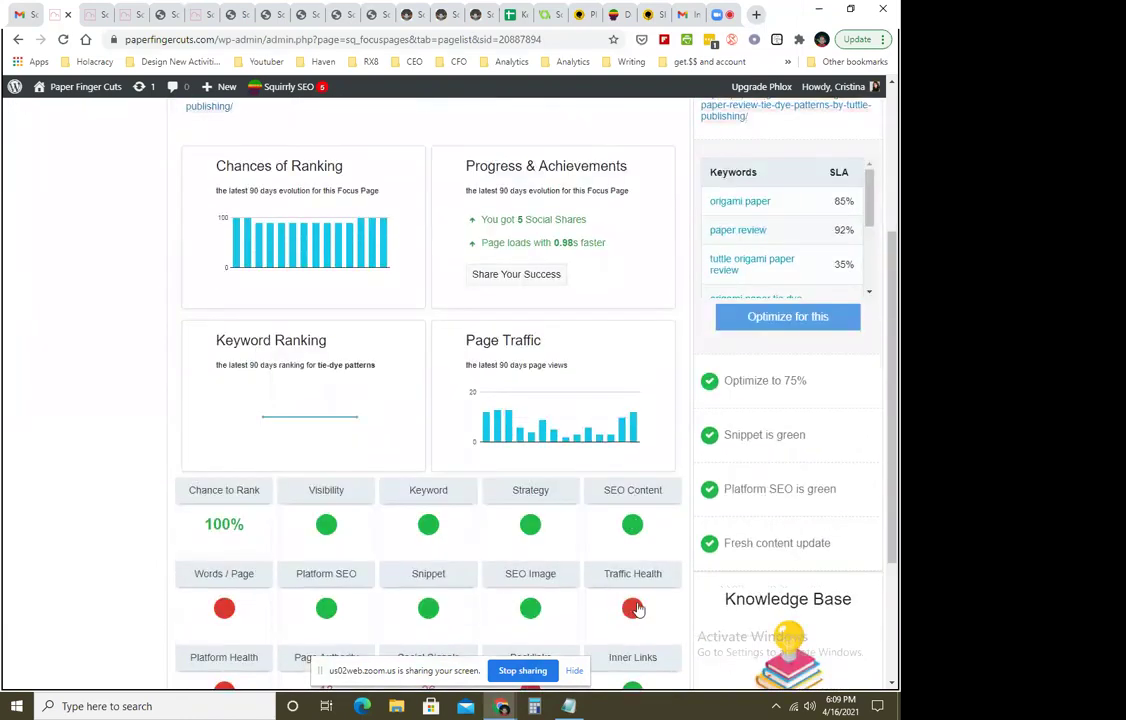
{"action": "left_click", "coordinate": [633, 609]}
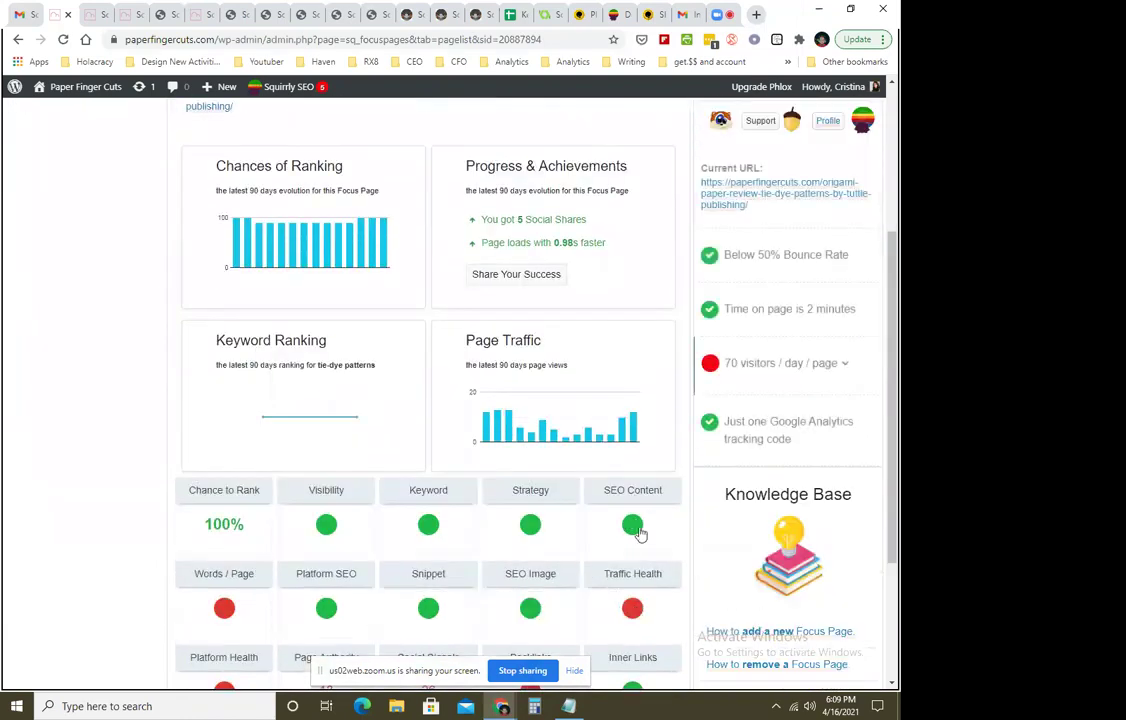
{"action": "left_click", "coordinate": [633, 527]}
{"action": "scroll", "coordinate": [640, 545], "scroll_direction": "up", "scroll_amount": 1}
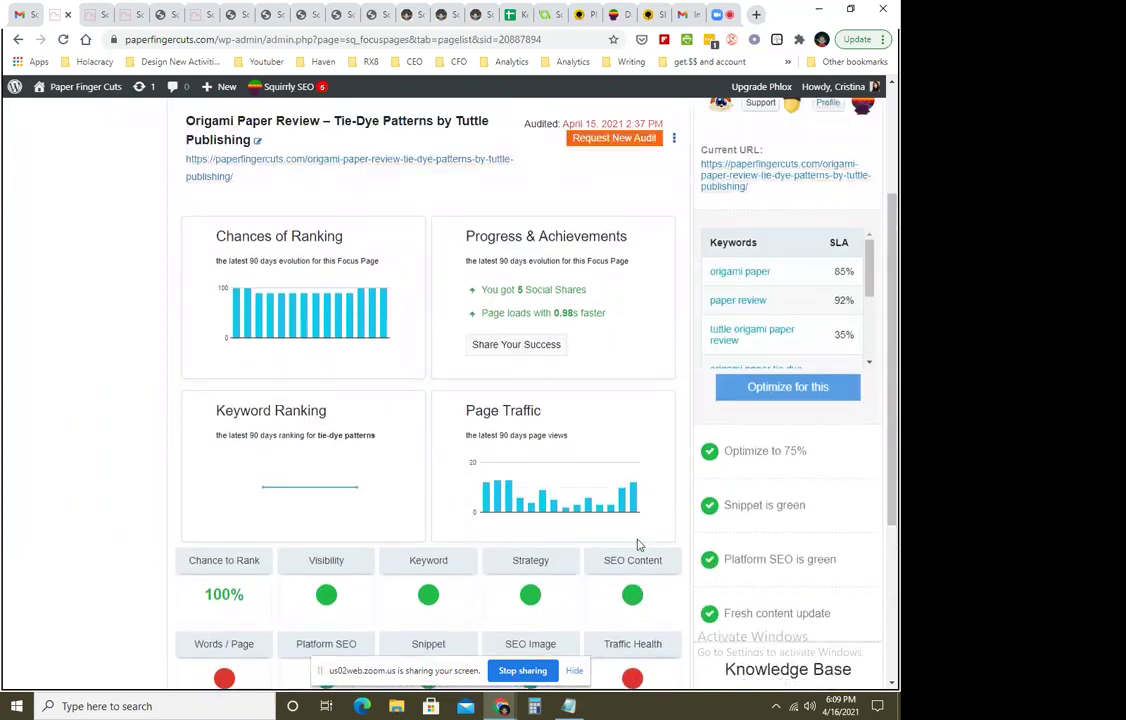
{"action": "left_click_drag", "start_coordinate": [872, 270], "coordinate": [874, 347]}
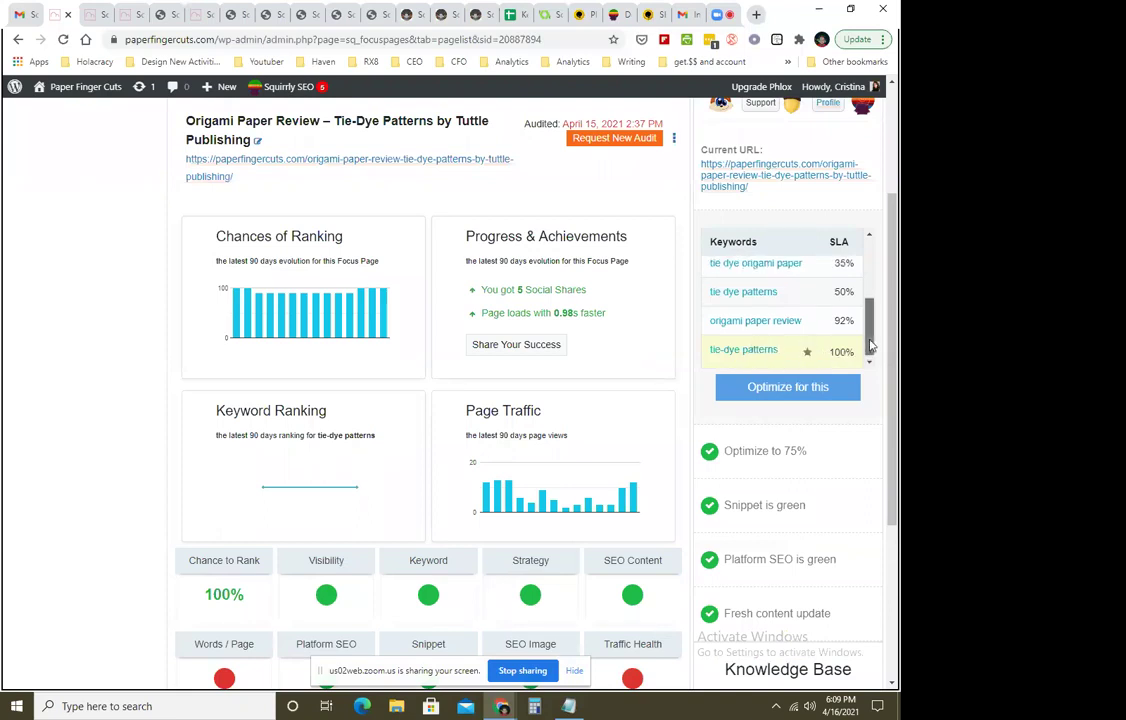
{"action": "mouse_move", "coordinate": [869, 356]}
{"action": "left_mouse_down"}
{"action": "mouse_move", "coordinate": [869, 285]}
{"action": "mouse_move", "coordinate": [871, 332]}
{"action": "left_mouse_up"}
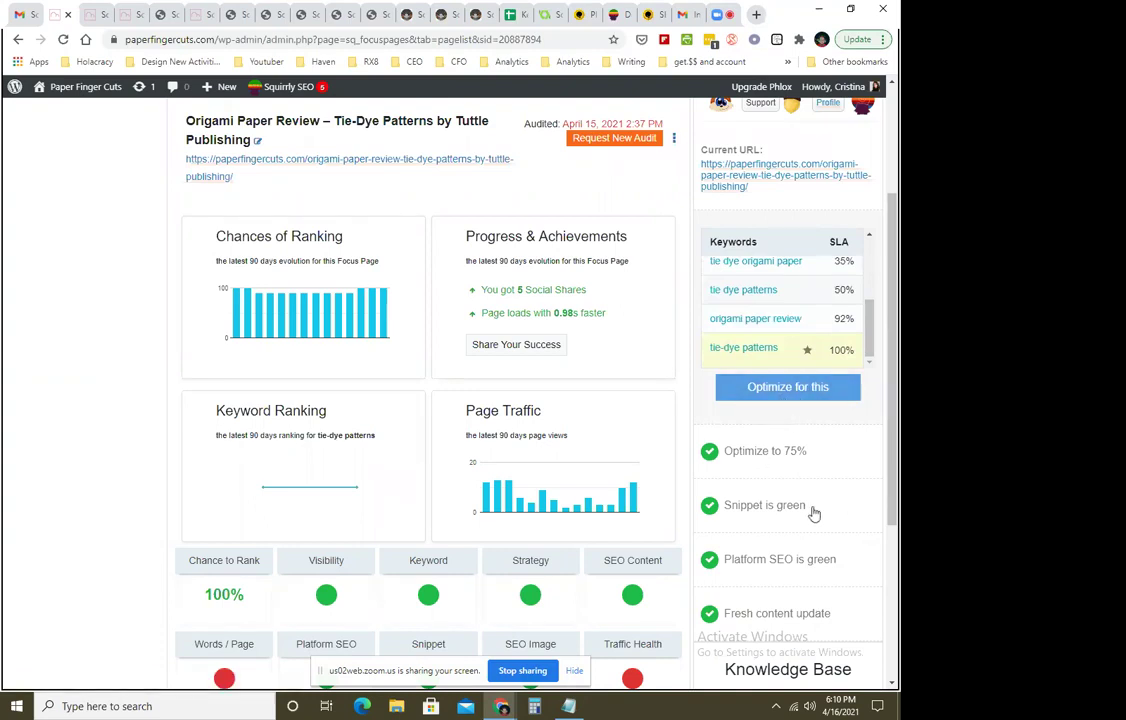
Check the details of the SEO Content tasks Optimize to 75%, Snippet is green and Platform SEO is green.
{"action": "scroll", "coordinate": [805, 515], "scroll_direction": "down", "scroll_amount": 2}
{"action": "left_click", "coordinate": [776, 310]}
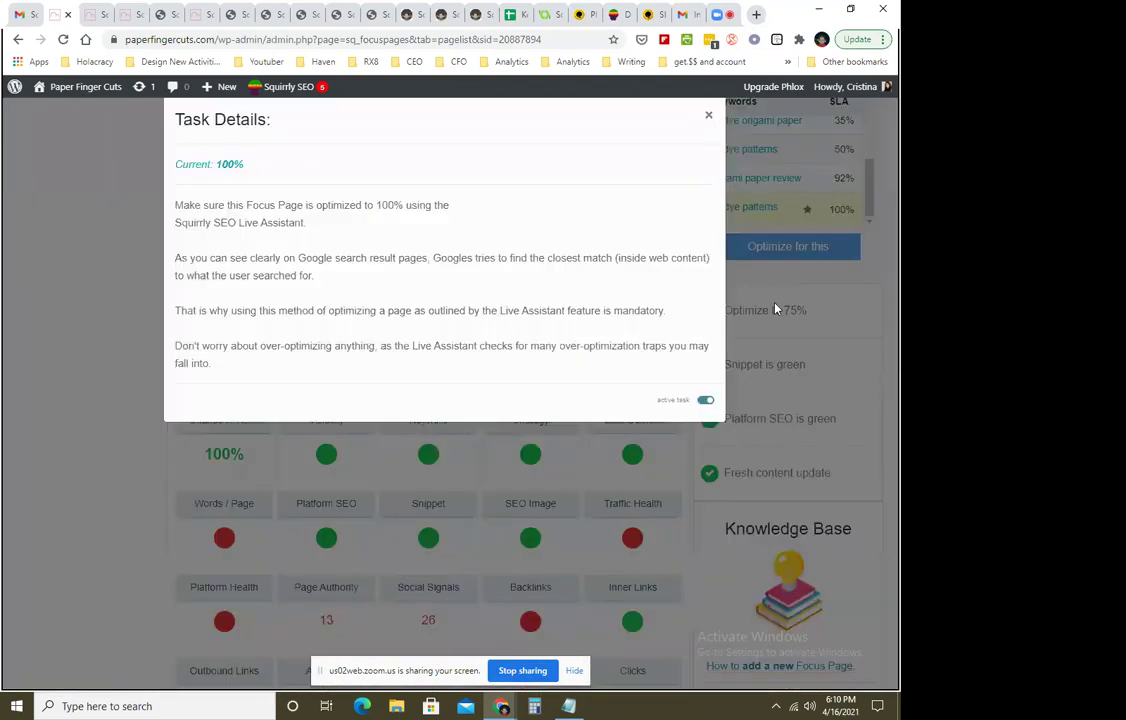
{"action": "left_click", "coordinate": [781, 315]}
{"action": "left_click", "coordinate": [778, 368]}
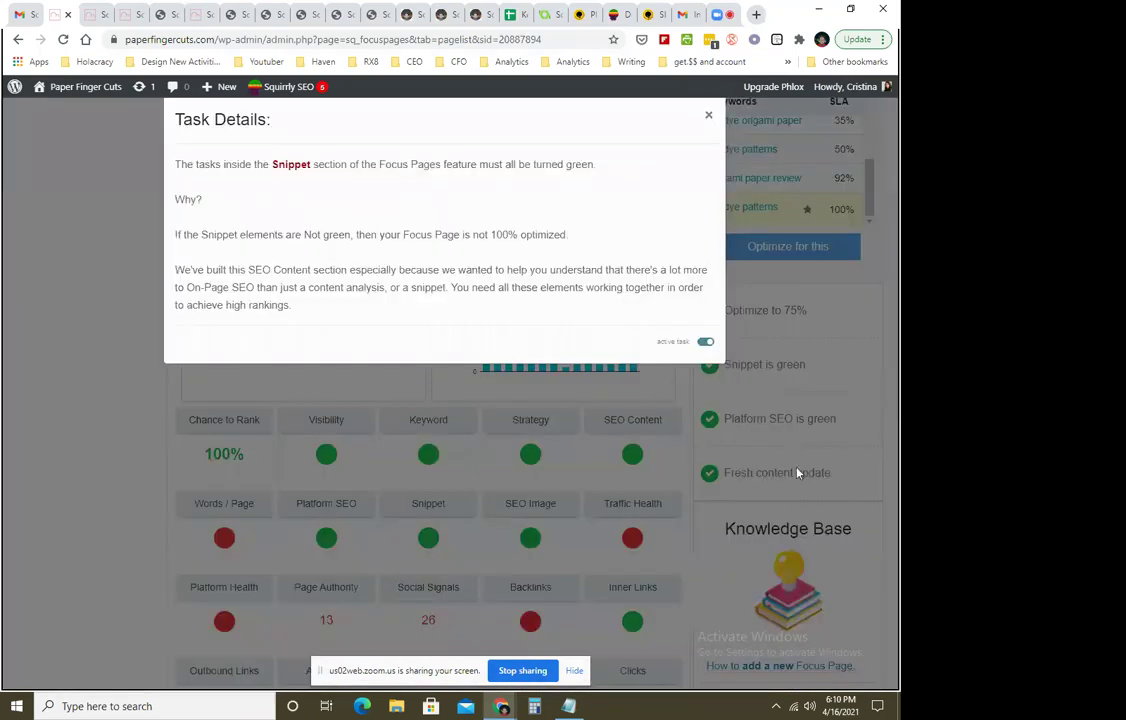
{"action": "left_click", "coordinate": [790, 441]}
{"action": "left_click", "coordinate": [759, 418]}
{"action": "left_click", "coordinate": [801, 467]}
Check the last content update date in the details of the Fresh content update task.
{"action": "left_click", "coordinate": [798, 470]}
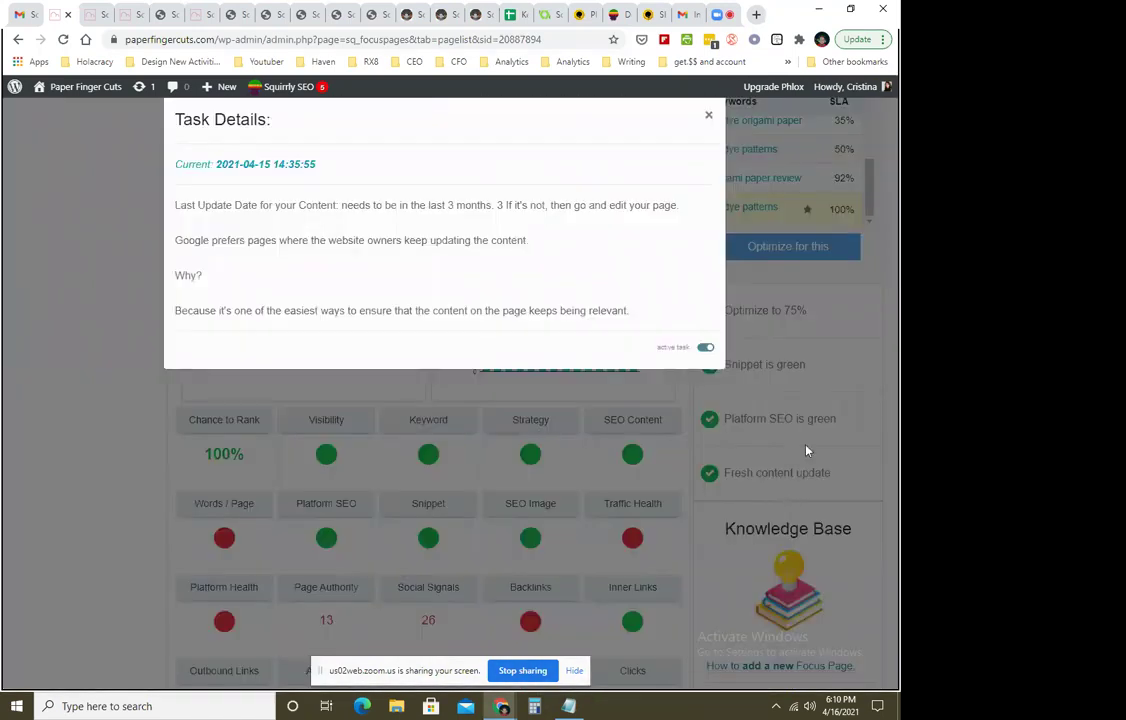
{"action": "left_click", "coordinate": [800, 470]}
{"action": "left_click", "coordinate": [800, 470]}
{"action": "left_click_drag", "start_coordinate": [207, 164], "coordinate": [360, 175]}
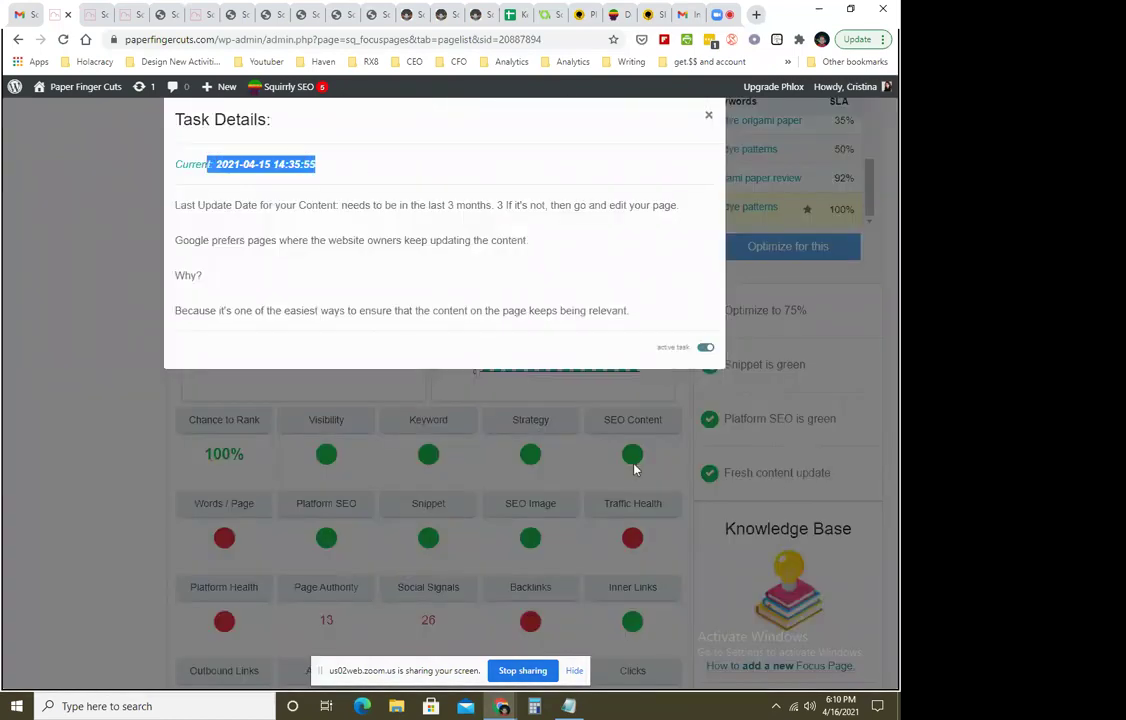
{"action": "left_click", "coordinate": [771, 472]}
Show the Social Signals tasks and check the current social shares in the 100 Shares task details.
{"action": "scroll", "coordinate": [382, 460], "scroll_direction": "down", "scroll_amount": 2}
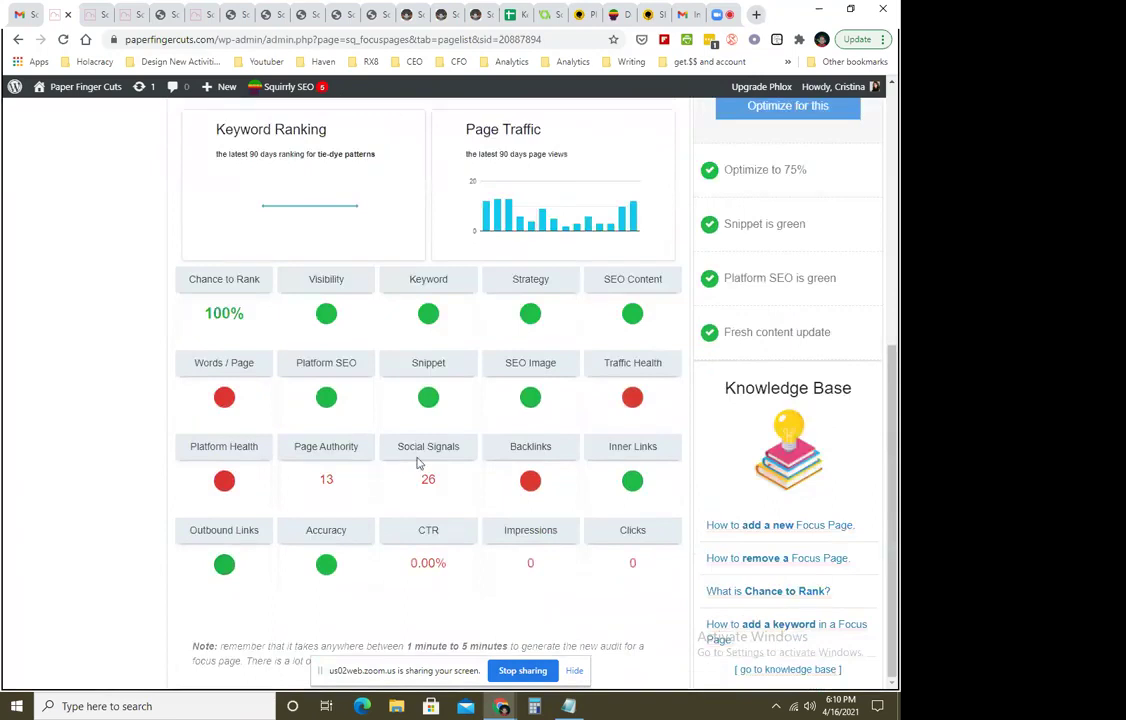
{"action": "left_click", "coordinate": [427, 475]}
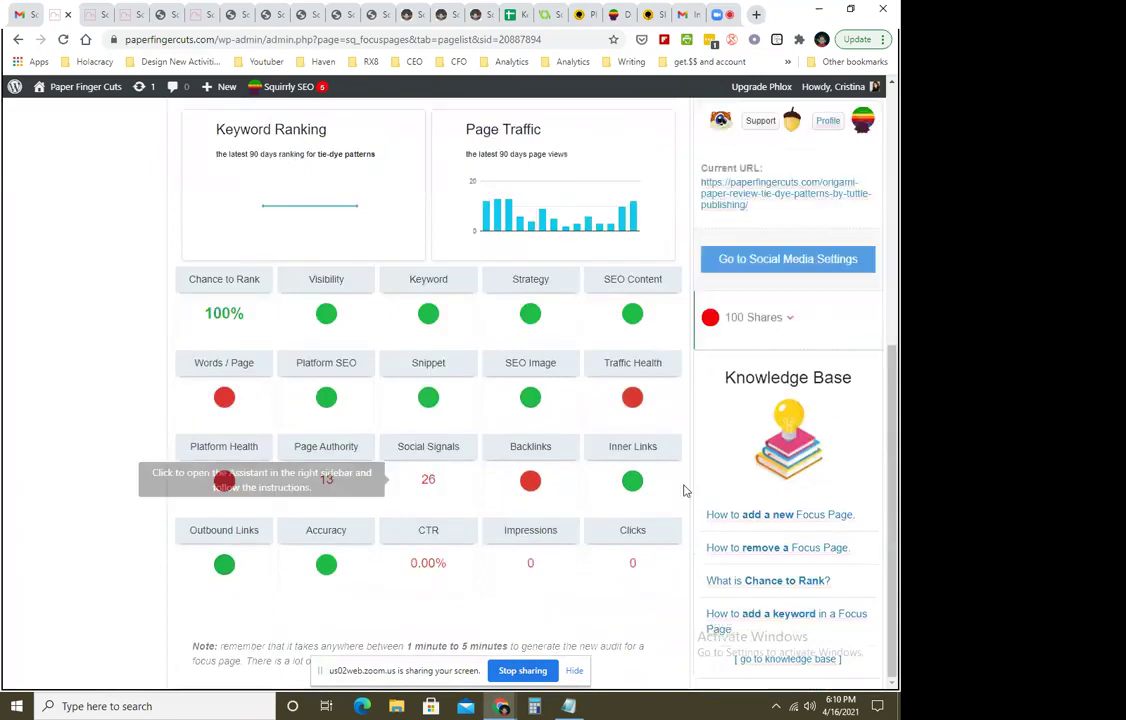
{"action": "left_click", "coordinate": [766, 319]}
{"action": "left_click_drag", "start_coordinate": [192, 163], "coordinate": [367, 159]}
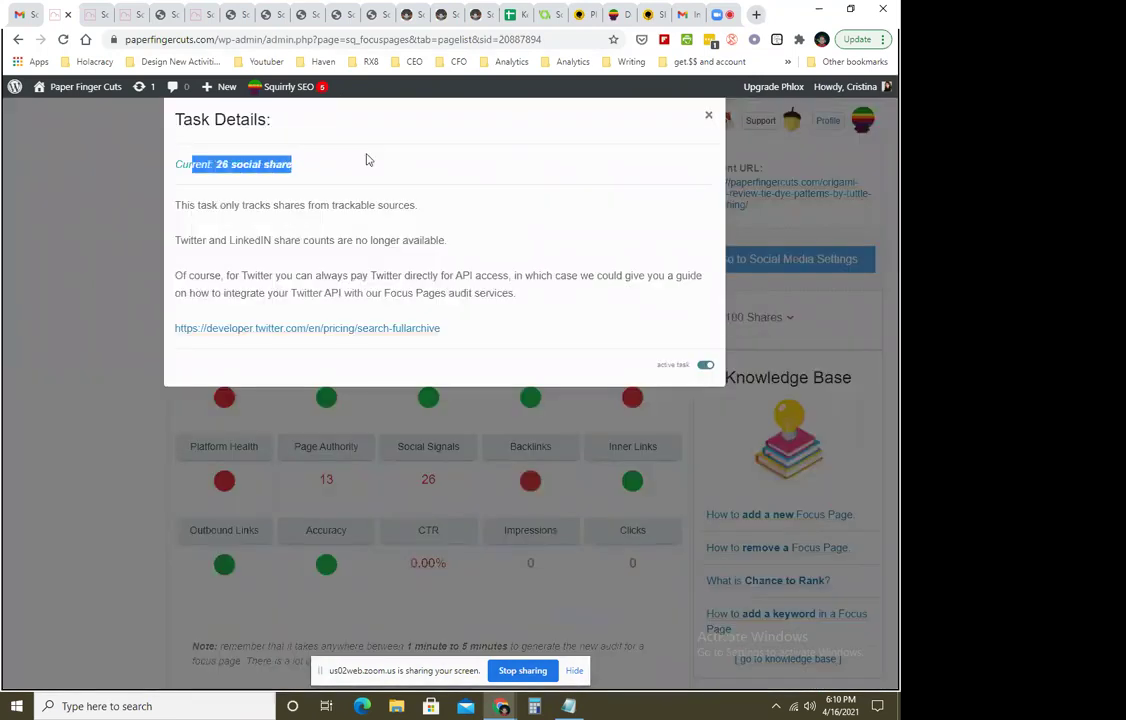
{"action": "left_click", "coordinate": [476, 485]}
Look at the Page Authority, Platform Health and Backlinks tasks and check the details behind the backlink tasks.
{"action": "left_click", "coordinate": [334, 497]}
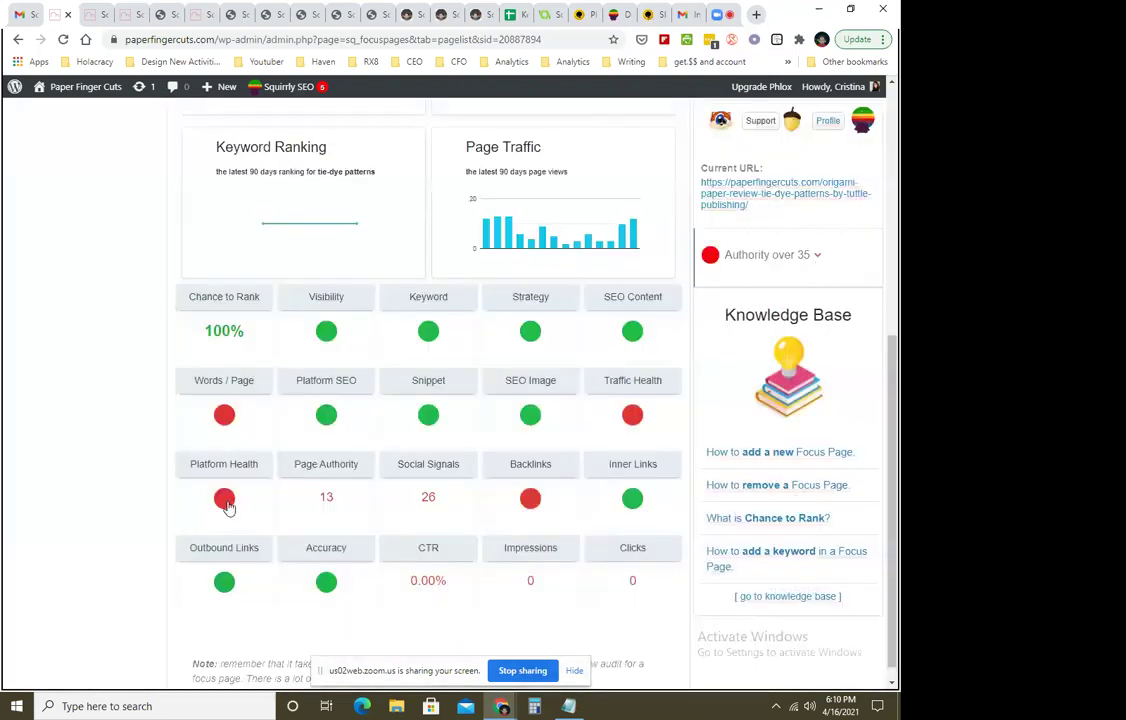
{"action": "left_click", "coordinate": [226, 502]}
{"action": "left_click", "coordinate": [529, 498]}
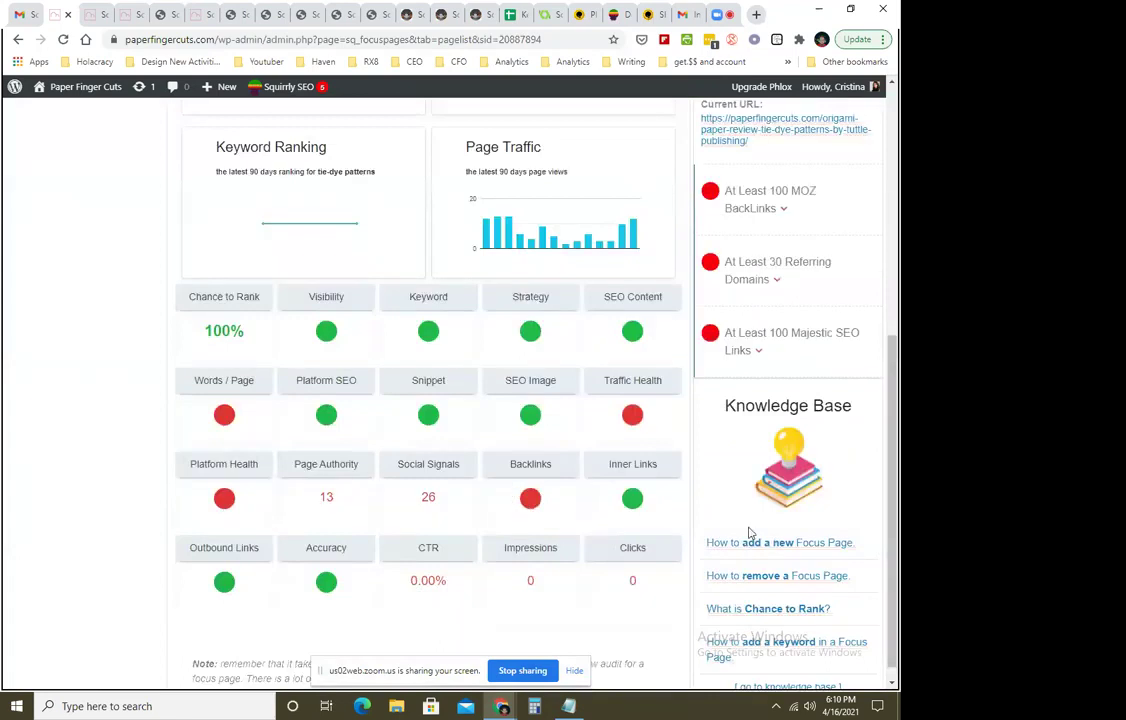
{"action": "left_click", "coordinate": [790, 261]}
{"action": "left_click", "coordinate": [799, 259]}
{"action": "left_click", "coordinate": [819, 237]}
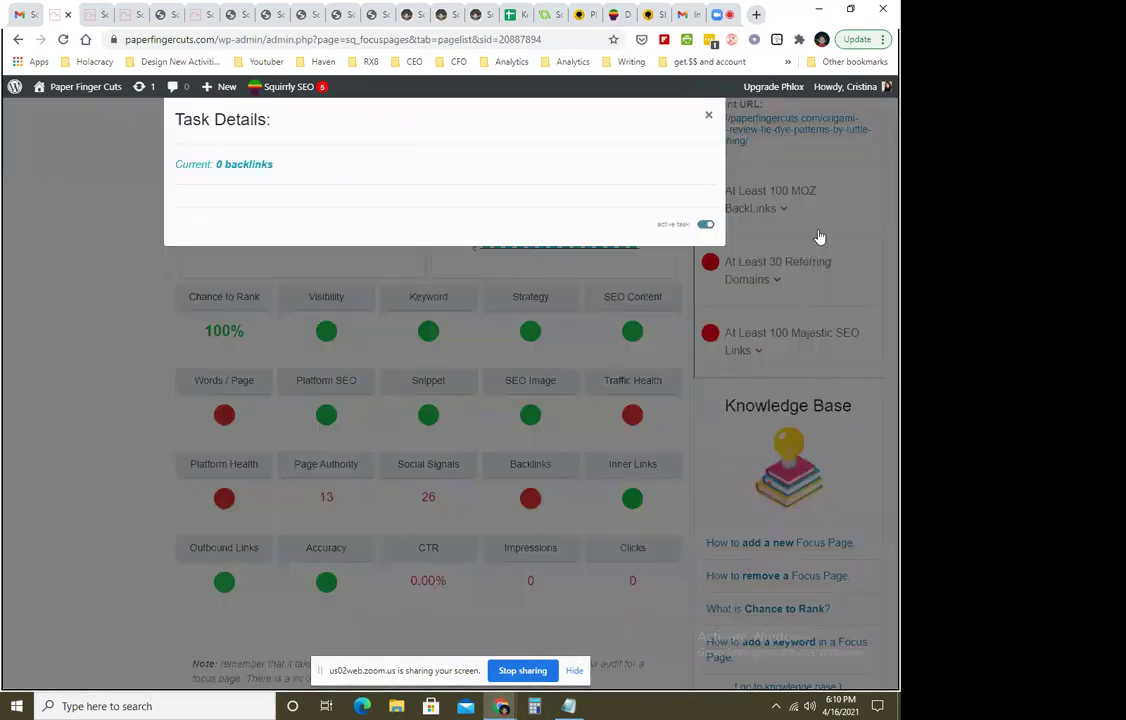
{"action": "left_click", "coordinate": [805, 330]}
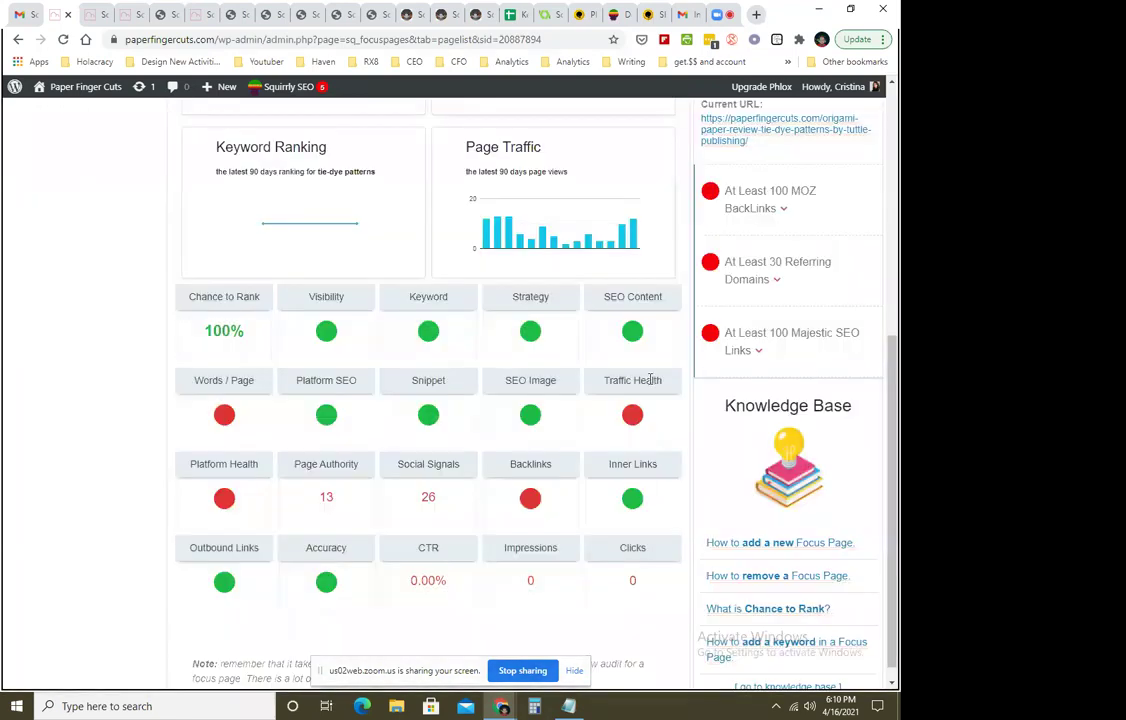
Return to the full Focus Pages list and examine the Chance to Rank of each page down to Cherry Blossoms.
{"action": "scroll", "coordinate": [575, 548], "scroll_direction": "up", "scroll_amount": 5}
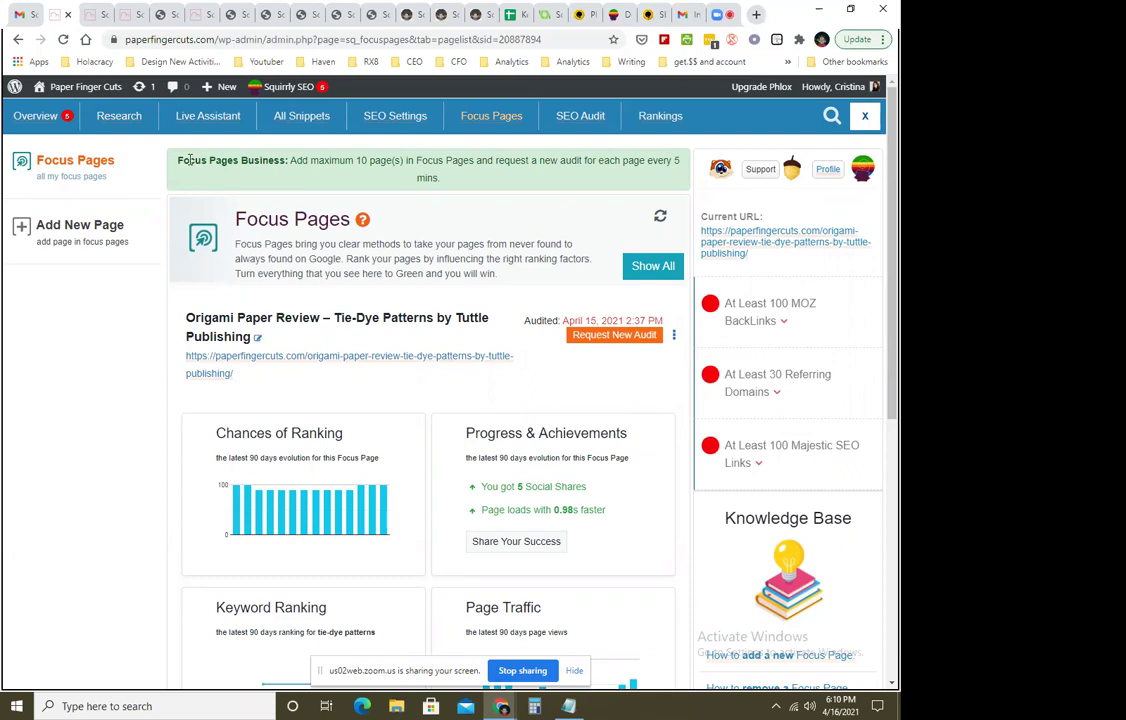
{"action": "left_click", "coordinate": [513, 117]}
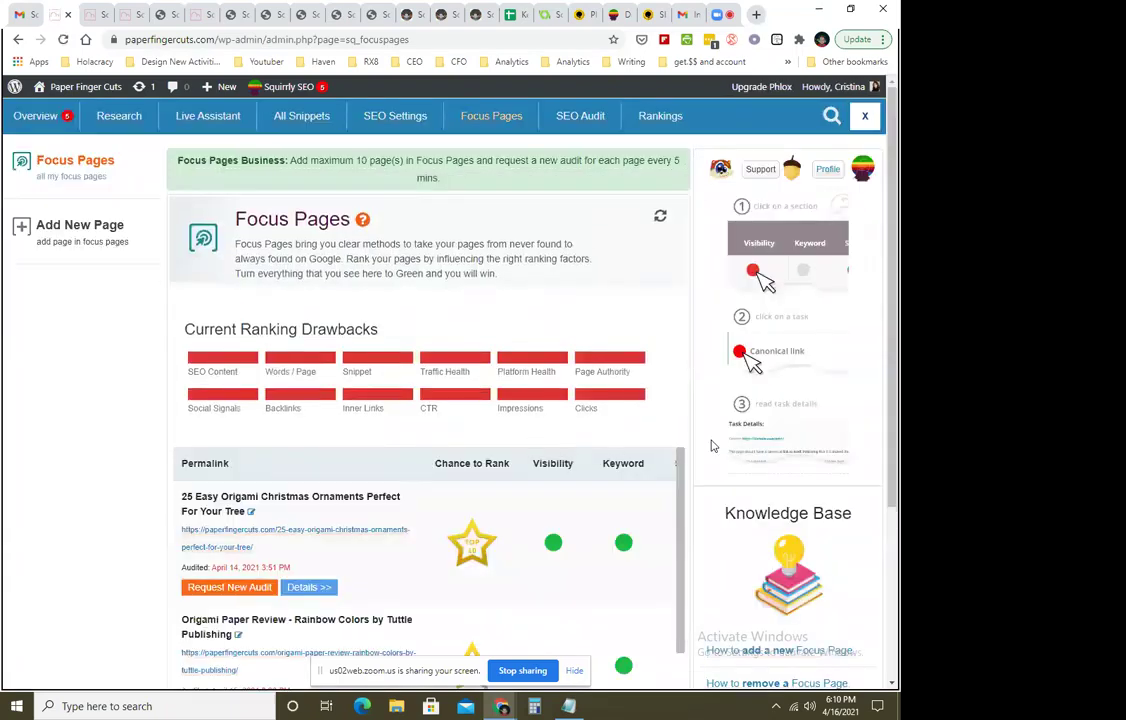
{"action": "scroll", "coordinate": [711, 447], "scroll_direction": "down", "scroll_amount": 3}
{"action": "mouse_move", "coordinate": [477, 425]}
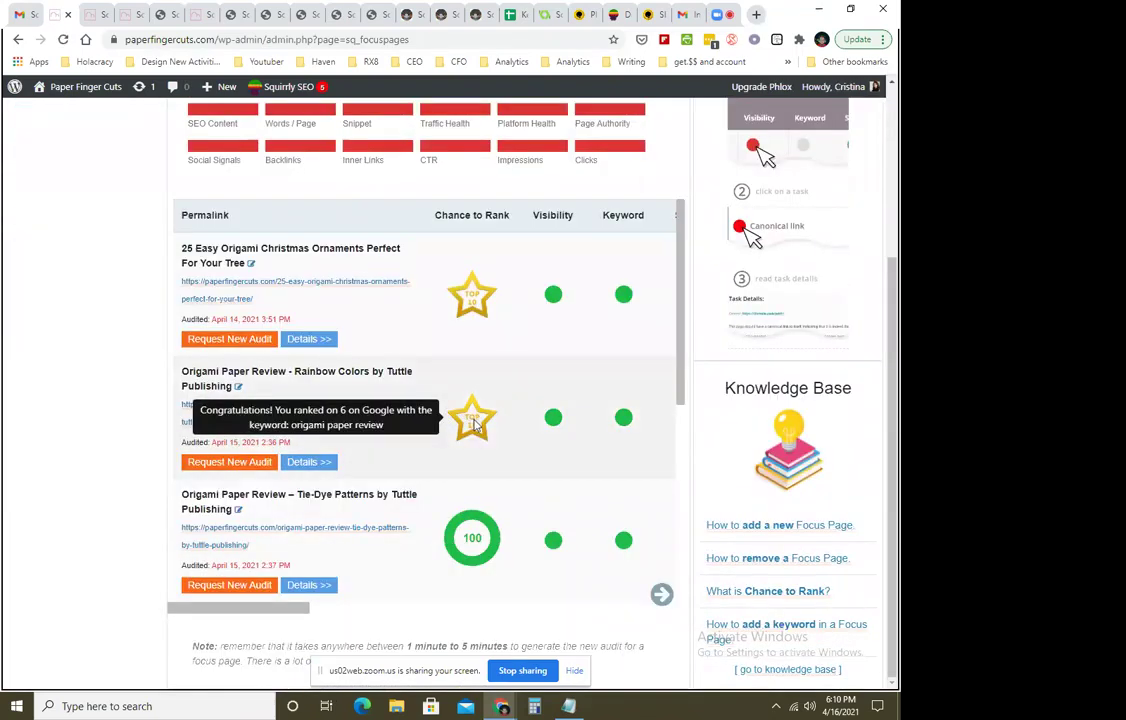
{"action": "scroll", "coordinate": [593, 433], "scroll_direction": "down", "scroll_amount": 4}
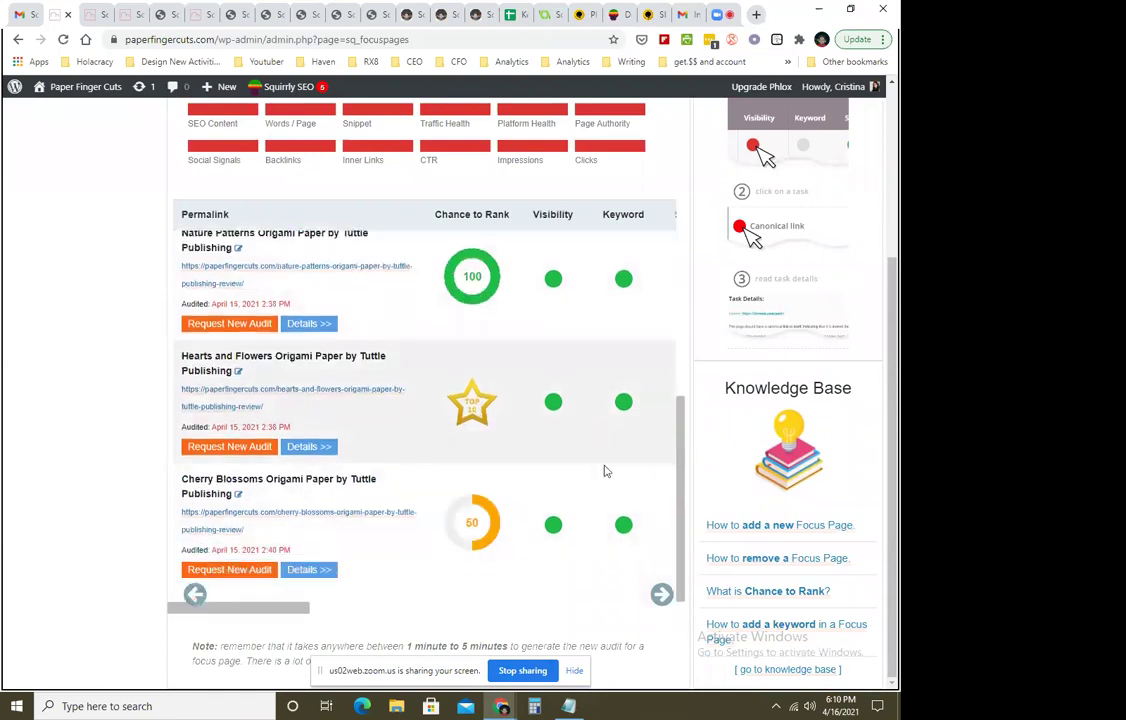
{"action": "scroll", "coordinate": [603, 474], "scroll_direction": "up", "scroll_amount": 2}
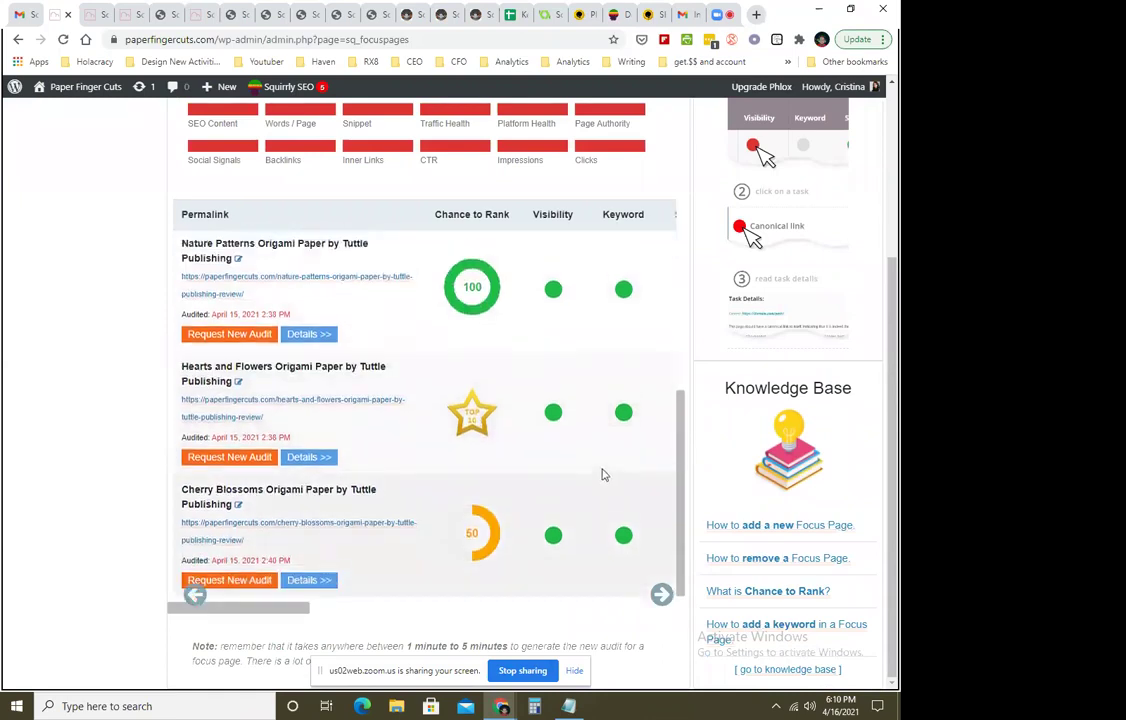
{"action": "scroll", "coordinate": [600, 476], "scroll_direction": "down", "scroll_amount": 2}
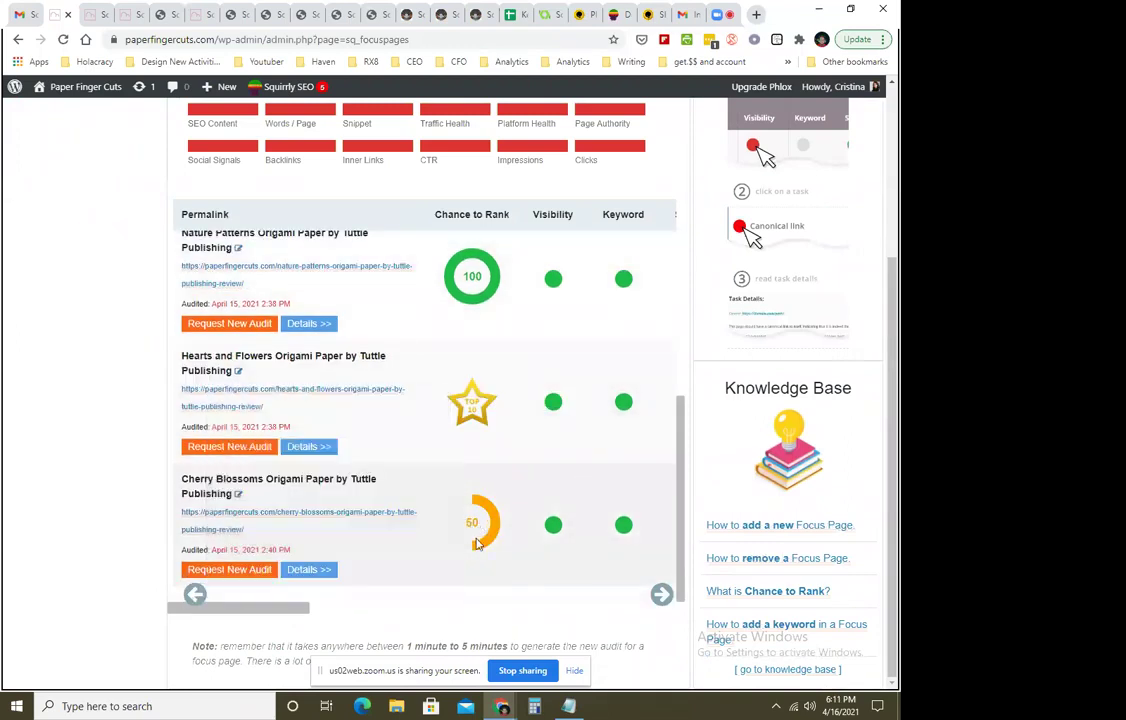
Remove the Hearts and Flowers Origami Paper page from the Focus Pages.
{"action": "left_click_drag", "start_coordinate": [284, 611], "coordinate": [671, 636]}
{"action": "left_click", "coordinate": [667, 402]}
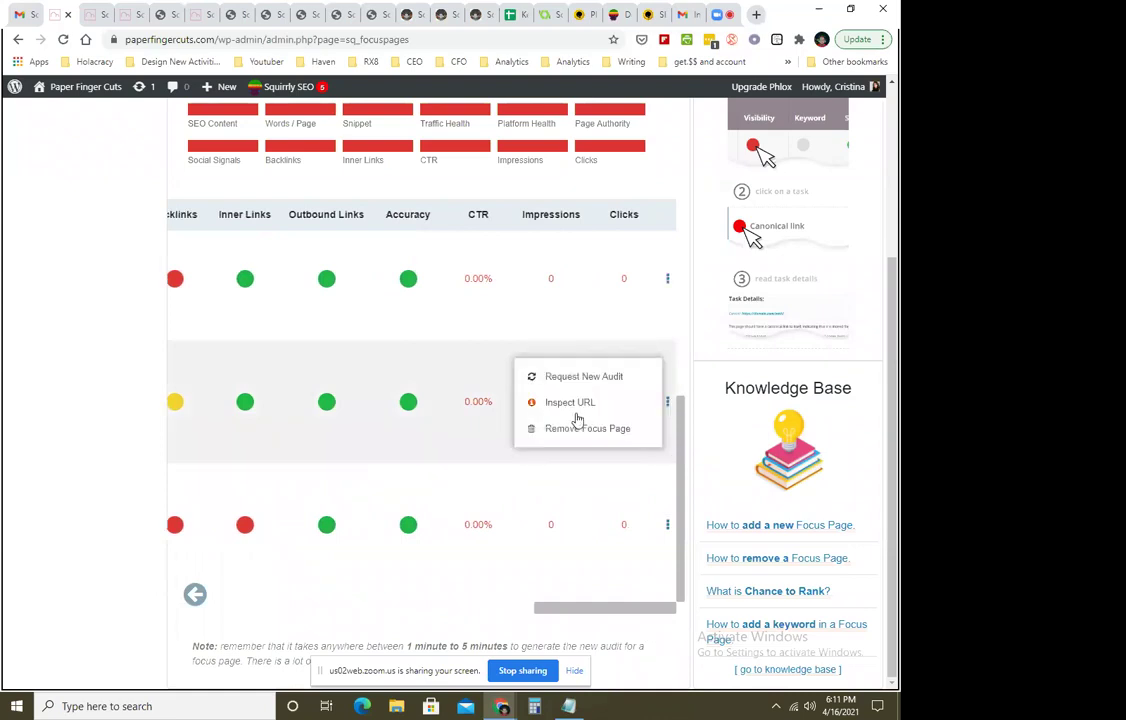
{"action": "left_click", "coordinate": [571, 432]}
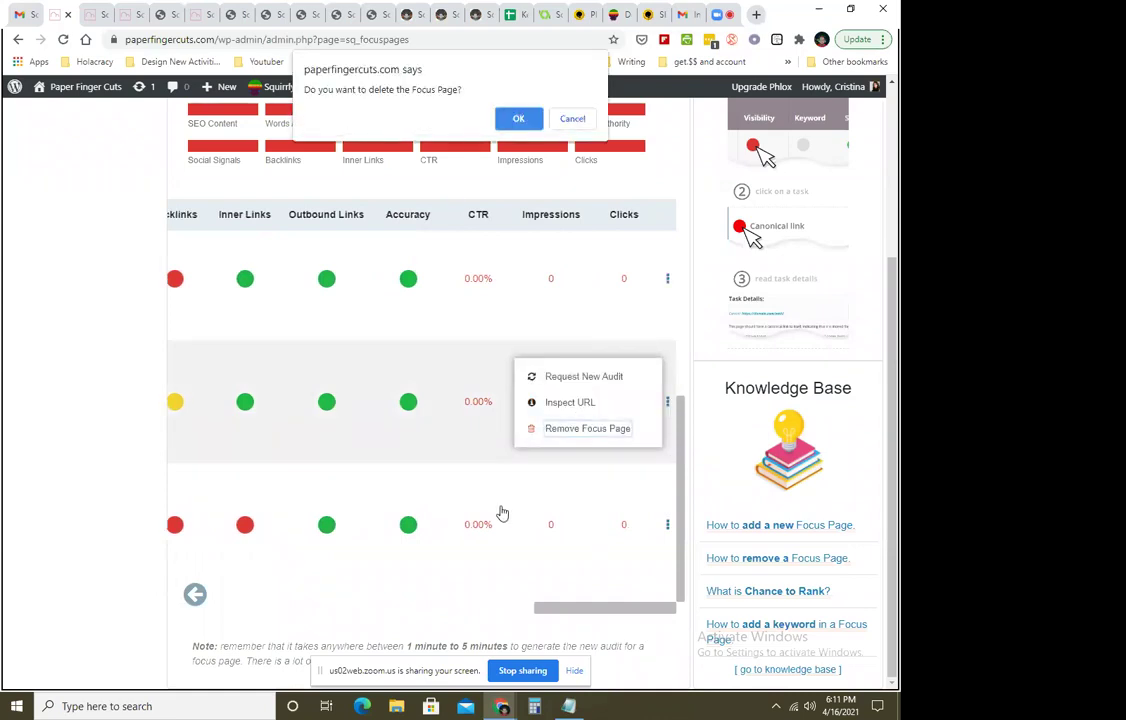
{"action": "left_click", "coordinate": [515, 117]}
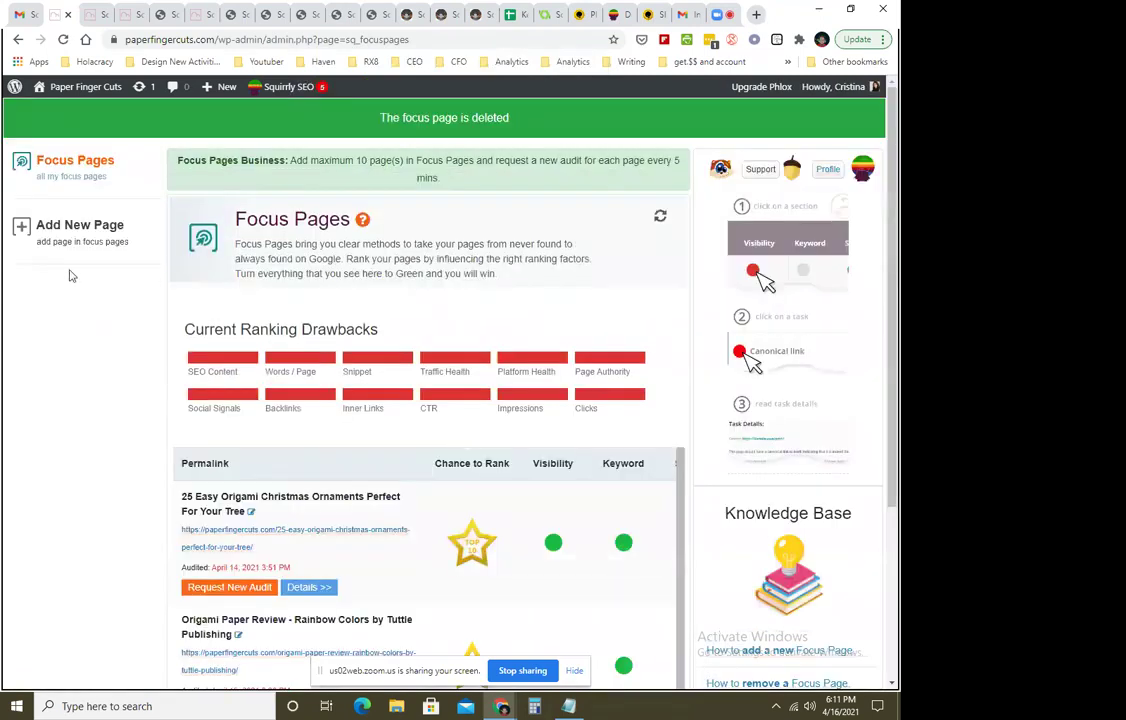
Go to adding a new Focus Page and look through the post type choices and the published posts available.
{"action": "left_click", "coordinate": [66, 245]}
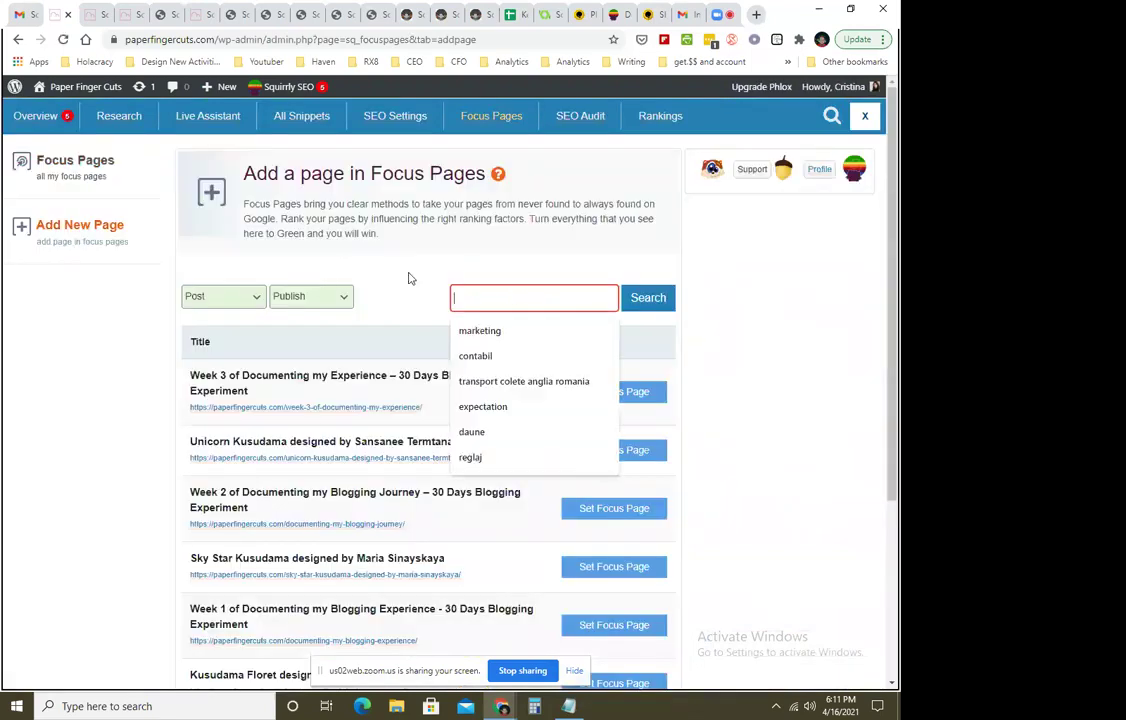
{"action": "left_click", "coordinate": [352, 300]}
{"action": "left_click", "coordinate": [325, 300]}
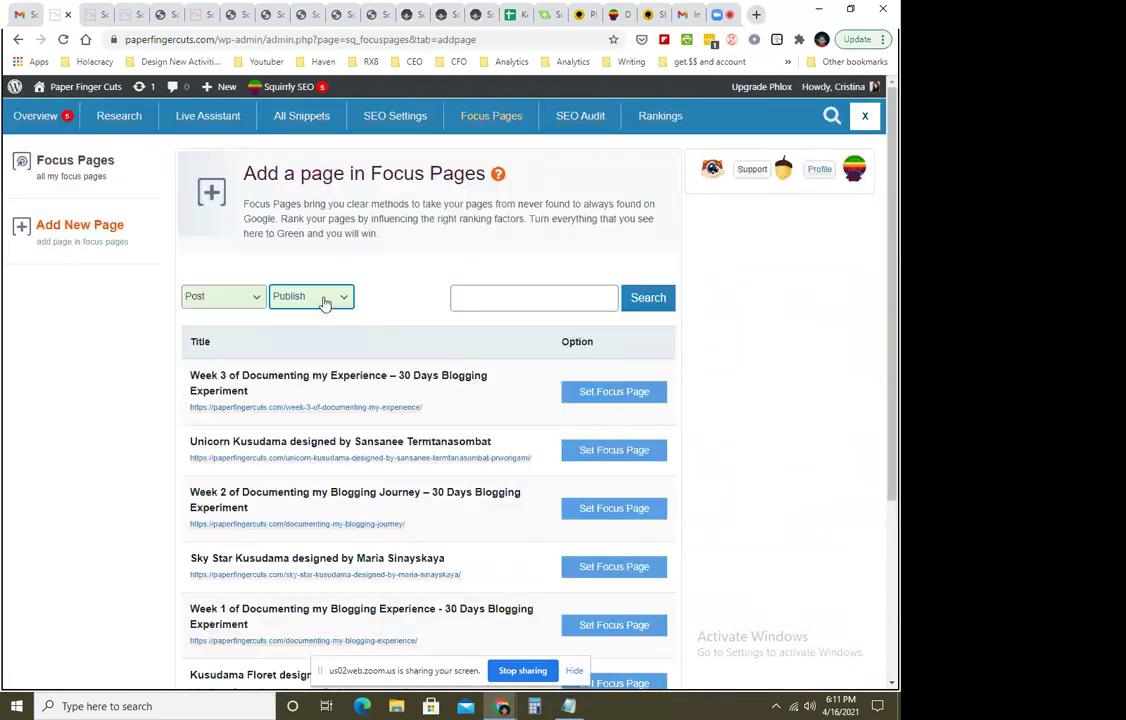
{"action": "left_click", "coordinate": [232, 297]}
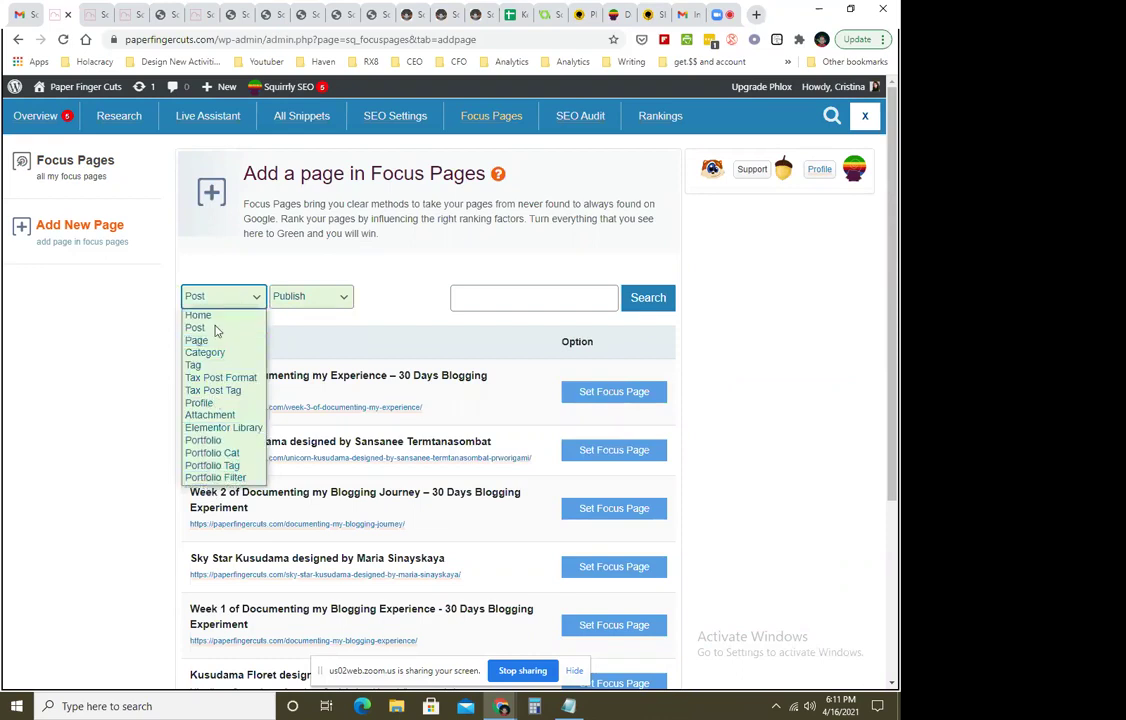
{"action": "left_click", "coordinate": [390, 267]}
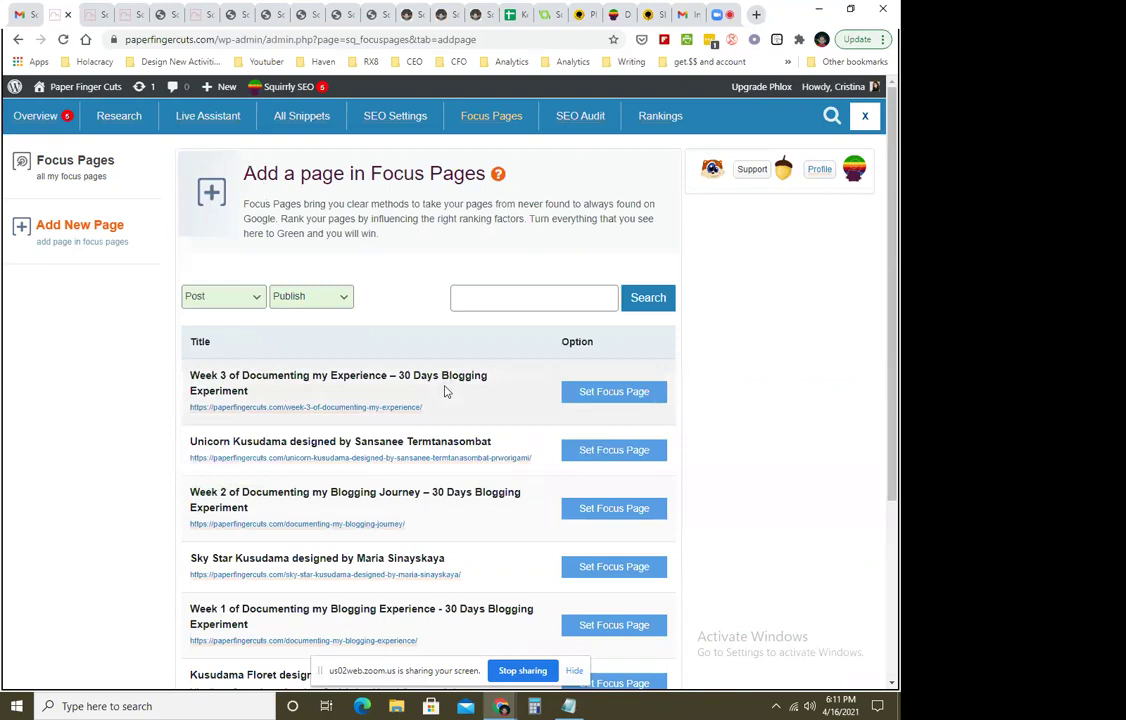
{"action": "scroll", "coordinate": [445, 390], "scroll_direction": "down", "scroll_amount": 3}
{"action": "scroll", "coordinate": [445, 390], "scroll_direction": "up", "scroll_amount": 3}
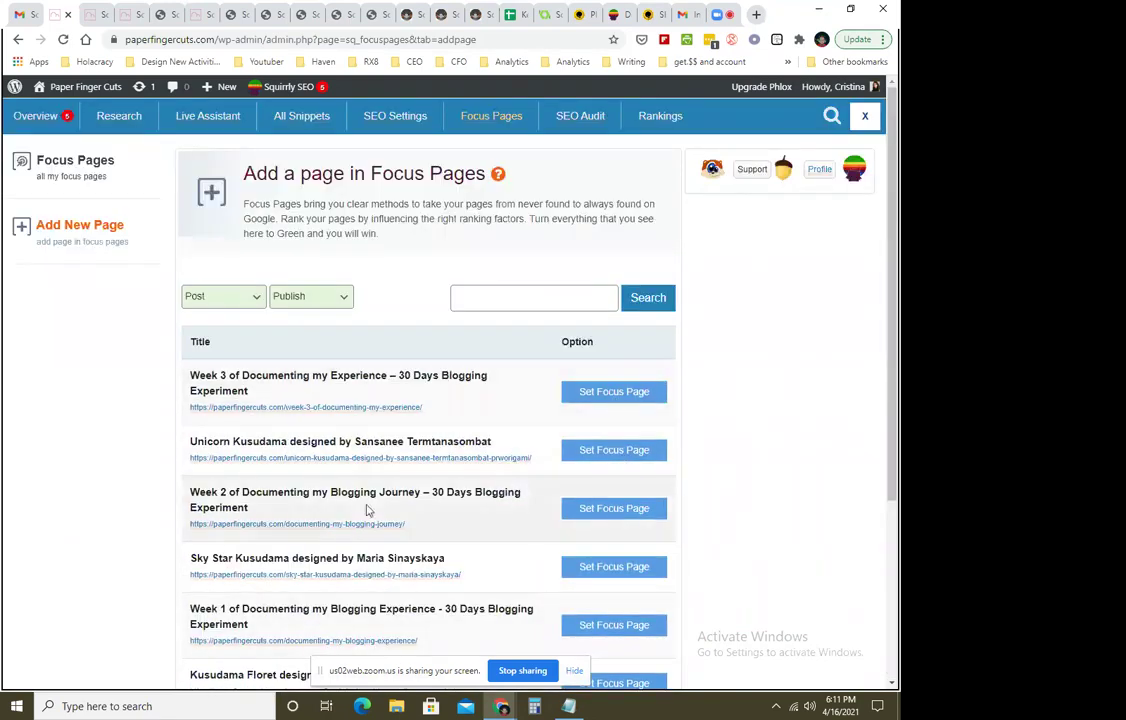
Switch to the Service Cheetah site's Squirrly overview and look at its Progress & Achievements.
{"action": "left_click", "coordinate": [159, 16]}
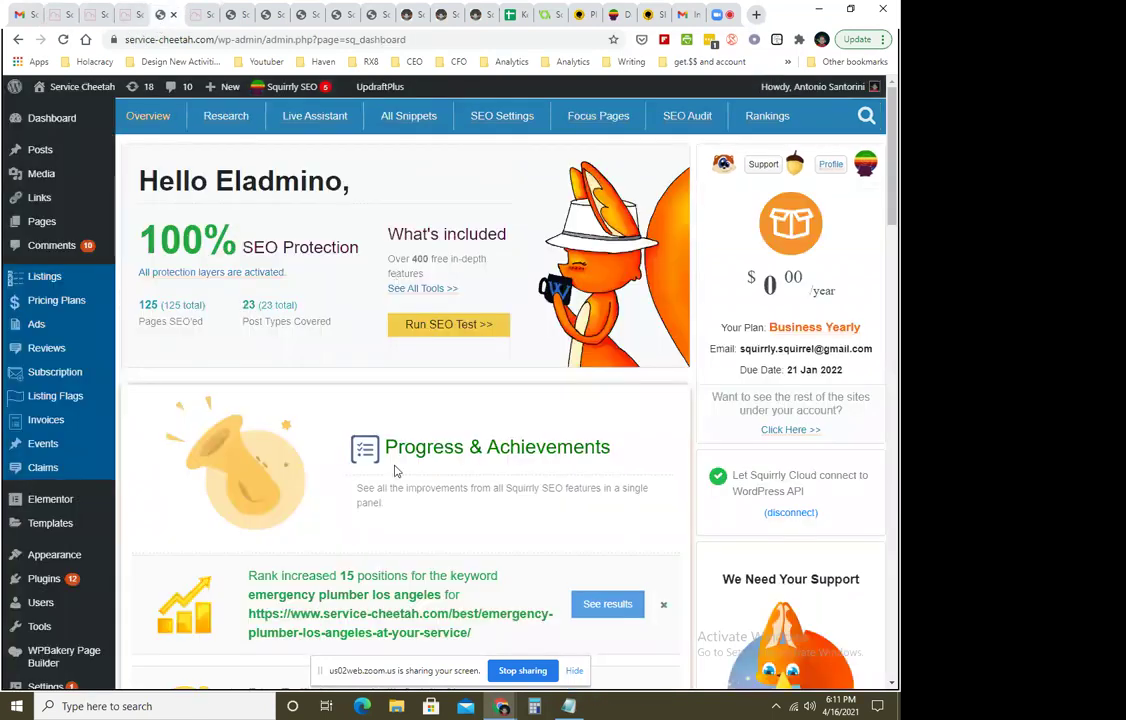
{"action": "scroll", "coordinate": [395, 470], "scroll_direction": "down", "scroll_amount": 2}
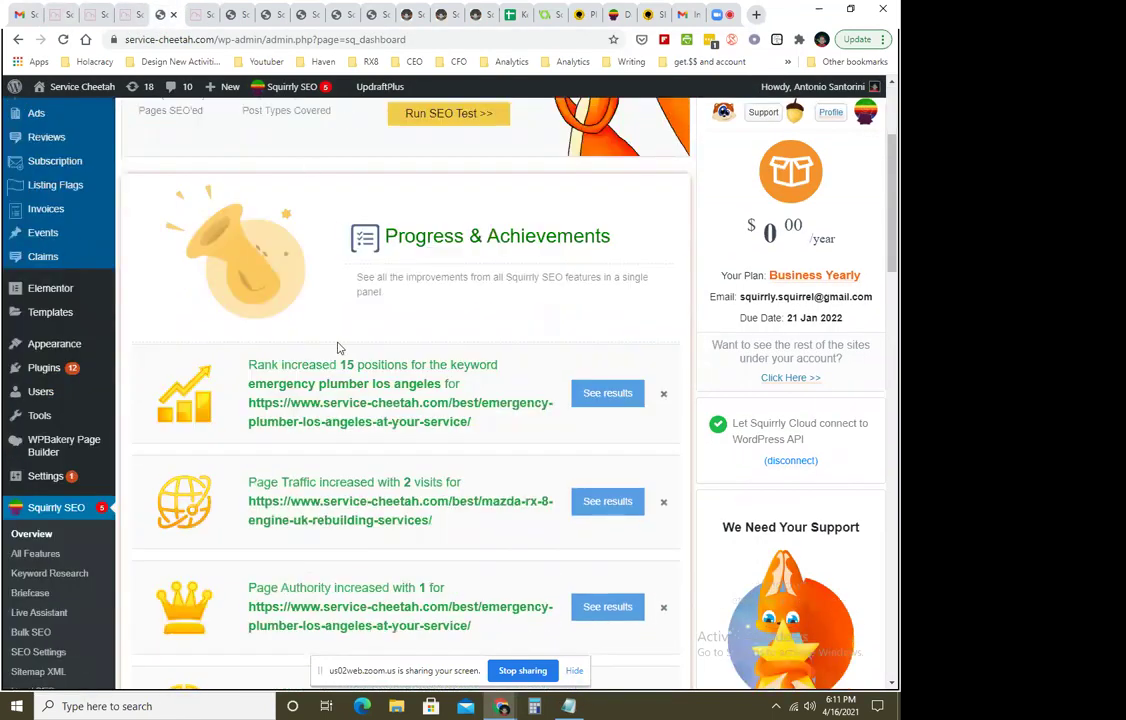
{"action": "scroll", "coordinate": [340, 348], "scroll_direction": "up", "scroll_amount": 2}
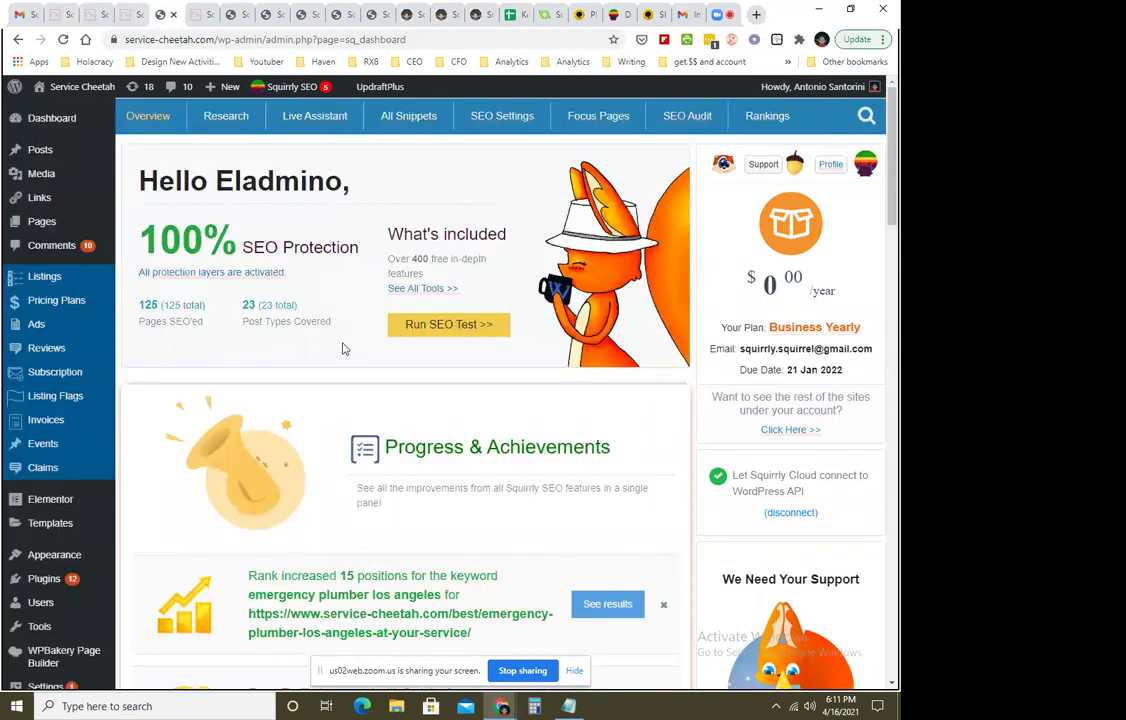
Show Service Cheetah's Keyword Research results for auto repair and look over the relevant keywords found.
{"action": "left_click", "coordinate": [229, 16]}
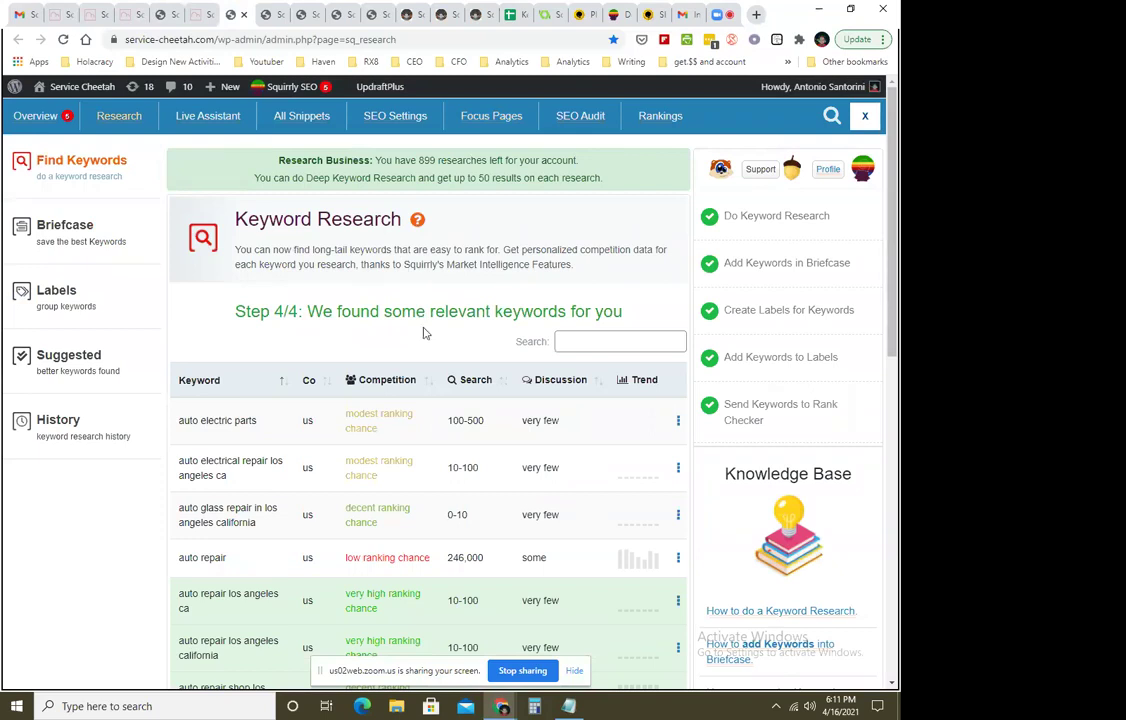
{"action": "scroll", "coordinate": [437, 353], "scroll_direction": "down", "scroll_amount": 2}
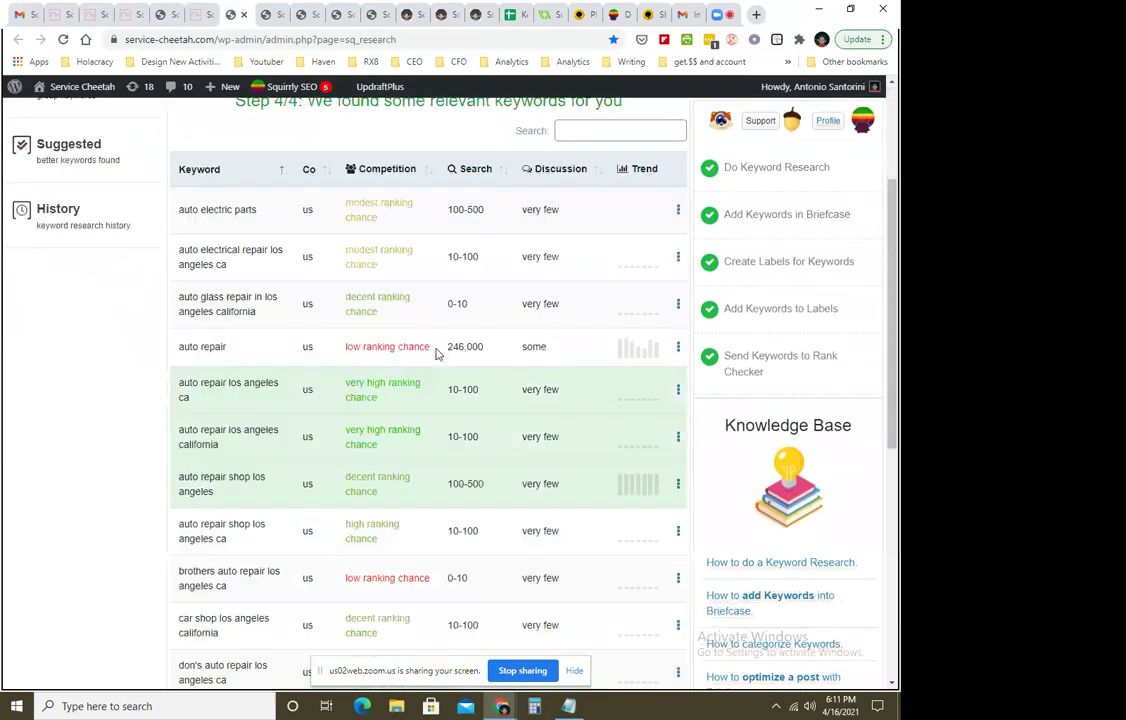
{"action": "scroll", "coordinate": [125, 385], "scroll_direction": "up", "scroll_amount": 2}
{"action": "scroll", "coordinate": [130, 388], "scroll_direction": "up", "scroll_amount": 1}
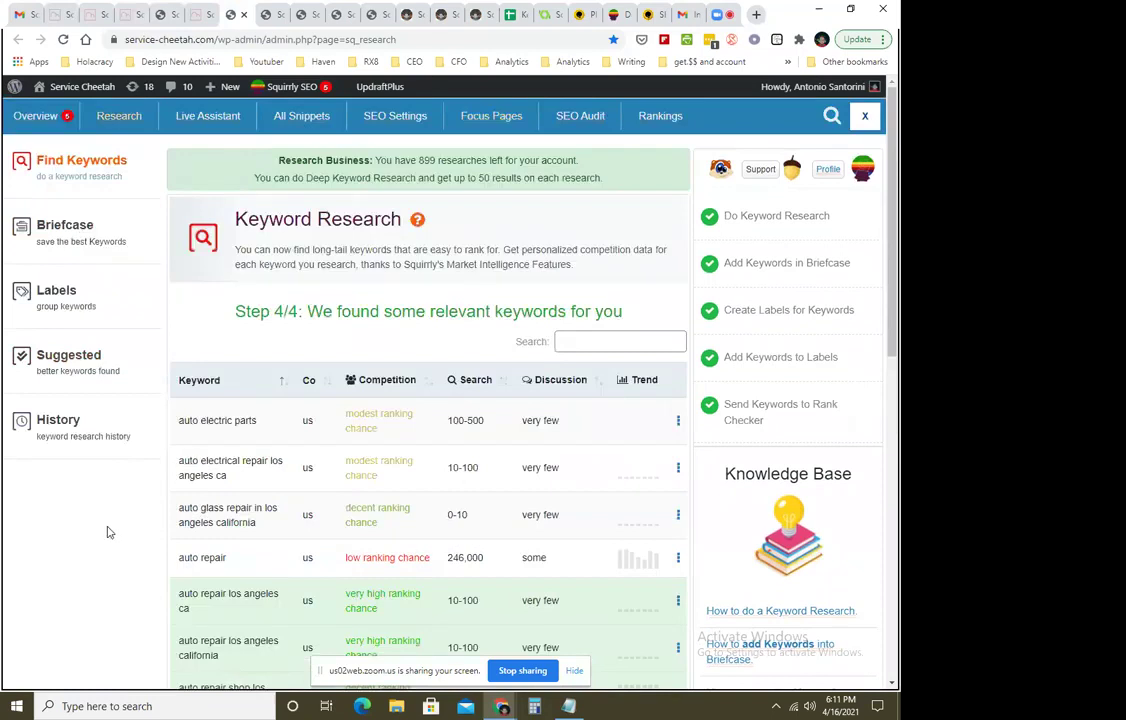
{"action": "scroll", "coordinate": [110, 533], "scroll_direction": "down", "scroll_amount": 2}
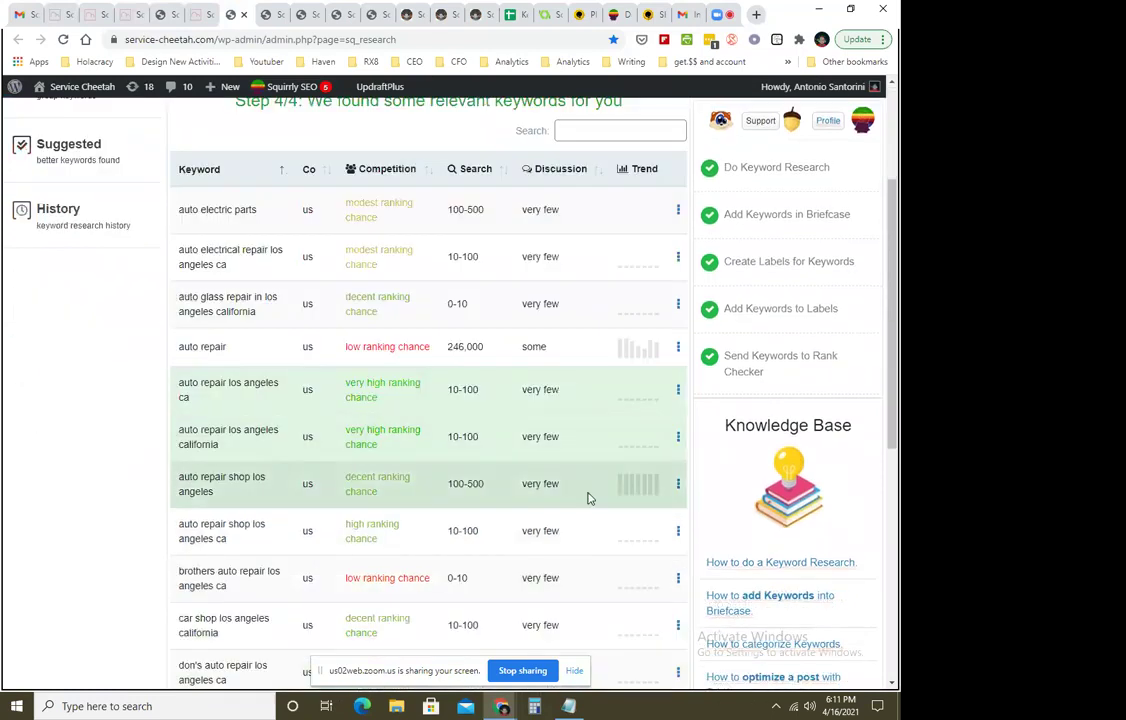
{"action": "scroll", "coordinate": [588, 495], "scroll_direction": "up", "scroll_amount": 2}
{"action": "scroll", "coordinate": [588, 497], "scroll_direction": "up", "scroll_amount": 1}
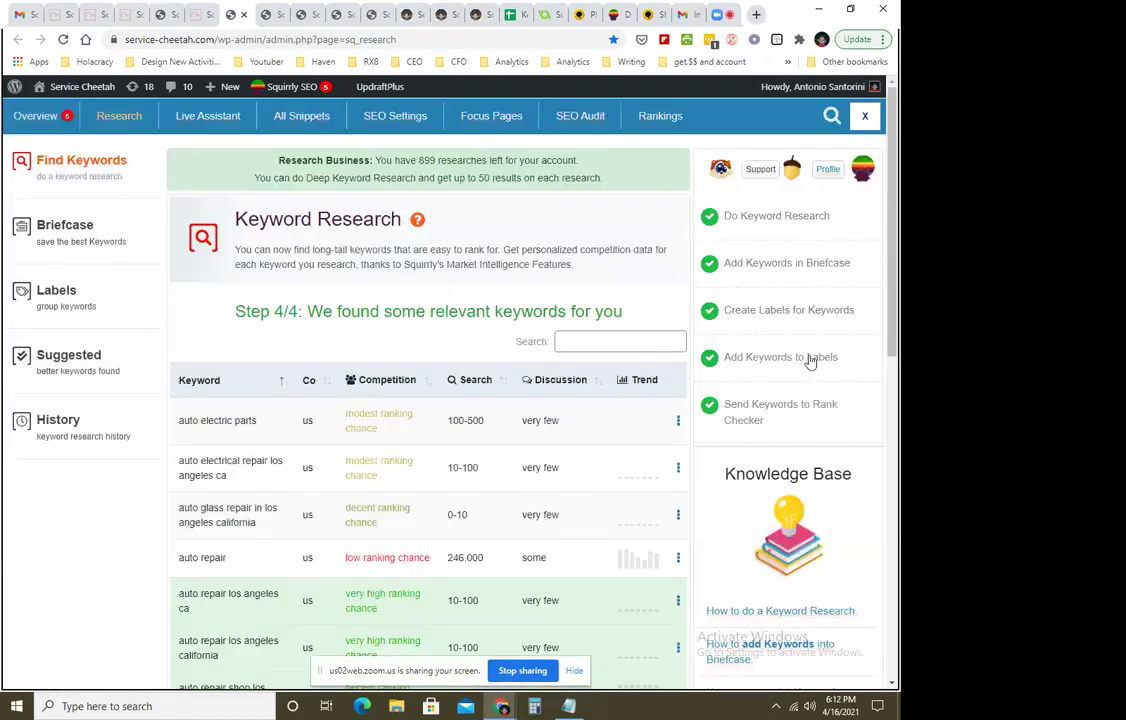
Read the task details of Send Keywords to Rank Checker and close them.
{"action": "mouse_move", "coordinate": [811, 380]}
{"action": "left_click", "coordinate": [788, 421]}
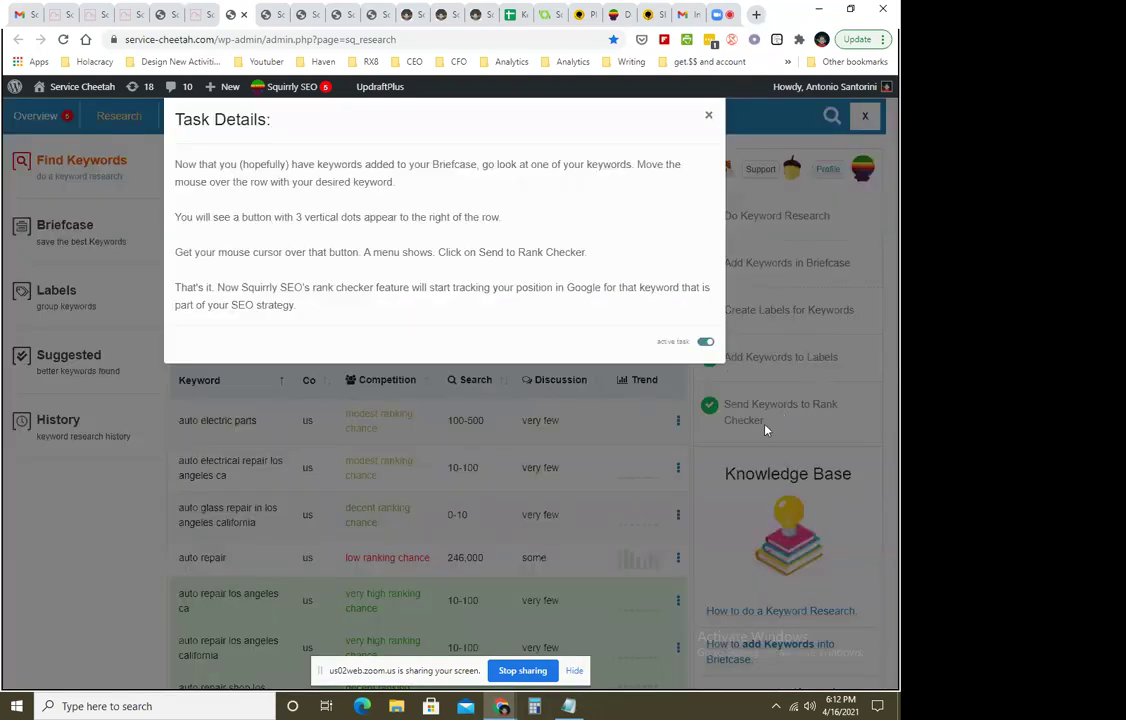
{"action": "left_click", "coordinate": [800, 422]}
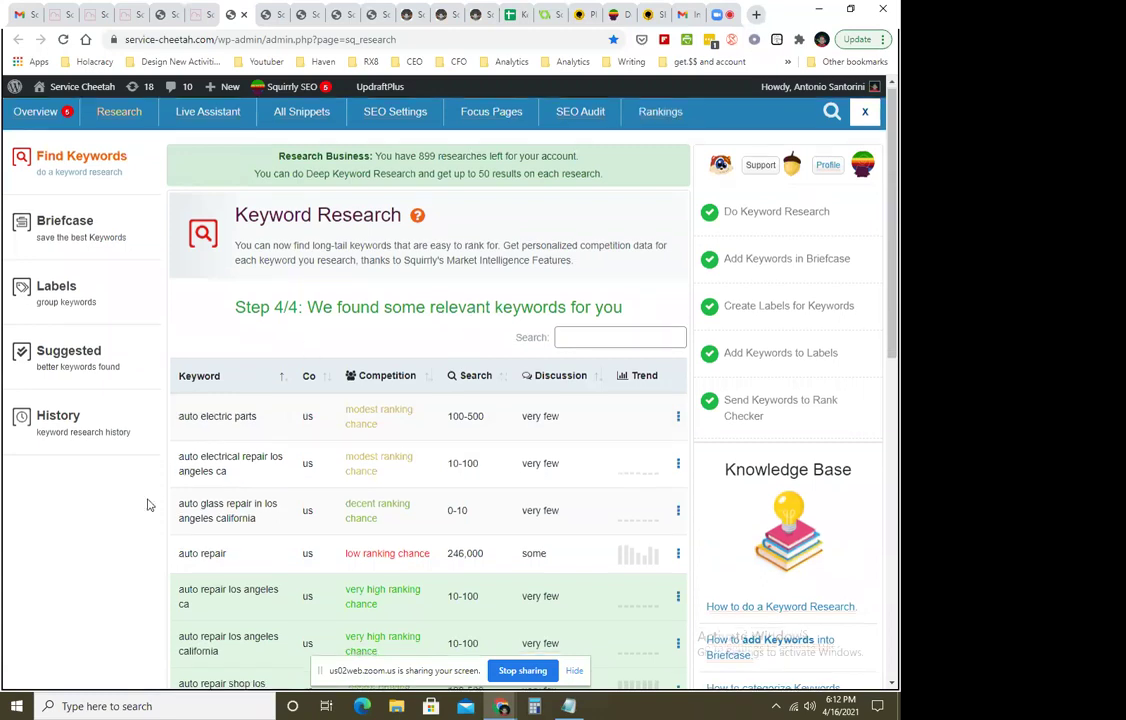
Examine the competition, search and discussion values of the auto repair keywords, especially the highlighted Los Angeles ones.
{"action": "scroll", "coordinate": [138, 503], "scroll_direction": "down", "scroll_amount": 3}
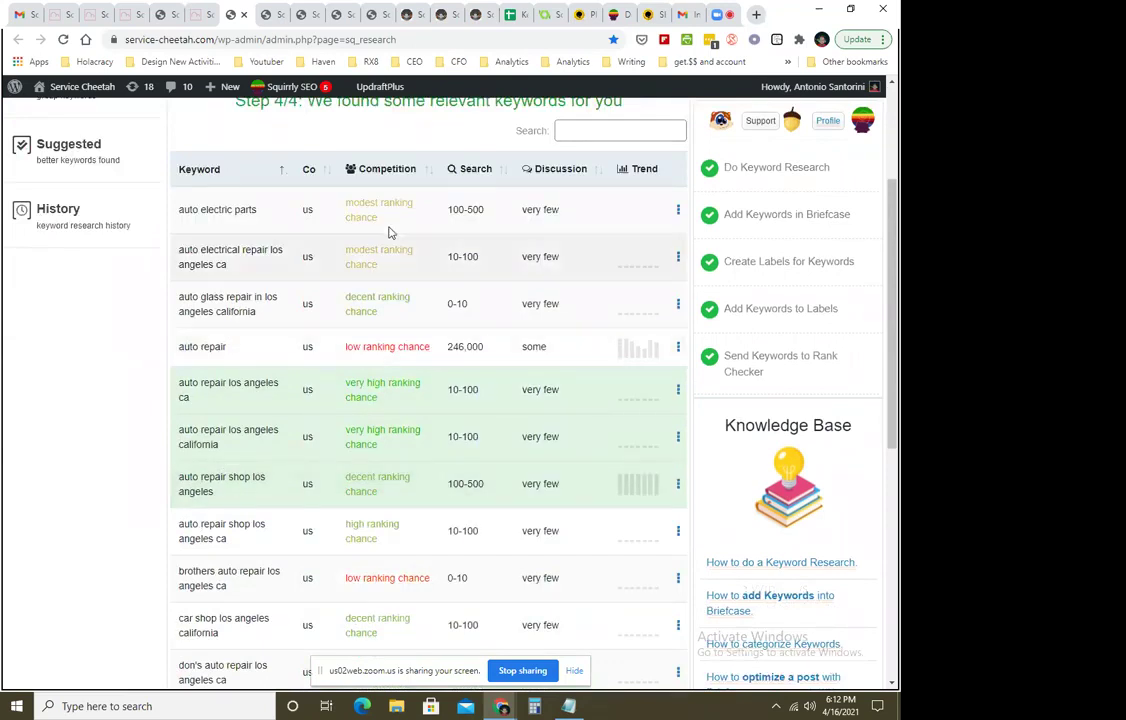
{"action": "scroll", "coordinate": [547, 456], "scroll_direction": "down", "scroll_amount": 1}
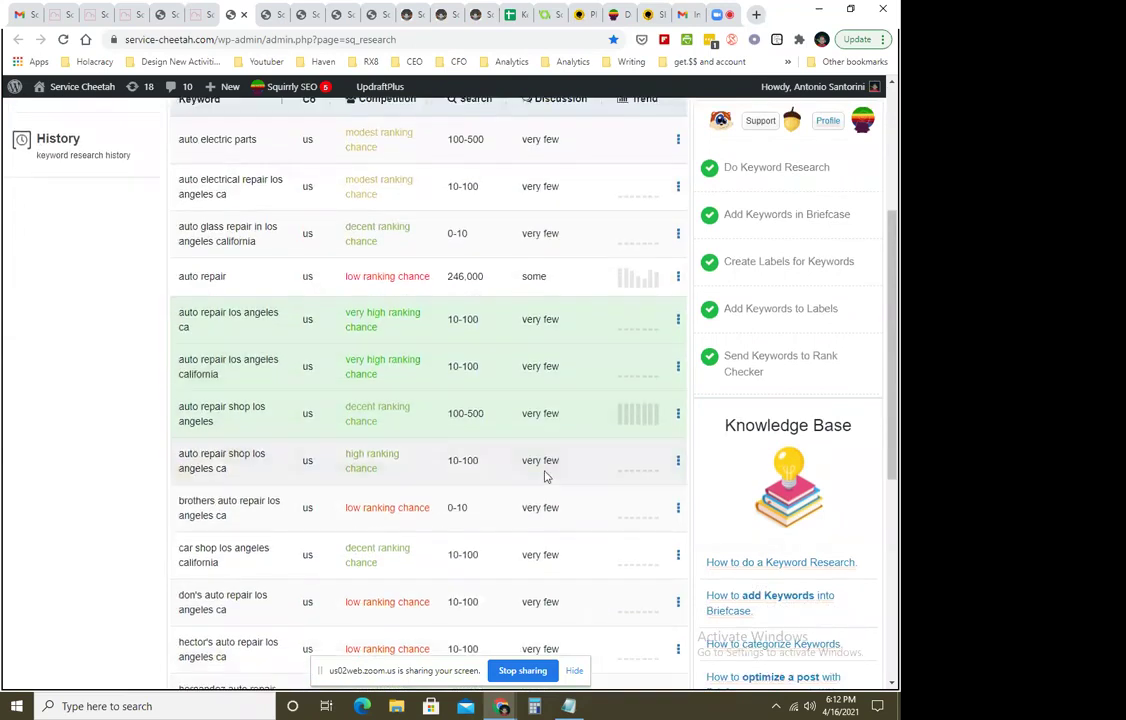
{"action": "scroll", "coordinate": [558, 447], "scroll_direction": "down", "scroll_amount": 5}
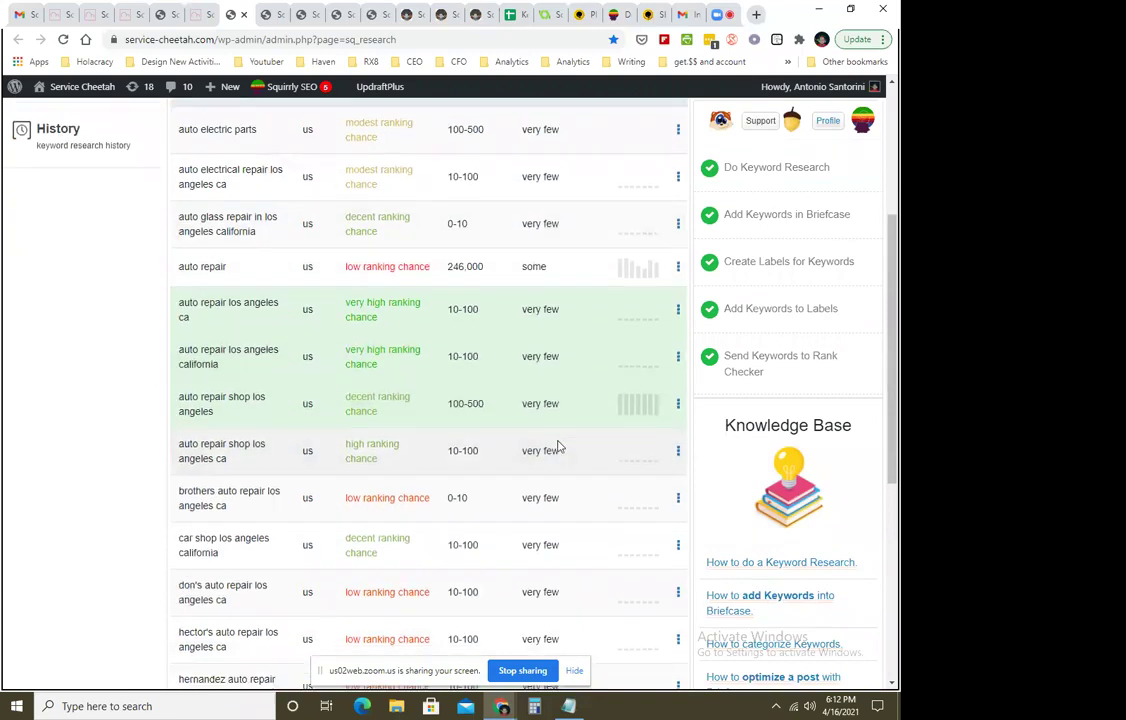
{"action": "scroll", "coordinate": [541, 527], "scroll_direction": "up", "scroll_amount": 6}
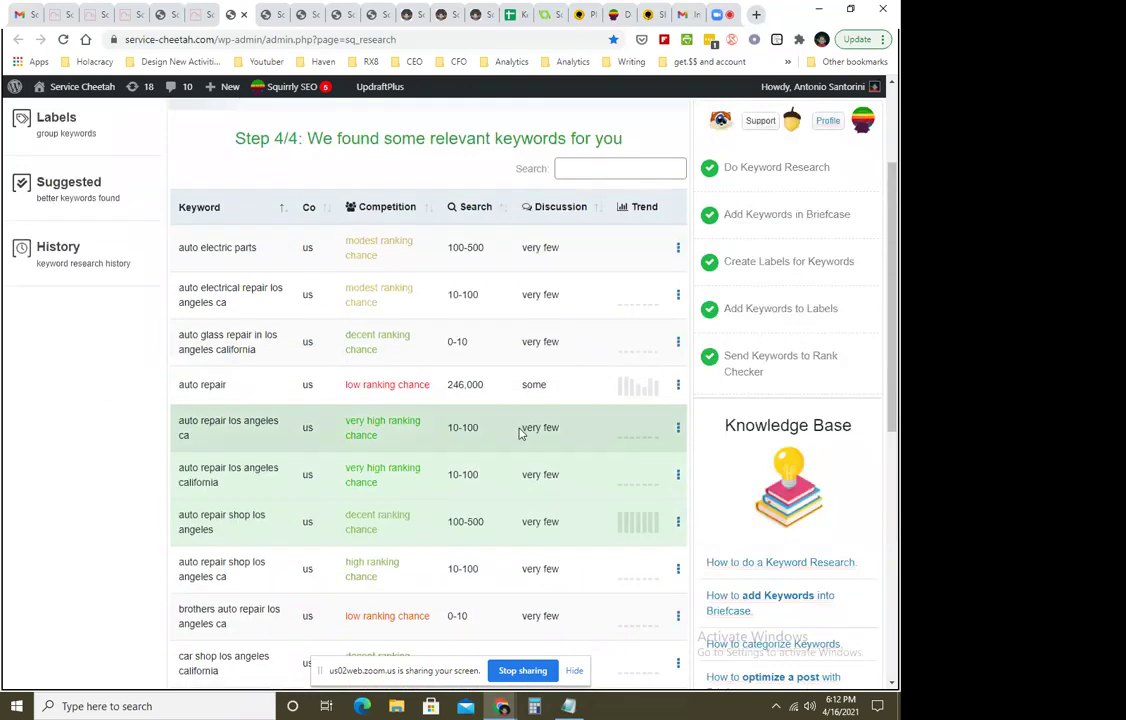
{"action": "scroll", "coordinate": [519, 432], "scroll_direction": "down", "scroll_amount": 2}
{"action": "left_click_drag", "start_coordinate": [371, 331], "coordinate": [389, 353]}
{"action": "left_click", "coordinate": [391, 383]}
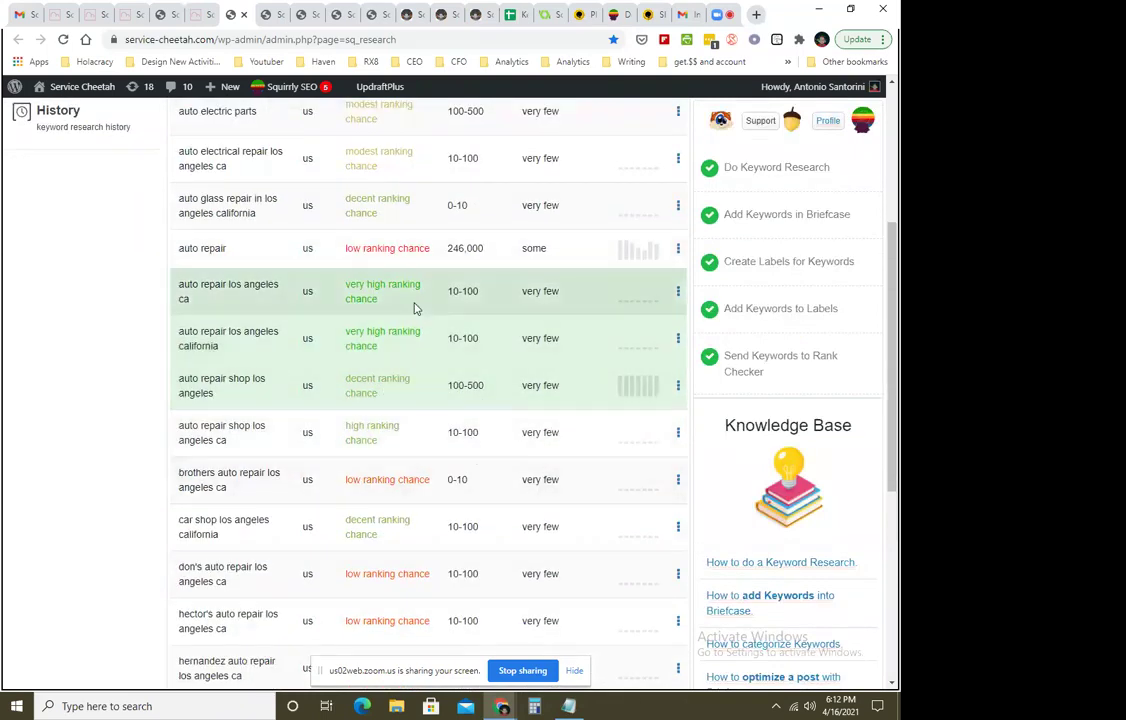
{"action": "left_click_drag", "start_coordinate": [390, 357], "coordinate": [347, 292]}
{"action": "left_click", "coordinate": [430, 392]}
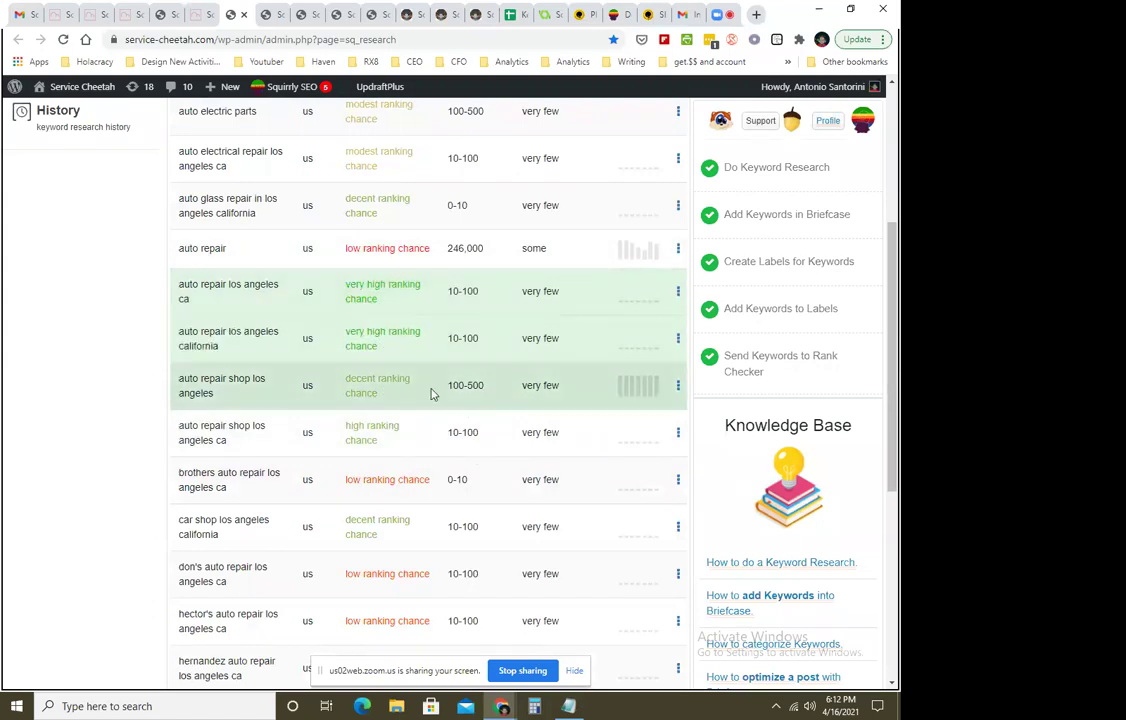
{"action": "scroll", "coordinate": [430, 392], "scroll_direction": "up", "scroll_amount": 1}
Switch to the business brokers keyword research and compare the ranking chances of its Los Angeles keywords.
{"action": "left_click", "coordinate": [268, 15]}
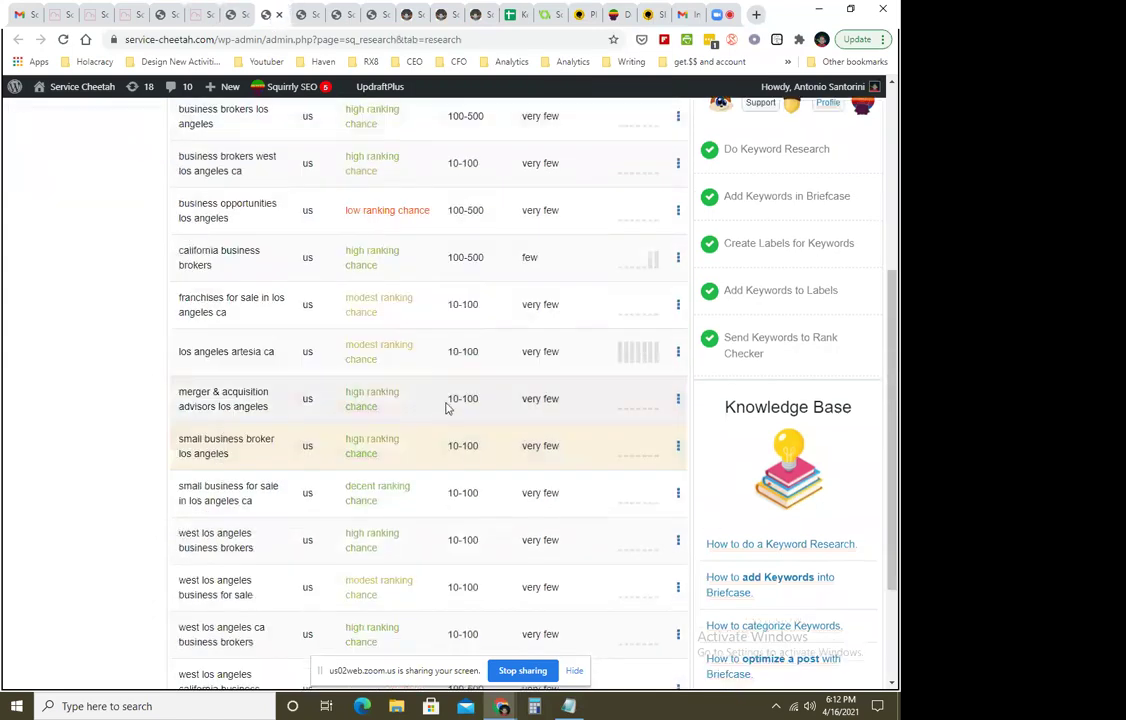
{"action": "scroll", "coordinate": [447, 407], "scroll_direction": "down", "scroll_amount": 3}
{"action": "scroll", "coordinate": [450, 502], "scroll_direction": "up", "scroll_amount": 2}
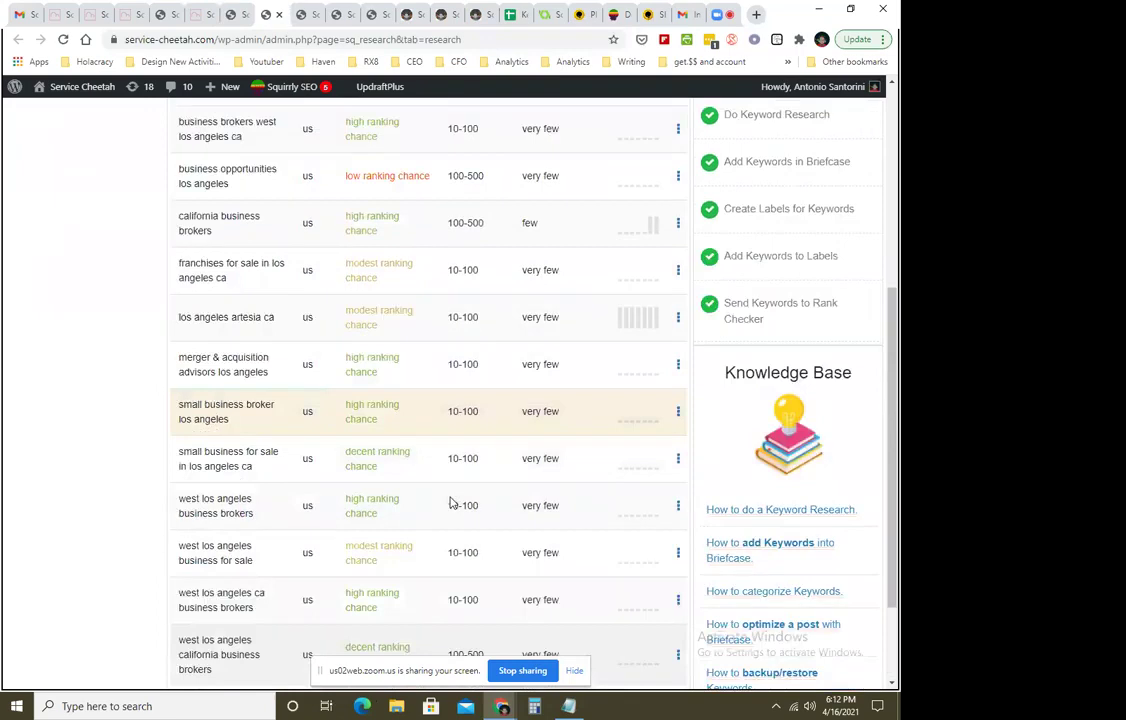
{"action": "scroll", "coordinate": [430, 431], "scroll_direction": "up", "scroll_amount": 3}
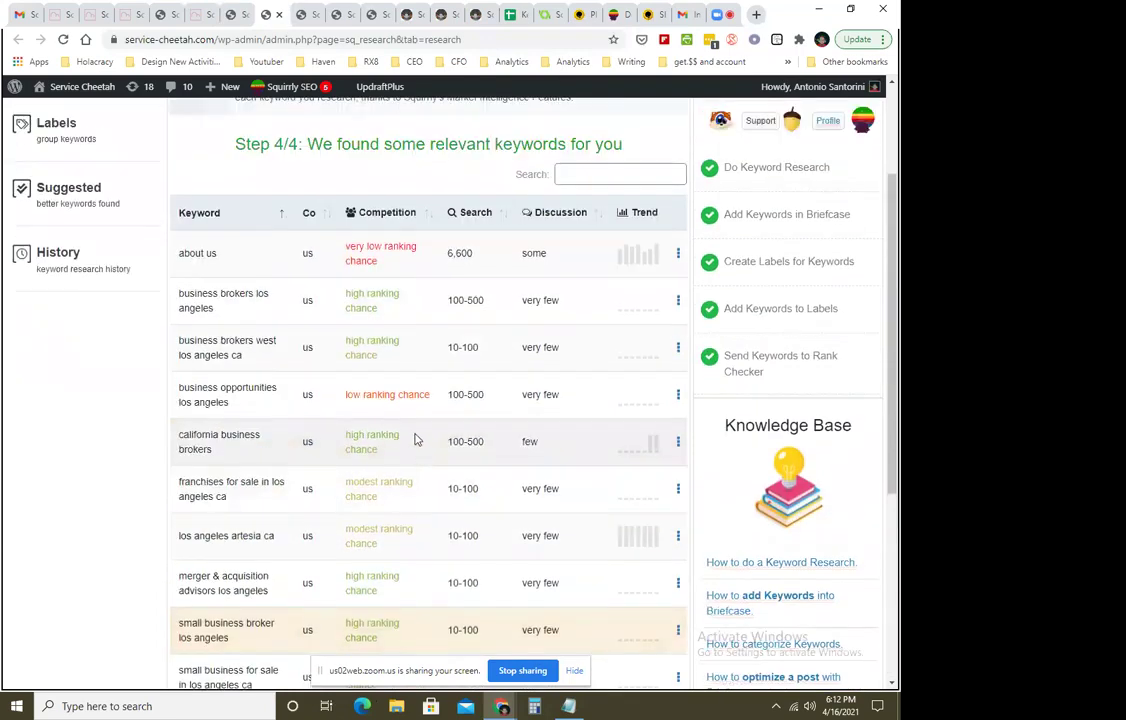
{"action": "scroll", "coordinate": [416, 440], "scroll_direction": "down", "scroll_amount": 1}
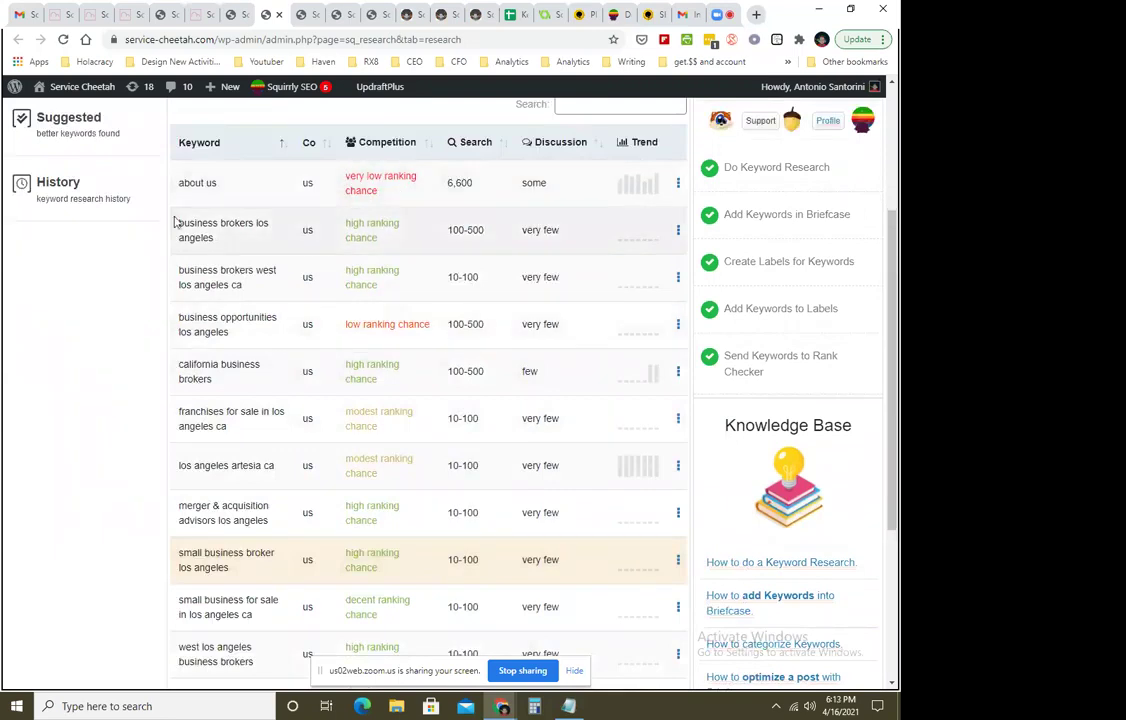
{"action": "scroll", "coordinate": [365, 271], "scroll_direction": "down", "scroll_amount": 1}
Switch to the dog daycare Los Angeles keyword research and look through its results.
{"action": "left_click", "coordinate": [302, 16]}
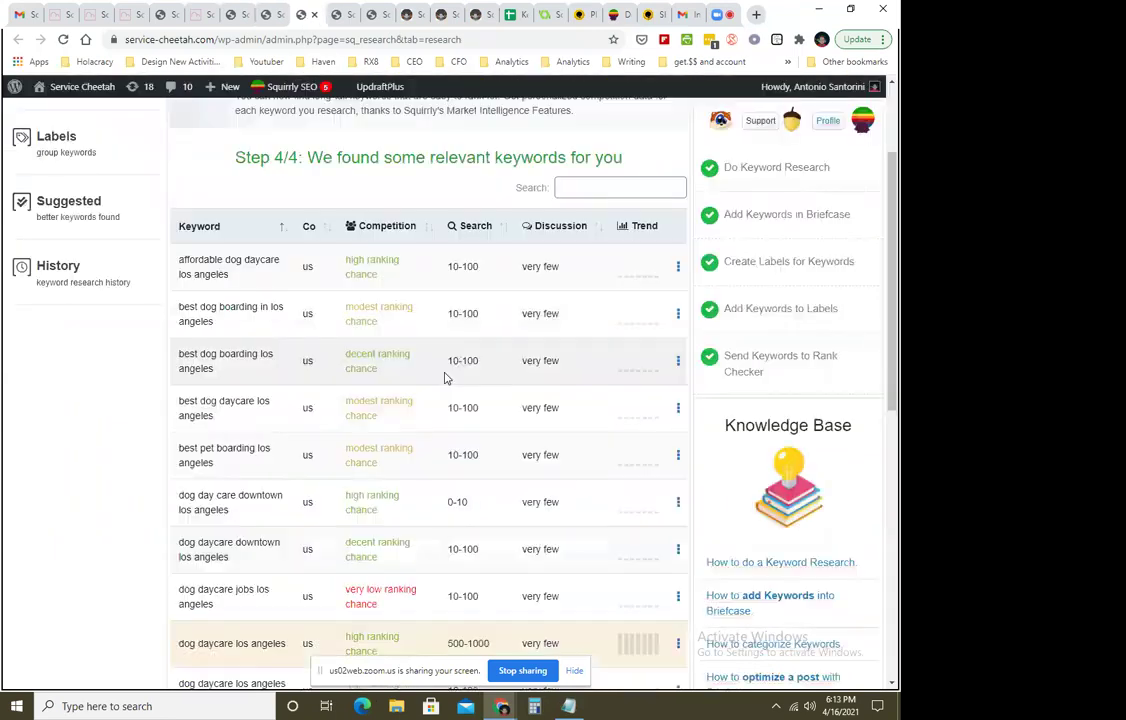
{"action": "scroll", "coordinate": [437, 472], "scroll_direction": "down", "scroll_amount": 6}
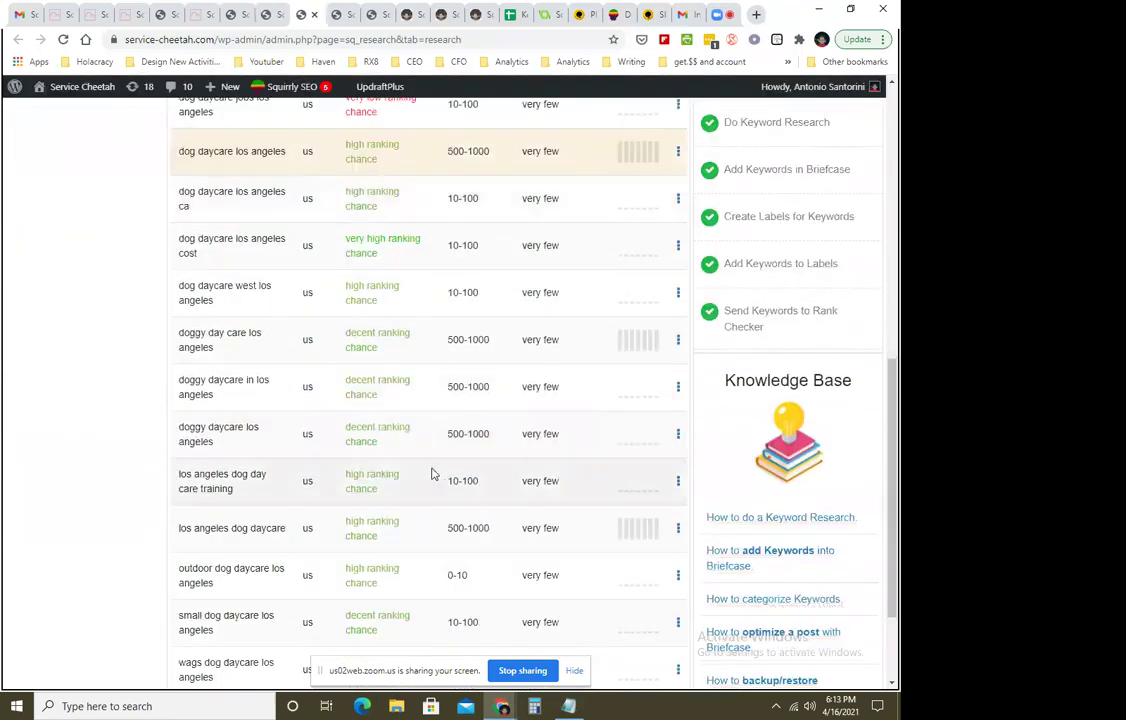
{"action": "scroll", "coordinate": [437, 472], "scroll_direction": "up", "scroll_amount": 5}
Switch to the Briefcase, clear the Racing Circuit label filter to show all keywords, and look over their usage and rank.
{"action": "left_click", "coordinate": [338, 16]}
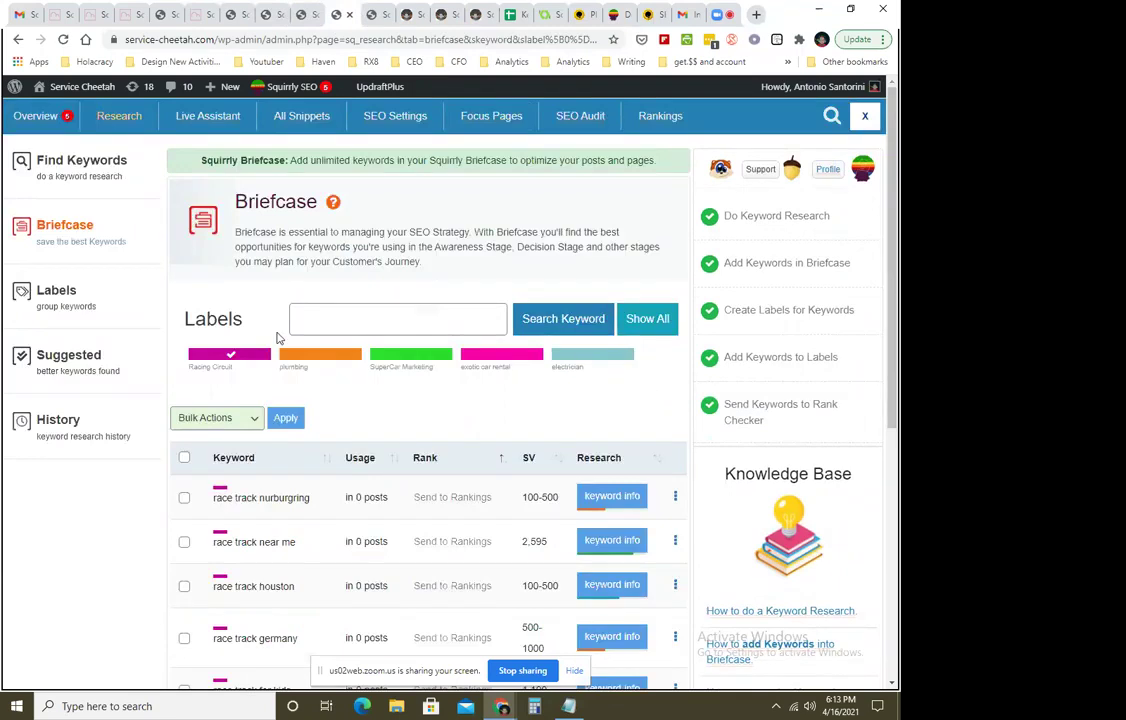
{"action": "left_click", "coordinate": [647, 320]}
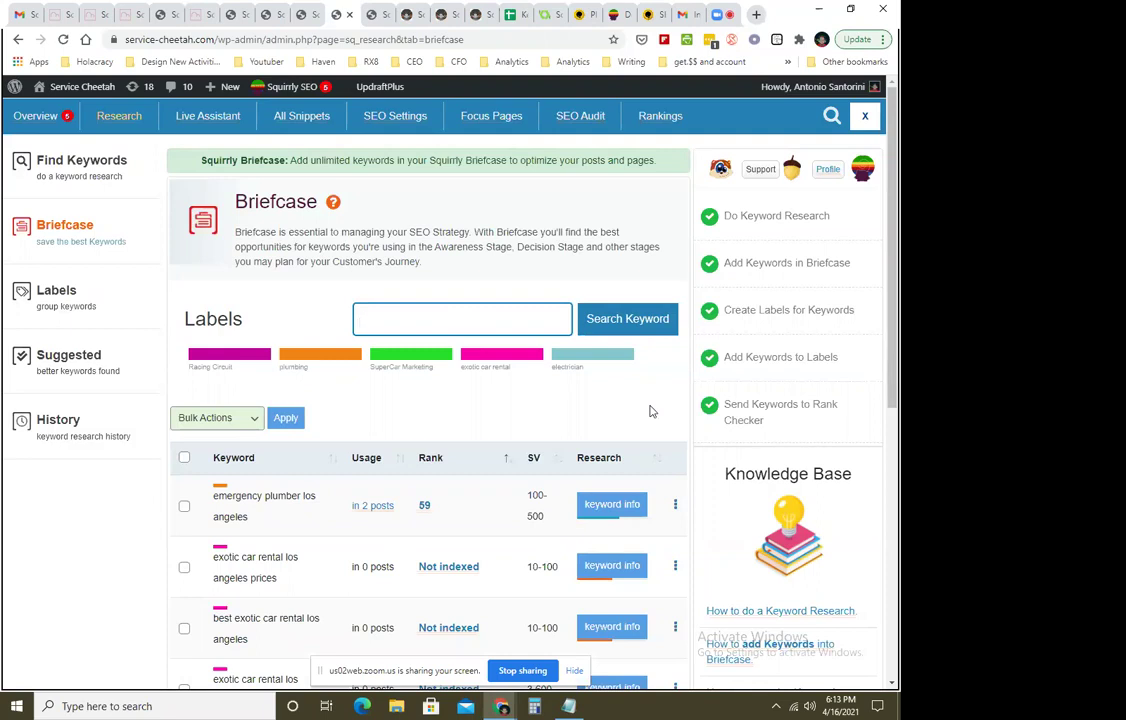
{"action": "scroll", "coordinate": [576, 395], "scroll_direction": "down", "scroll_amount": 2}
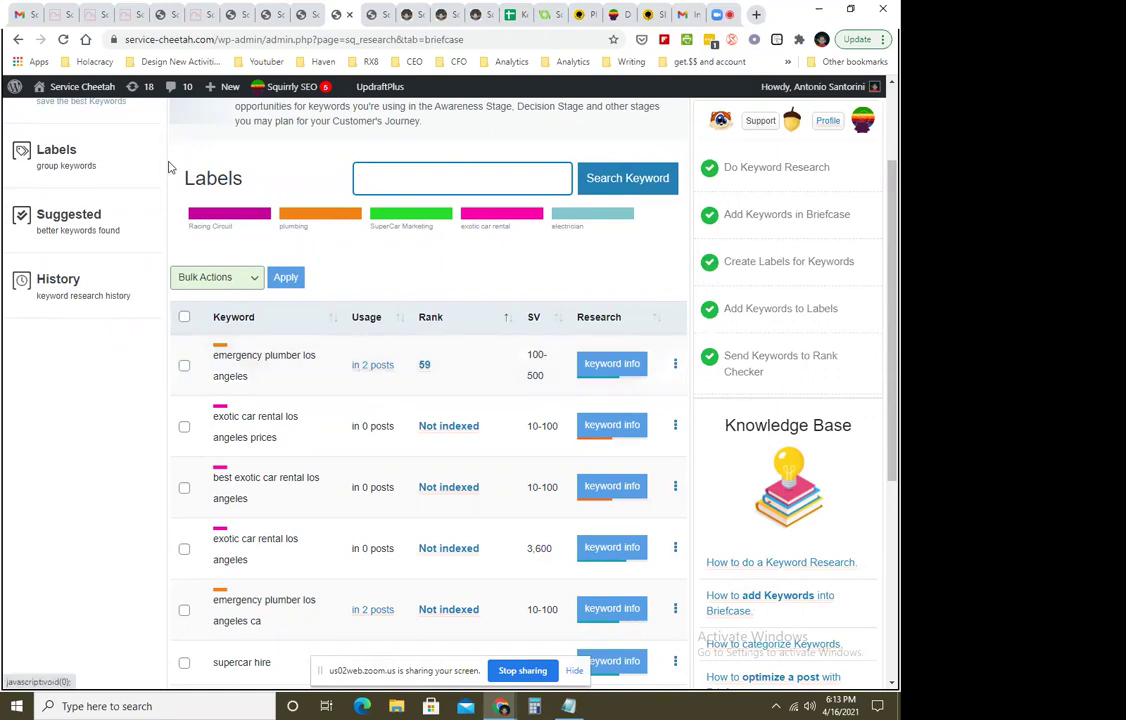
Open the Service Cheetah site's public home page in a new browser tab and view it.
{"action": "right_click", "coordinate": [92, 87]}
{"action": "left_click", "coordinate": [140, 94]}
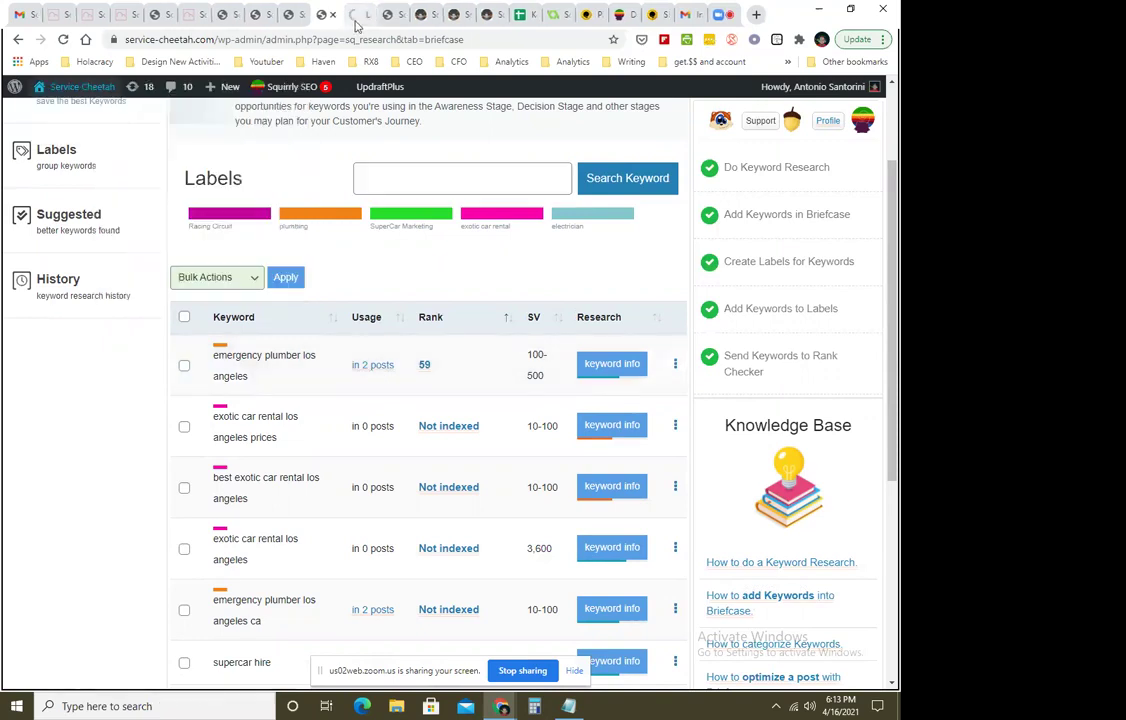
{"action": "left_click", "coordinate": [362, 14]}
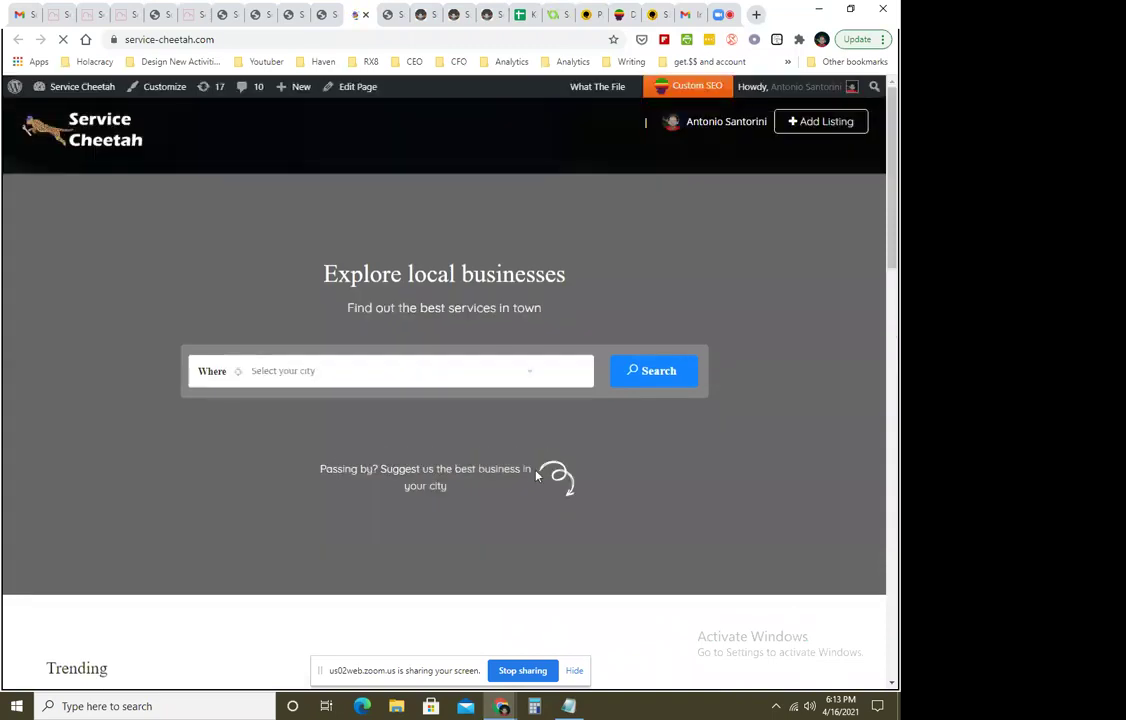
Look through the Service Cheetah home page from its trending listings to the footer, and close its tab to return to the Briefcase.
{"action": "scroll", "coordinate": [537, 474], "scroll_direction": "down", "scroll_amount": 5}
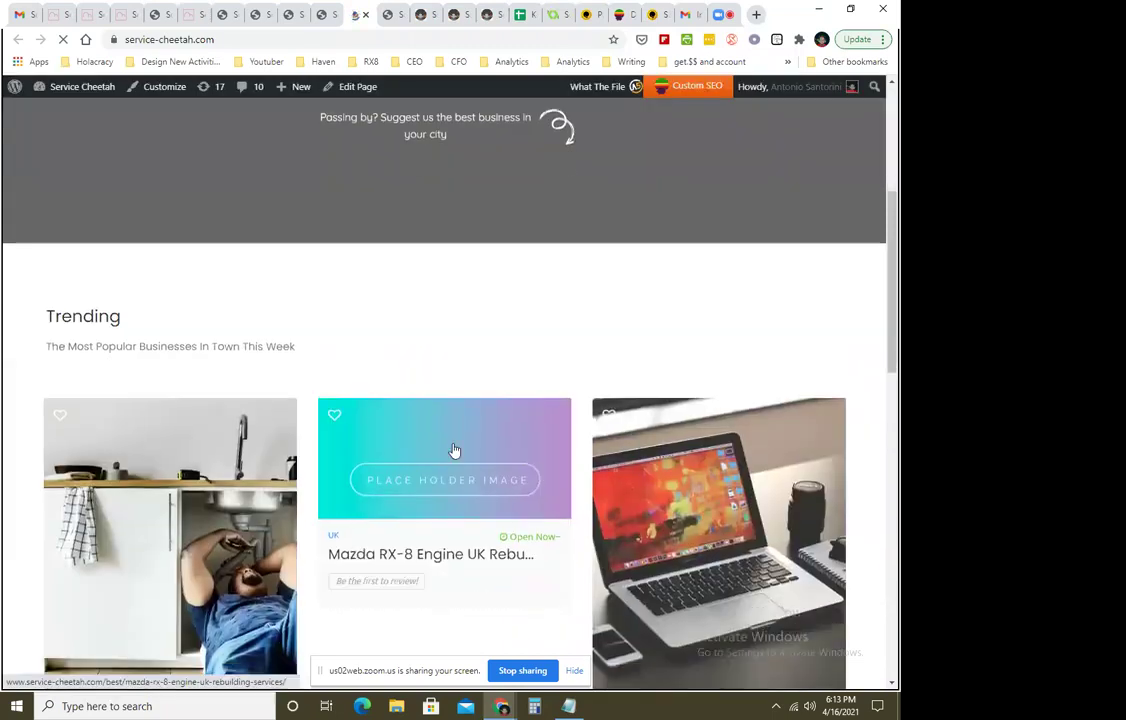
{"action": "scroll", "coordinate": [452, 450], "scroll_direction": "down", "scroll_amount": 3}
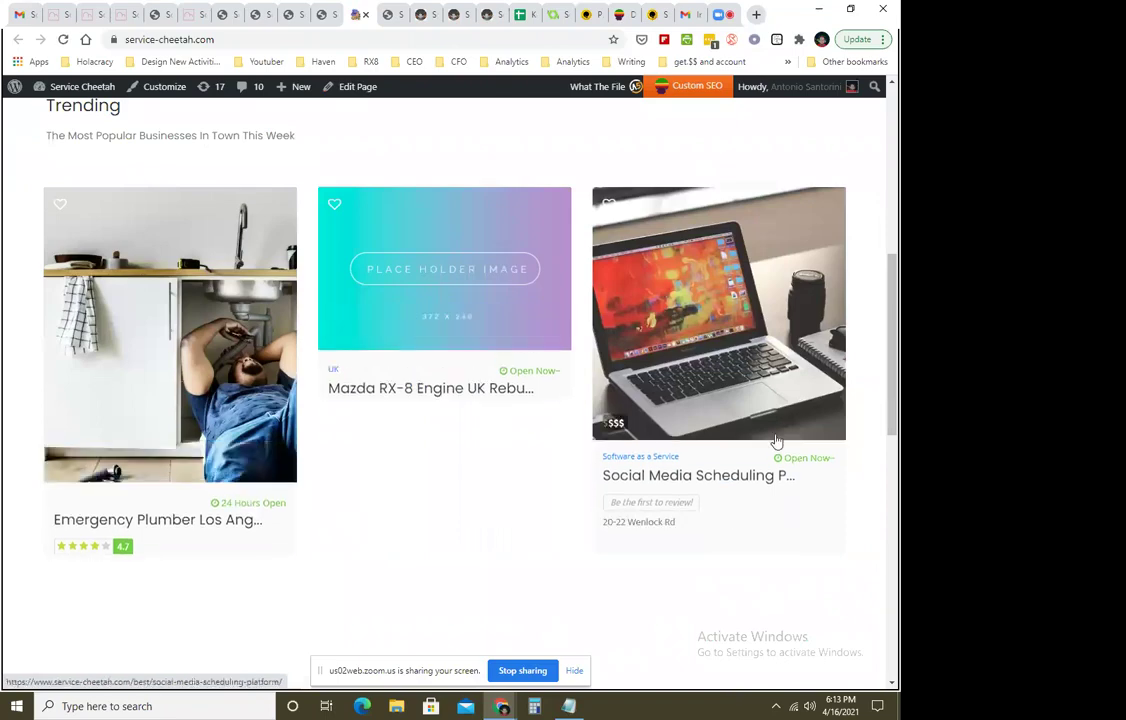
{"action": "scroll", "coordinate": [540, 452], "scroll_direction": "down", "scroll_amount": 5}
{"action": "scroll", "coordinate": [538, 543], "scroll_direction": "down", "scroll_amount": 5}
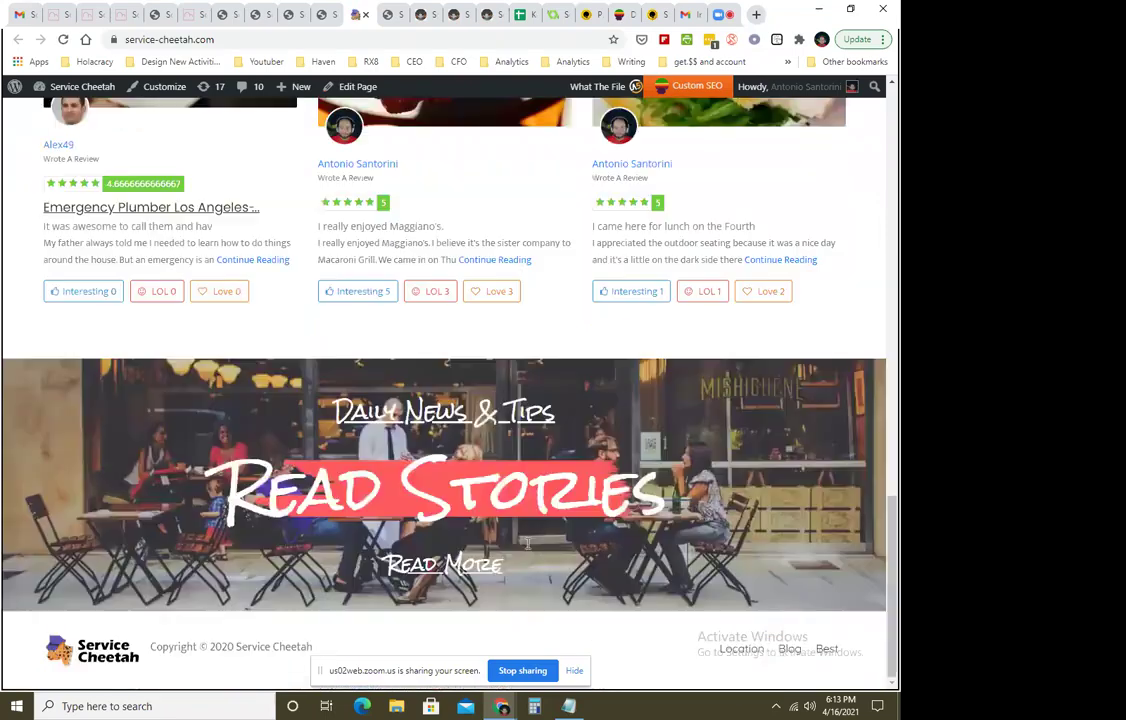
{"action": "scroll", "coordinate": [642, 570], "scroll_direction": "up", "scroll_amount": 20}
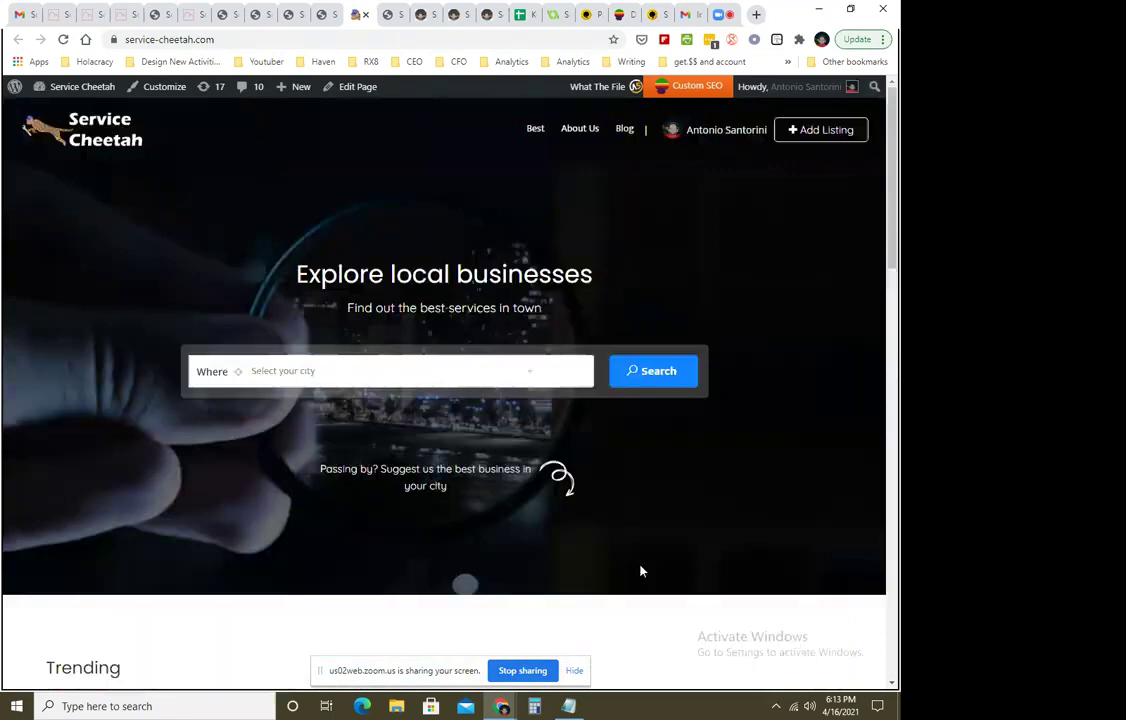
{"action": "left_click", "coordinate": [362, 16]}
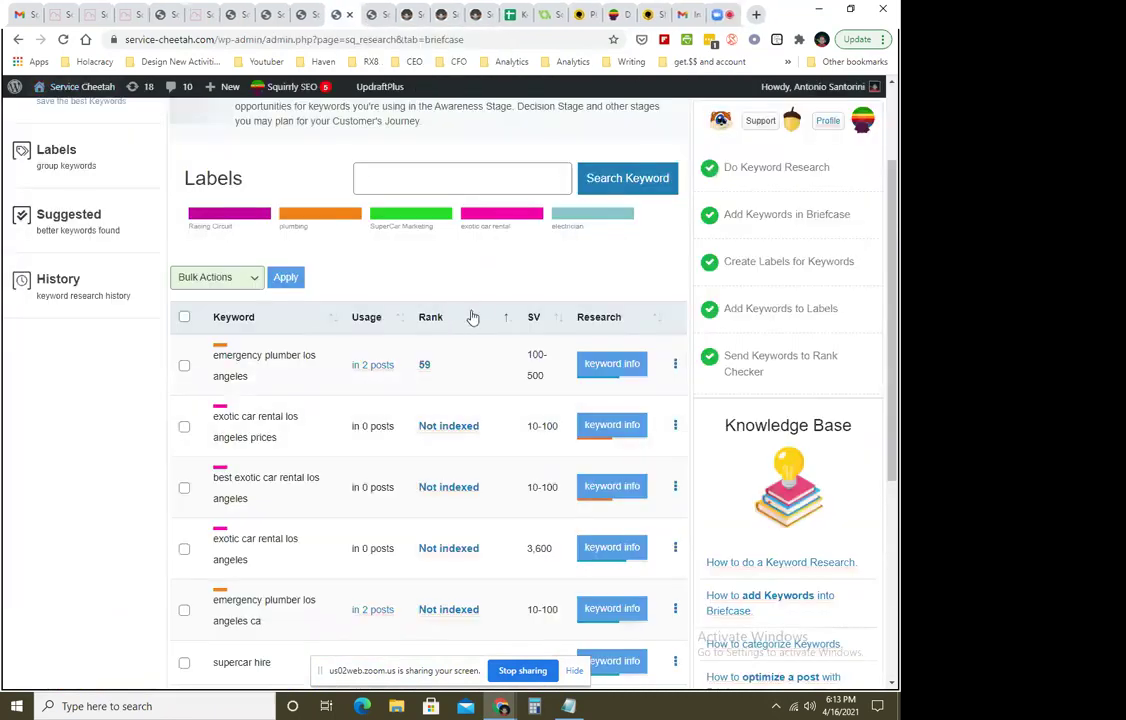
Review the research details of the "emergency plumber los angeles" keyword, and look over the Briefcase's other keywords and labels.
{"action": "left_click", "coordinate": [621, 366]}
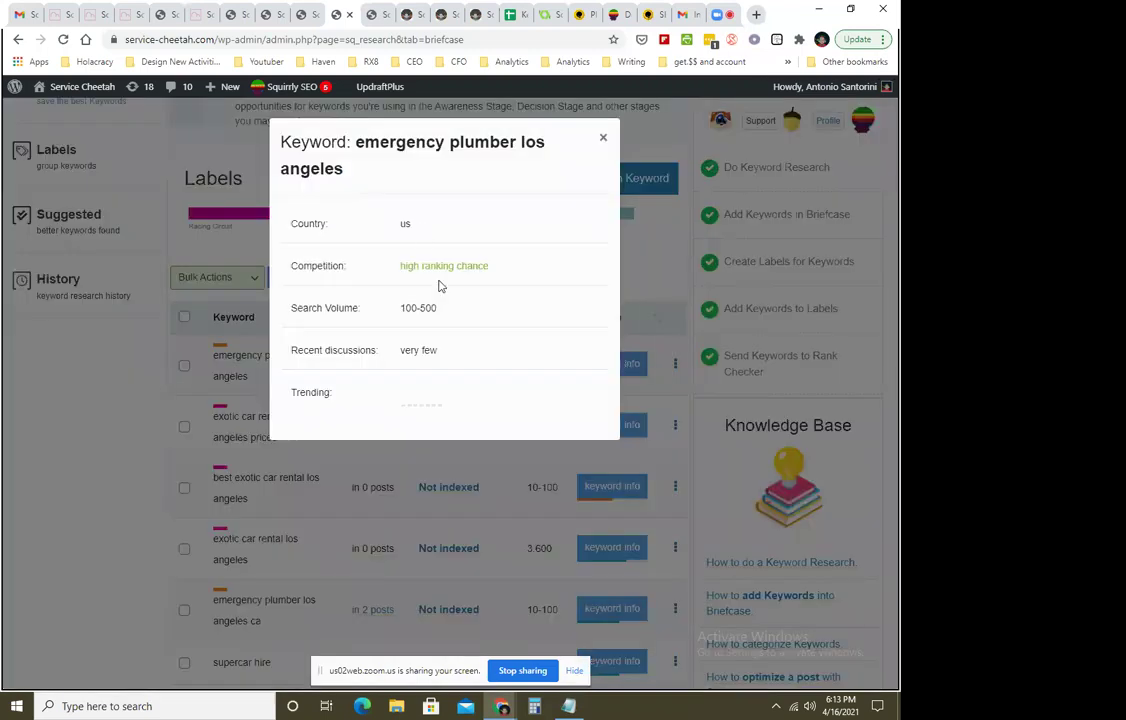
{"action": "triple_click", "coordinate": [410, 308]}
{"action": "triple_click", "coordinate": [420, 350]}
{"action": "left_click", "coordinate": [444, 411]}
{"action": "left_click", "coordinate": [603, 136]}
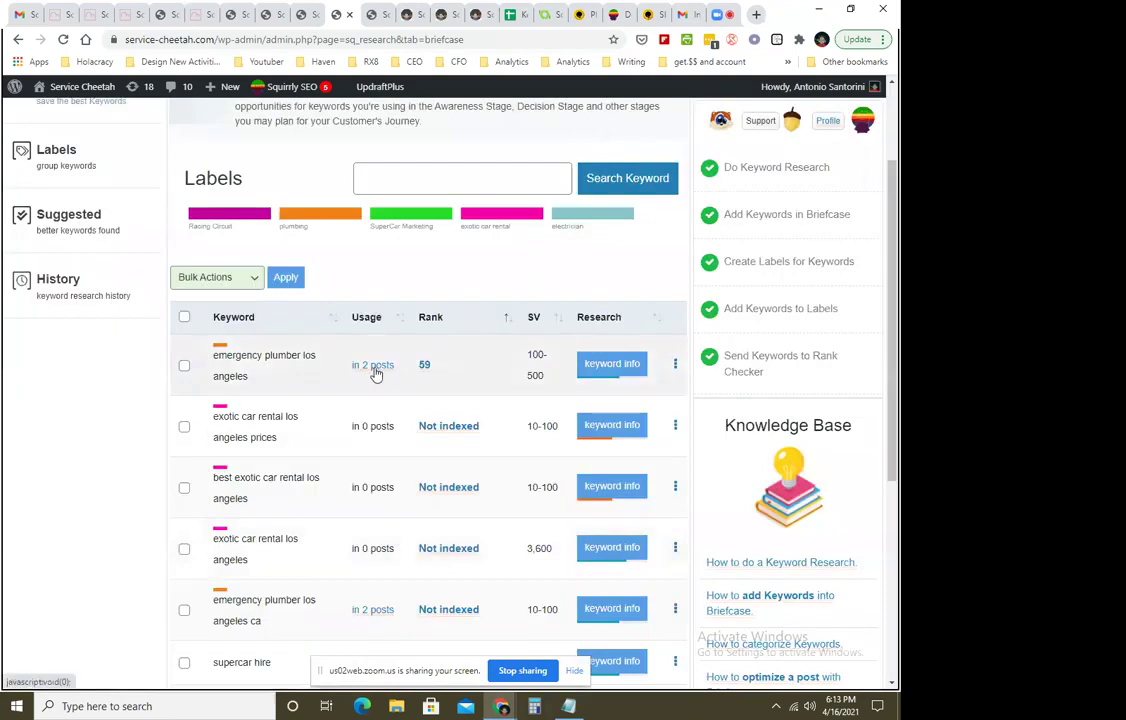
{"action": "scroll", "coordinate": [493, 482], "scroll_direction": "down", "scroll_amount": 2}
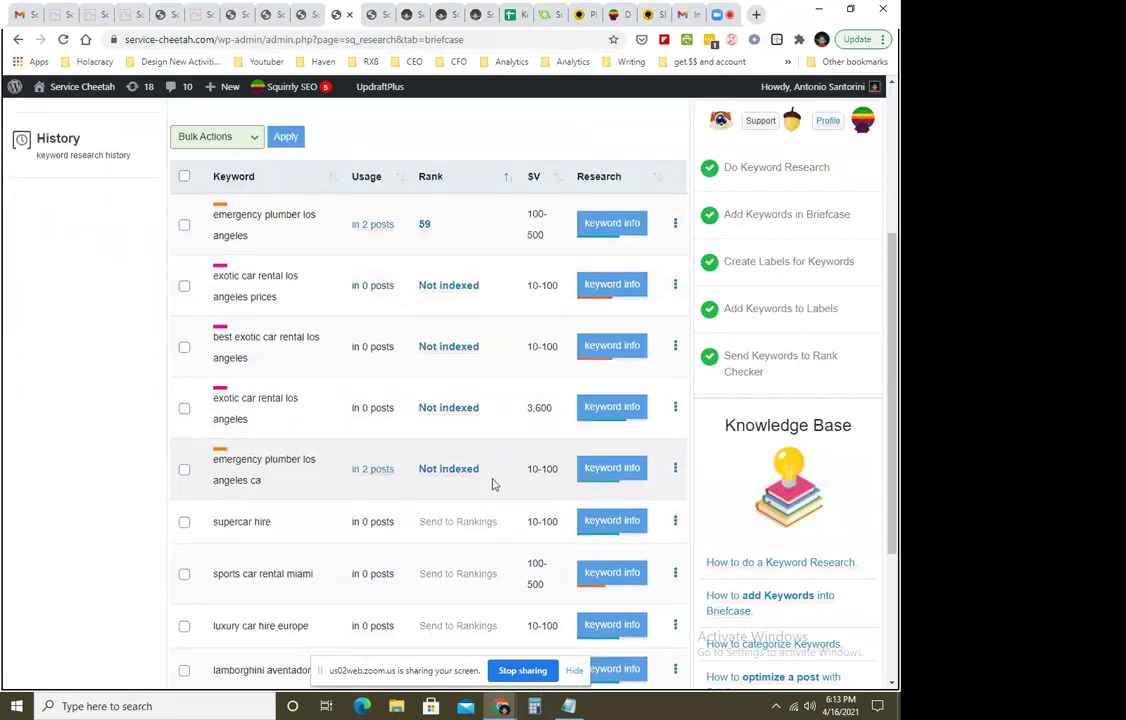
{"action": "scroll", "coordinate": [493, 482], "scroll_direction": "up", "scroll_amount": 2}
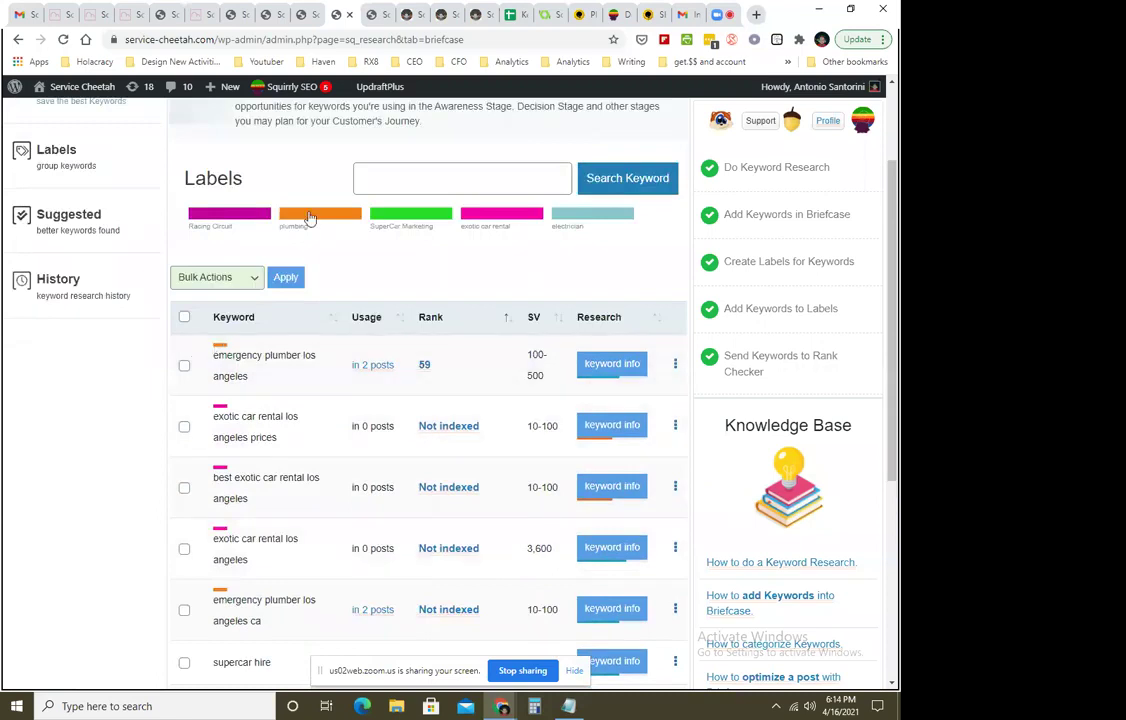
Assign the SuperCar Marketing label in bulk to the keywords supercar hire, luxury car hire europe, lamborghini aventador hire and ferrari 458 hire.
{"action": "scroll", "coordinate": [405, 565], "scroll_direction": "down", "scroll_amount": 4}
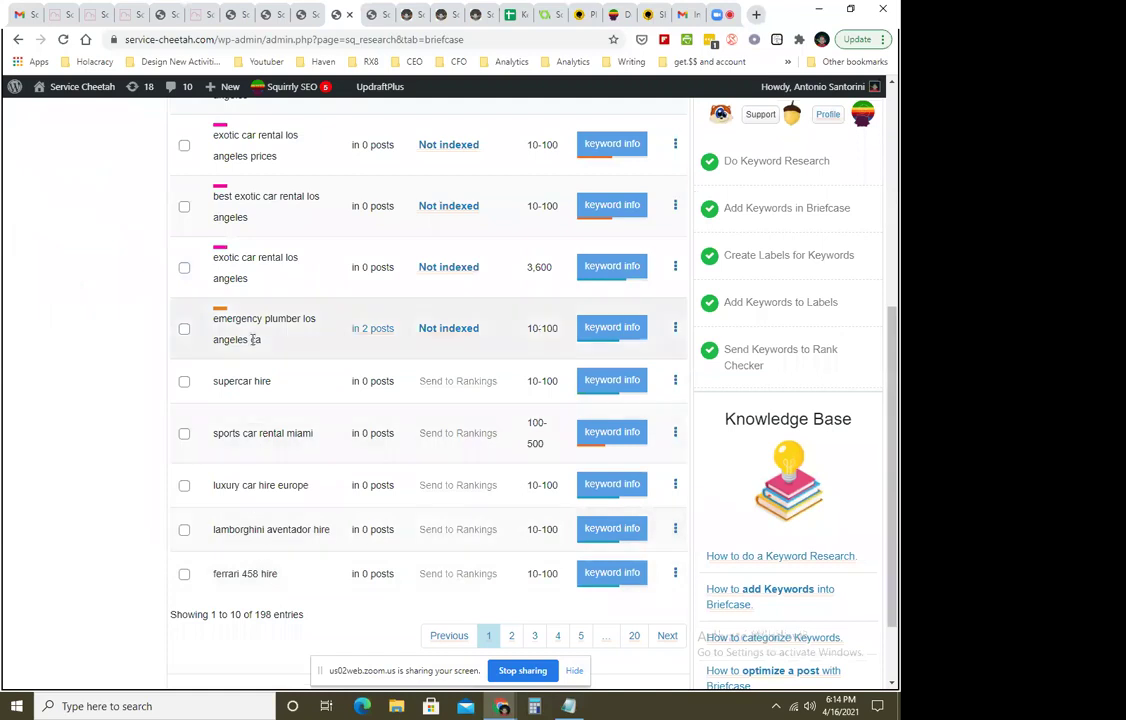
{"action": "left_click_drag", "start_coordinate": [268, 380], "coordinate": [231, 483]}
{"action": "left_click", "coordinate": [238, 500]}
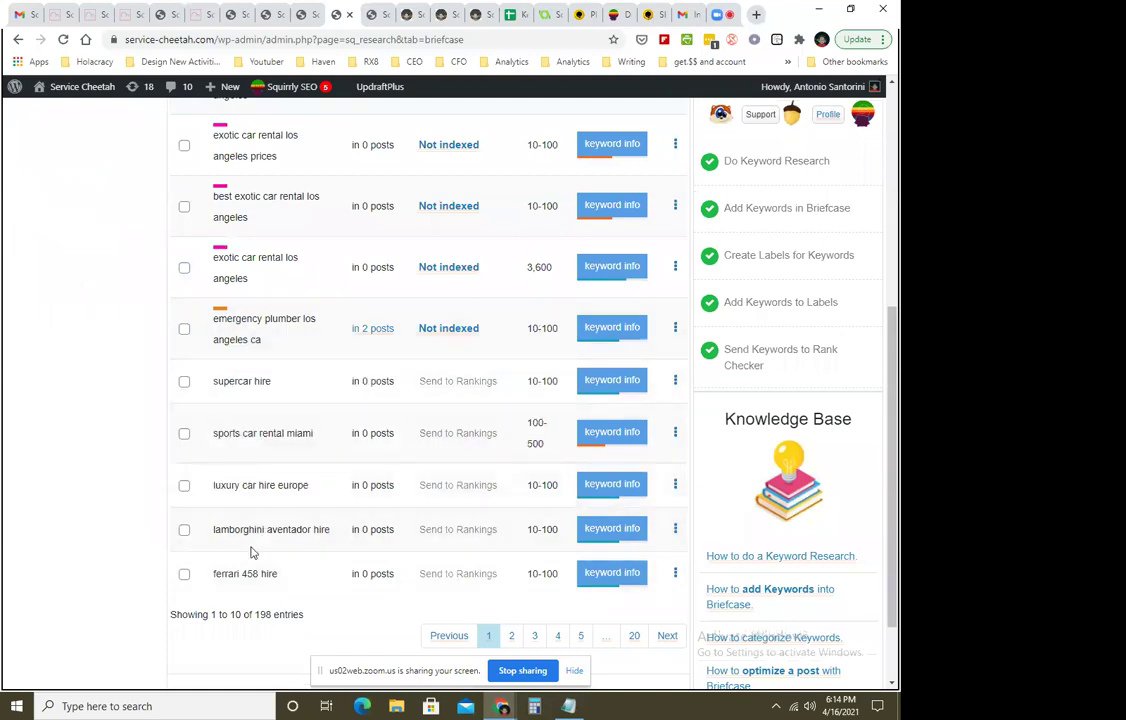
{"action": "left_click", "coordinate": [184, 381]}
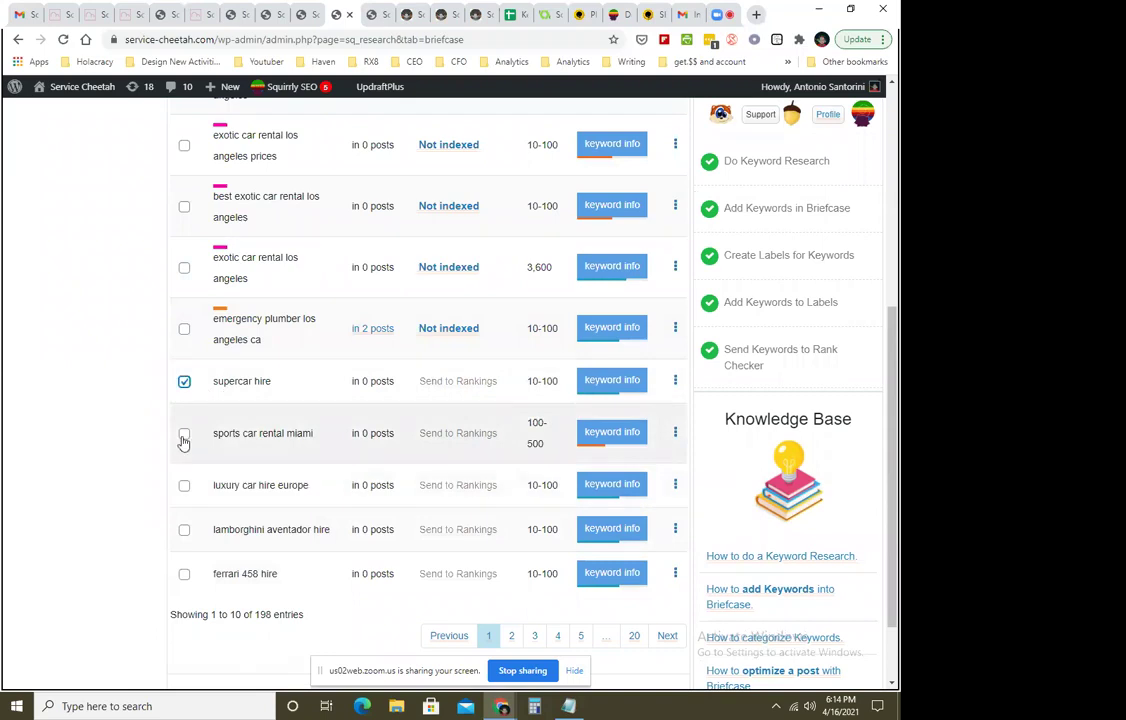
{"action": "left_click", "coordinate": [184, 485]}
{"action": "left_click", "coordinate": [184, 529]}
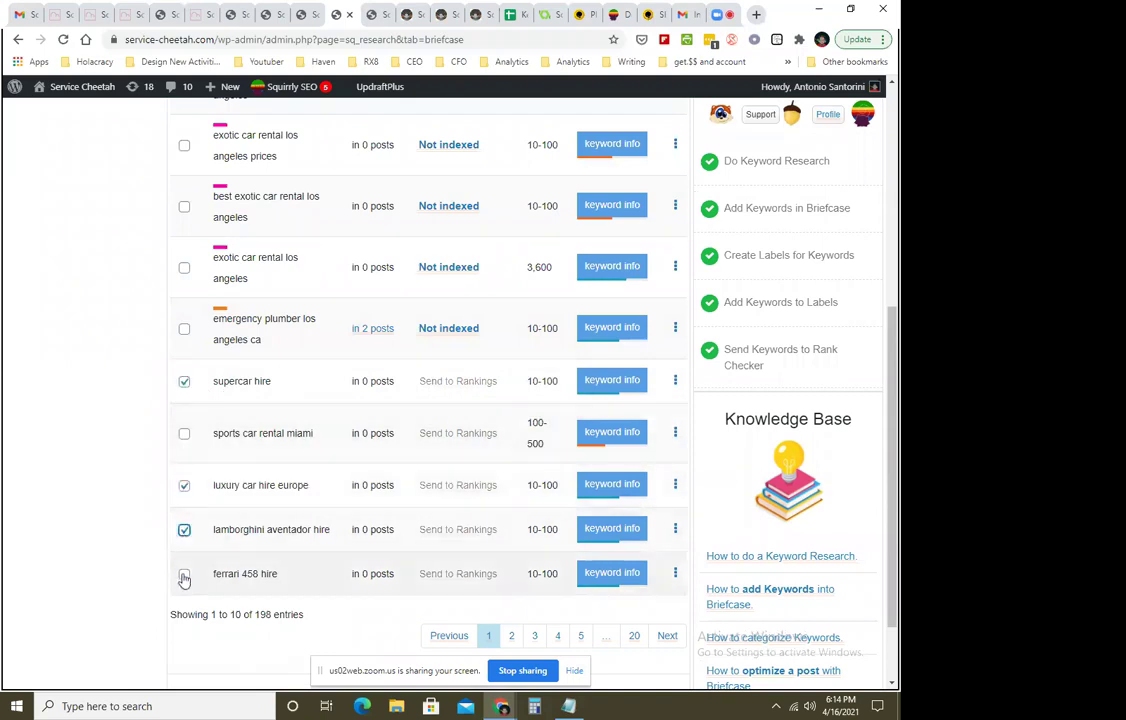
{"action": "left_click", "coordinate": [184, 575]}
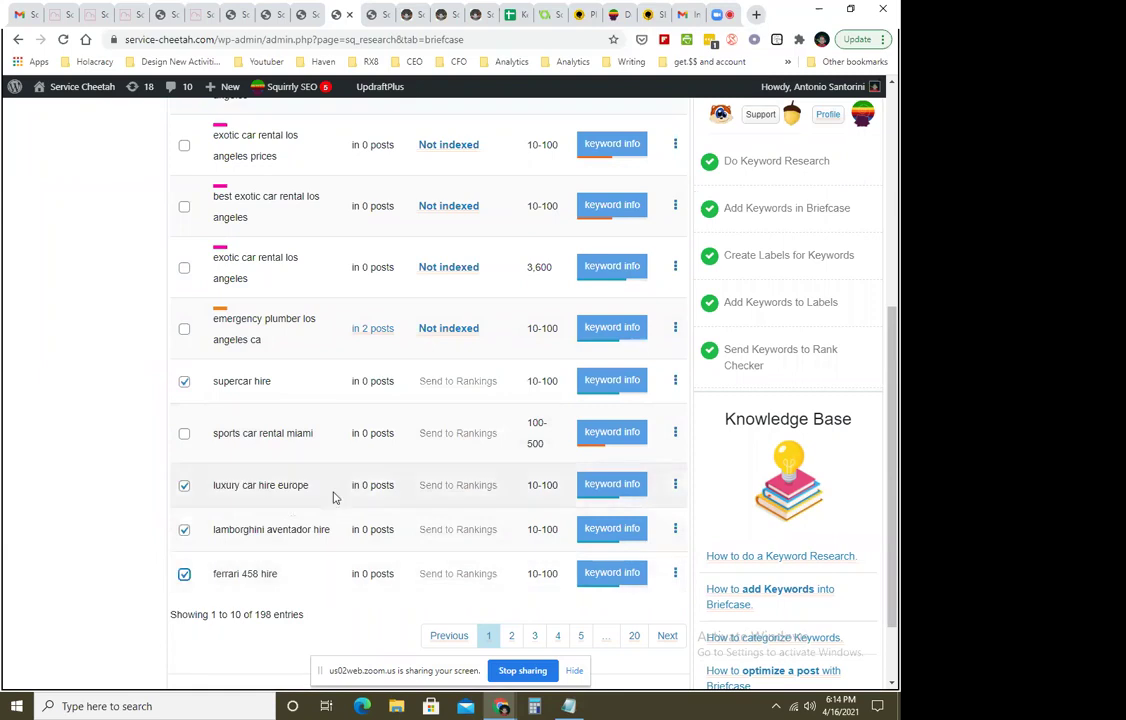
{"action": "scroll", "coordinate": [333, 498], "scroll_direction": "up", "scroll_amount": 3}
{"action": "left_click", "coordinate": [229, 279]}
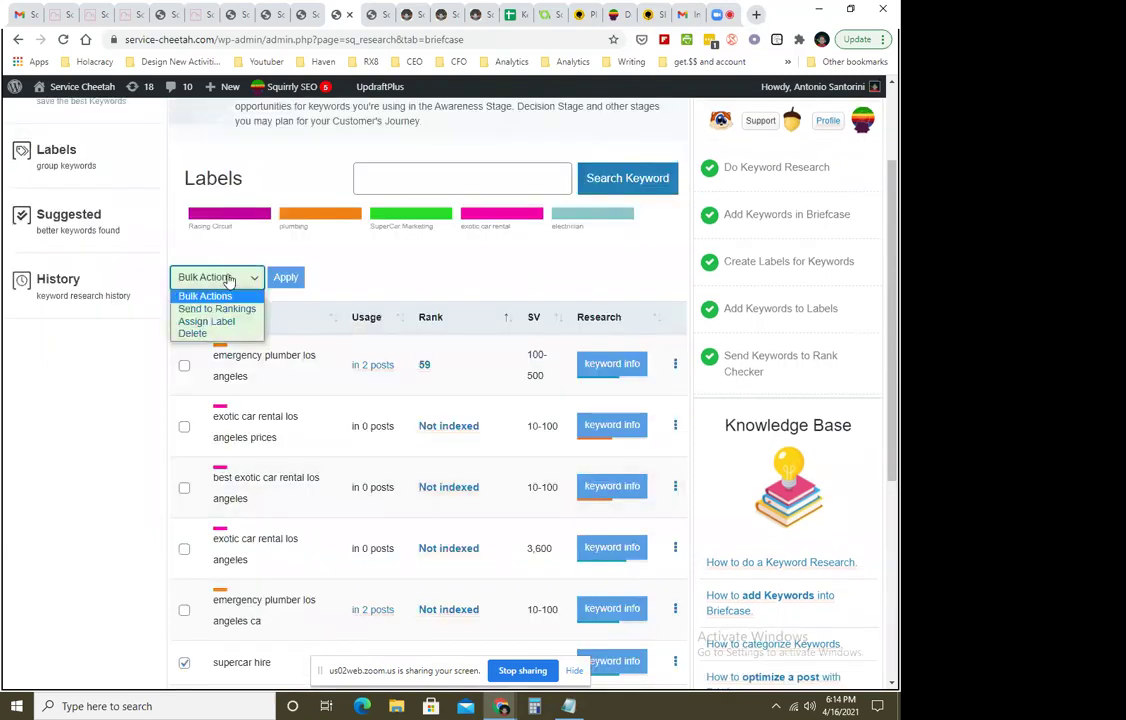
{"action": "left_click", "coordinate": [212, 321]}
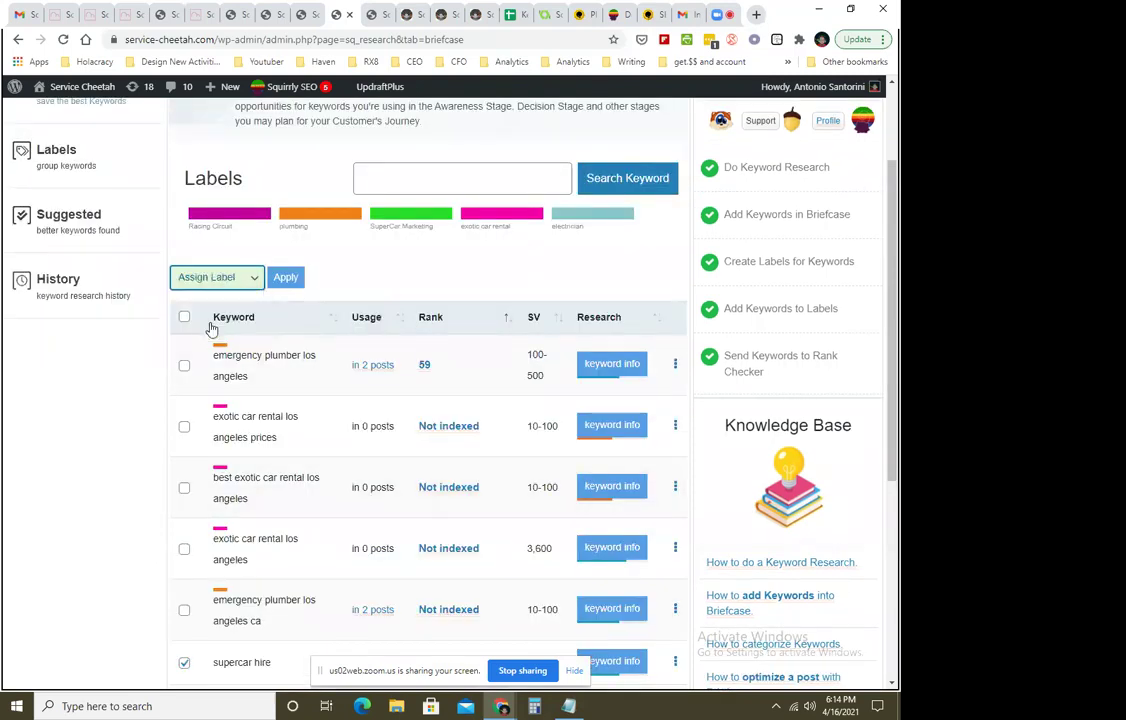
{"action": "left_click", "coordinate": [287, 278]}
{"action": "left_click", "coordinate": [482, 237]}
{"action": "left_click", "coordinate": [578, 342]}
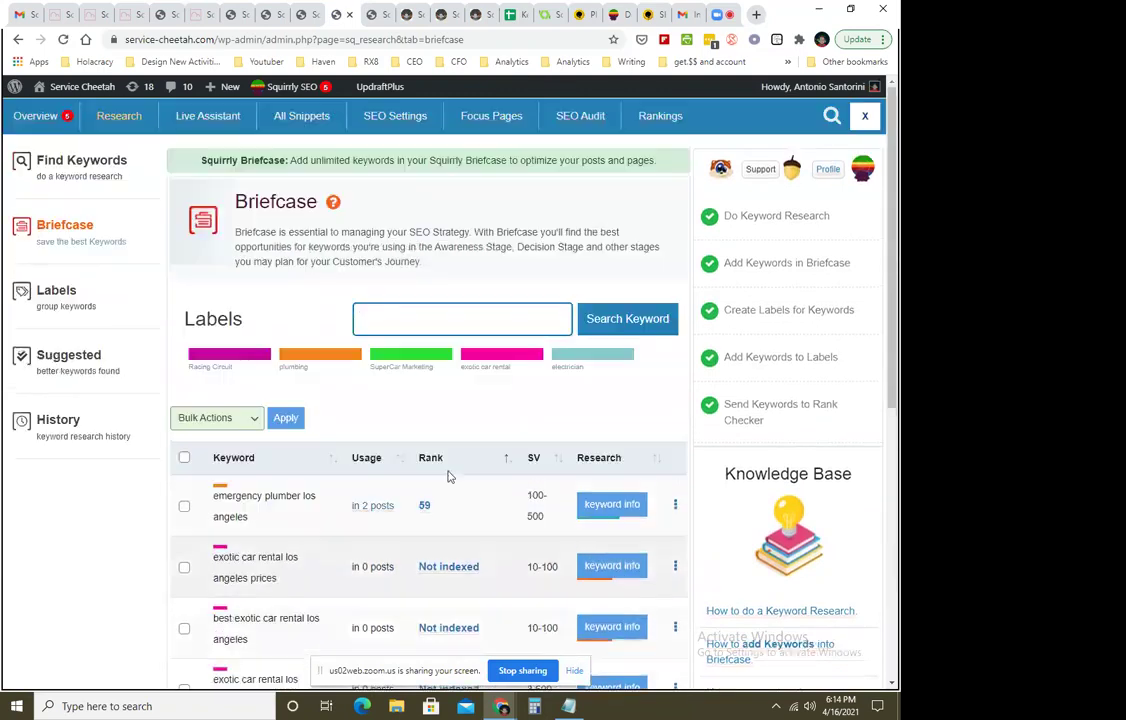
Filter the Briefcase by the SuperCar Marketing label and look over the labelled keywords.
{"action": "left_click", "coordinate": [403, 365]}
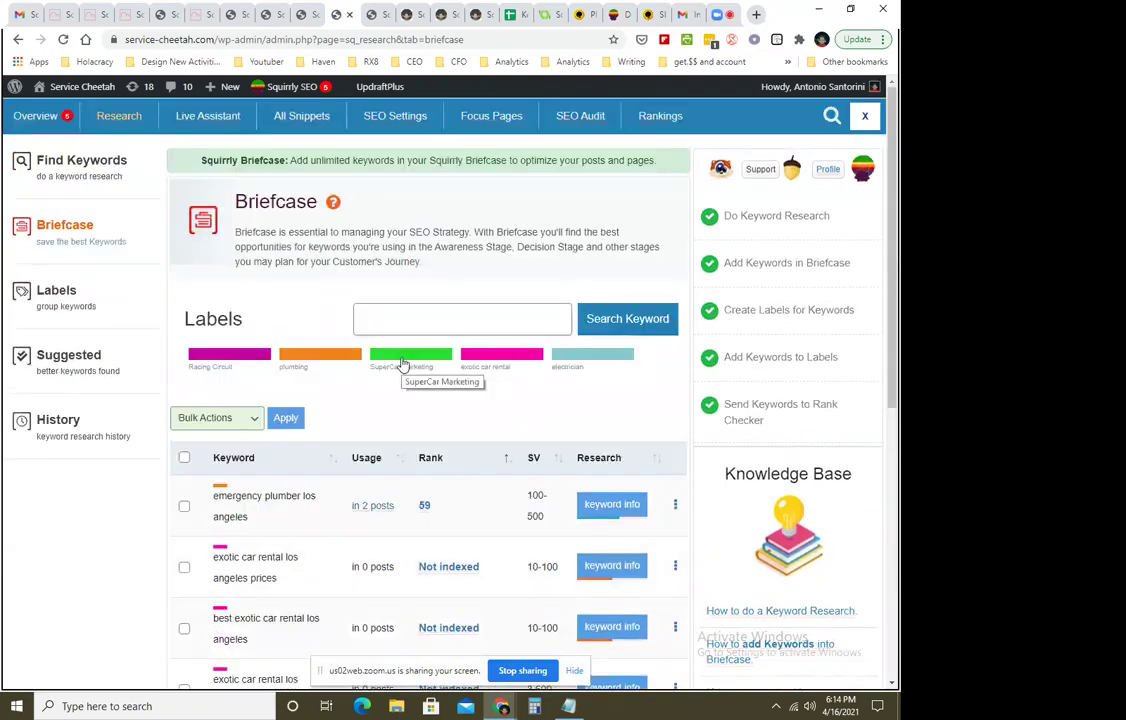
{"action": "left_click", "coordinate": [403, 365]}
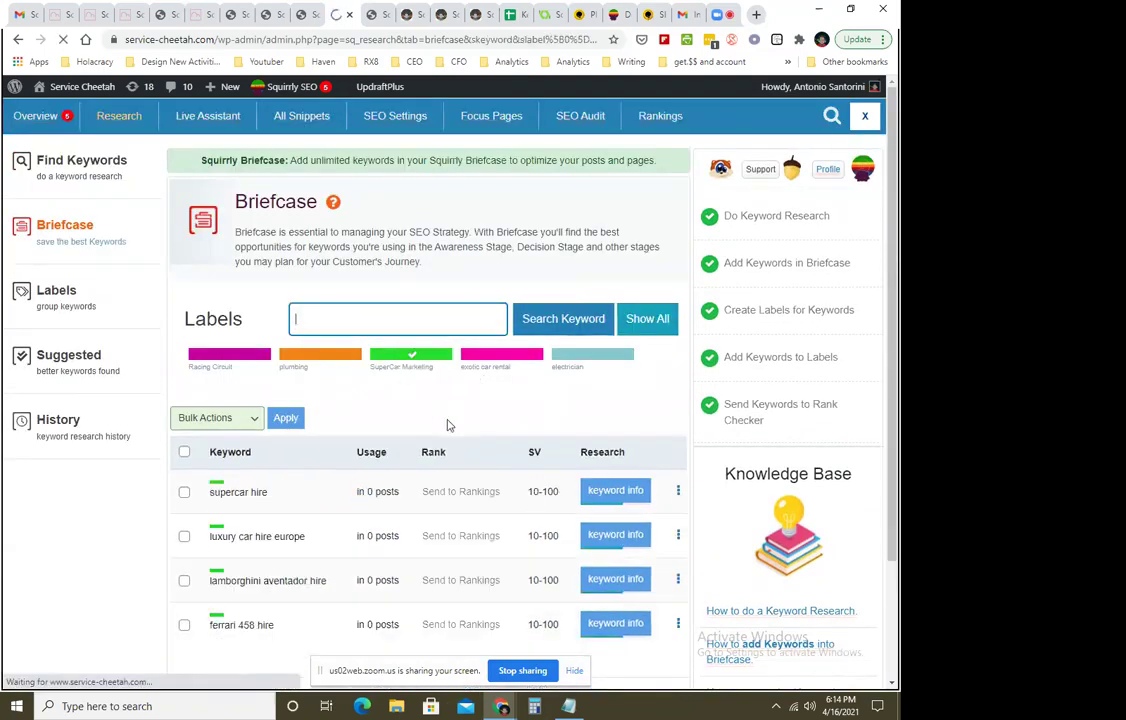
{"action": "scroll", "coordinate": [440, 447], "scroll_direction": "down", "scroll_amount": 3}
{"action": "scroll", "coordinate": [455, 493], "scroll_direction": "up", "scroll_amount": 1}
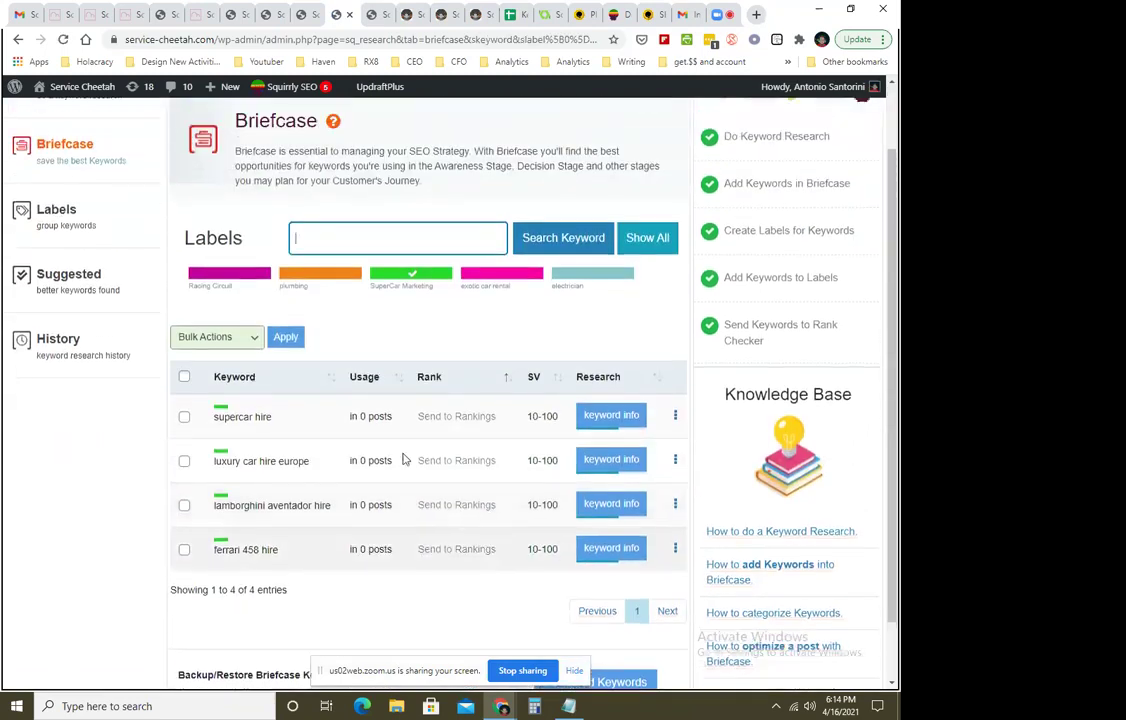
Switch to the Paper Finger Cuts site, open its Briefcase in a new tab, and look over its origami labels and ranked keywords.
{"action": "left_click", "coordinate": [125, 24]}
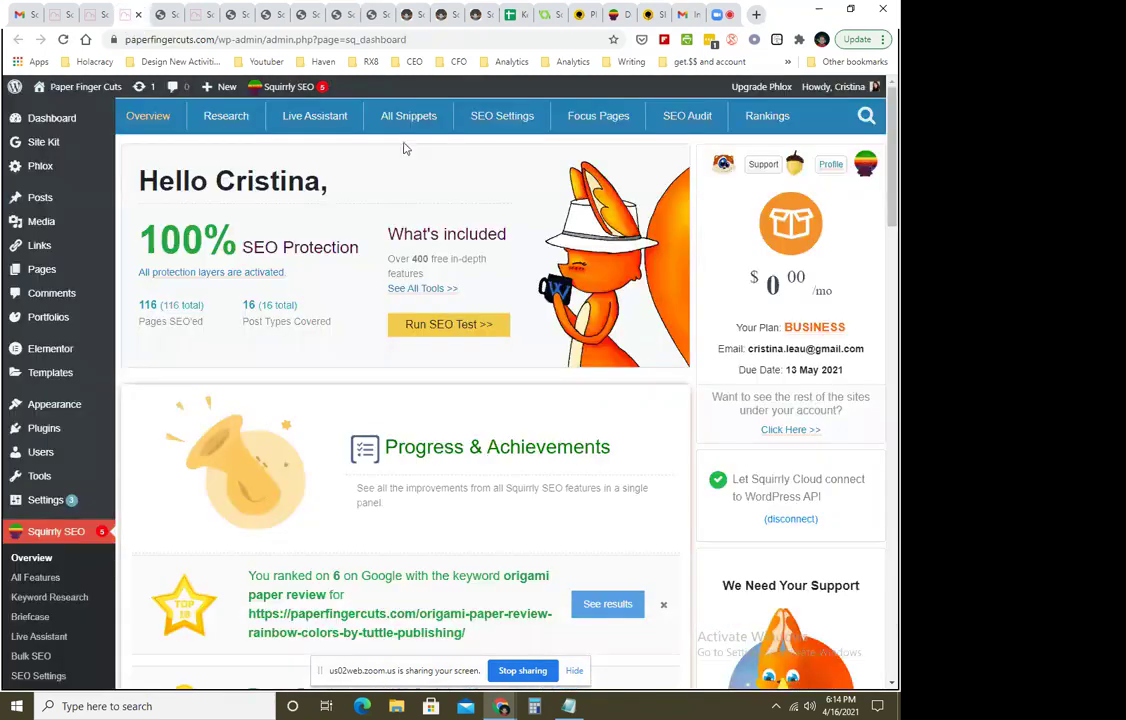
{"action": "right_click", "coordinate": [224, 118]}
{"action": "left_click", "coordinate": [258, 121]}
{"action": "left_click", "coordinate": [158, 15]}
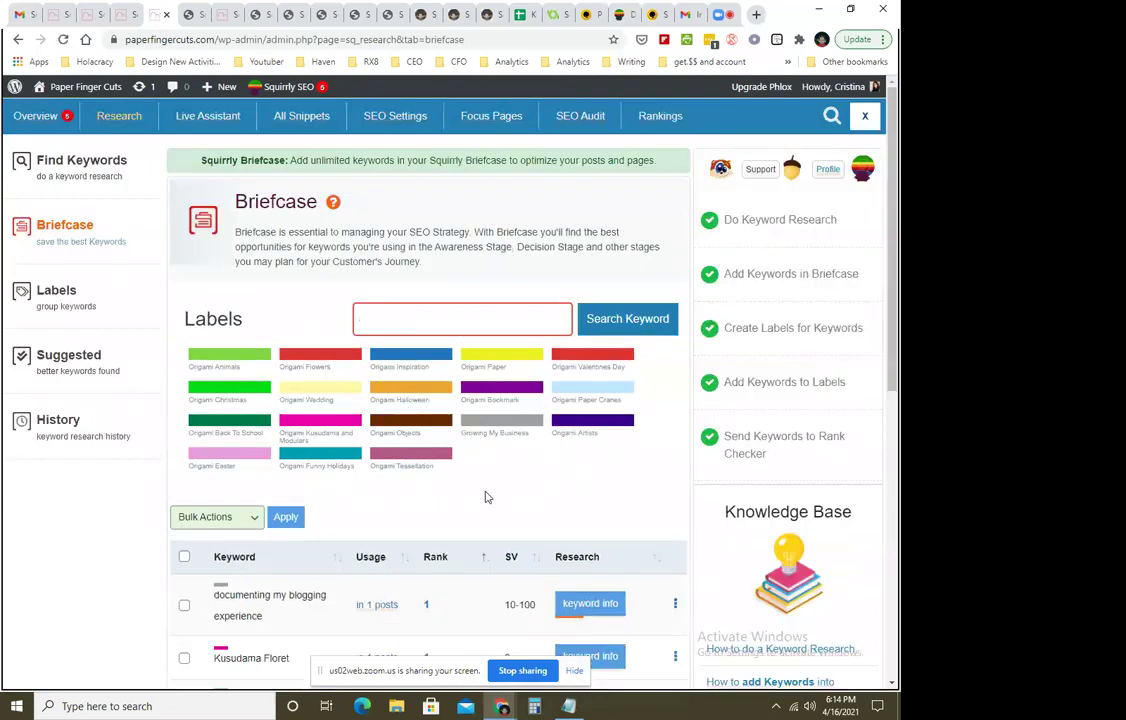
{"action": "scroll", "coordinate": [487, 494], "scroll_direction": "down", "scroll_amount": 3}
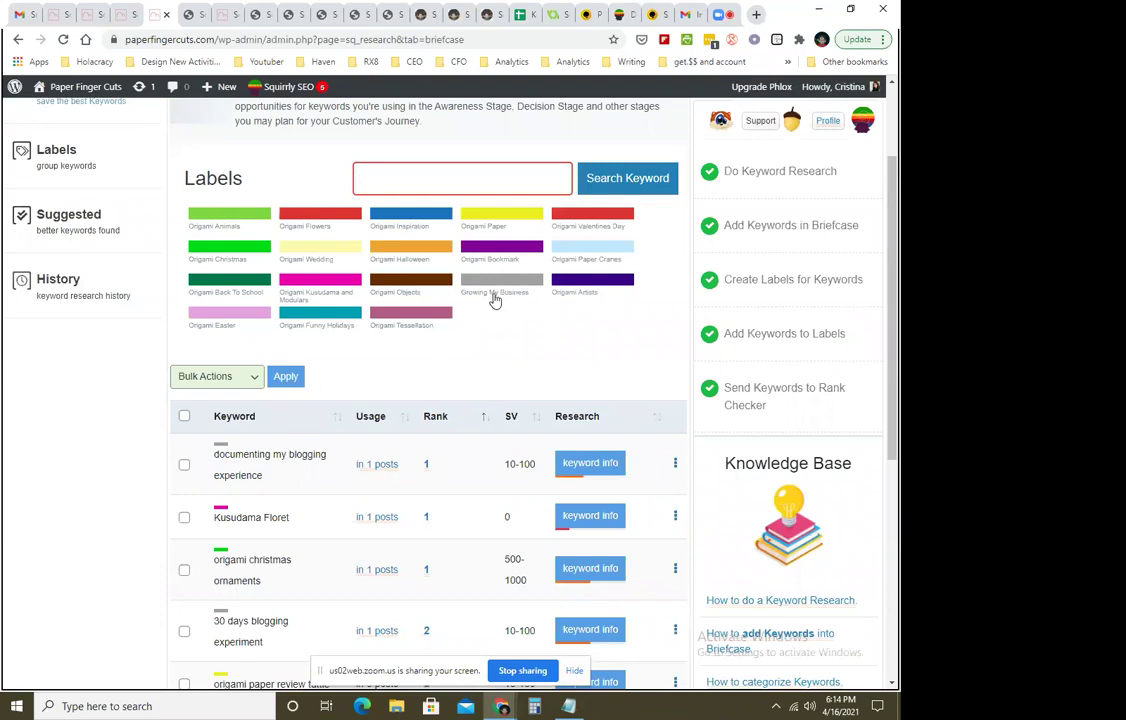
{"action": "scroll", "coordinate": [492, 419], "scroll_direction": "down", "scroll_amount": 2}
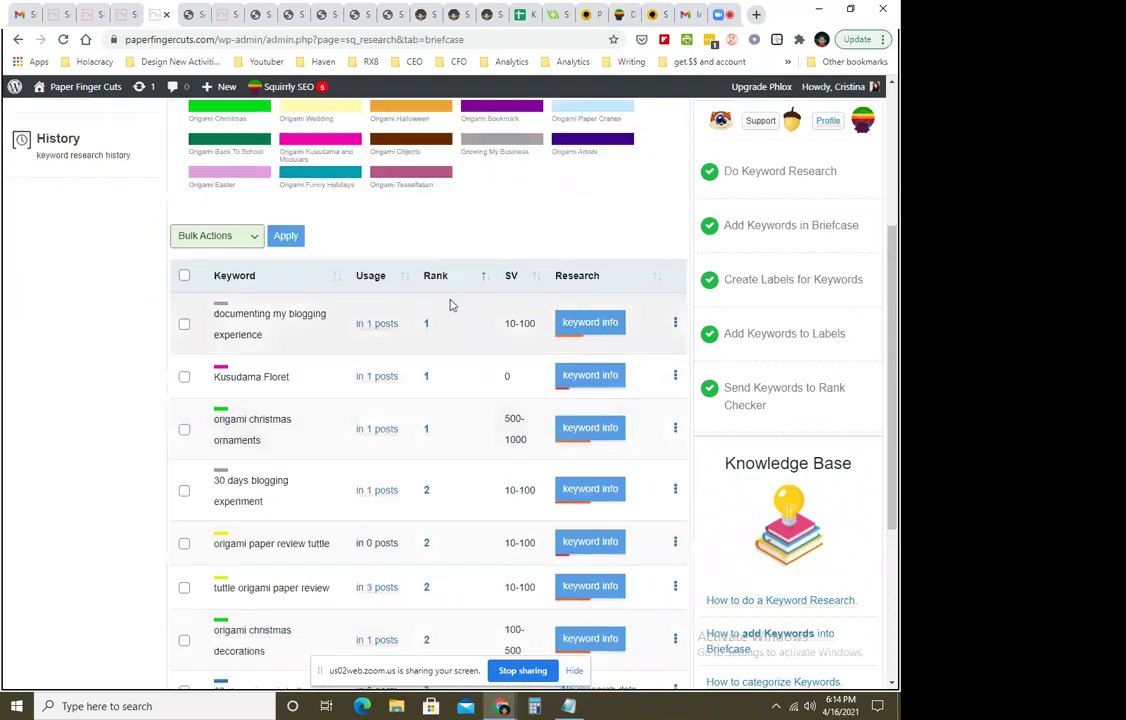
Check the research details of "documenting my blogging experience", and look through the first two pages of Briefcase keywords and their ranks.
{"action": "left_click", "coordinate": [618, 323]}
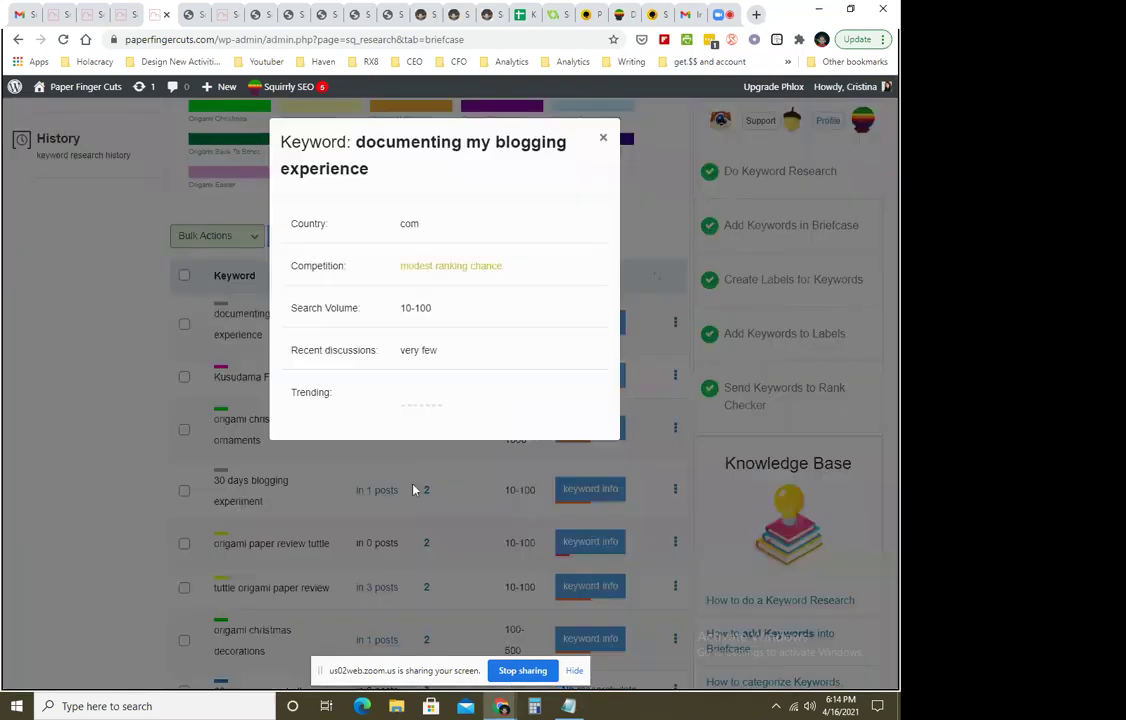
{"action": "left_click", "coordinate": [473, 497]}
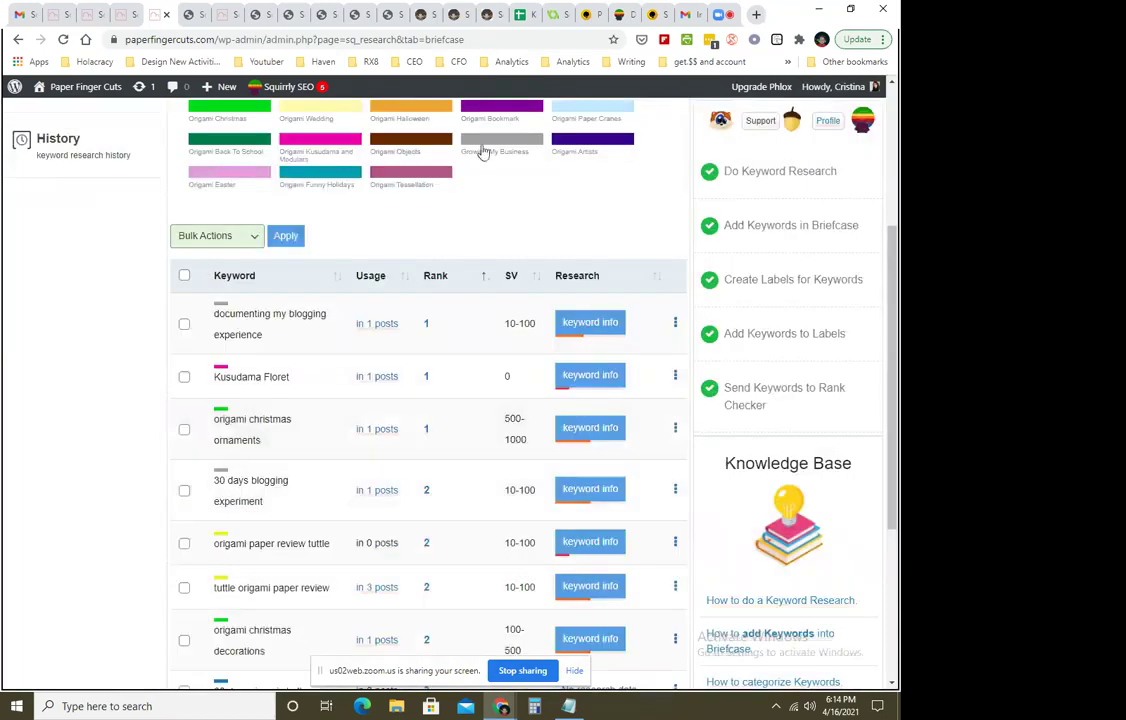
{"action": "scroll", "coordinate": [427, 467], "scroll_direction": "down", "scroll_amount": 1}
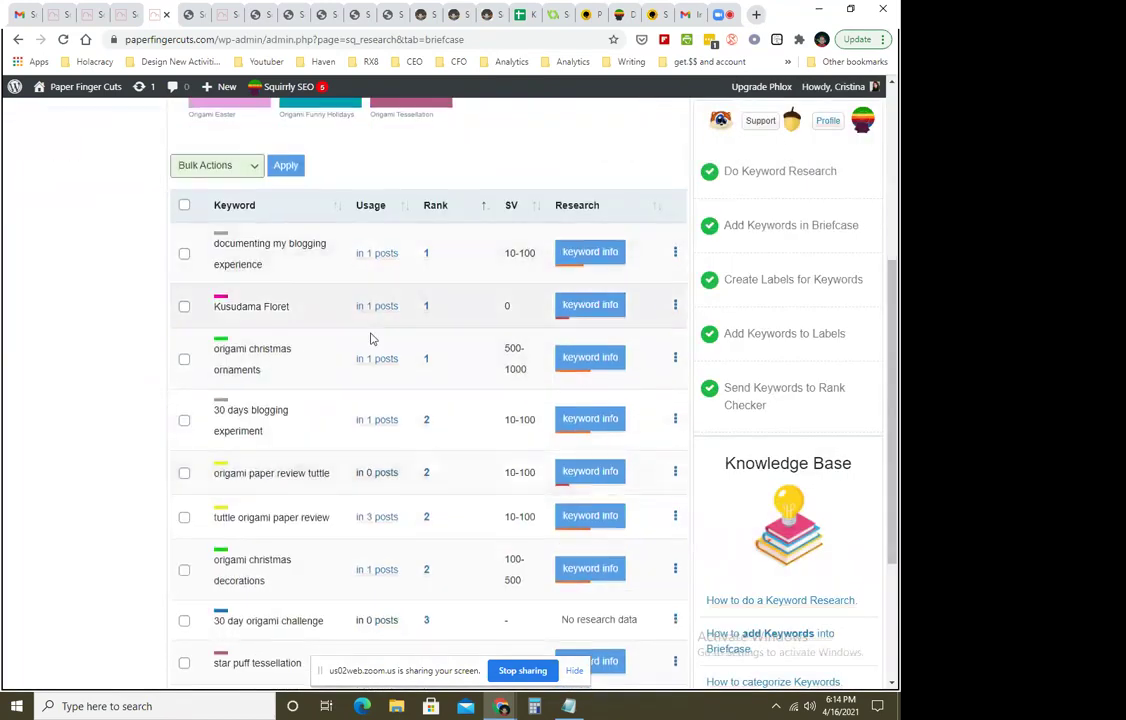
{"action": "scroll", "coordinate": [432, 551], "scroll_direction": "down", "scroll_amount": 3}
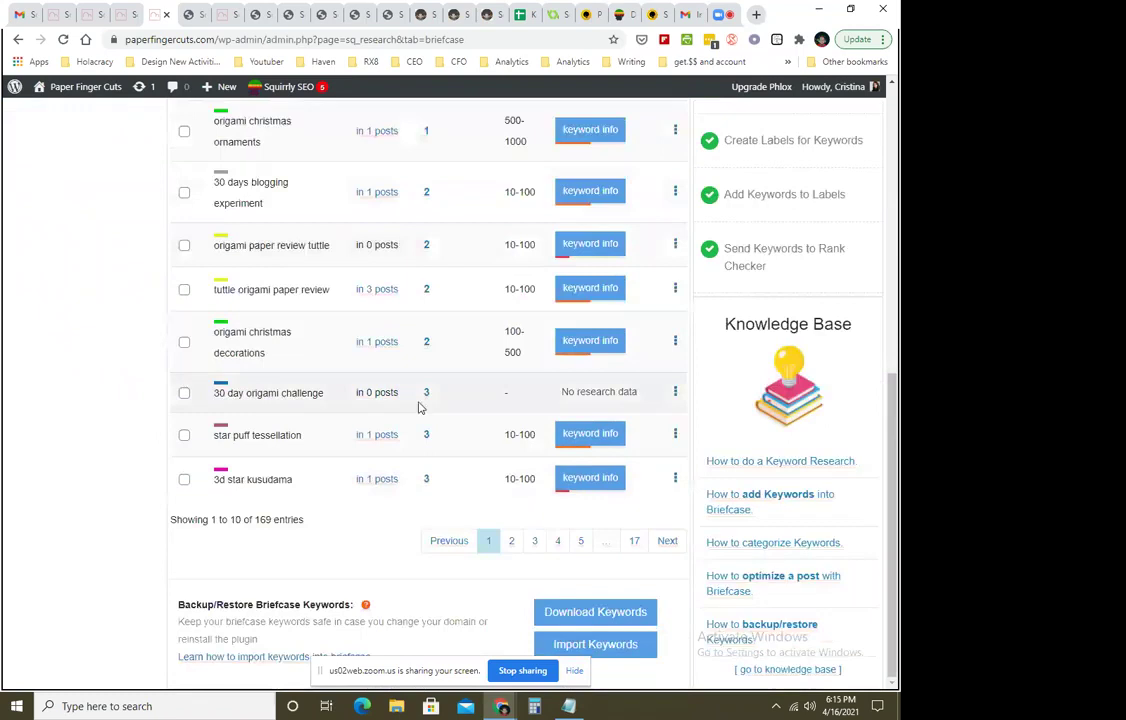
{"action": "left_click", "coordinate": [511, 540]}
{"action": "scroll", "coordinate": [518, 465], "scroll_direction": "up", "scroll_amount": 3}
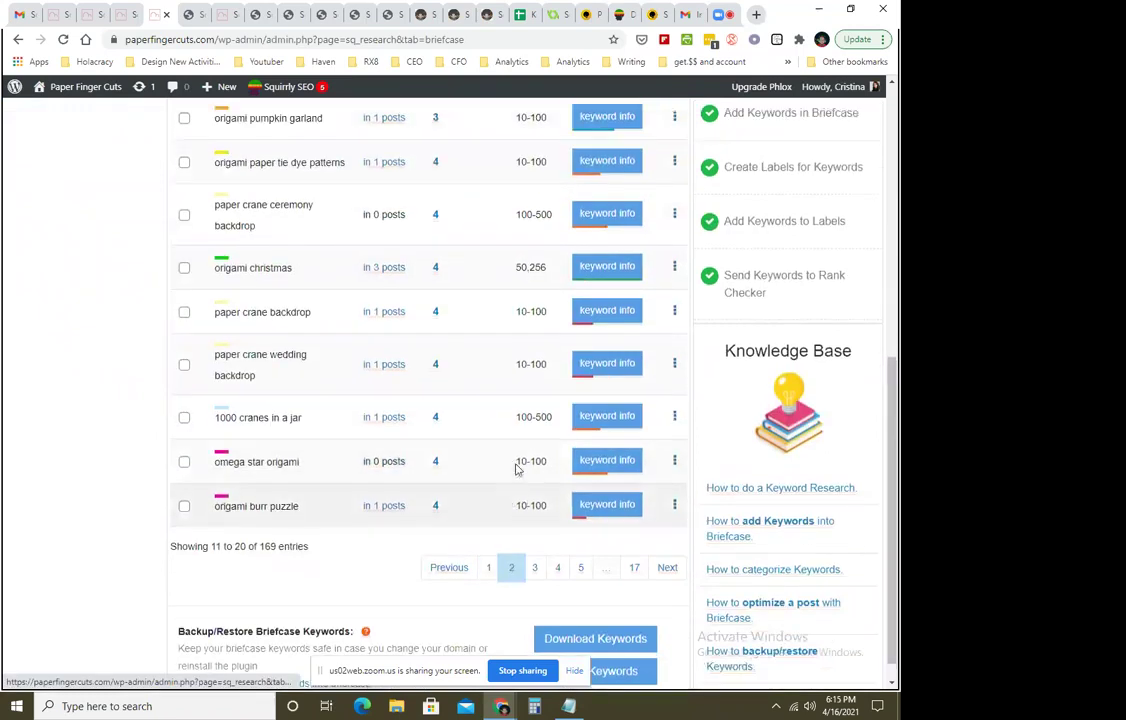
{"action": "scroll", "coordinate": [437, 397], "scroll_direction": "down", "scroll_amount": 3}
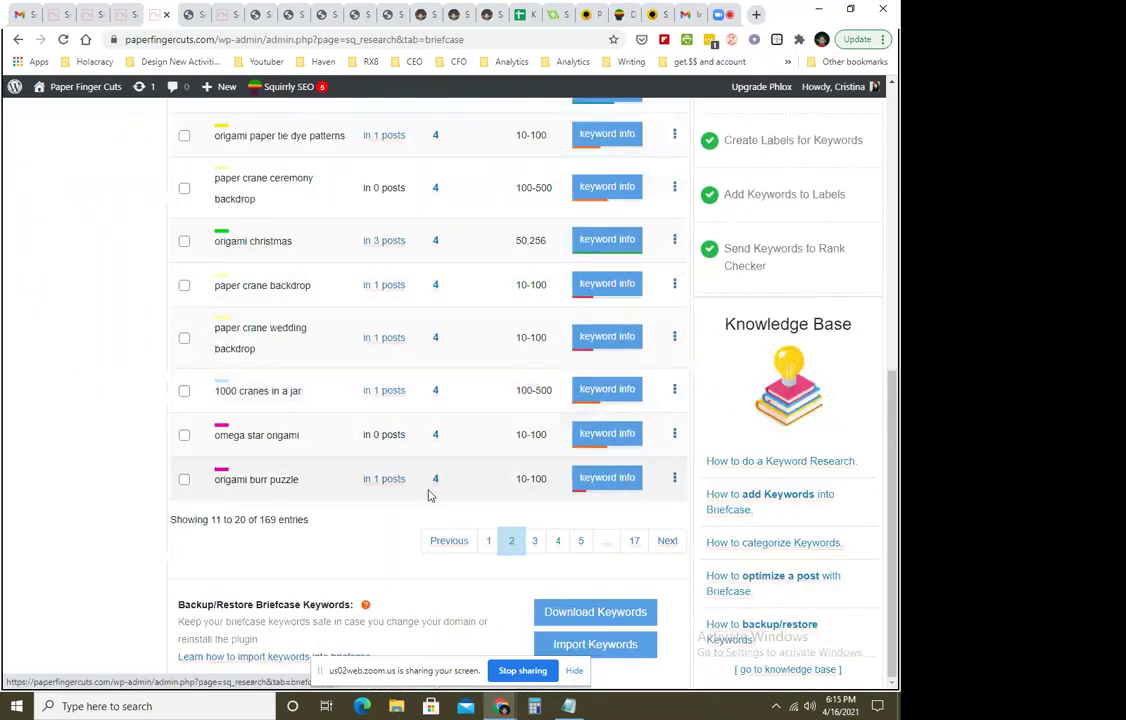
{"action": "scroll", "coordinate": [456, 438], "scroll_direction": "up", "scroll_amount": 10}
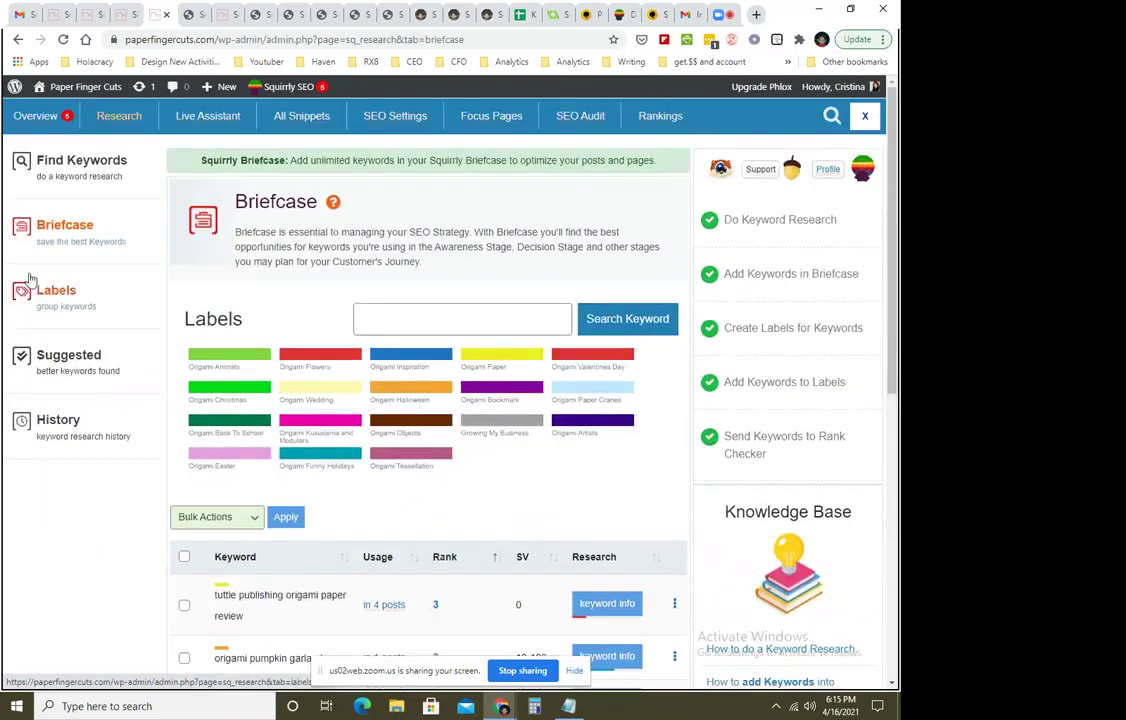
Look over the Briefcase Labels list with its names and colors, and open the details of the Add Keywords in Briefcase task.
{"action": "left_click", "coordinate": [55, 300]}
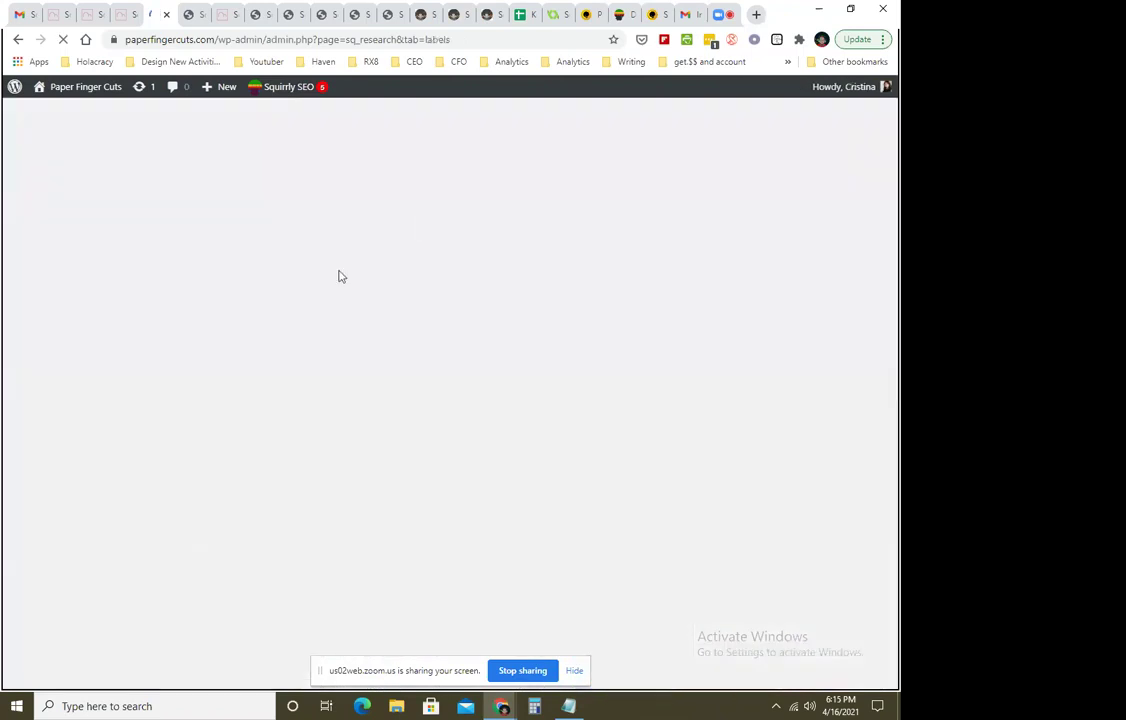
{"action": "scroll", "coordinate": [455, 365], "scroll_direction": "down", "scroll_amount": 2}
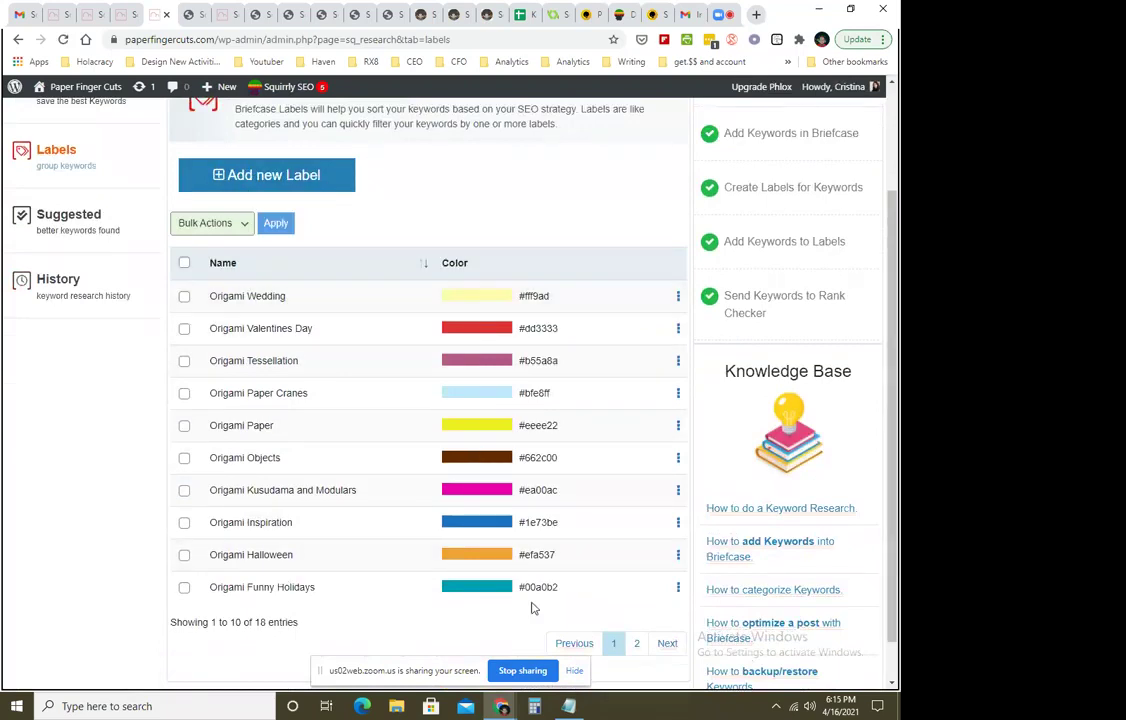
{"action": "scroll", "coordinate": [436, 560], "scroll_direction": "up", "scroll_amount": 2}
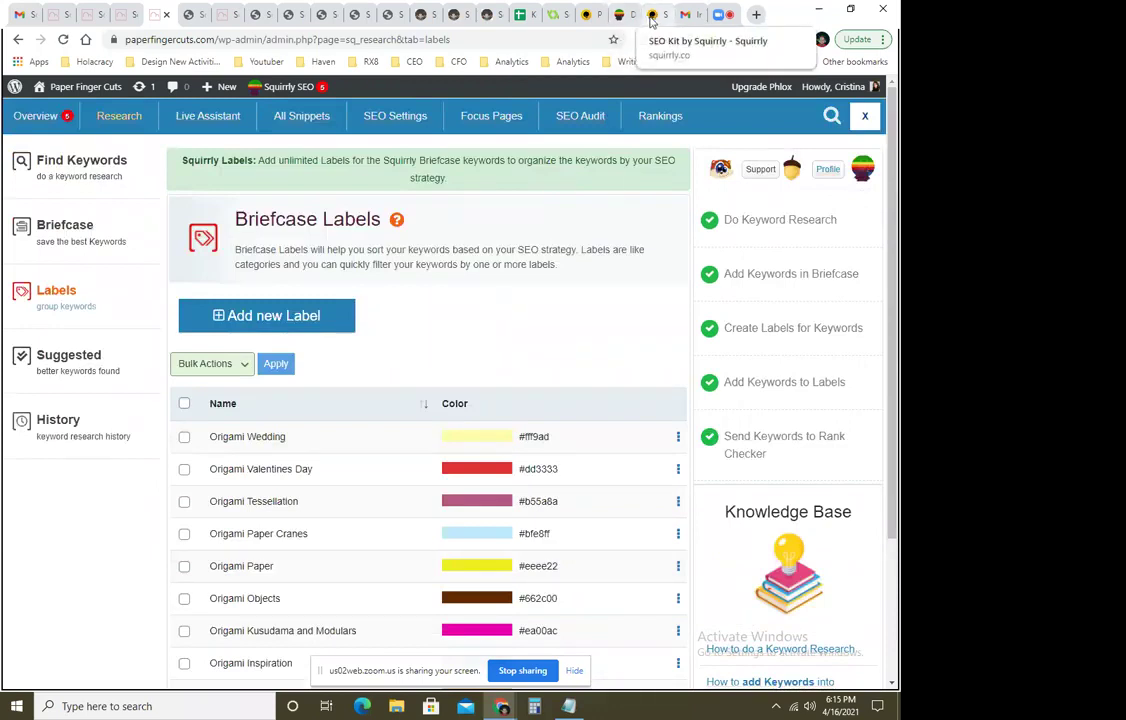
{"action": "left_click", "coordinate": [793, 273]}
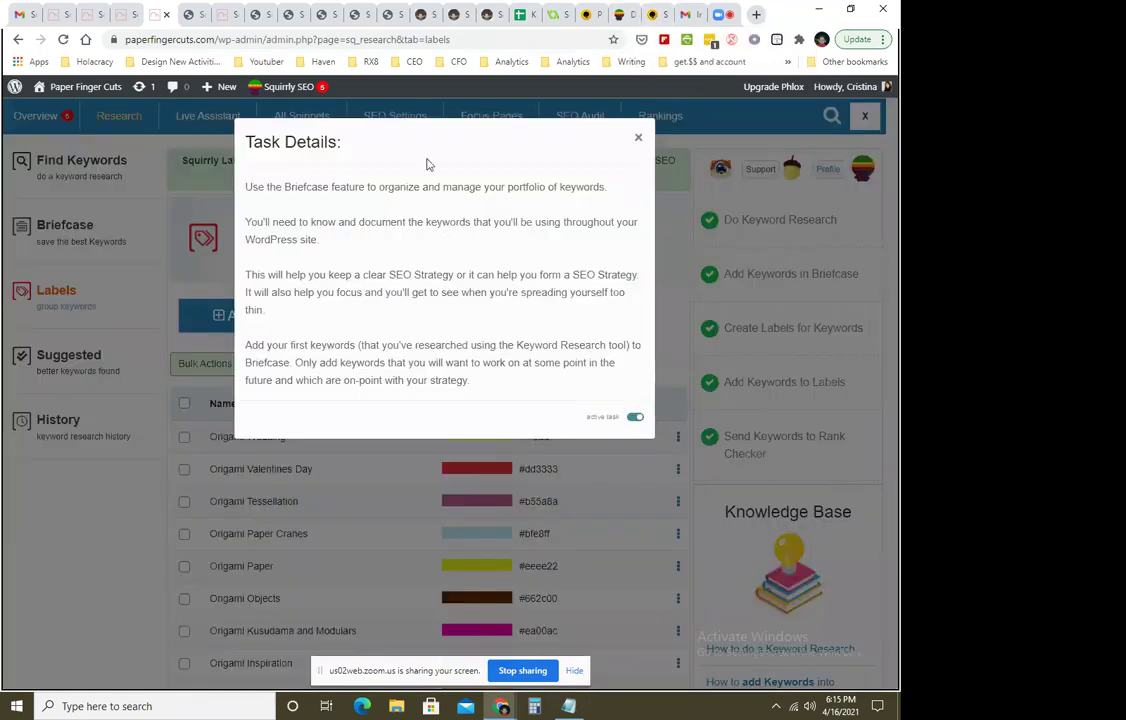
Look over the keyword lessons on the Squirrly kit page, return to the Paper Finger Cuts labels, and close the task details.
{"action": "left_click", "coordinate": [658, 15]}
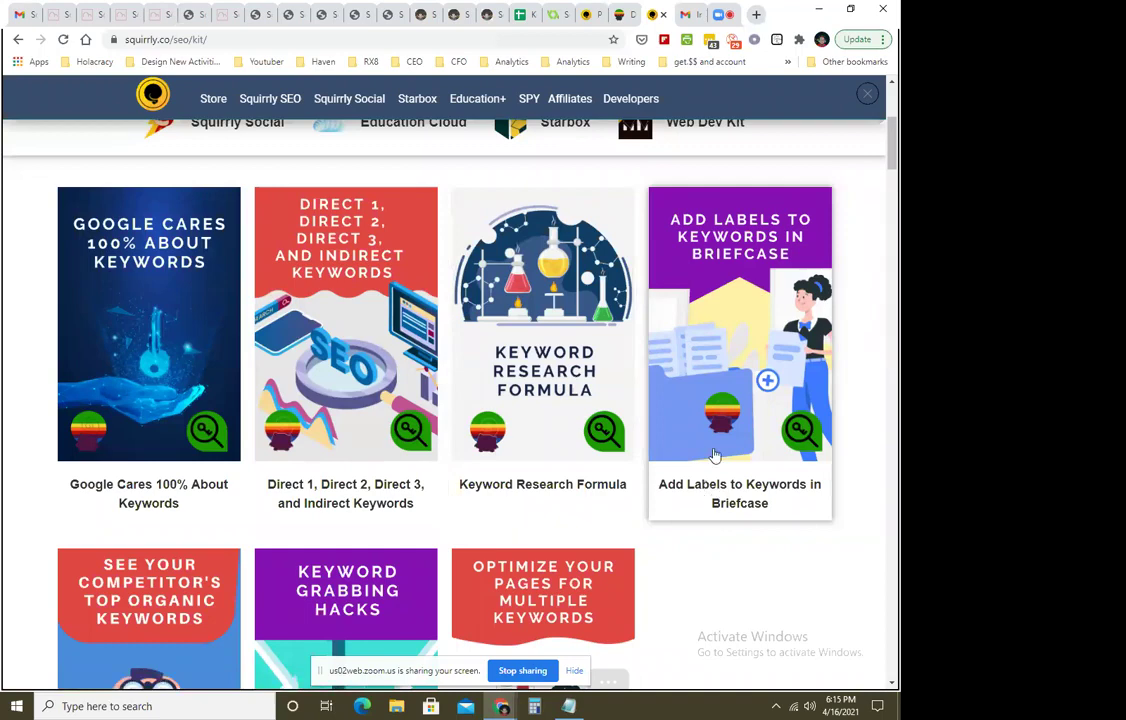
{"action": "scroll", "coordinate": [714, 455], "scroll_direction": "down", "scroll_amount": 2}
{"action": "scroll", "coordinate": [706, 430], "scroll_direction": "up", "scroll_amount": 2}
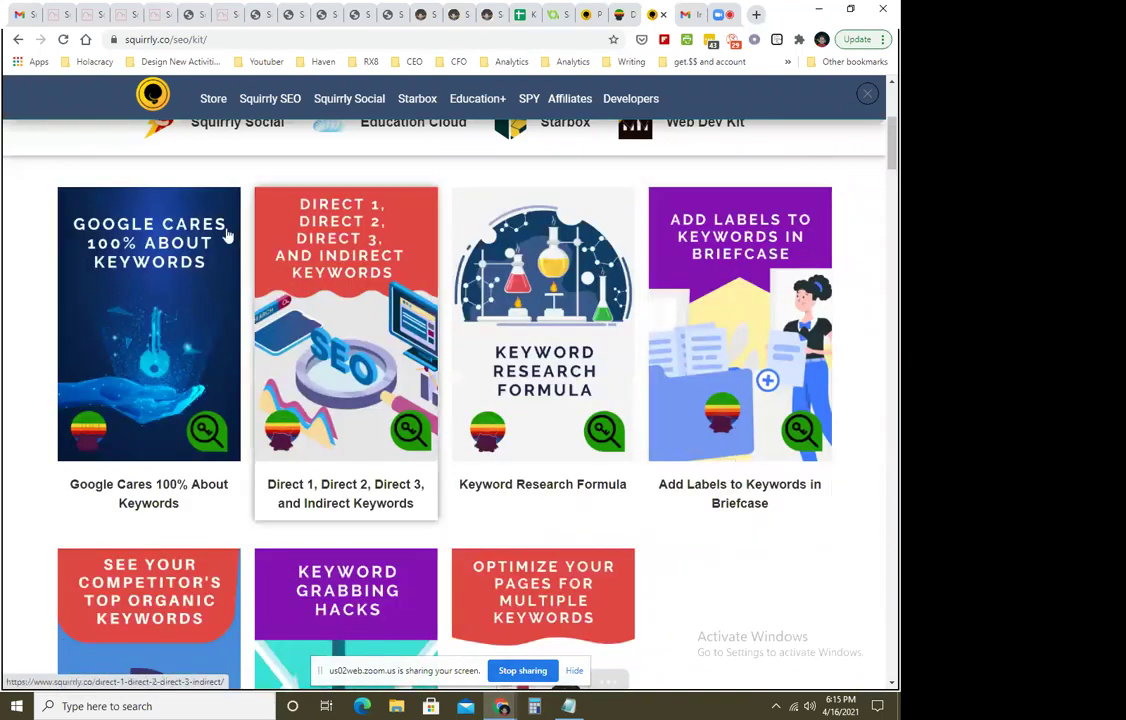
{"action": "left_click", "coordinate": [160, 16]}
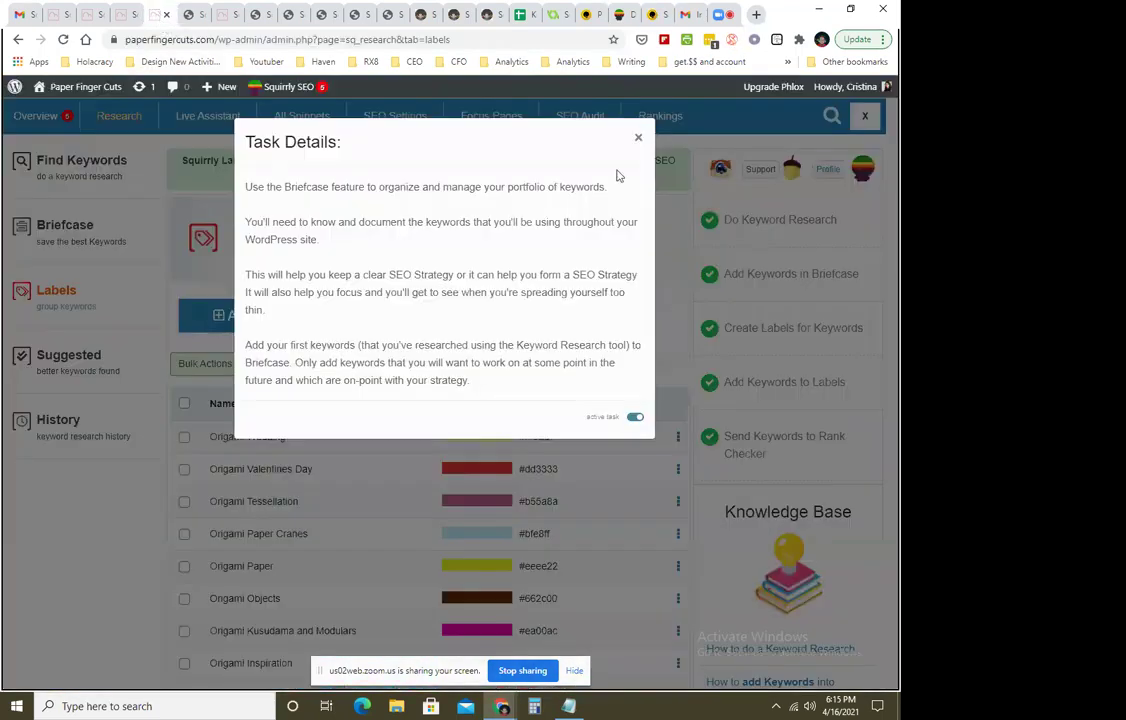
{"action": "left_click", "coordinate": [639, 136]}
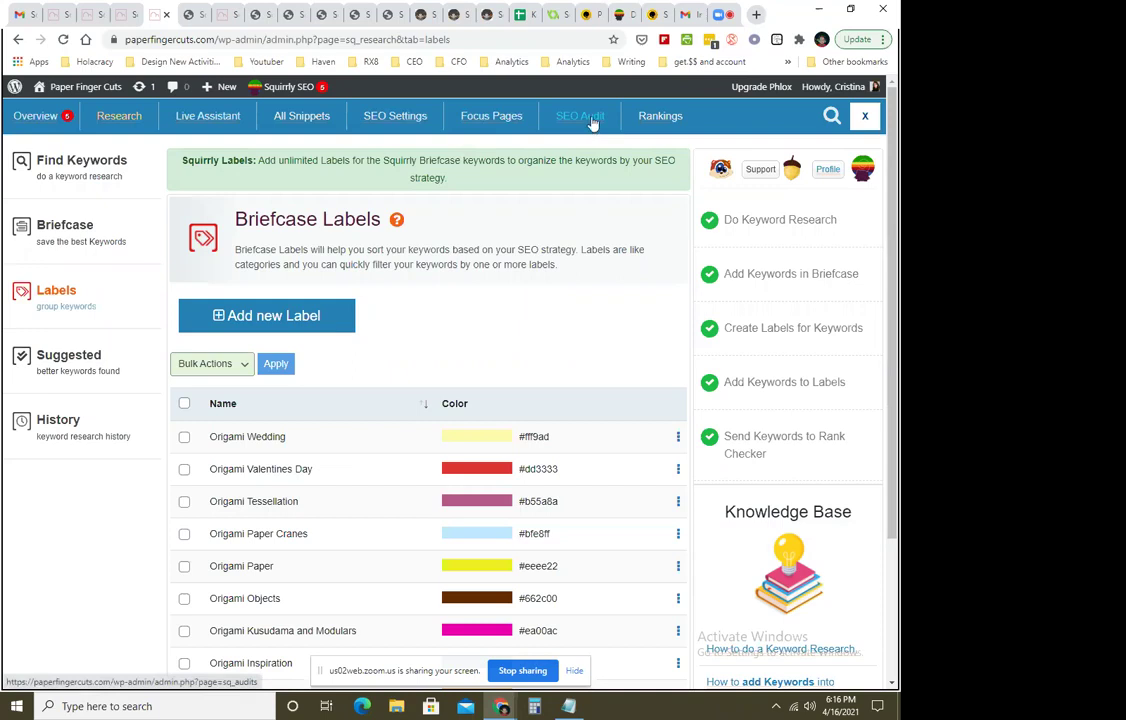
Switch to the Paper Finger Cuts Google Rankings page and look through its first page of ranked keywords.
{"action": "left_click", "coordinate": [229, 14]}
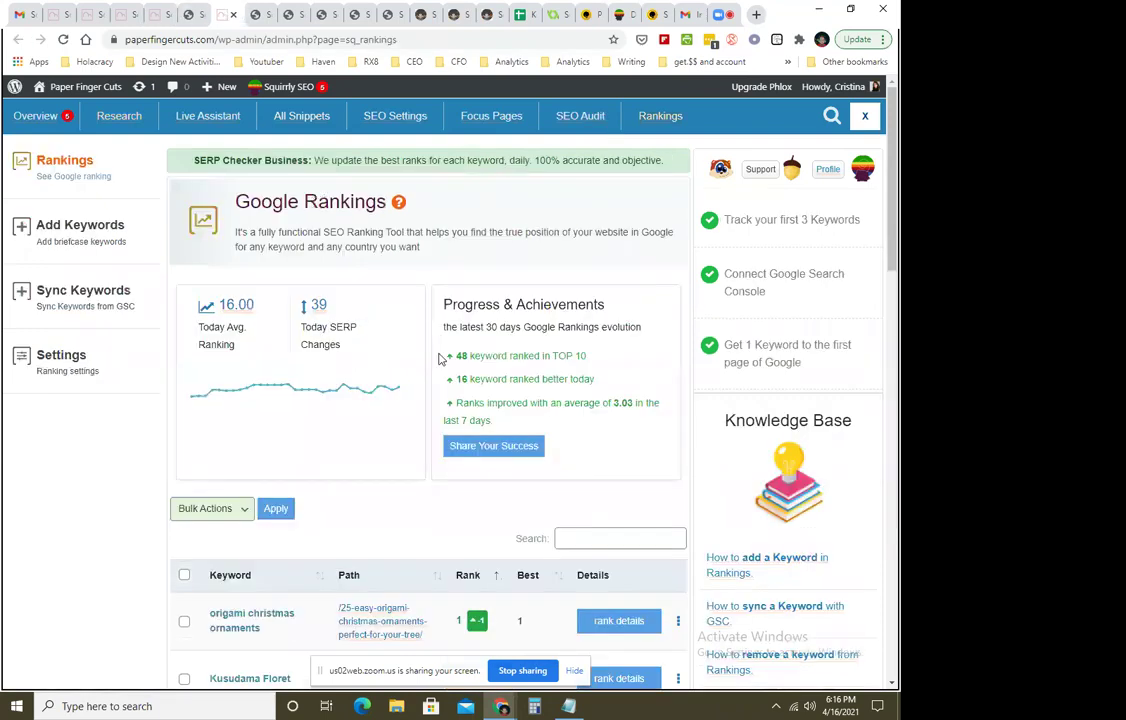
{"action": "scroll", "coordinate": [417, 440], "scroll_direction": "down", "scroll_amount": 3}
{"action": "scroll", "coordinate": [417, 440], "scroll_direction": "up", "scroll_amount": 3}
{"action": "mouse_move", "coordinate": [201, 398]}
{"action": "scroll", "coordinate": [540, 478], "scroll_direction": "down", "scroll_amount": 5}
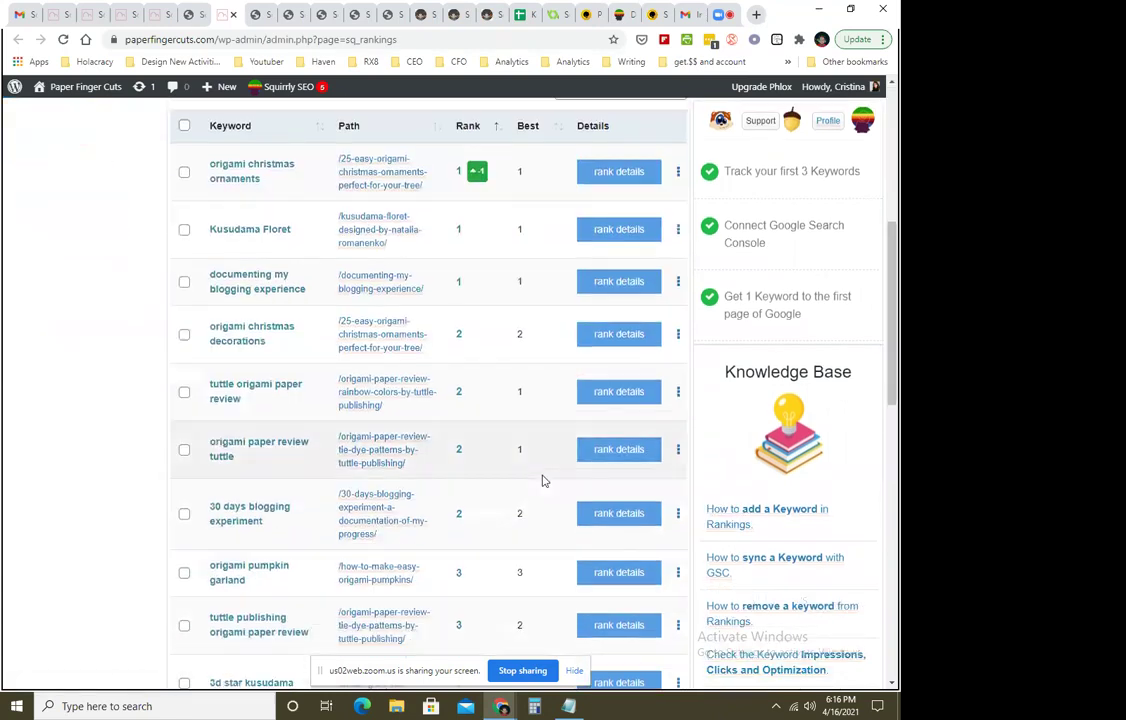
{"action": "scroll", "coordinate": [543, 481], "scroll_direction": "down", "scroll_amount": 10}
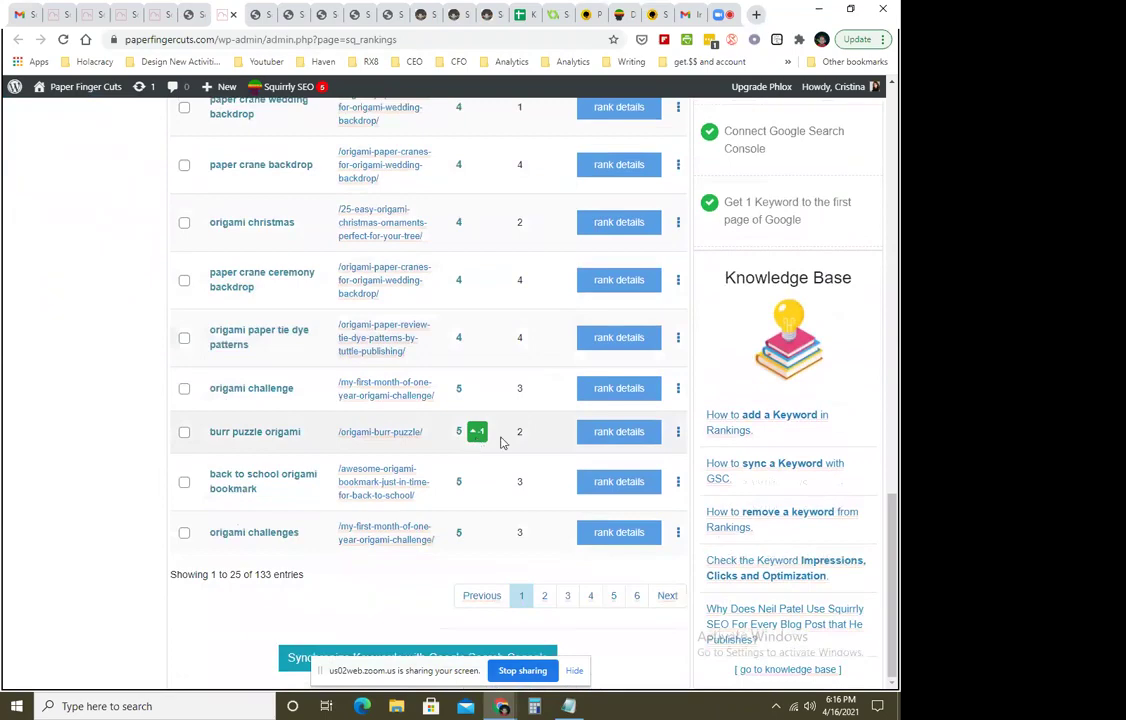
{"action": "scroll", "coordinate": [505, 445], "scroll_direction": "up", "scroll_amount": 15}
{"action": "scroll", "coordinate": [528, 467], "scroll_direction": "down", "scroll_amount": 10}
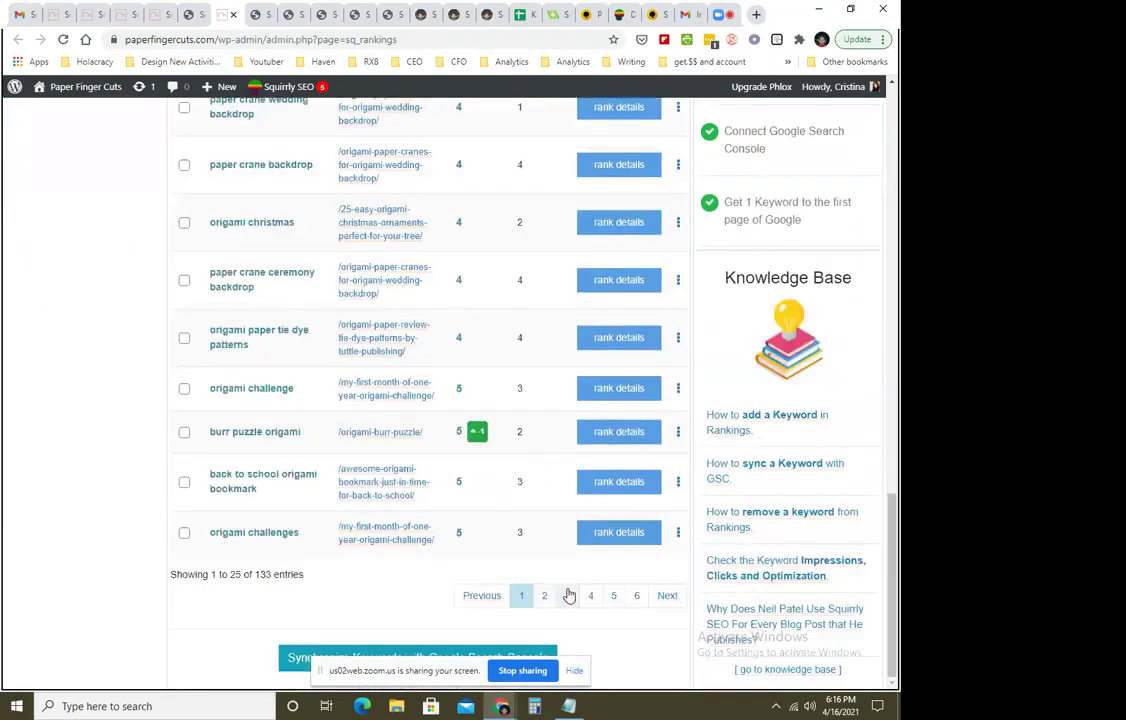
{"action": "scroll", "coordinate": [568, 564], "scroll_direction": "up", "scroll_amount": 12}
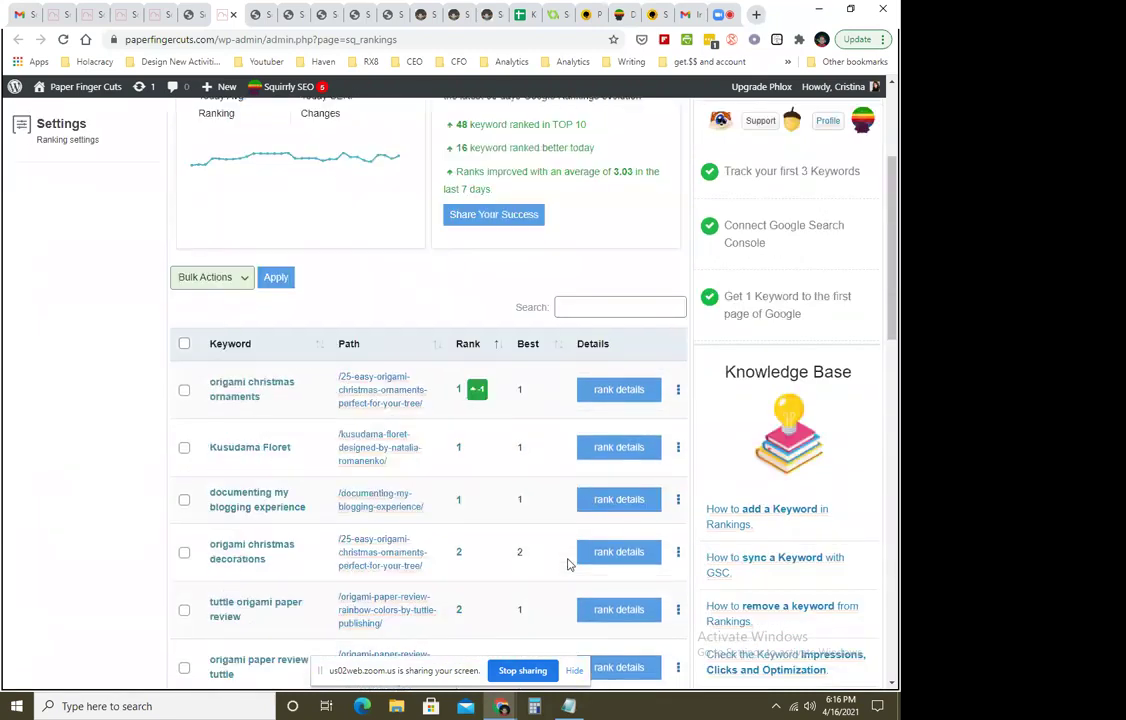
Highlight the Progress & Achievements lines on top 10 keywords, keywords ranked better today, and the last 7 days' improvement.
{"action": "scroll", "coordinate": [567, 565], "scroll_direction": "up", "scroll_amount": 5}
{"action": "left_click_drag", "start_coordinate": [455, 355], "coordinate": [611, 357]}
{"action": "left_click", "coordinate": [592, 427]}
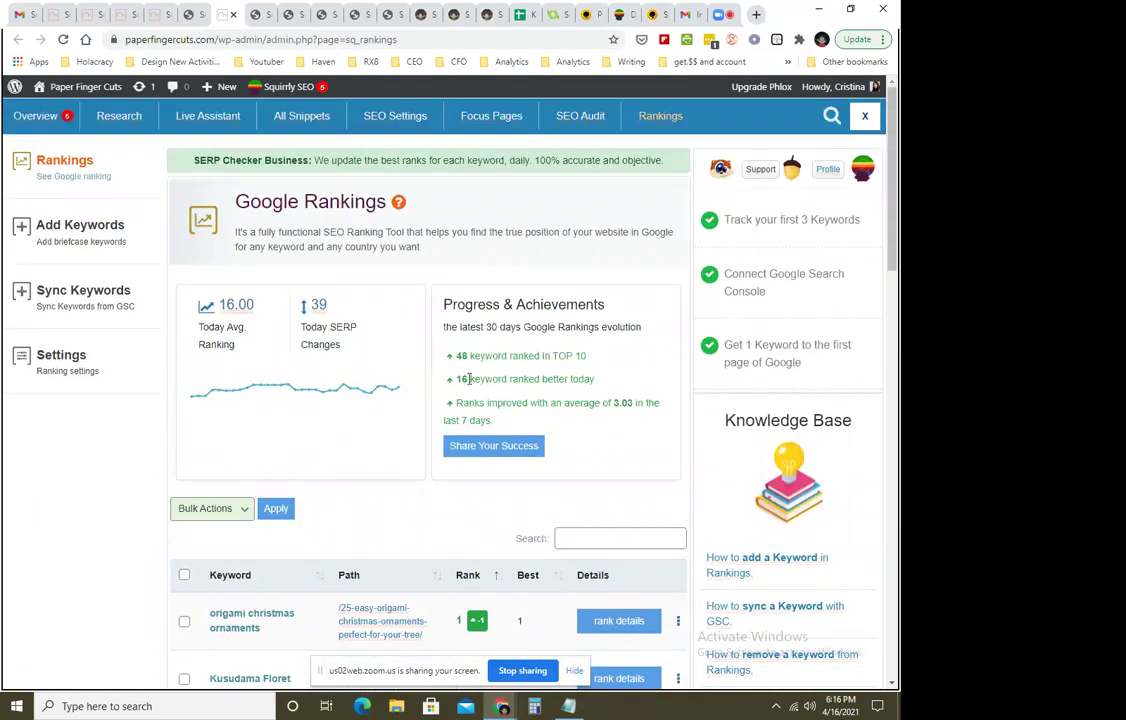
{"action": "left_click_drag", "start_coordinate": [469, 379], "coordinate": [596, 380]}
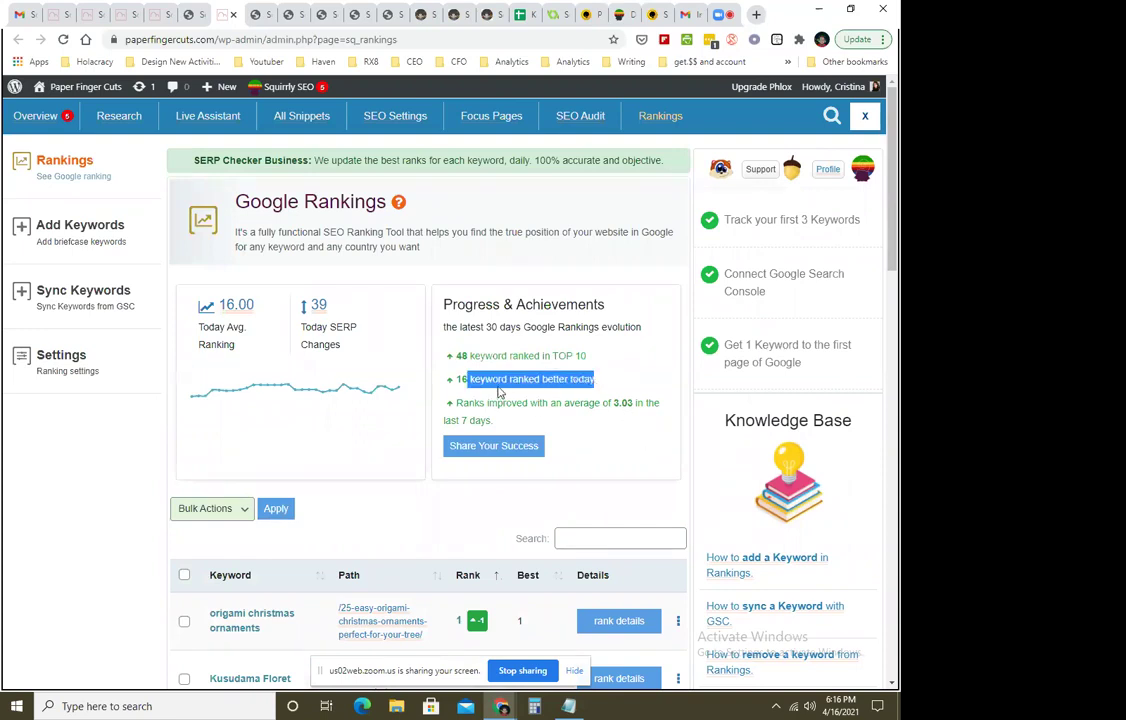
{"action": "scroll", "coordinate": [600, 473], "scroll_direction": "down", "scroll_amount": 2}
{"action": "left_click_drag", "start_coordinate": [462, 191], "coordinate": [543, 211]}
{"action": "left_click", "coordinate": [467, 324]}
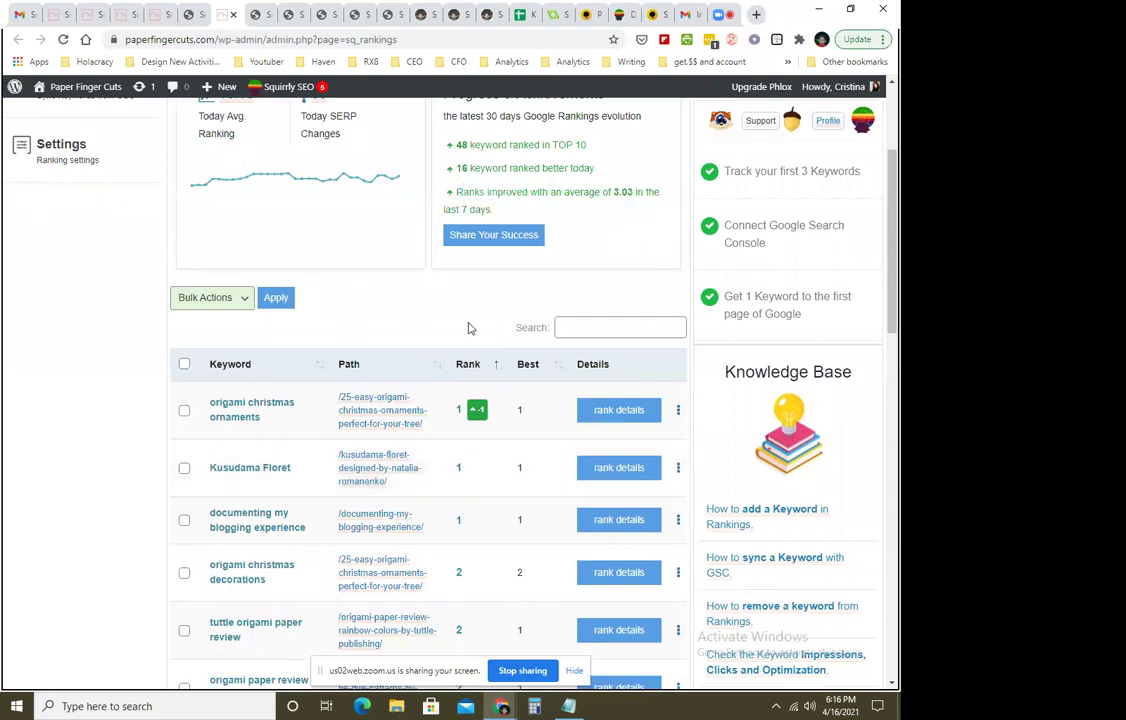
Look over the bulk actions and the Check Ranking again and Remove Keyword options of several ranked keywords.
{"action": "left_click", "coordinate": [208, 299]}
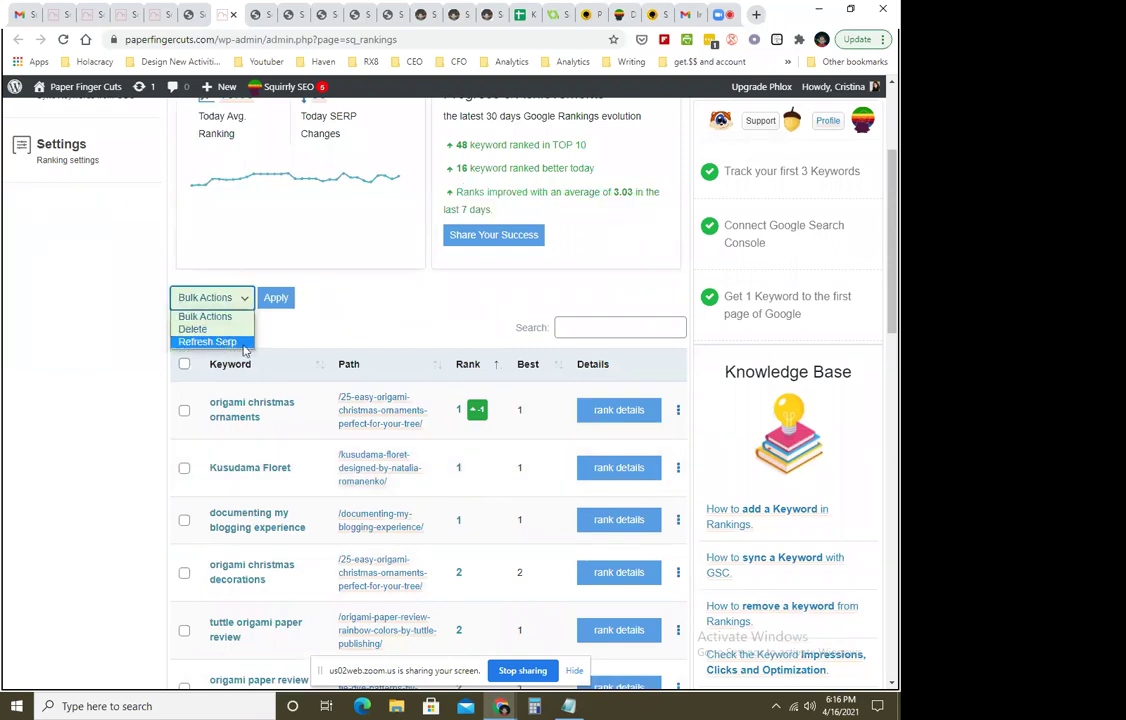
{"action": "left_click", "coordinate": [500, 309]}
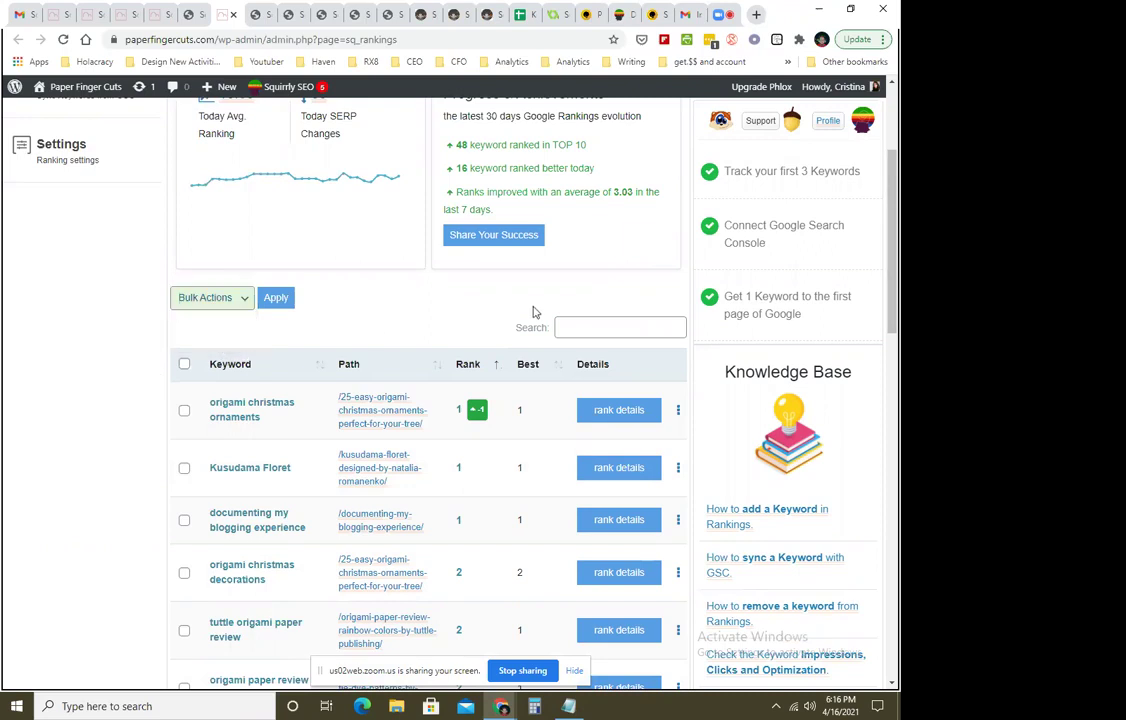
{"action": "left_click", "coordinate": [678, 410]}
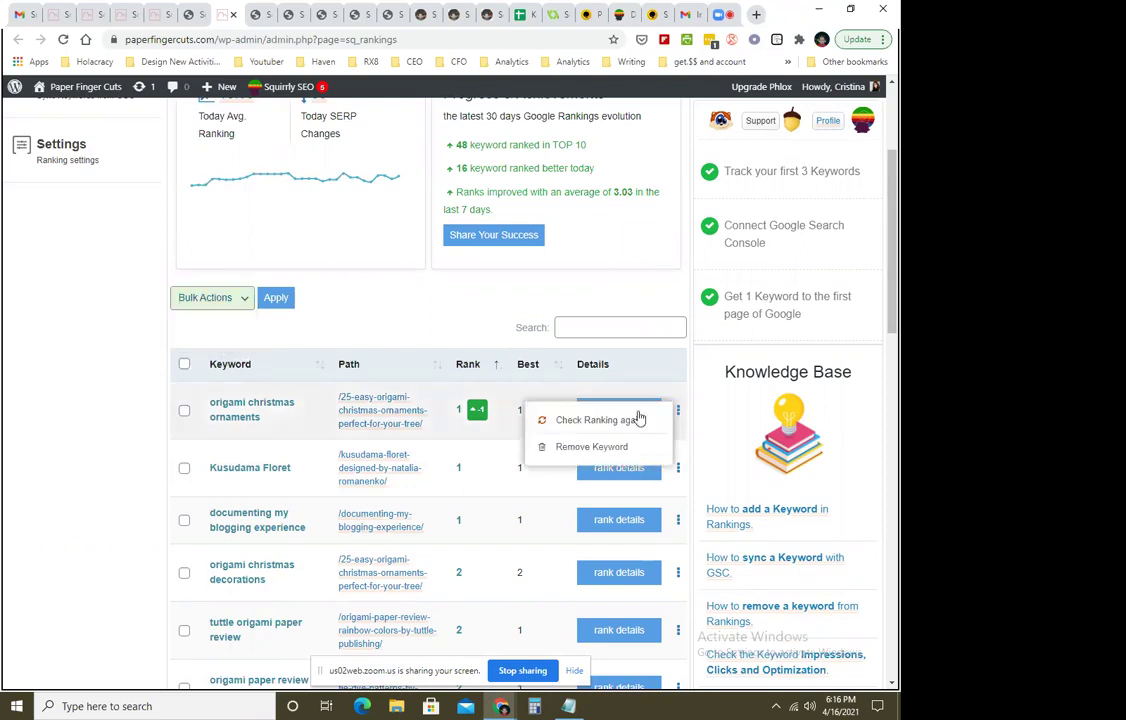
{"action": "left_click", "coordinate": [678, 467]}
{"action": "left_click", "coordinate": [678, 521]}
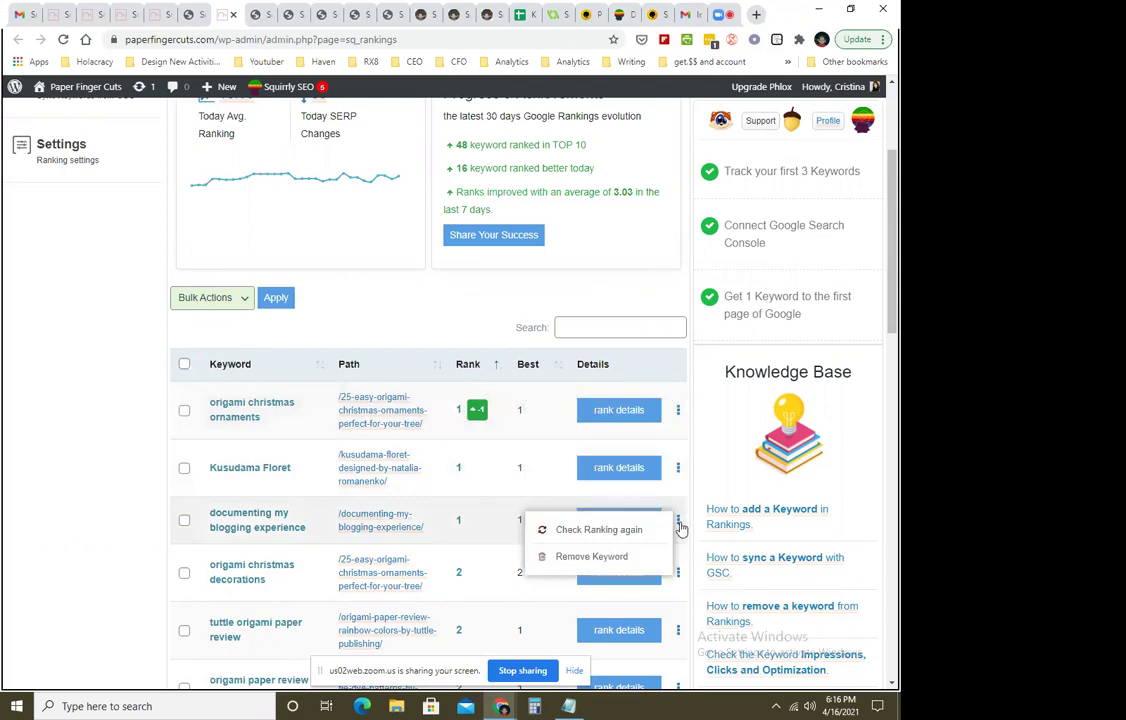
{"action": "left_click", "coordinate": [628, 529]}
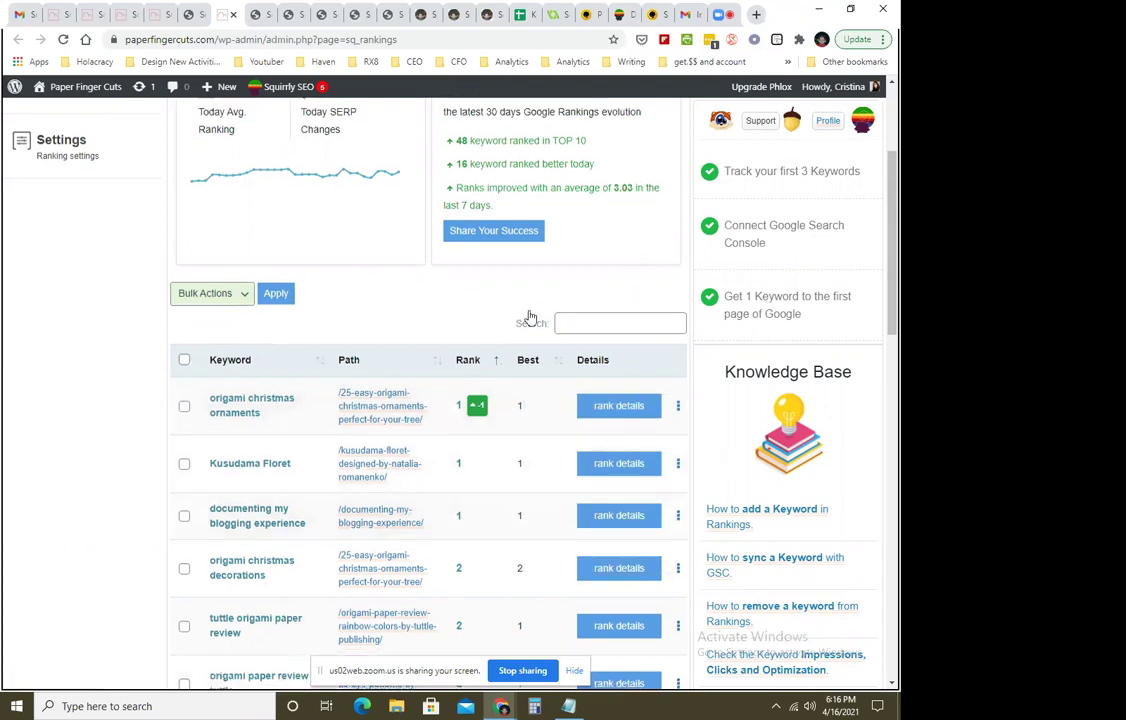
{"action": "scroll", "coordinate": [528, 315], "scroll_direction": "down", "scroll_amount": 3}
{"action": "left_click", "coordinate": [678, 432]}
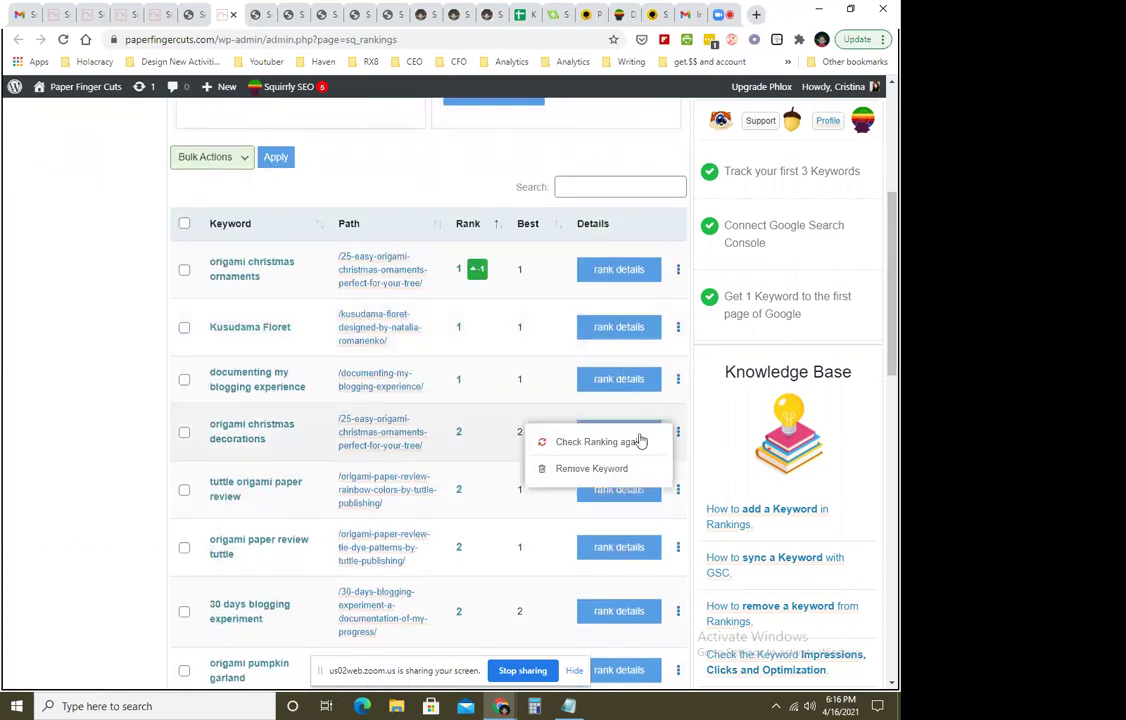
{"action": "left_click", "coordinate": [605, 445]}
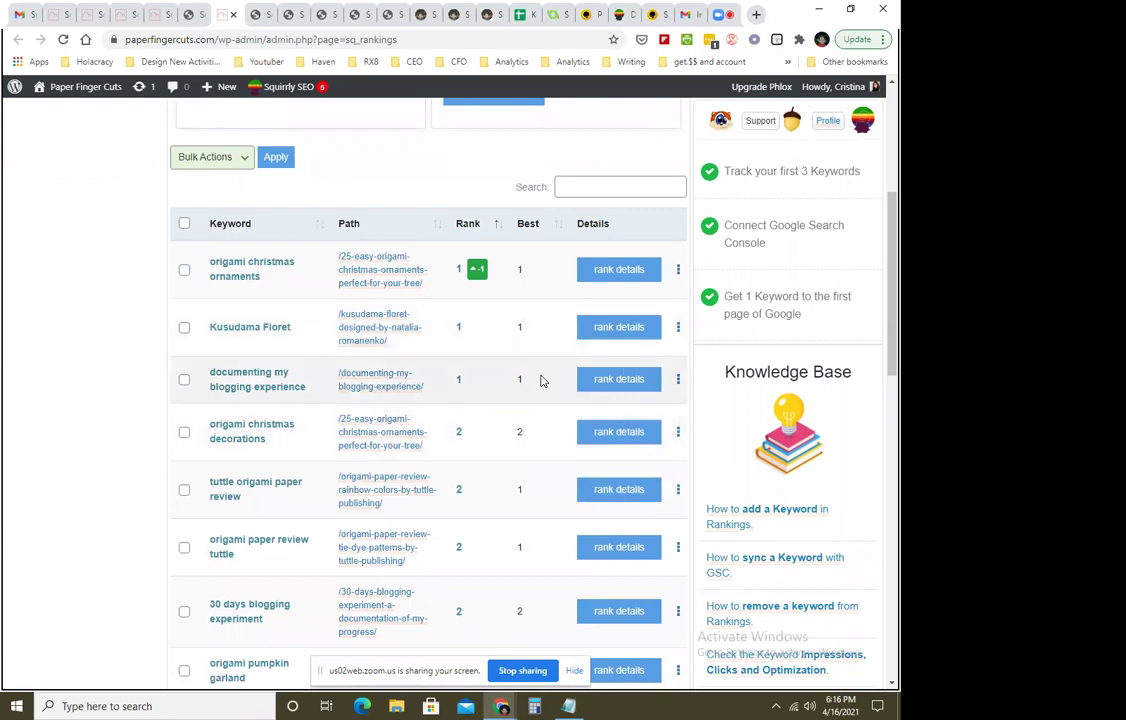
Compare the current and best ranks of the keywords throughout the Google Rankings list.
{"action": "scroll", "coordinate": [548, 401], "scroll_direction": "down", "scroll_amount": 1}
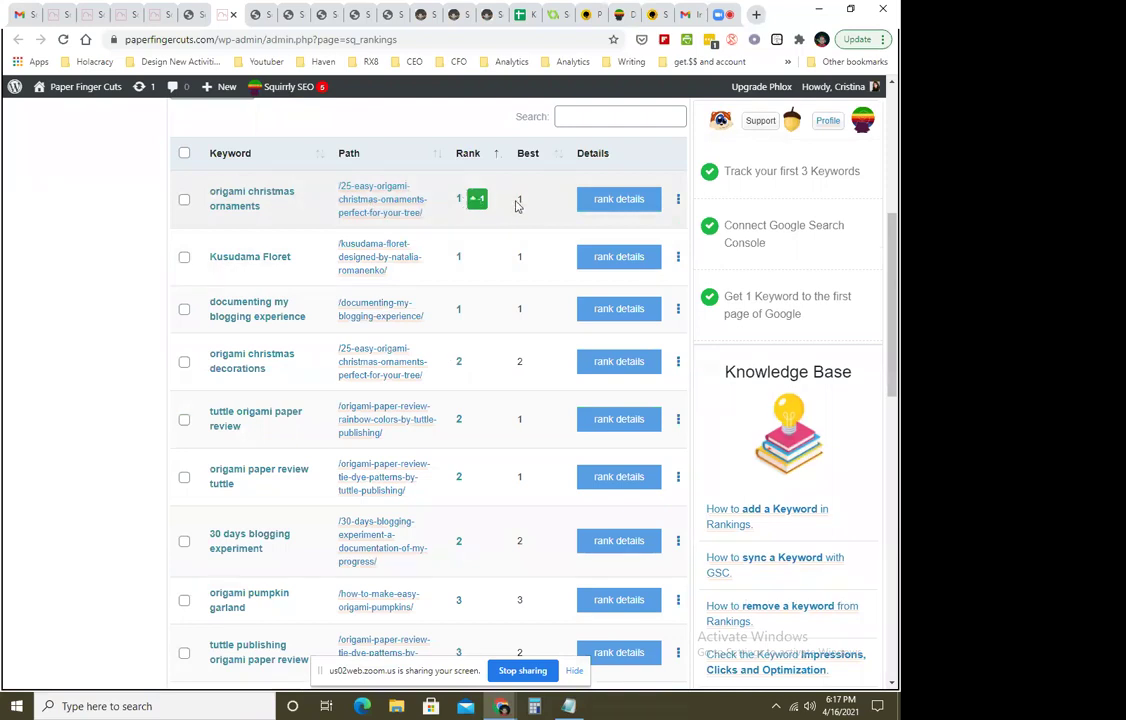
{"action": "scroll", "coordinate": [525, 420], "scroll_direction": "down", "scroll_amount": 2}
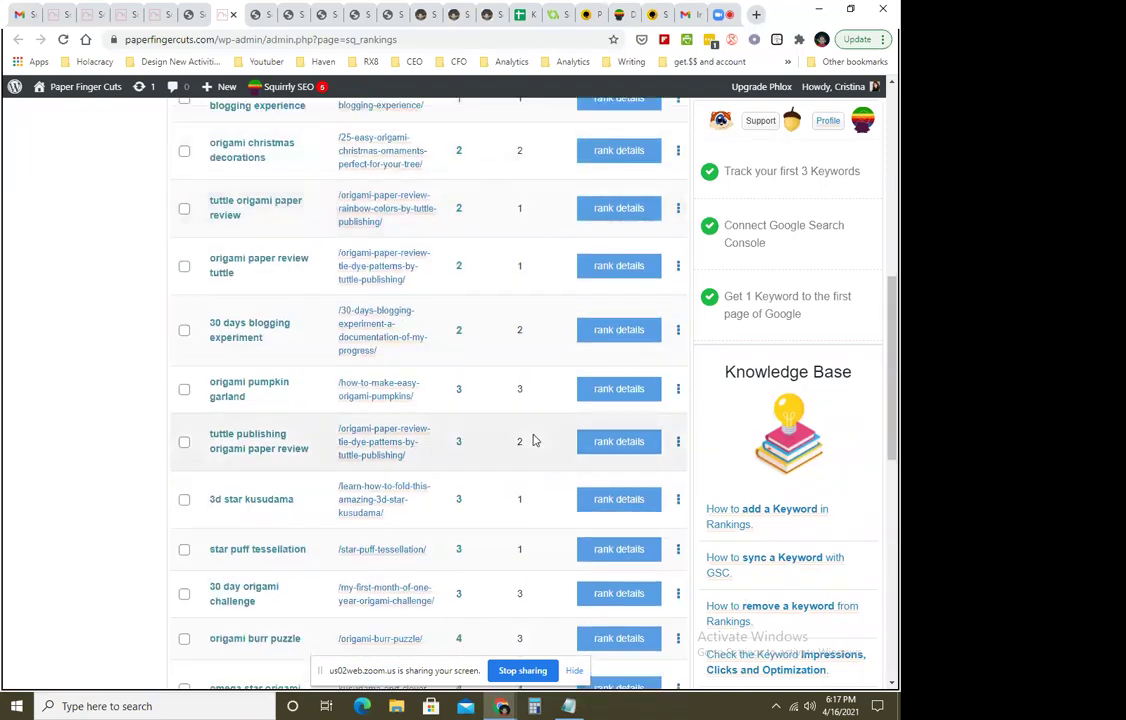
{"action": "scroll", "coordinate": [533, 440], "scroll_direction": "down", "scroll_amount": 2}
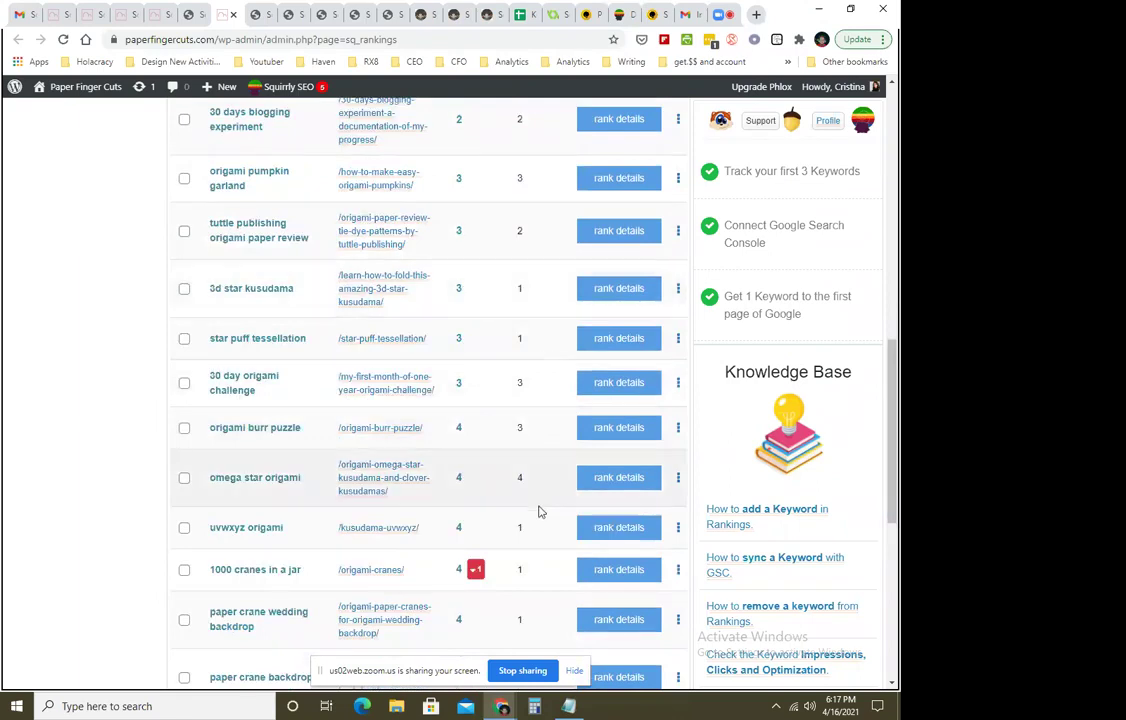
{"action": "scroll", "coordinate": [538, 509], "scroll_direction": "down", "scroll_amount": 2}
{"action": "scroll", "coordinate": [529, 485], "scroll_direction": "up", "scroll_amount": 3}
{"action": "scroll", "coordinate": [530, 494], "scroll_direction": "up", "scroll_amount": 4}
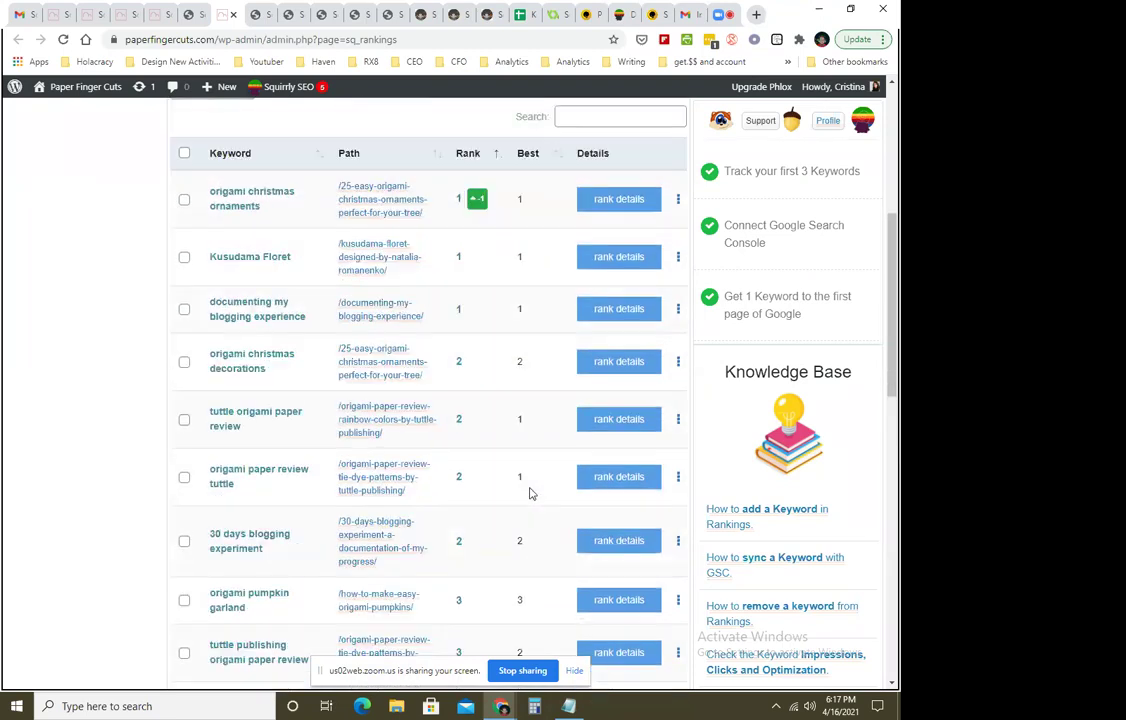
Examine the impressions, clicks, optimization and social shares in the rank details of "origami christmas ornaments", and close them.
{"action": "left_click", "coordinate": [630, 208]}
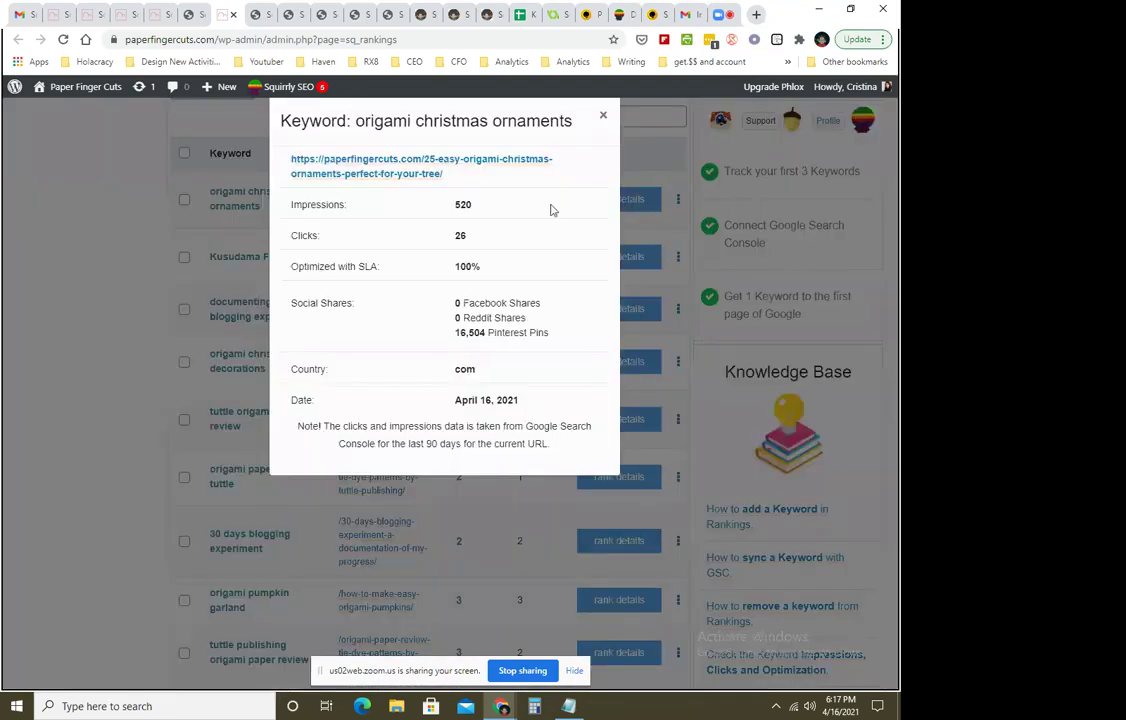
{"action": "left_click_drag", "start_coordinate": [311, 204], "coordinate": [503, 211]}
{"action": "left_click_drag", "start_coordinate": [300, 238], "coordinate": [513, 234]}
{"action": "left_click", "coordinate": [318, 272]}
{"action": "left_click_drag", "start_coordinate": [318, 272], "coordinate": [528, 270]}
{"action": "left_click_drag", "start_coordinate": [291, 302], "coordinate": [548, 330]}
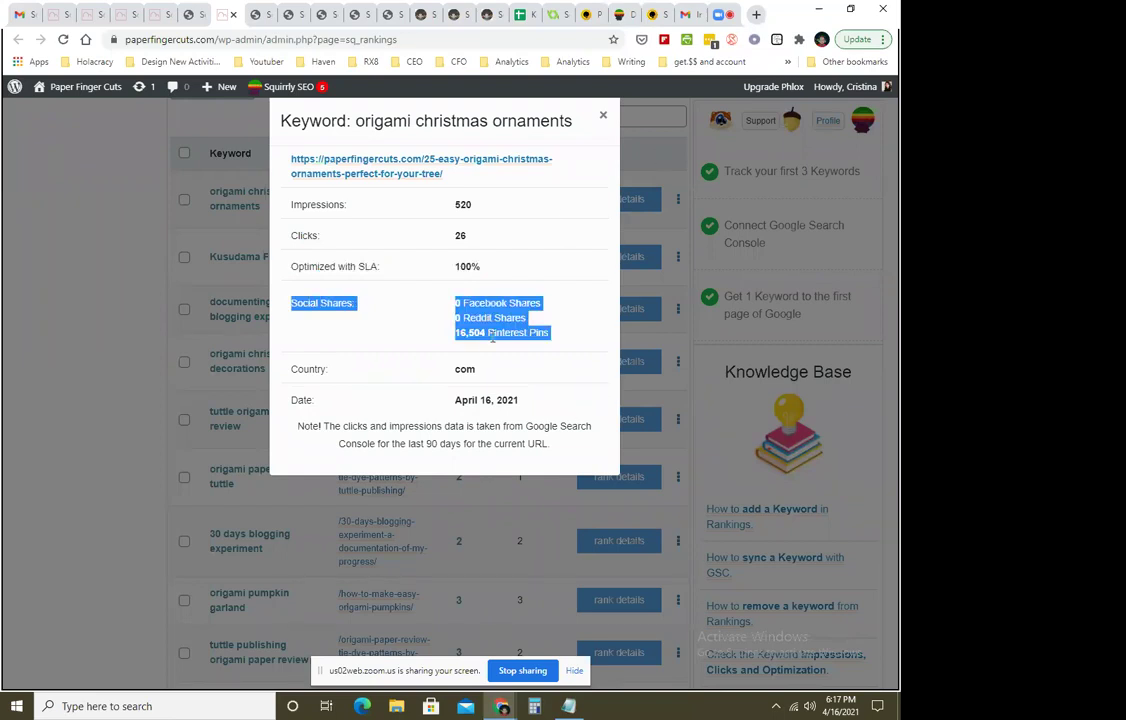
{"action": "left_click", "coordinate": [603, 115]}
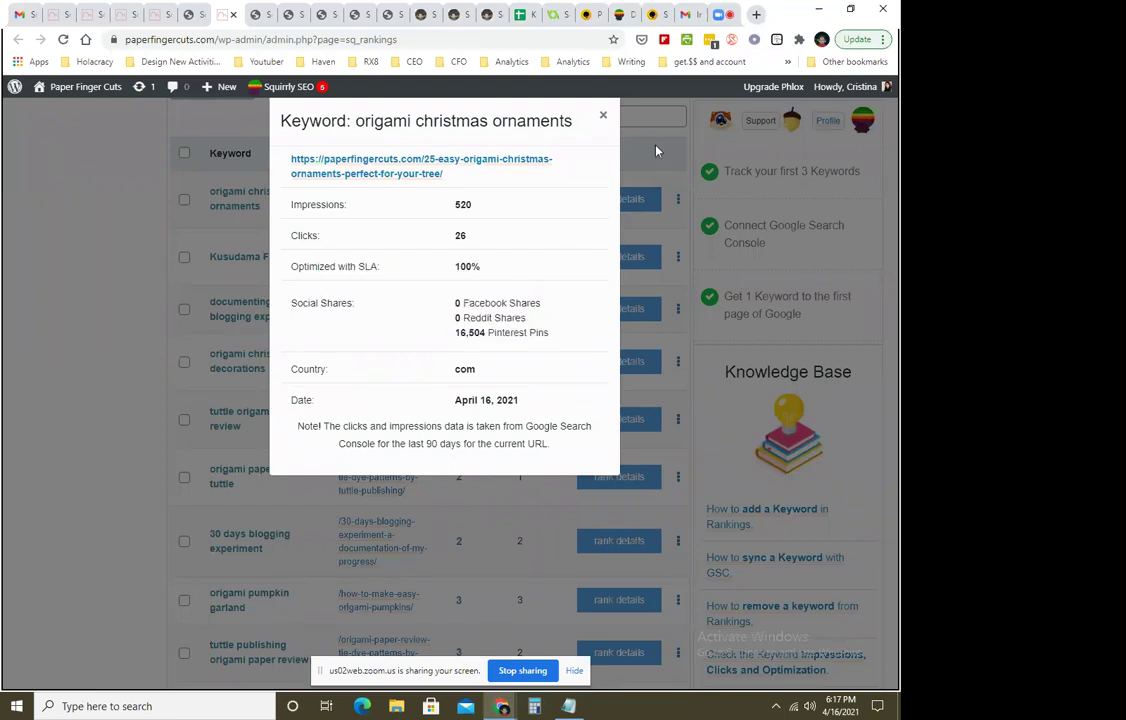
{"action": "scroll", "coordinate": [645, 452], "scroll_direction": "up", "scroll_amount": 2}
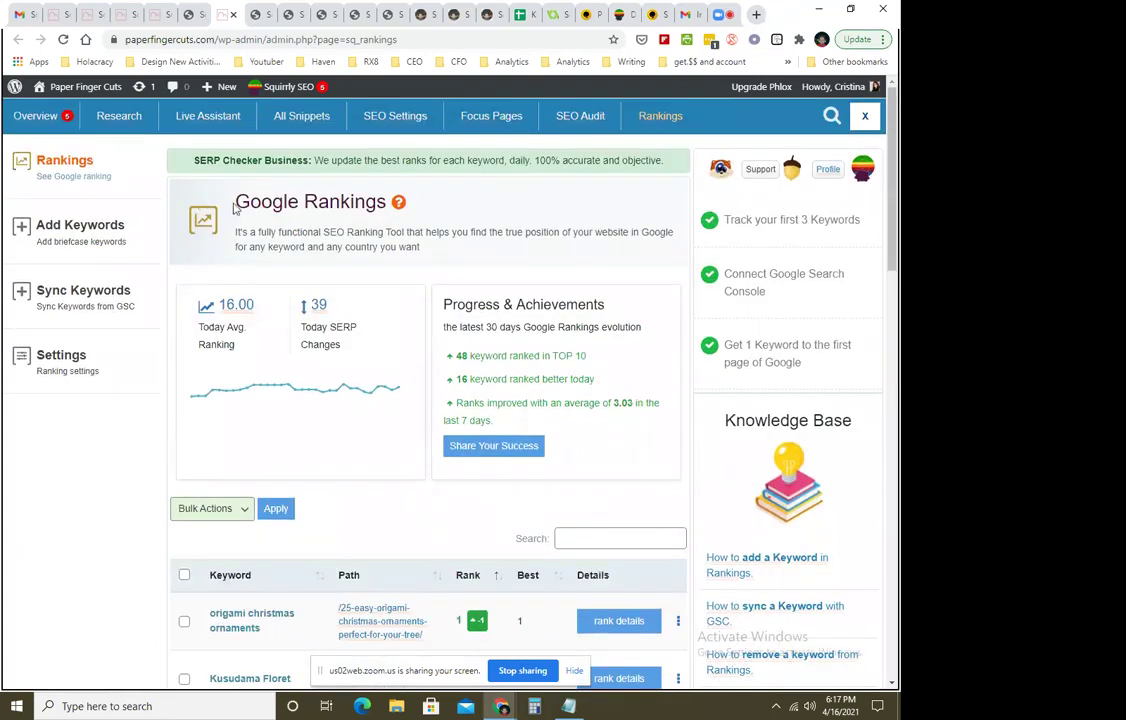
Switch to the Service Cheetah keyword research results and copy the keyword "auto repair los angeles ca".
{"action": "left_click", "coordinate": [189, 15]}
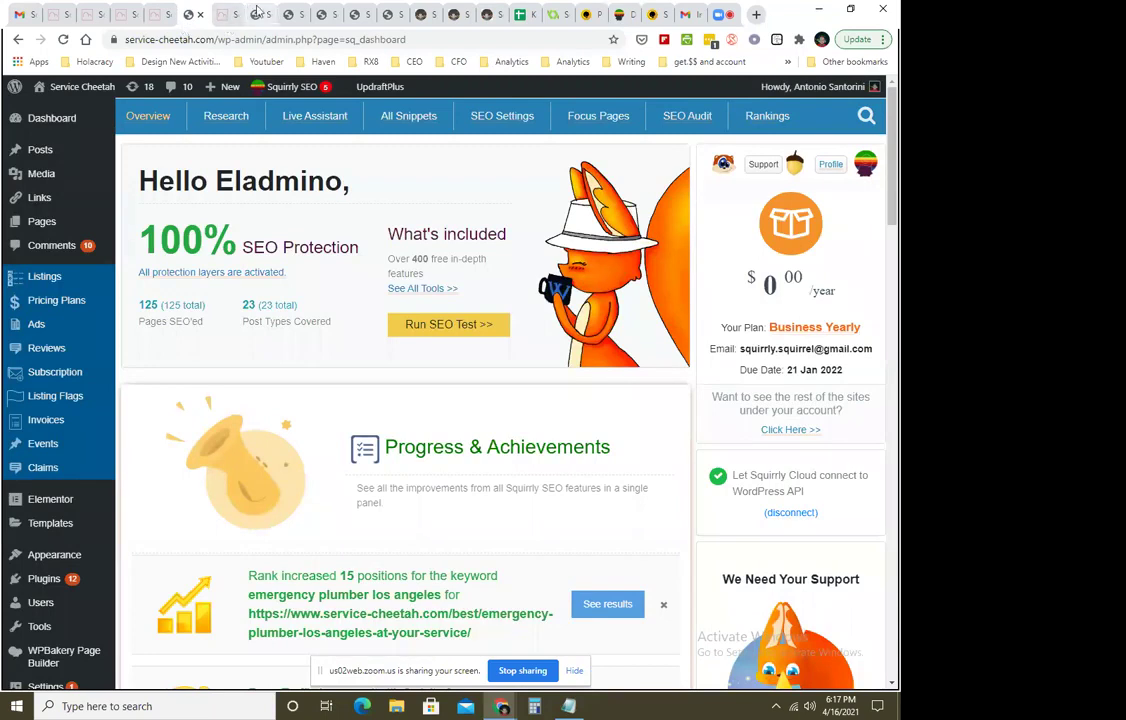
{"action": "left_click", "coordinate": [257, 13]}
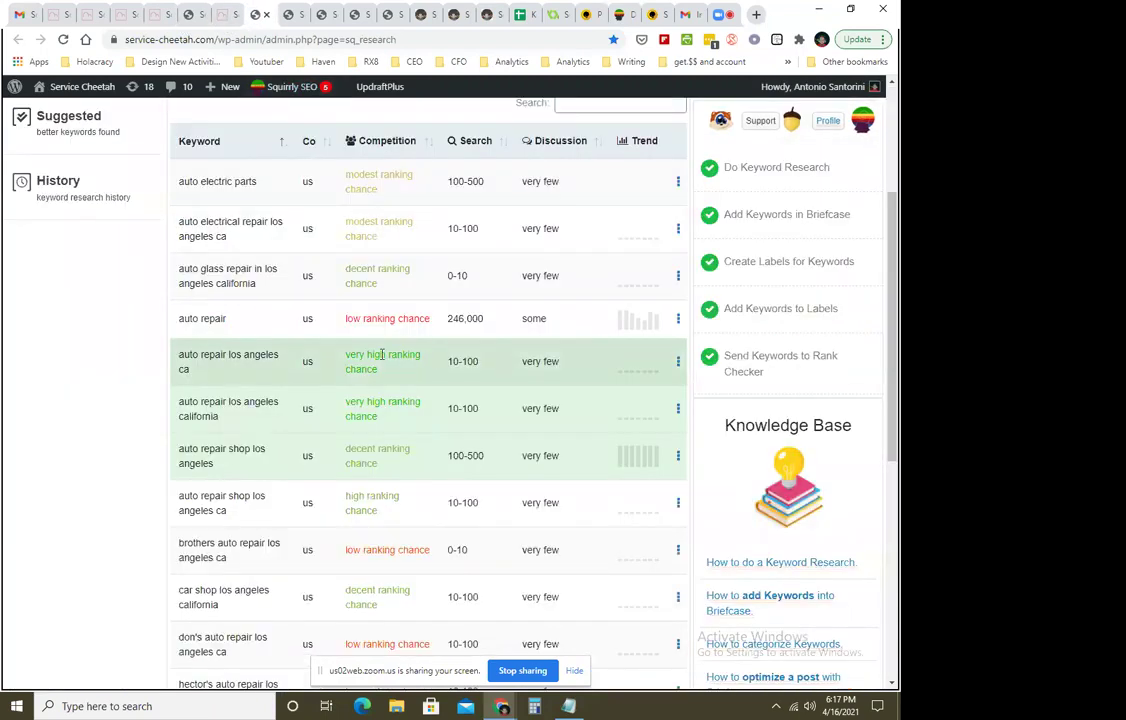
{"action": "triple_click", "coordinate": [250, 362]}
{"action": "right_click", "coordinate": [250, 362]}
{"action": "key", "text": "ctrl+c"}
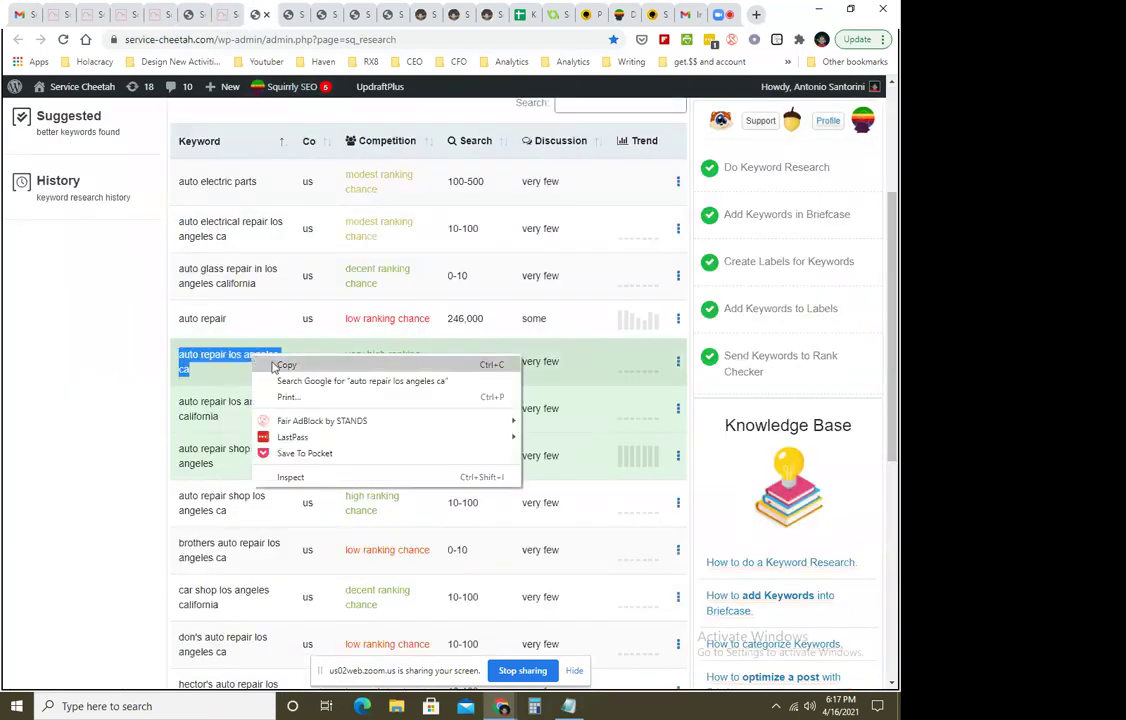
Open a new Service Cheetah post in a new tab and switch to it.
{"action": "scroll", "coordinate": [310, 425], "scroll_direction": "up", "scroll_amount": 1}
{"action": "scroll", "coordinate": [310, 425], "scroll_direction": "up", "scroll_amount": 2}
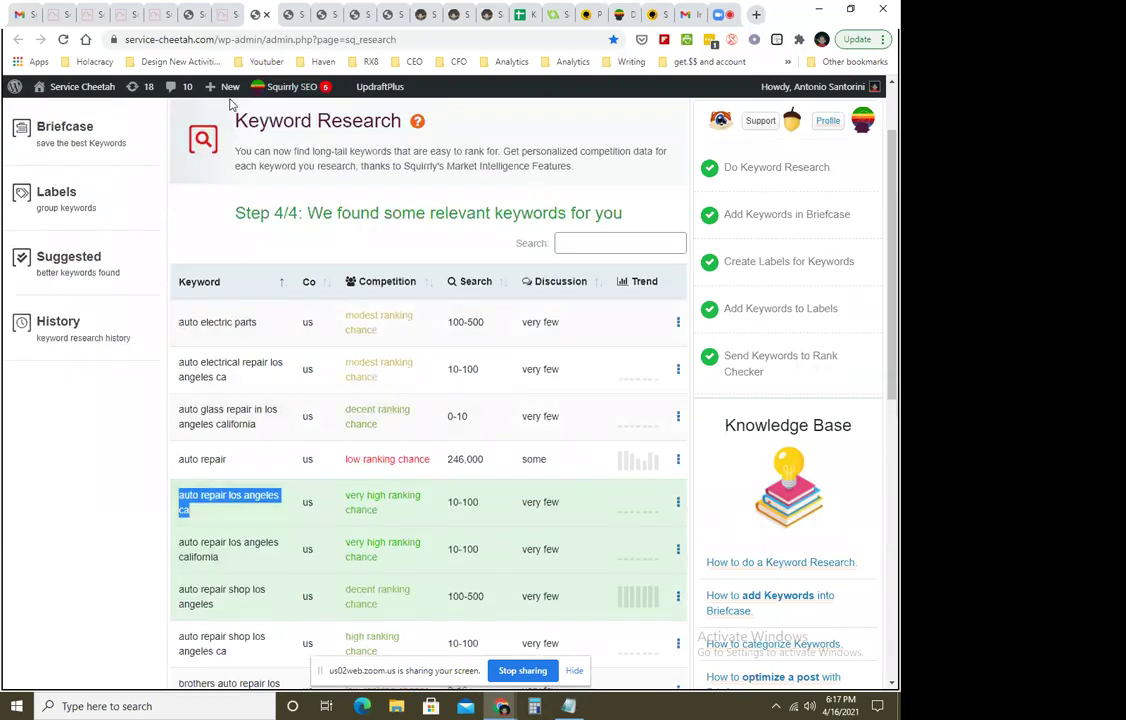
{"action": "mouse_move", "coordinate": [222, 90]}
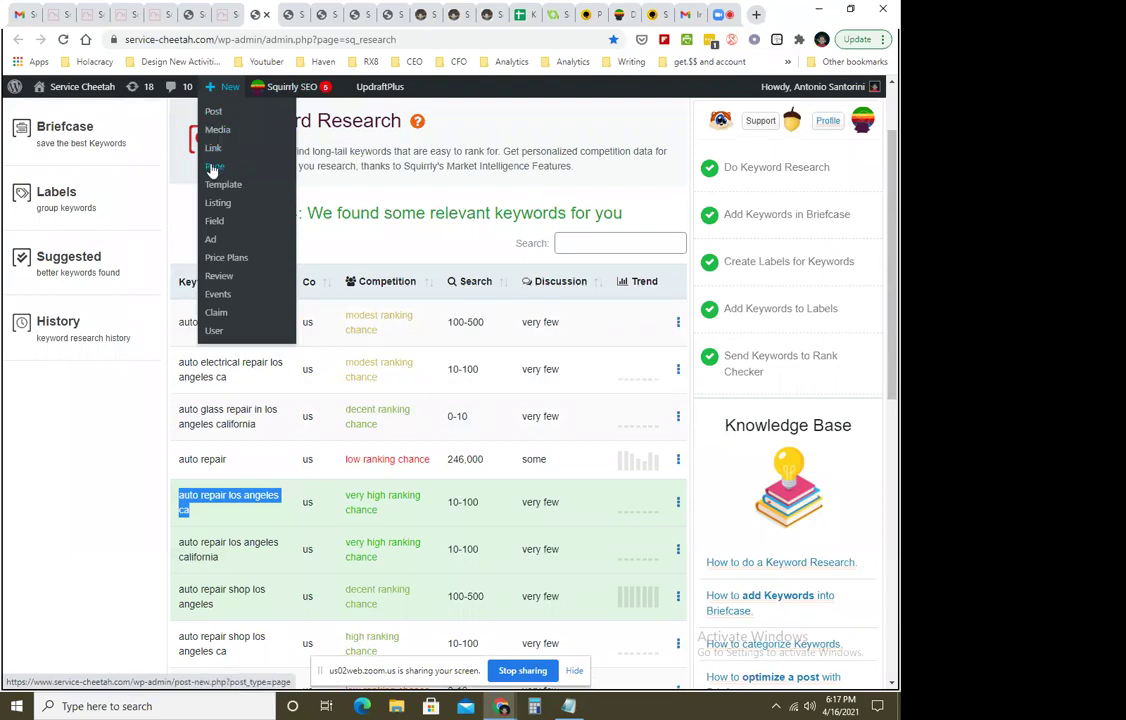
{"action": "right_click", "coordinate": [212, 112]}
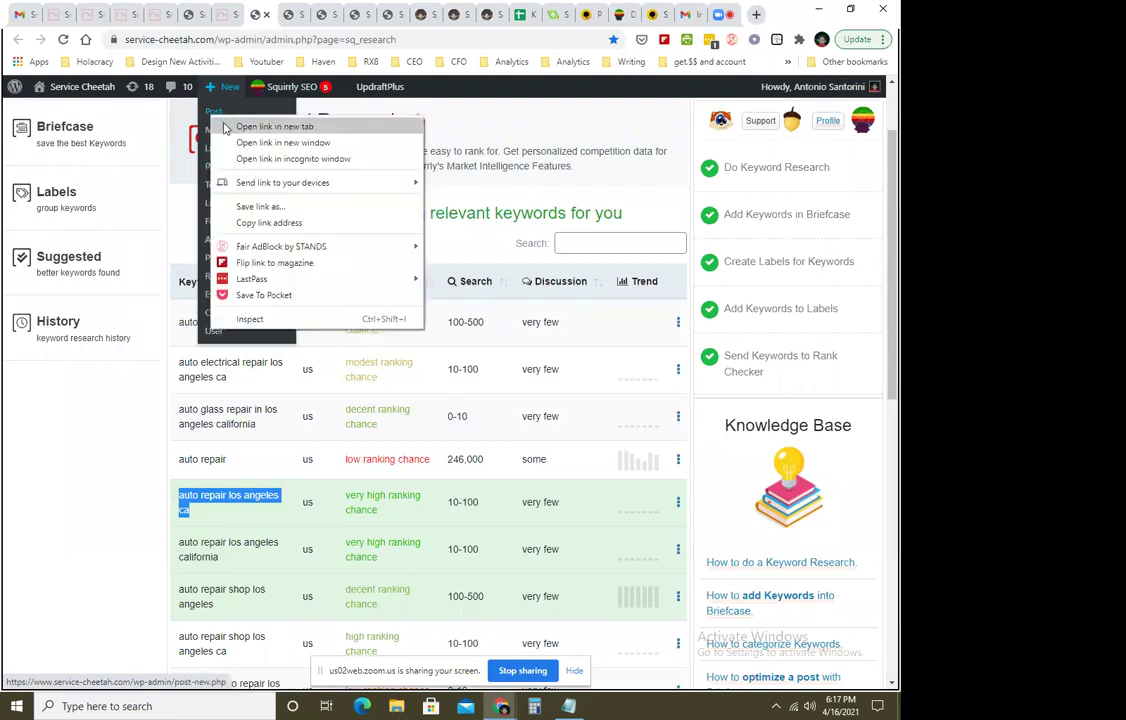
{"action": "left_click", "coordinate": [220, 121]}
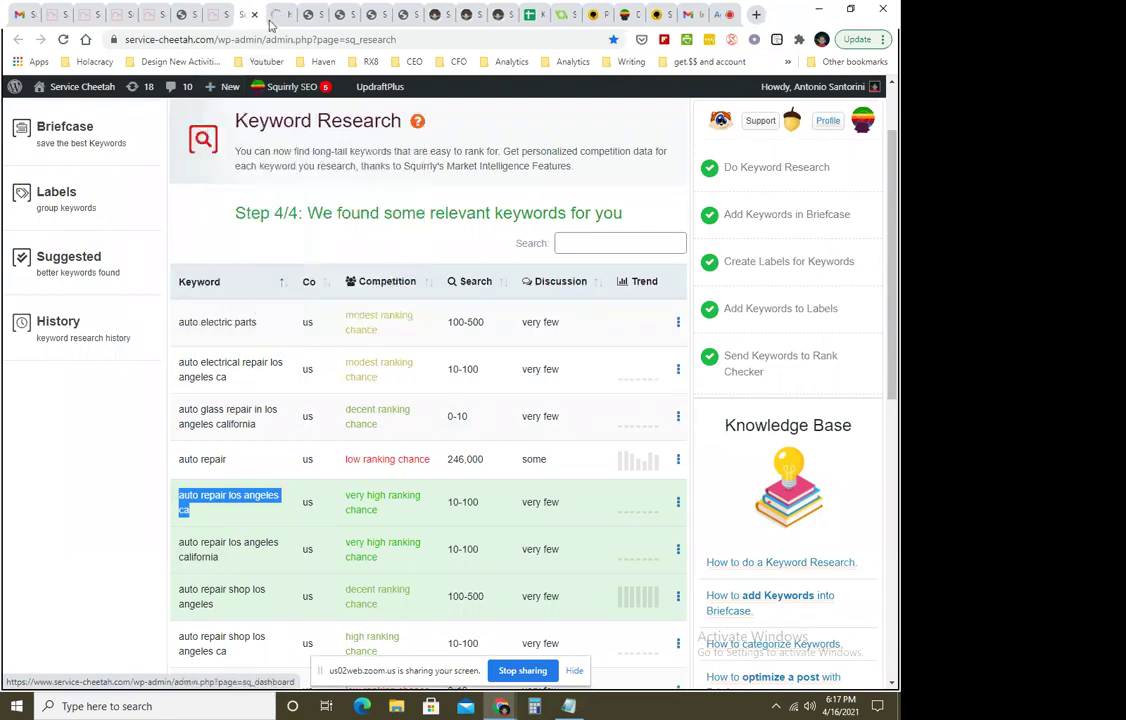
{"action": "left_click", "coordinate": [277, 14]}
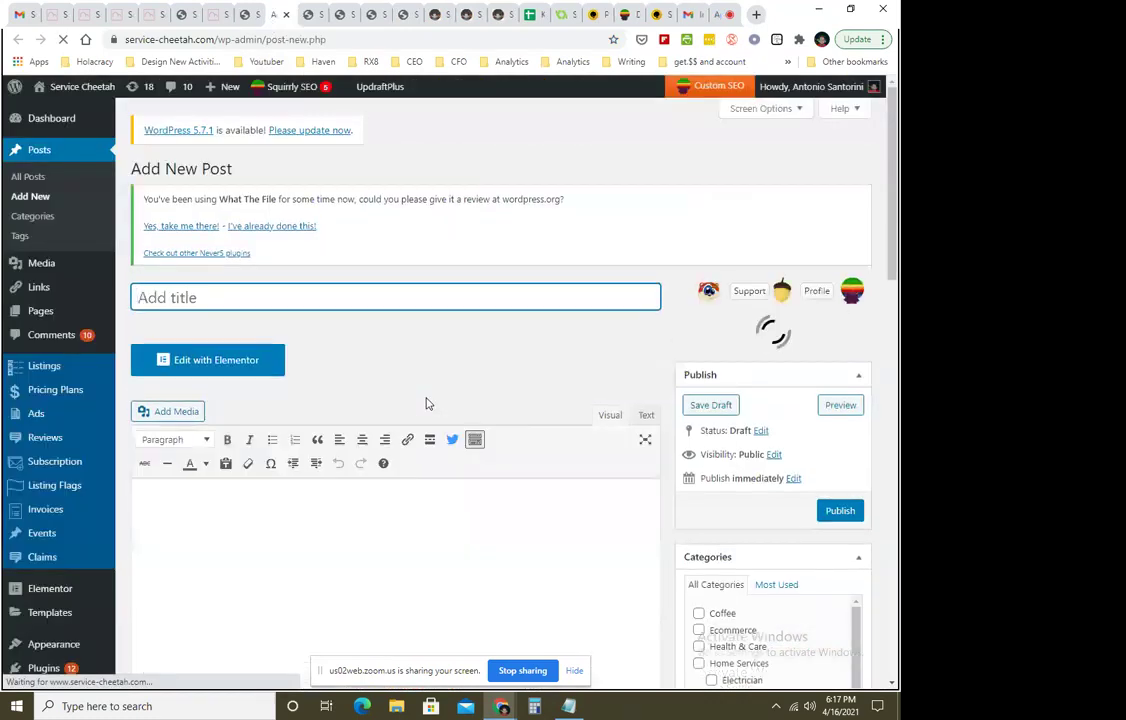
Enter "auto repair los angeles ca" as the Squirrly Live Assistant keyword for the new post.
{"action": "left_click", "coordinate": [716, 375]}
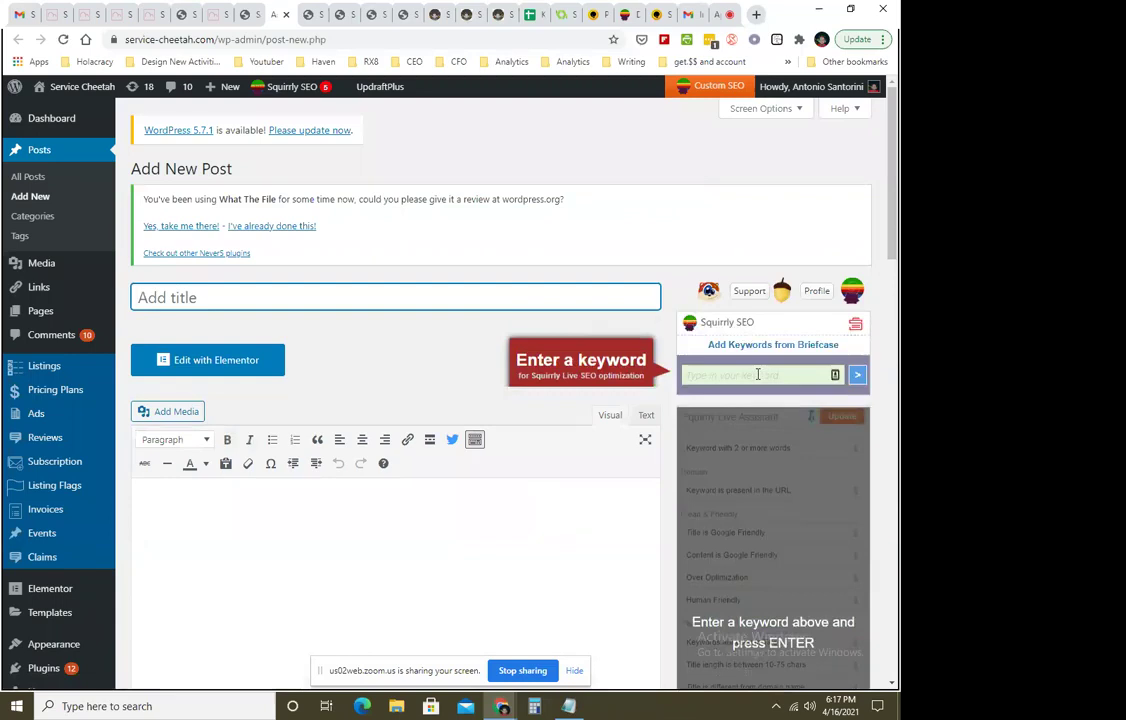
{"action": "left_click", "coordinate": [758, 374]}
{"action": "key", "text": "ctrl+v"}
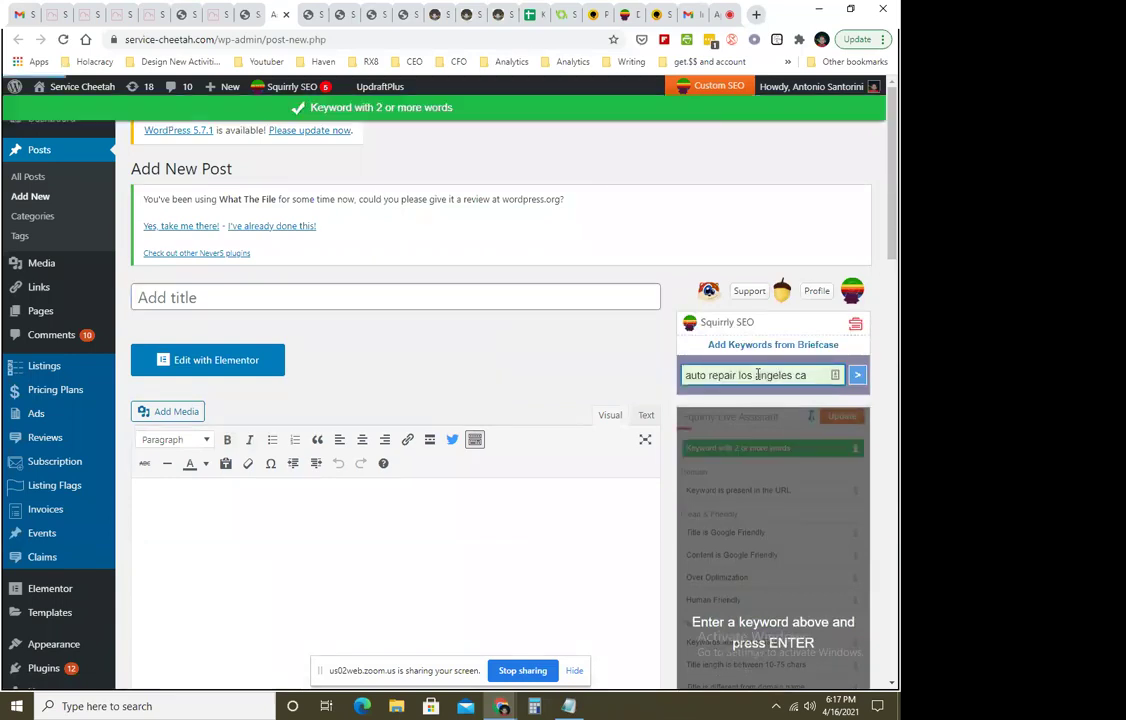
{"action": "key", "text": "Return"}
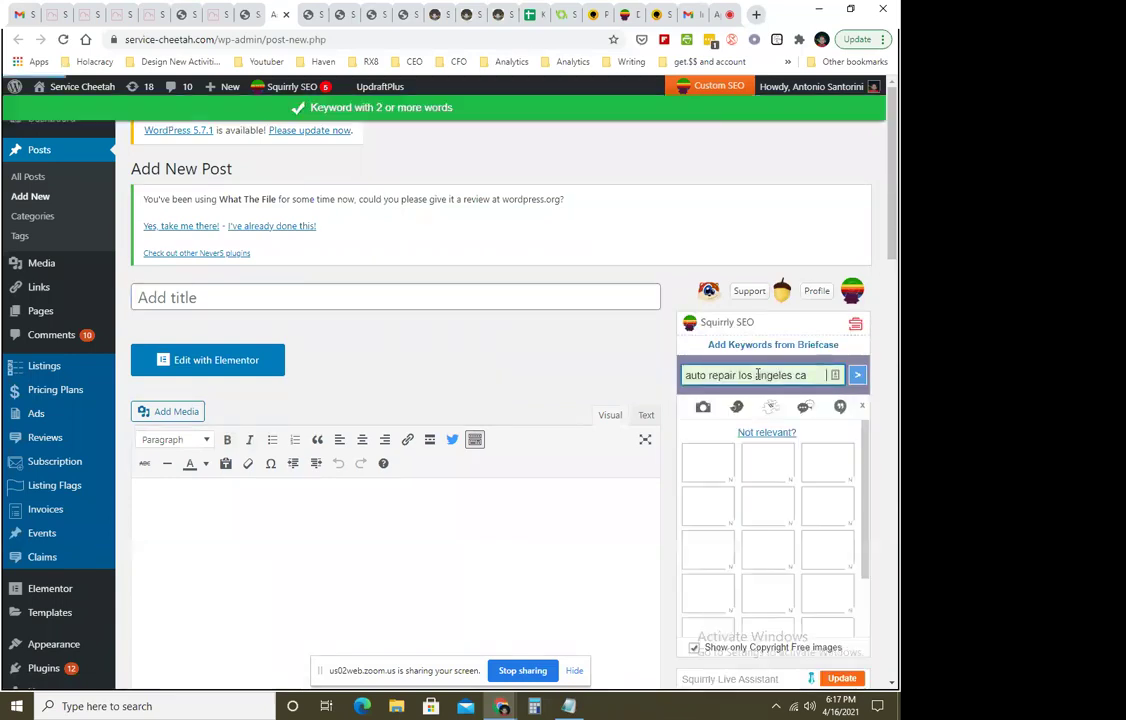
Browse the copyright-free image and article suggestions for the keyword, open the alternative research search, and close the suggestions.
{"action": "scroll", "coordinate": [872, 414], "scroll_direction": "down", "scroll_amount": 1}
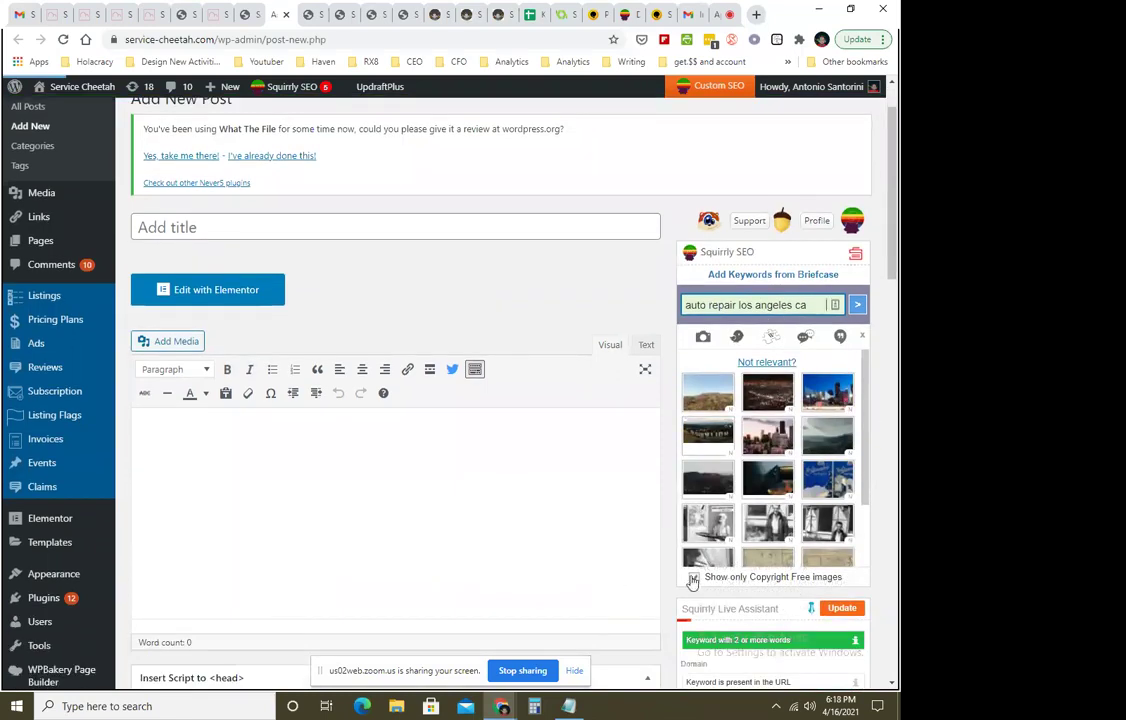
{"action": "left_click", "coordinate": [695, 578]}
{"action": "left_click", "coordinate": [768, 338]}
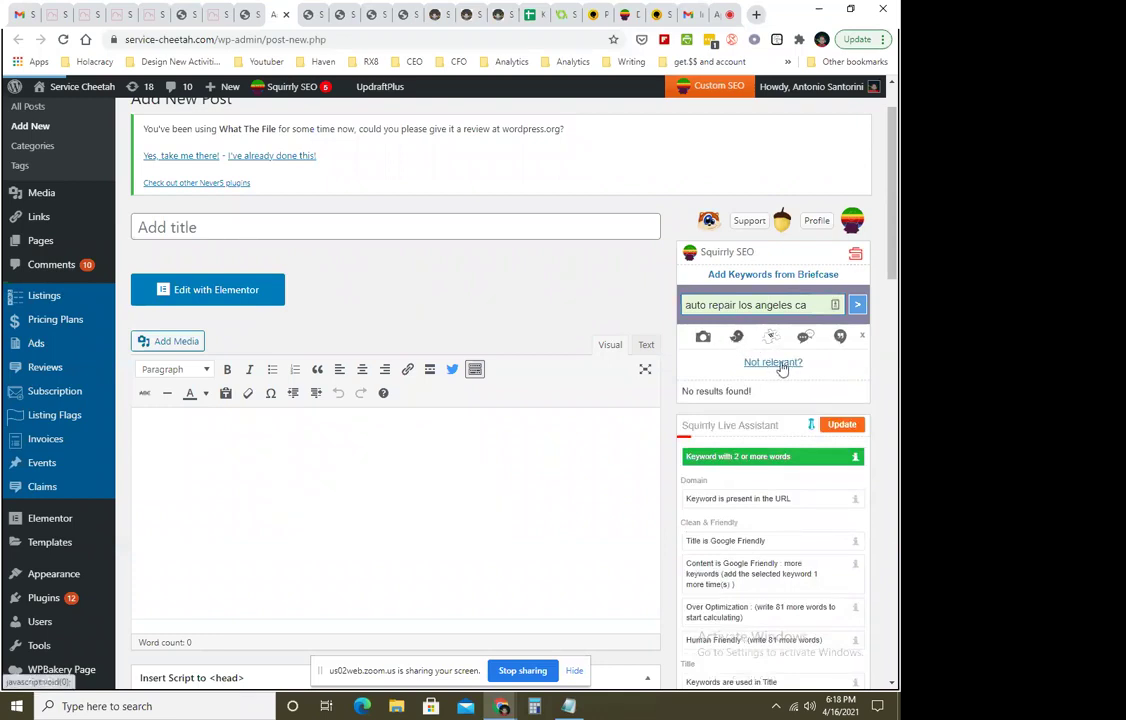
{"action": "left_click", "coordinate": [773, 363]}
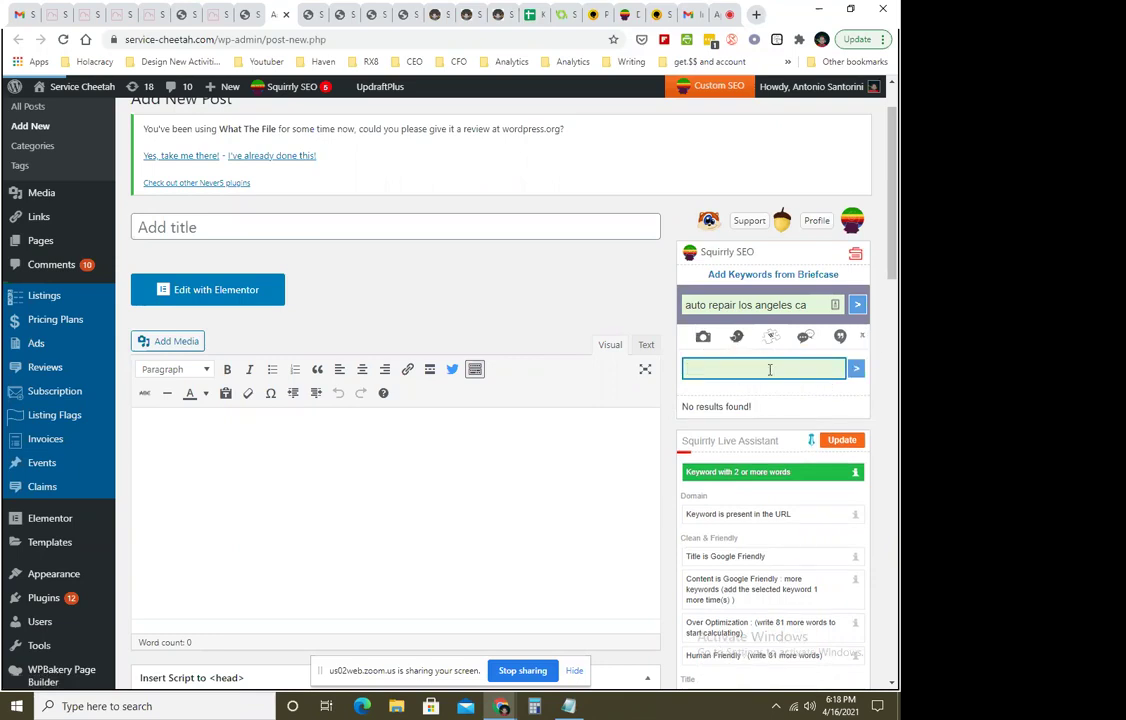
{"action": "left_click", "coordinate": [866, 340]}
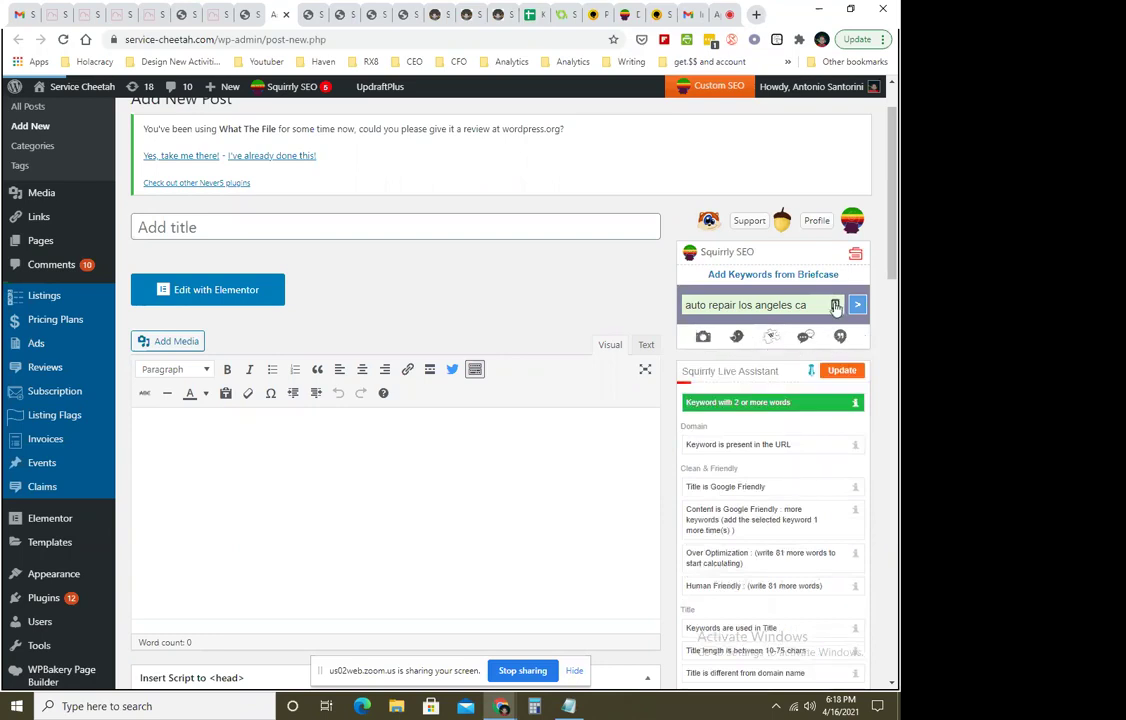
Add the keywords "service companies" and "racing circuit" to the post from the Squirrly Briefcase, and close the Briefcase.
{"action": "left_click", "coordinate": [757, 273]}
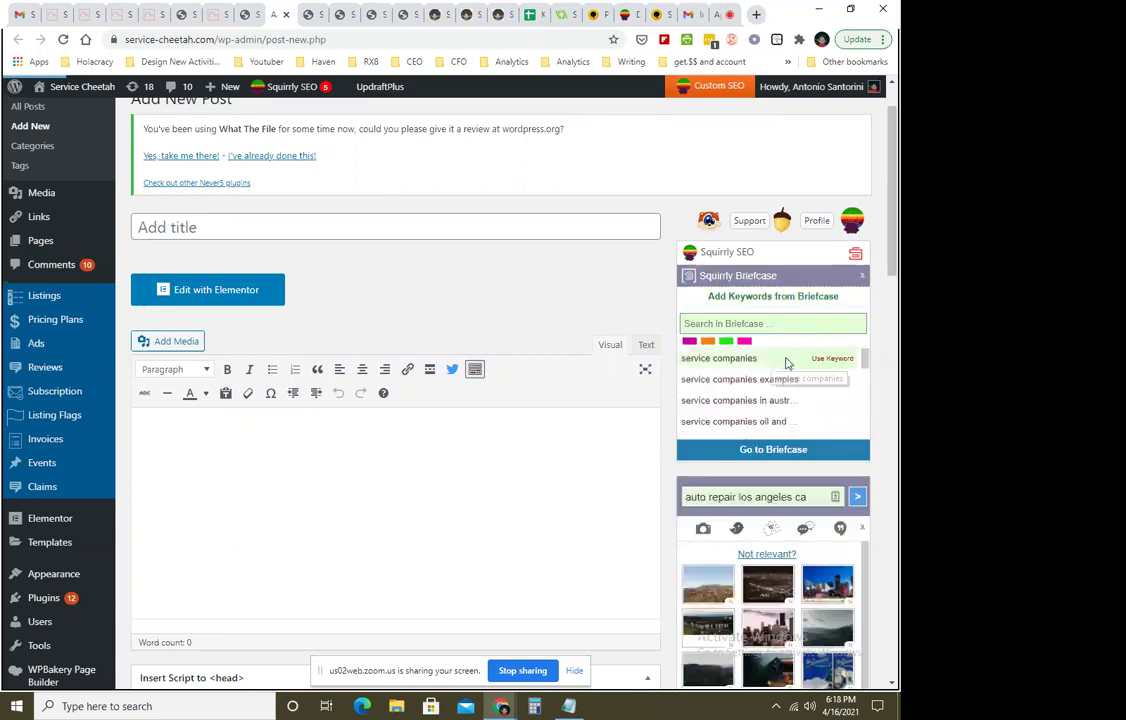
{"action": "left_click", "coordinate": [835, 359]}
{"action": "scroll", "coordinate": [798, 392], "scroll_direction": "down", "scroll_amount": 8}
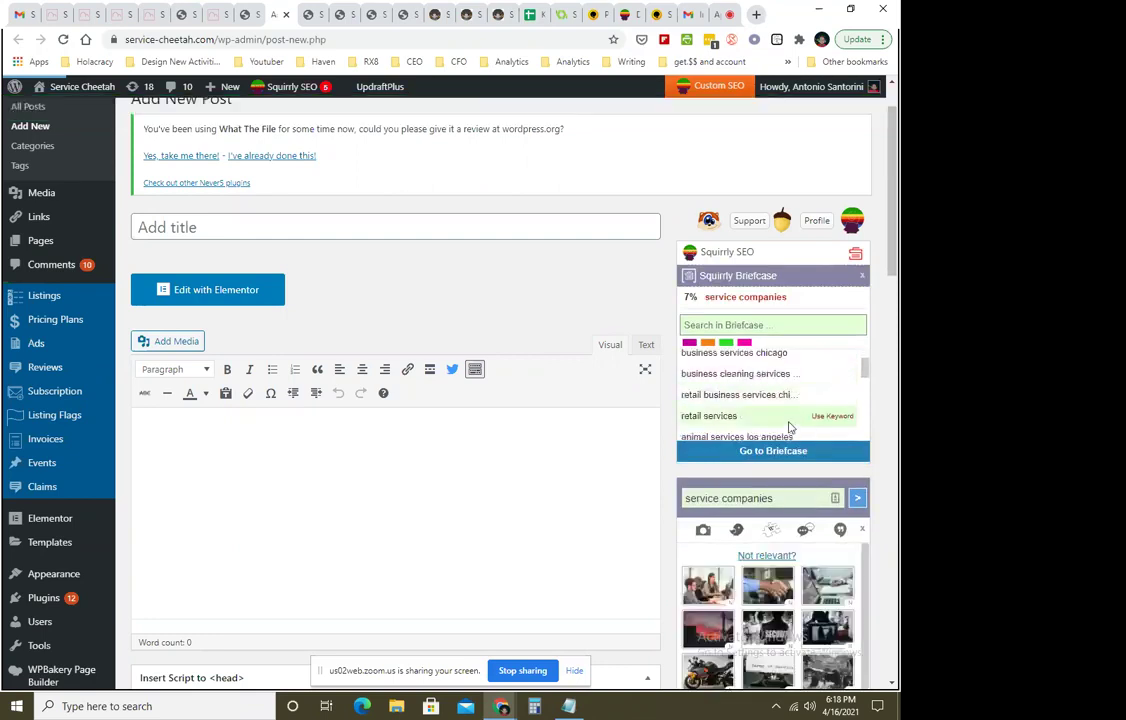
{"action": "scroll", "coordinate": [795, 418], "scroll_direction": "down", "scroll_amount": 5}
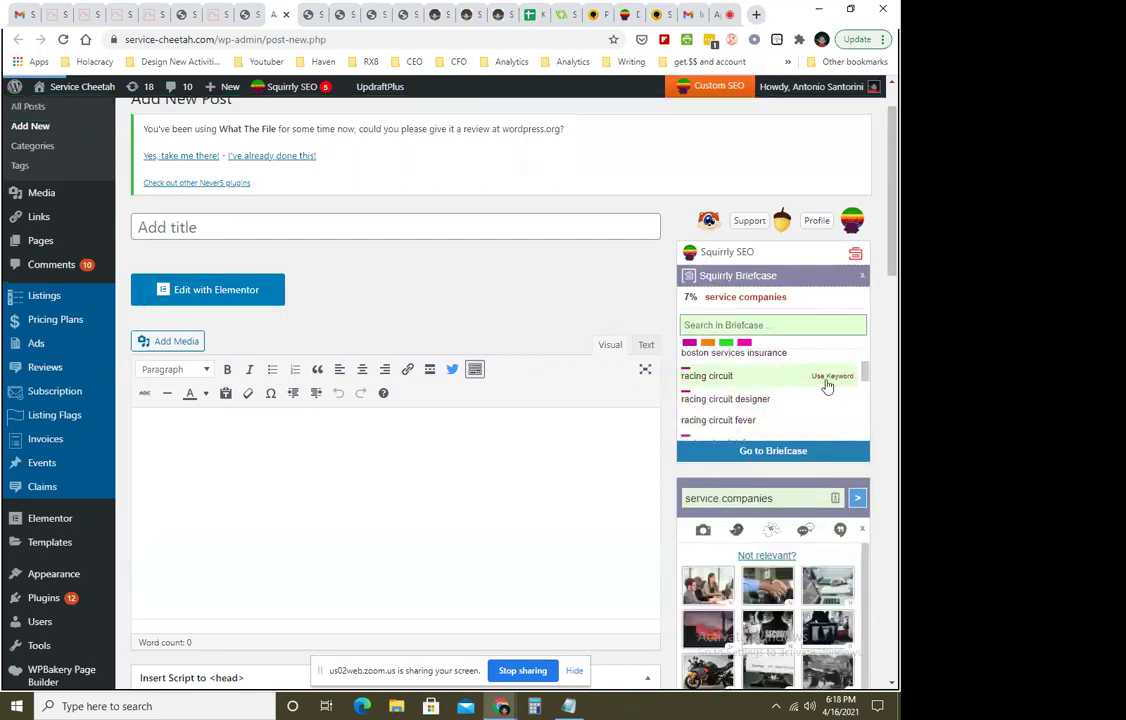
{"action": "left_click", "coordinate": [829, 381]}
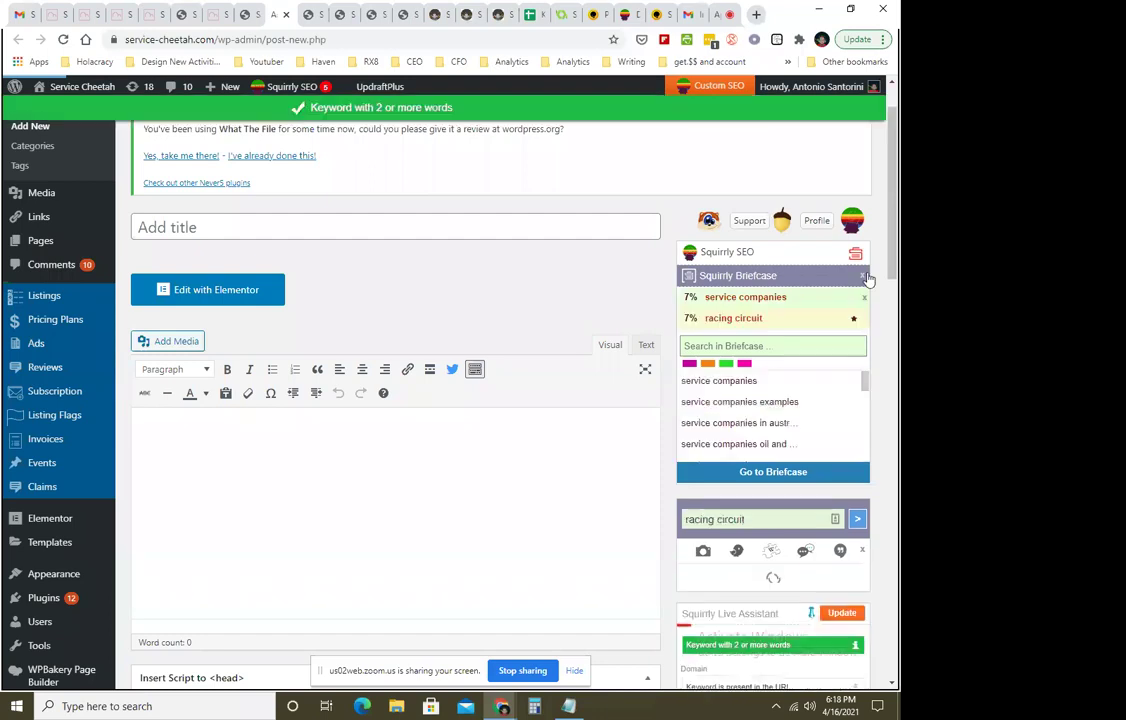
{"action": "left_click", "coordinate": [856, 256]}
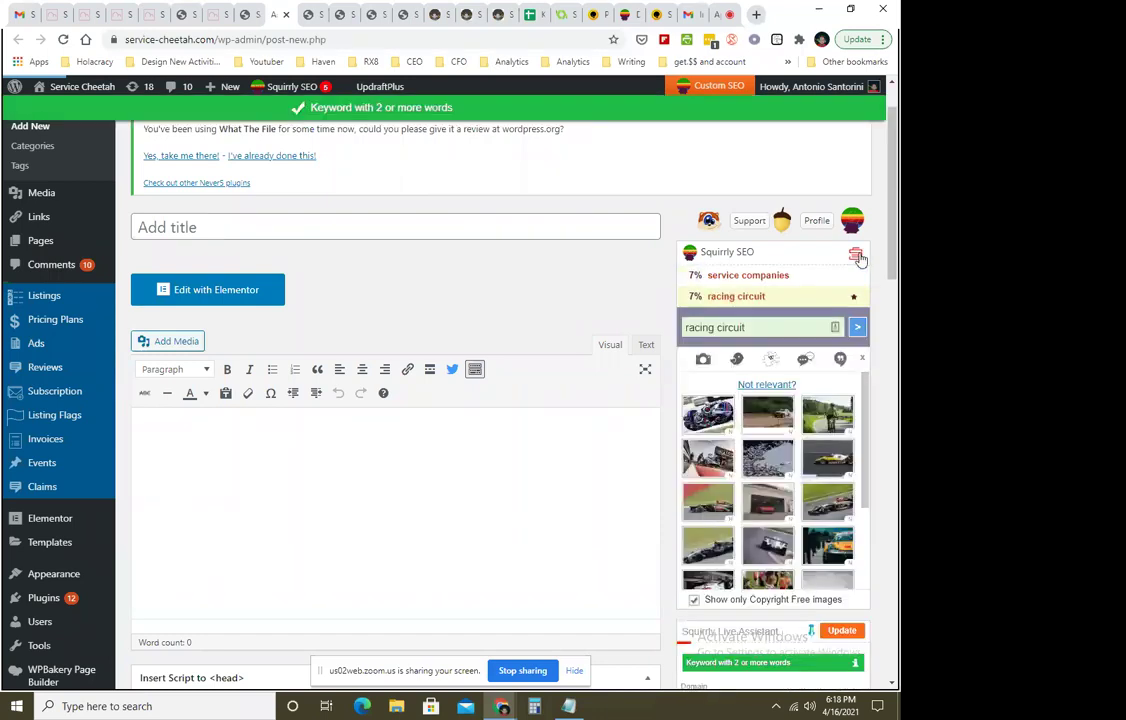
Run the Squirrly keyword research for "auto repair los angeles ca" and close the suggested images.
{"action": "left_click", "coordinate": [862, 358]}
{"action": "left_click", "coordinate": [765, 326]}
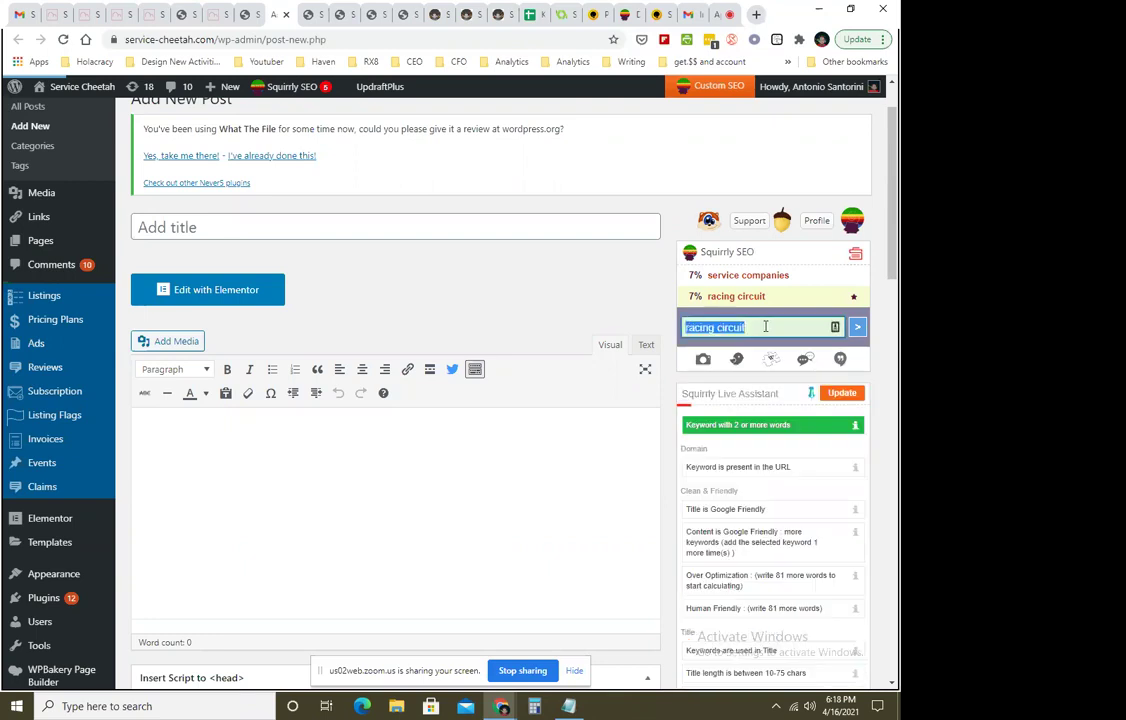
{"action": "type", "text": "auto repair los angeles ca"}
{"action": "left_click", "coordinate": [857, 327]}
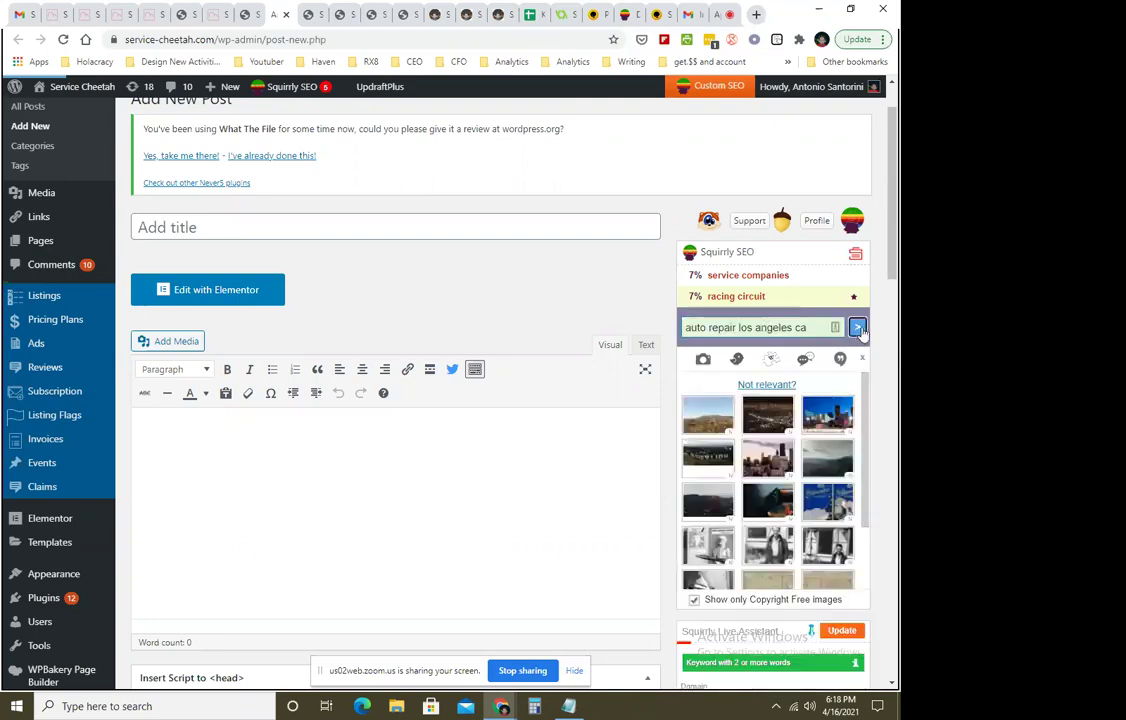
{"action": "left_click", "coordinate": [862, 358]}
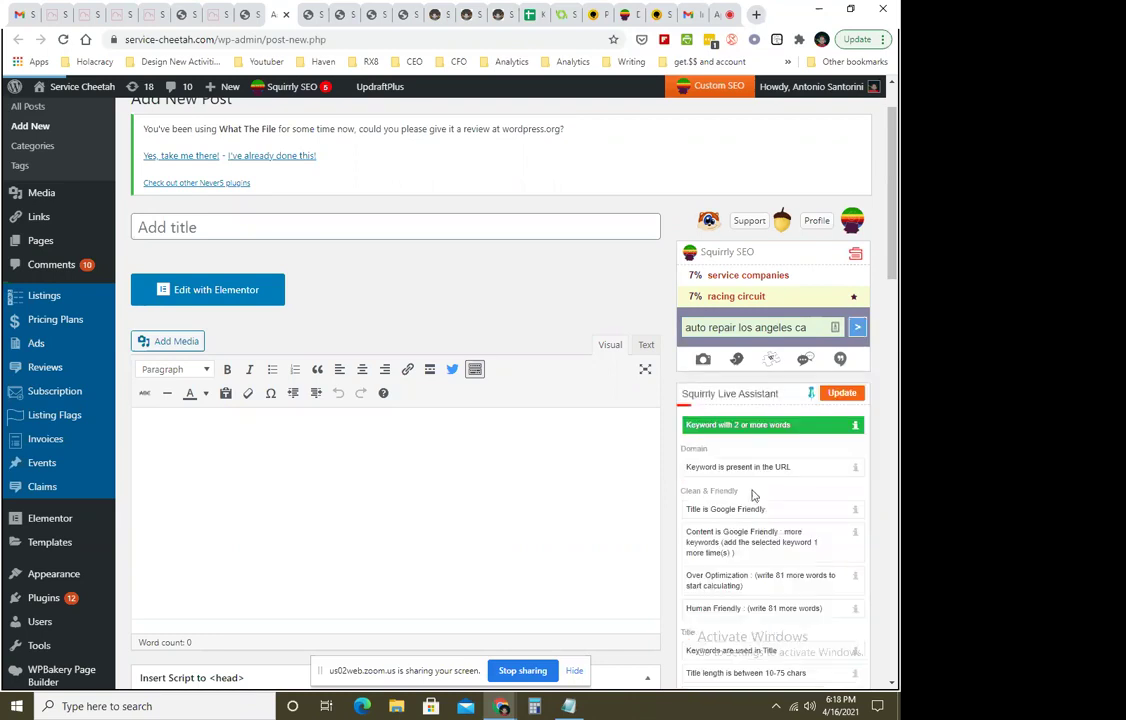
Title the post "auto repair los angeles ca with the best prices on the market".
{"action": "left_click", "coordinate": [326, 229]}
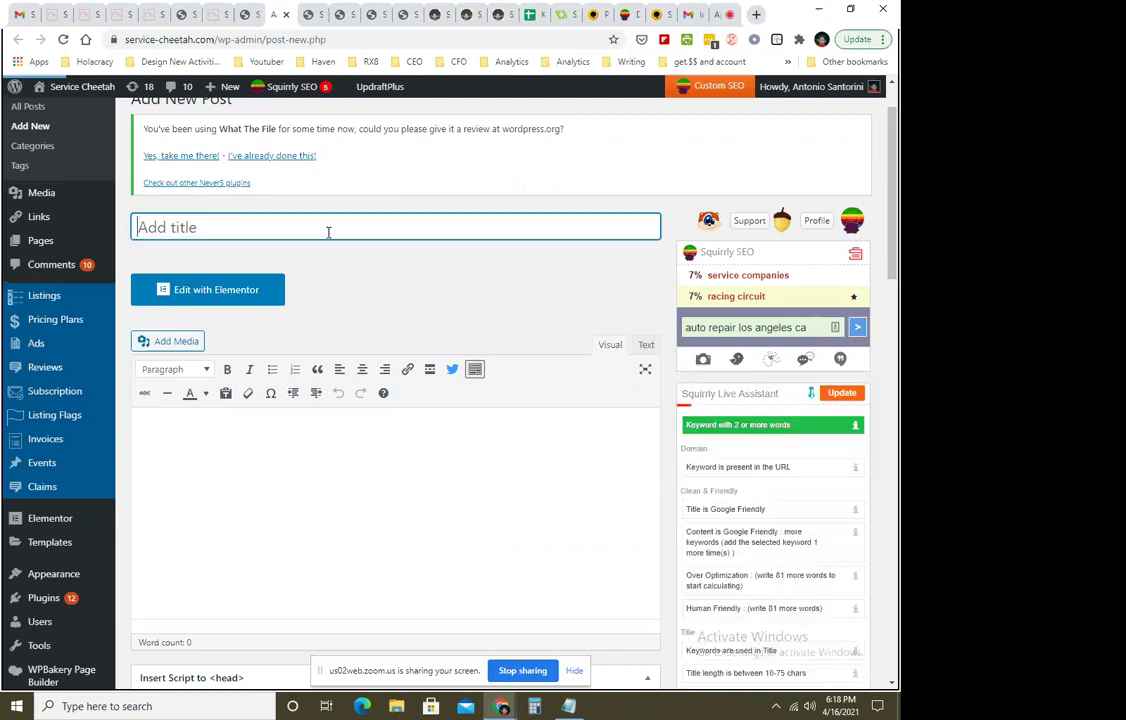
{"action": "type", "text": "auto repair los angeles ca"}
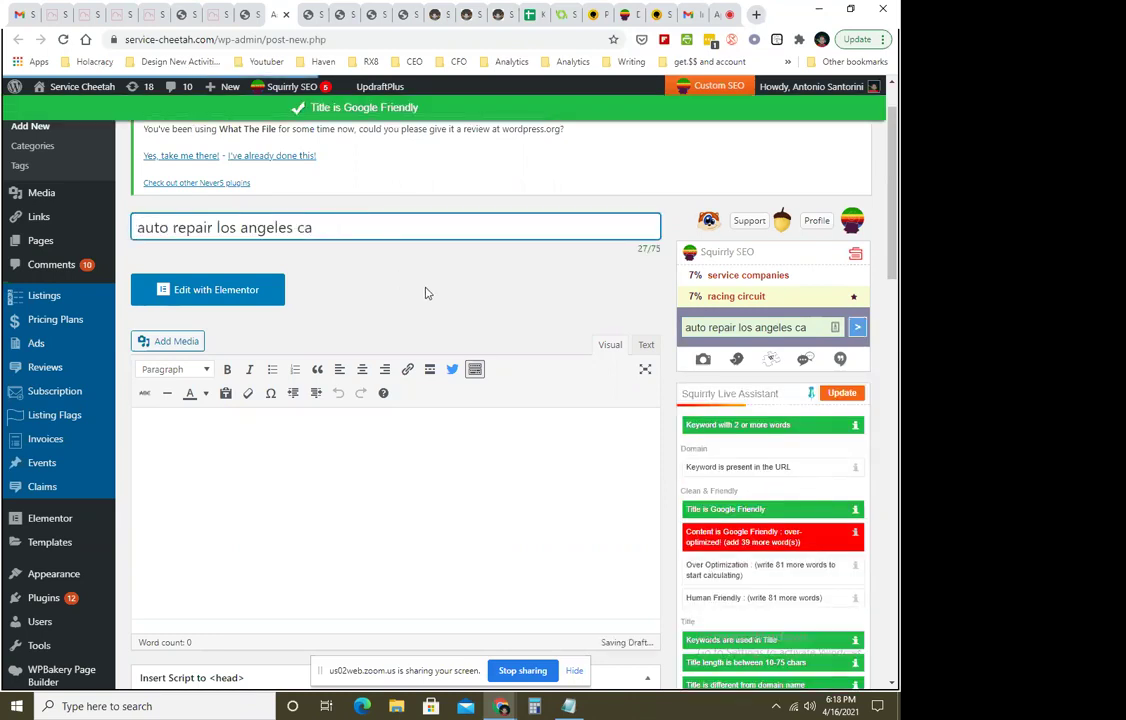
{"action": "key", "text": "BackSpace"}
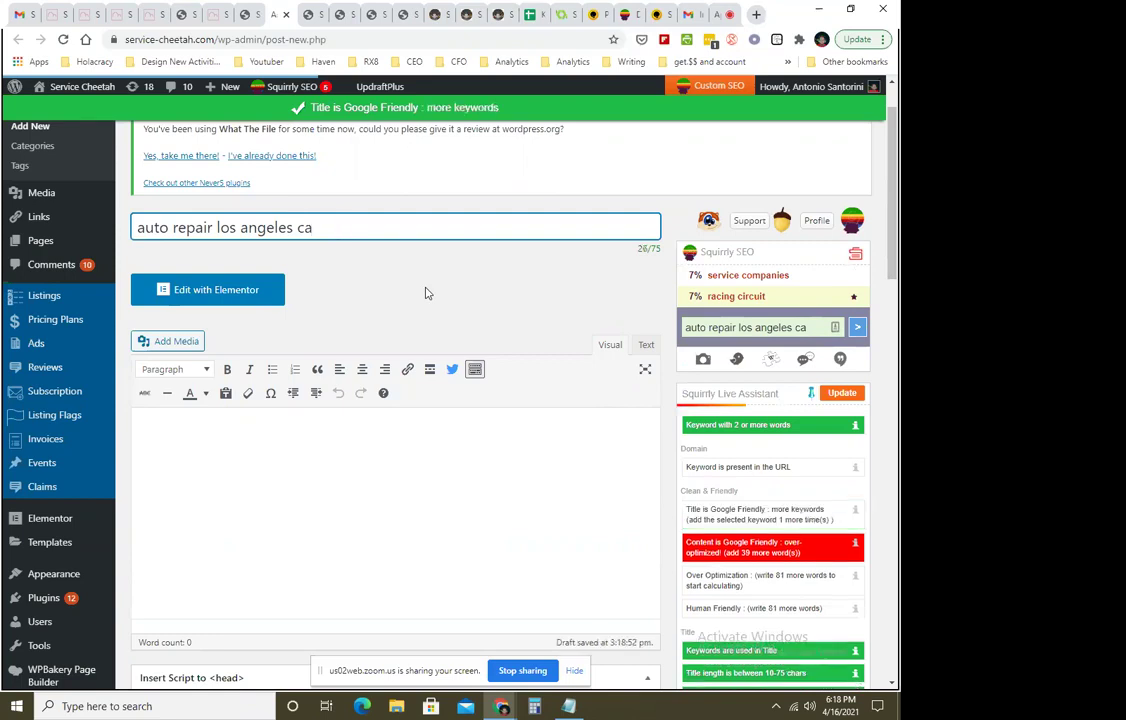
{"action": "type", "text": "that"}
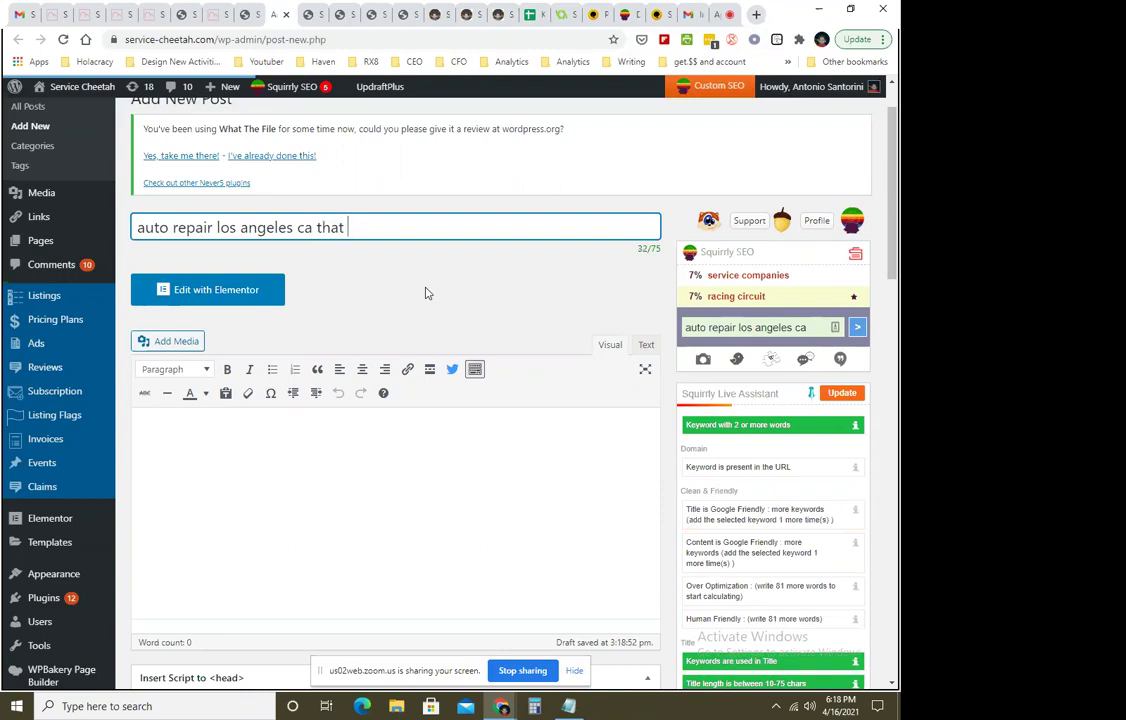
{"action": "type", "text": " are pre"}
{"action": "key", "text": "BackSpace"}
{"action": "key", "text": "BackSpace"}
{"action": "key", "text": "BackSpace"}
{"action": "type", "text": "with the best pri"}
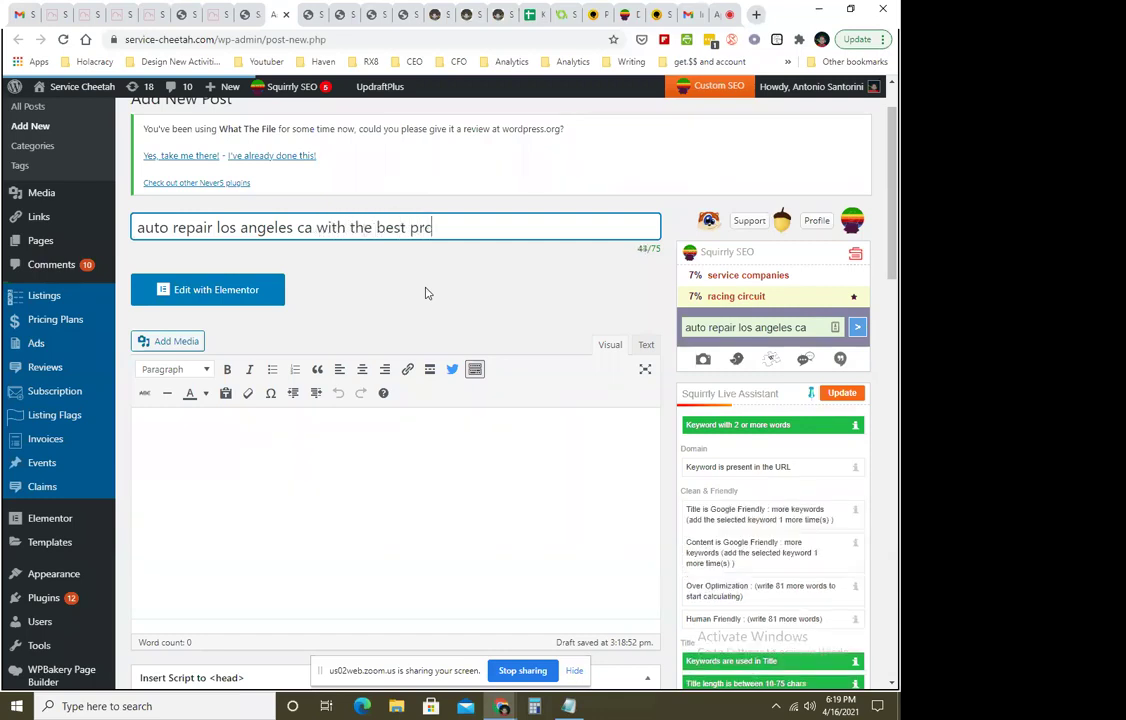
{"action": "type", "text": "ces on the market"}
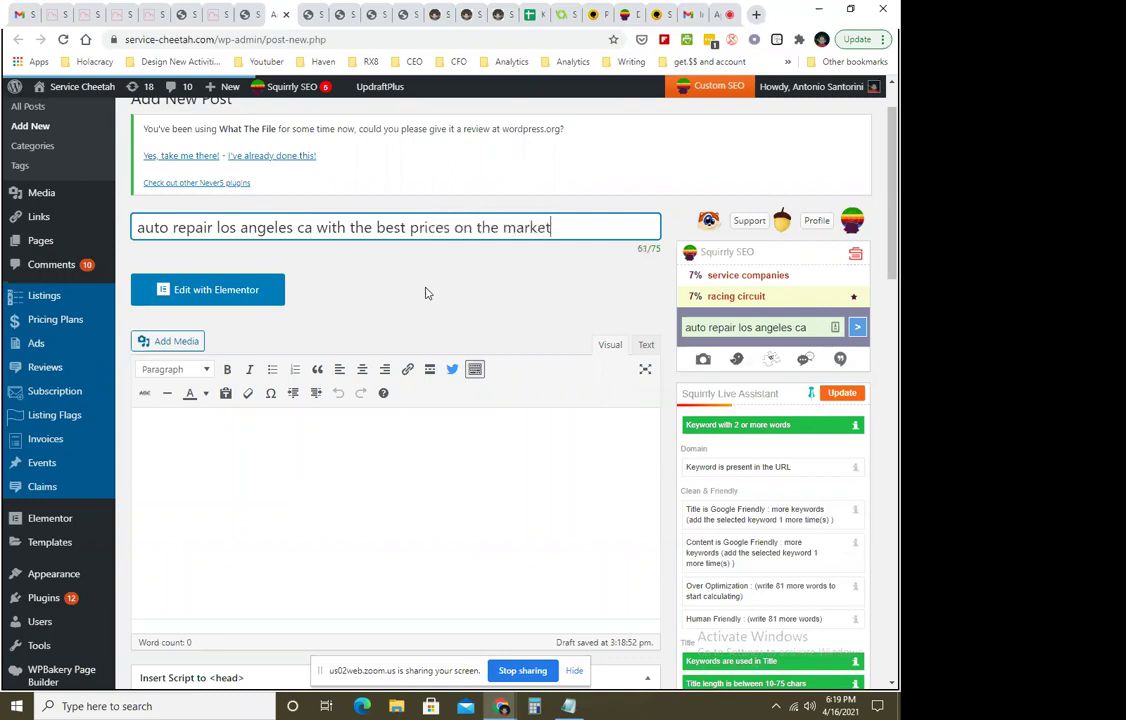
Review the Squirrly Live Assistant's domain, title and content optimization tasks for the new post.
{"action": "scroll", "coordinate": [531, 369], "scroll_direction": "down", "scroll_amount": 2}
{"action": "left_click", "coordinate": [490, 292]}
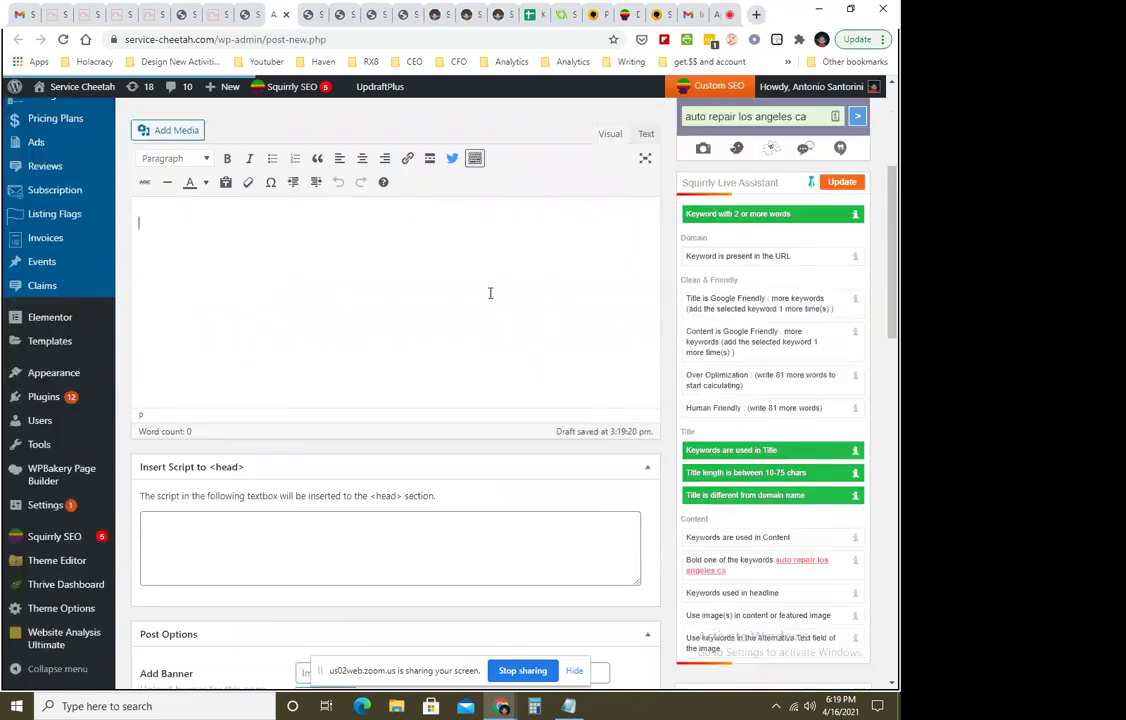
{"action": "scroll", "coordinate": [586, 339], "scroll_direction": "up", "scroll_amount": 2}
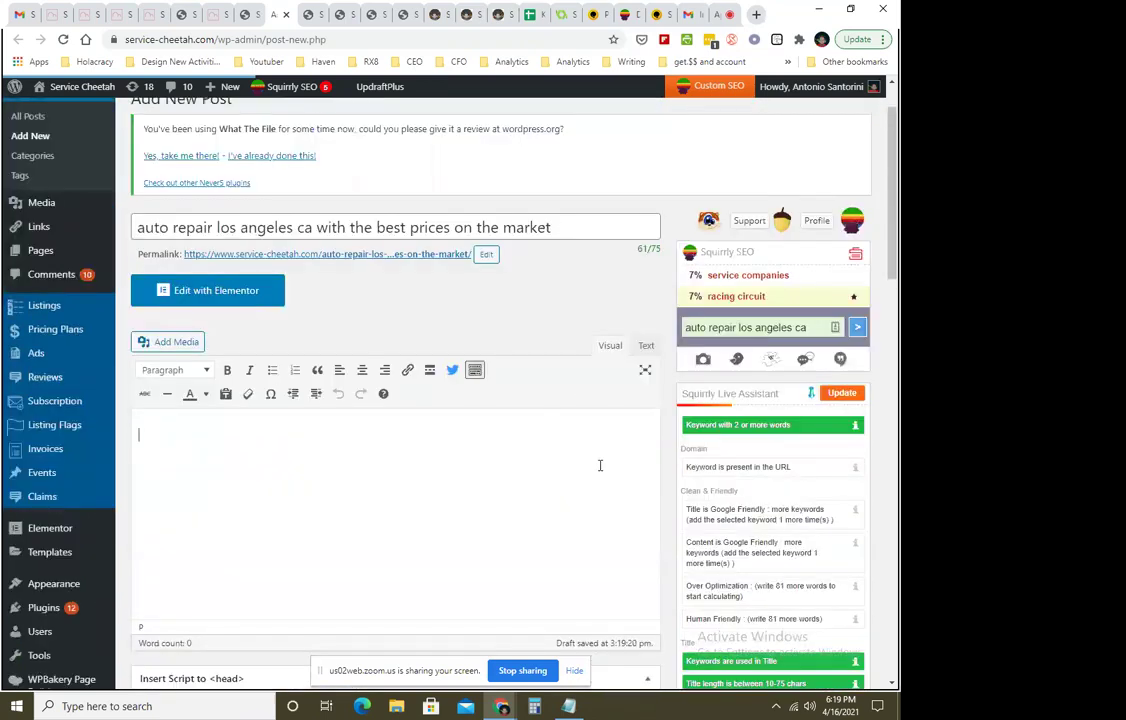
{"action": "scroll", "coordinate": [768, 503], "scroll_direction": "down", "scroll_amount": 1}
{"action": "scroll", "coordinate": [772, 505], "scroll_direction": "down", "scroll_amount": 2}
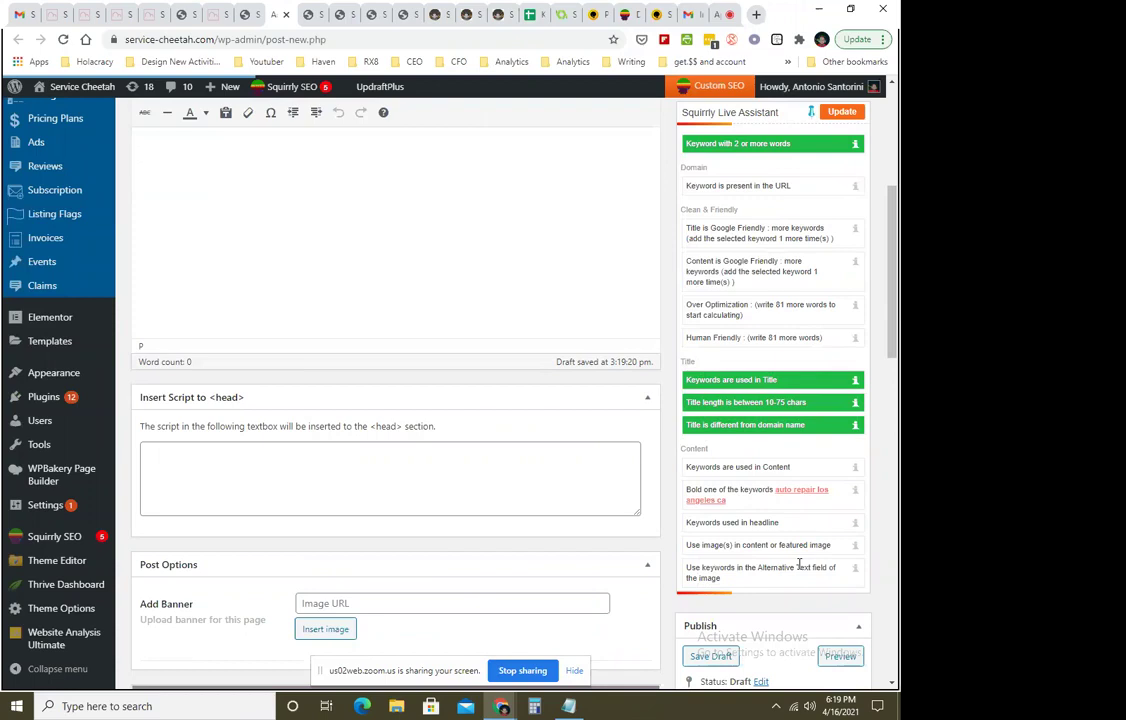
{"action": "scroll", "coordinate": [799, 565], "scroll_direction": "up", "scroll_amount": 2}
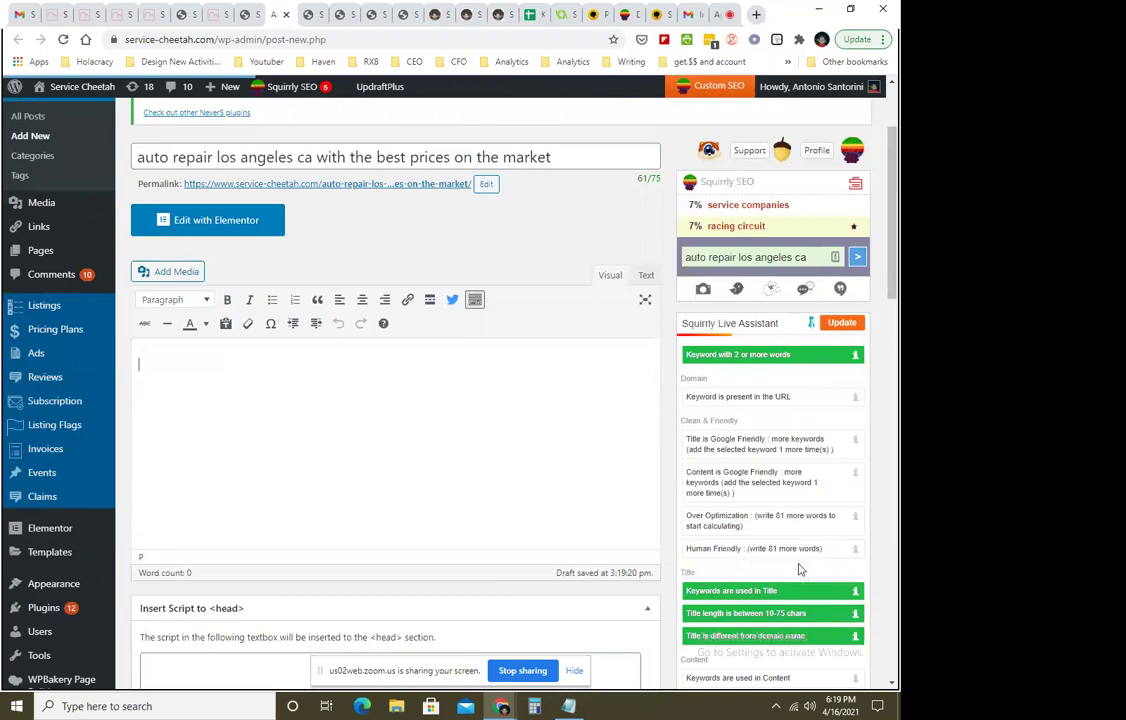
{"action": "scroll", "coordinate": [799, 568], "scroll_direction": "down", "scroll_amount": 3}
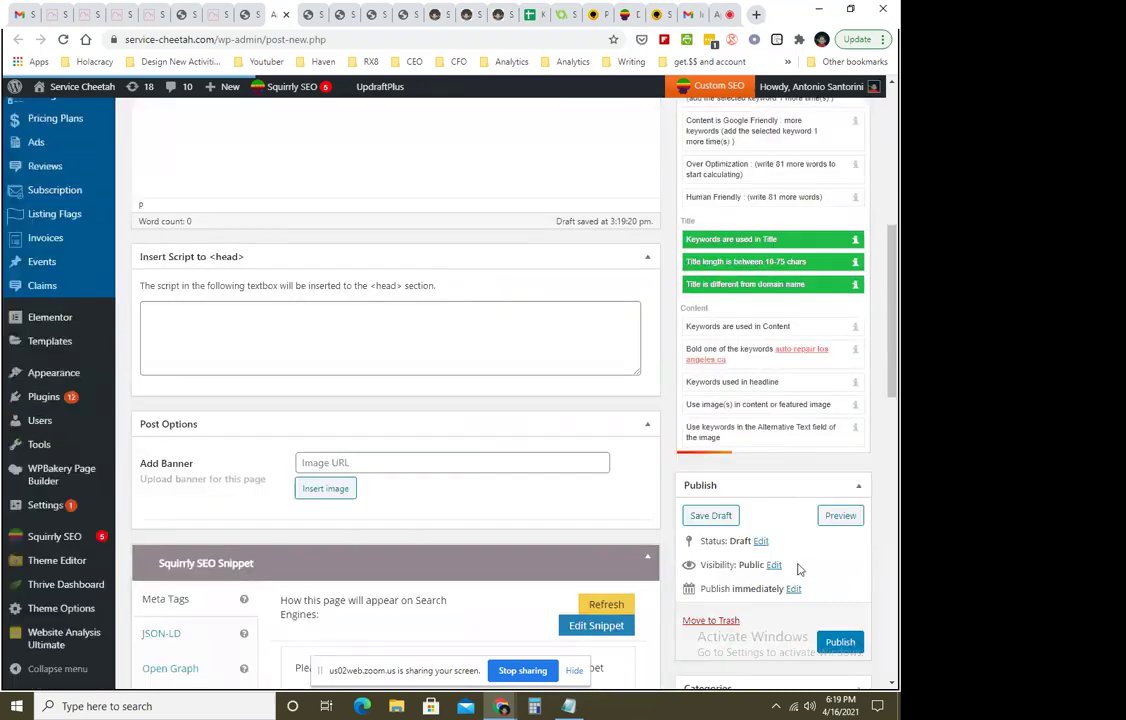
{"action": "scroll", "coordinate": [799, 568], "scroll_direction": "up", "scroll_amount": 2}
{"action": "scroll", "coordinate": [799, 568], "scroll_direction": "up", "scroll_amount": 3}
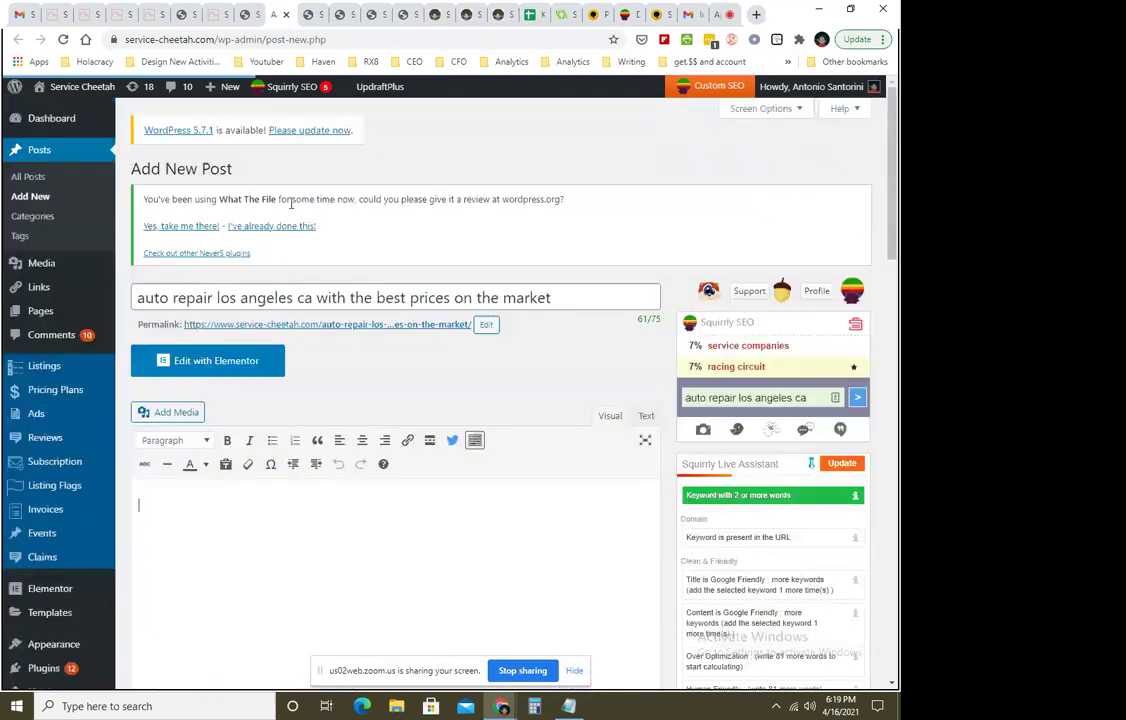
Go to Squirrly's SEO Settings and from there to the All Snippets overview.
{"action": "mouse_move", "coordinate": [297, 92]}
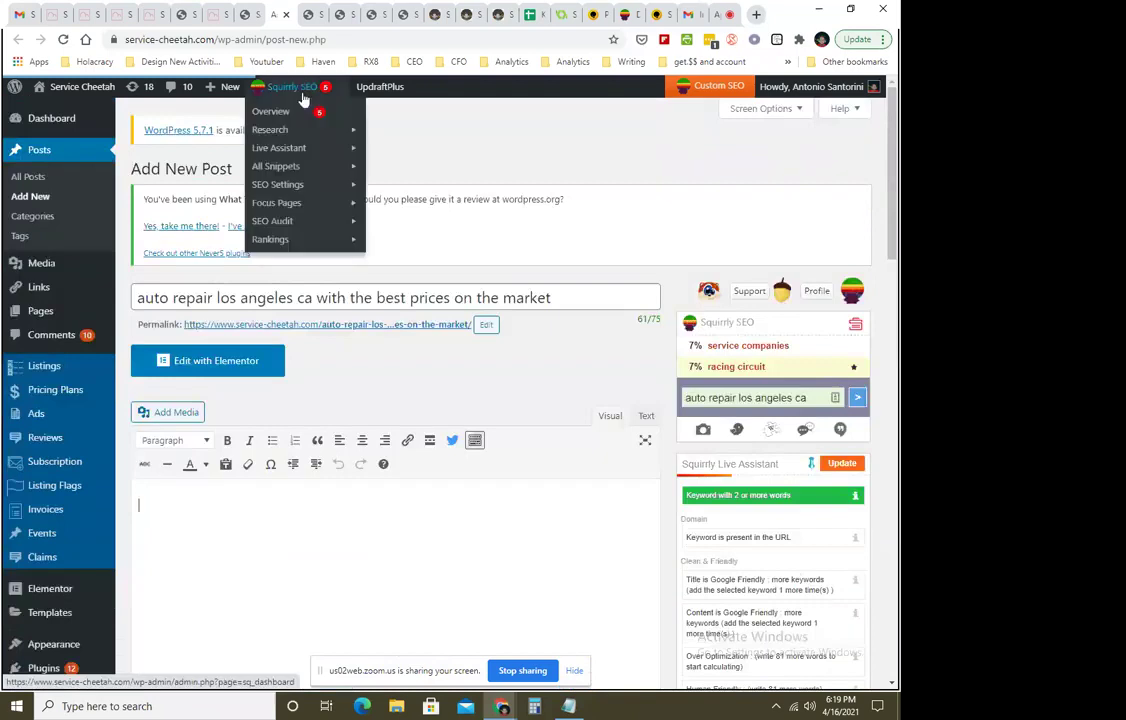
{"action": "left_click", "coordinate": [281, 189]}
{"action": "left_click", "coordinate": [515, 118]}
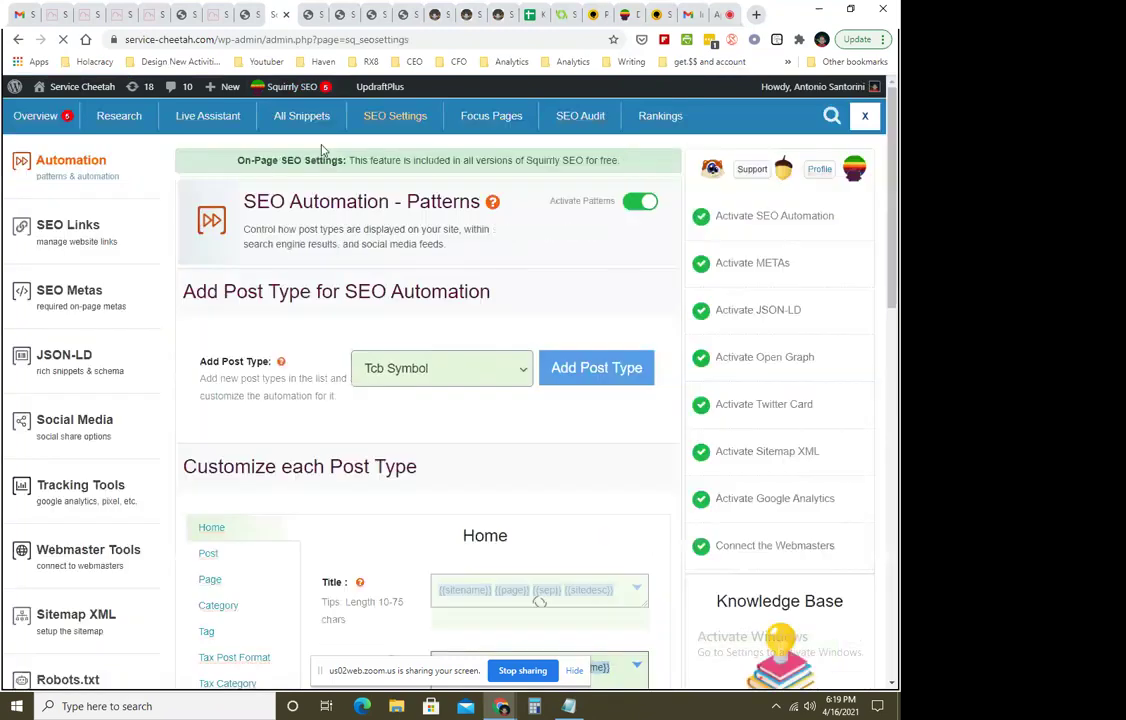
{"action": "left_click", "coordinate": [325, 118]}
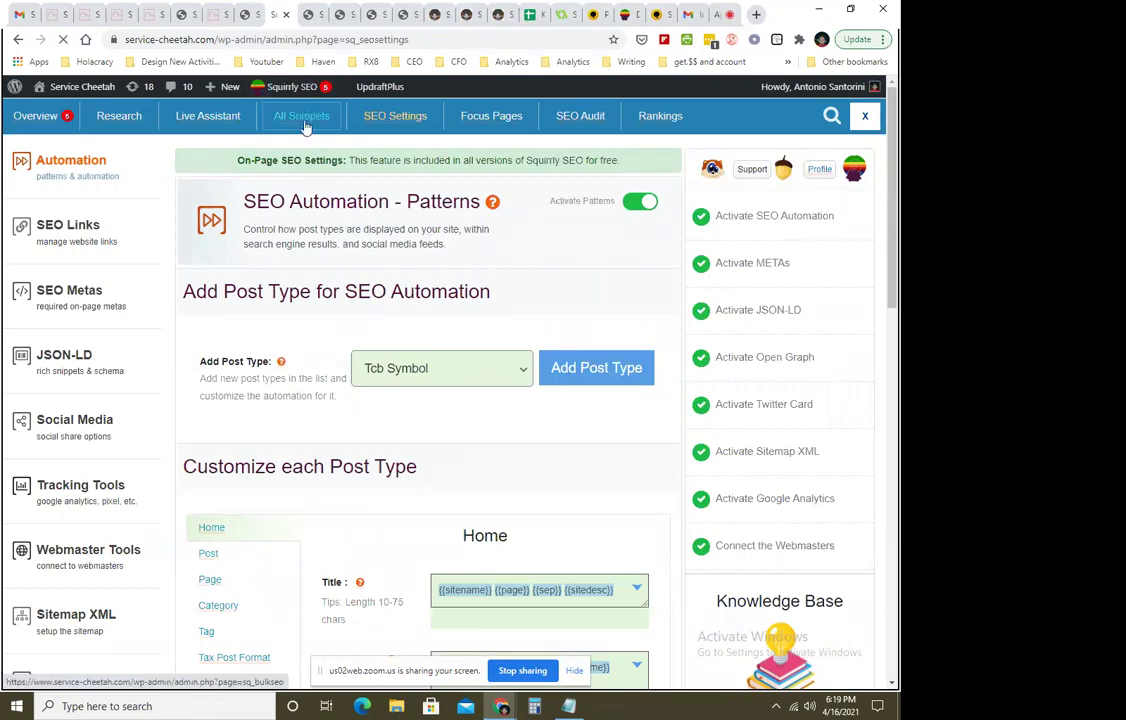
Open the METAs assistant for the post "How to Find the Best Plumber - Los Angeles".
{"action": "scroll", "coordinate": [425, 352], "scroll_direction": "down", "scroll_amount": 3}
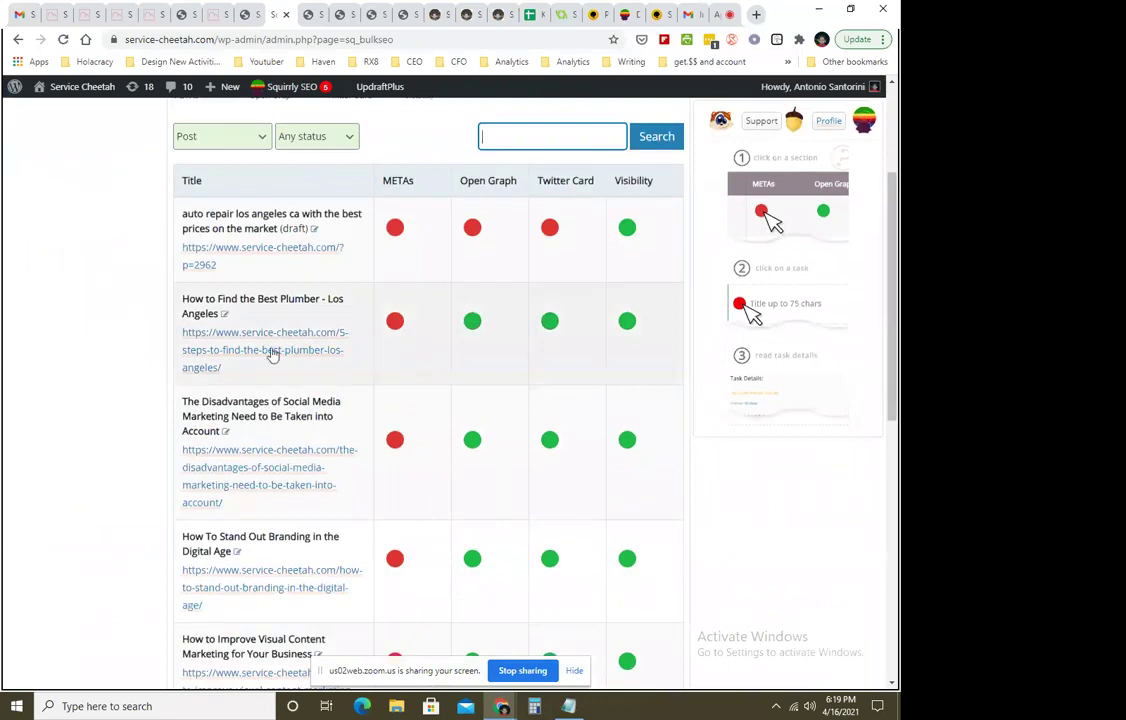
{"action": "mouse_move", "coordinate": [393, 326]}
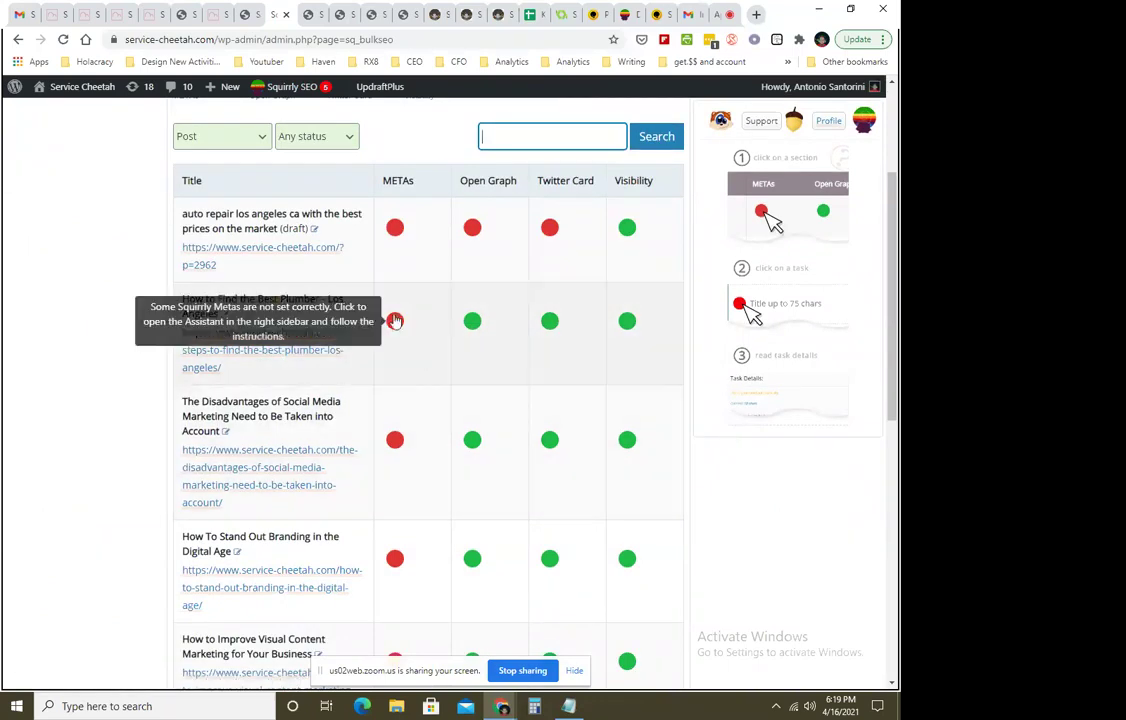
{"action": "left_click", "coordinate": [395, 321]}
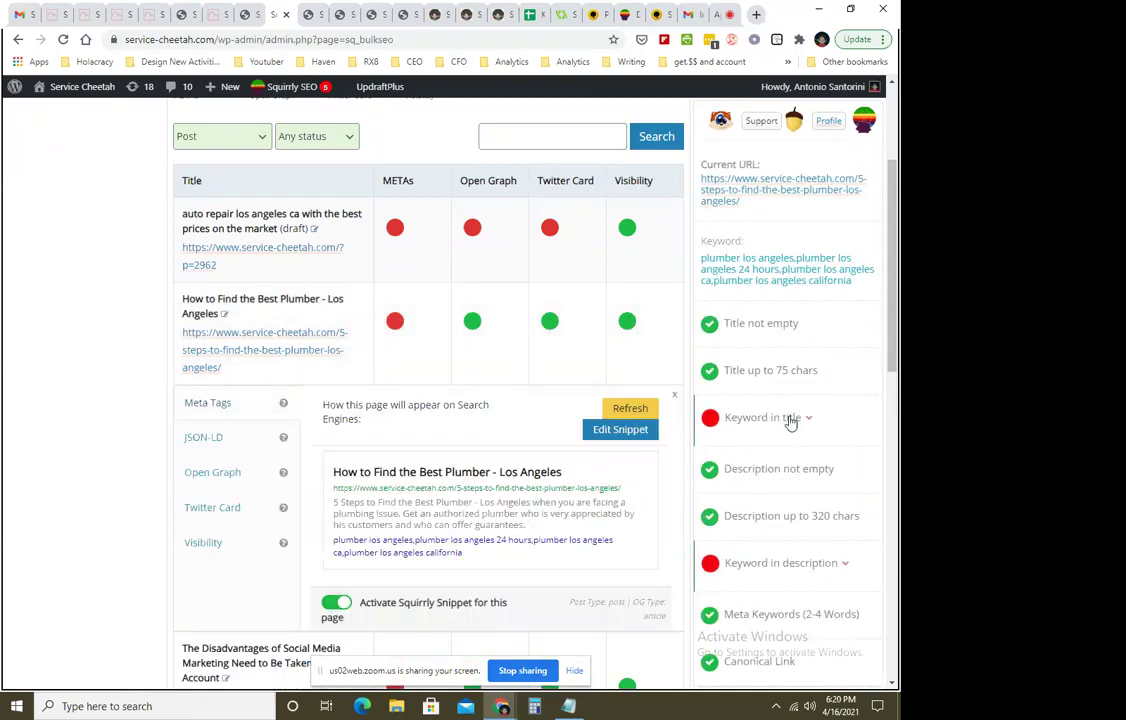
Examine the plumber post's snippet preview and META tasks, including the details of the Meta Keywords (2-4 Words) task.
{"action": "scroll", "coordinate": [790, 420], "scroll_direction": "down", "scroll_amount": 2}
{"action": "scroll", "coordinate": [790, 420], "scroll_direction": "up", "scroll_amount": 2}
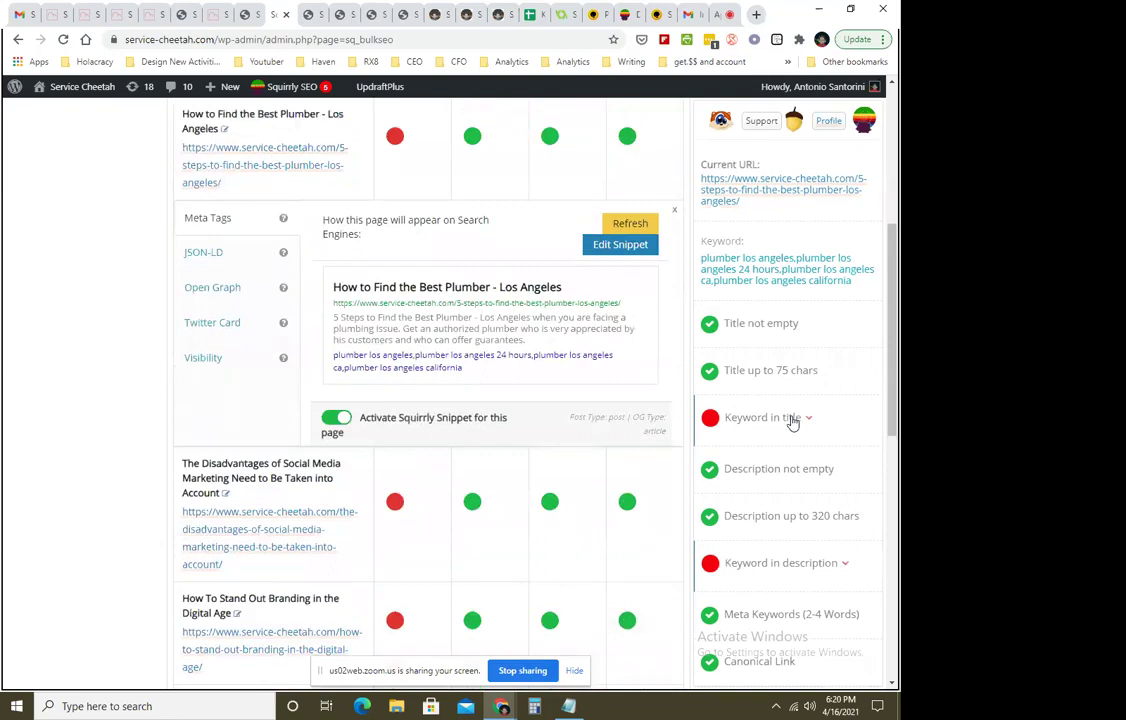
{"action": "scroll", "coordinate": [786, 425], "scroll_direction": "down", "scroll_amount": 1}
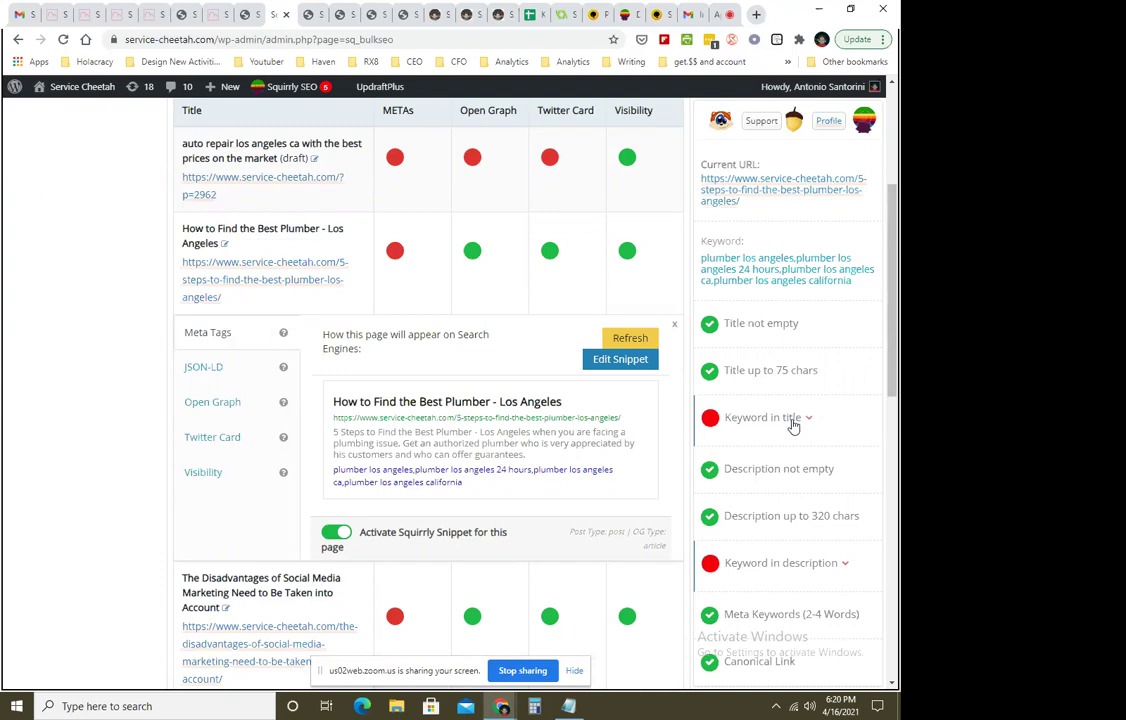
{"action": "scroll", "coordinate": [793, 425], "scroll_direction": "down", "scroll_amount": 3}
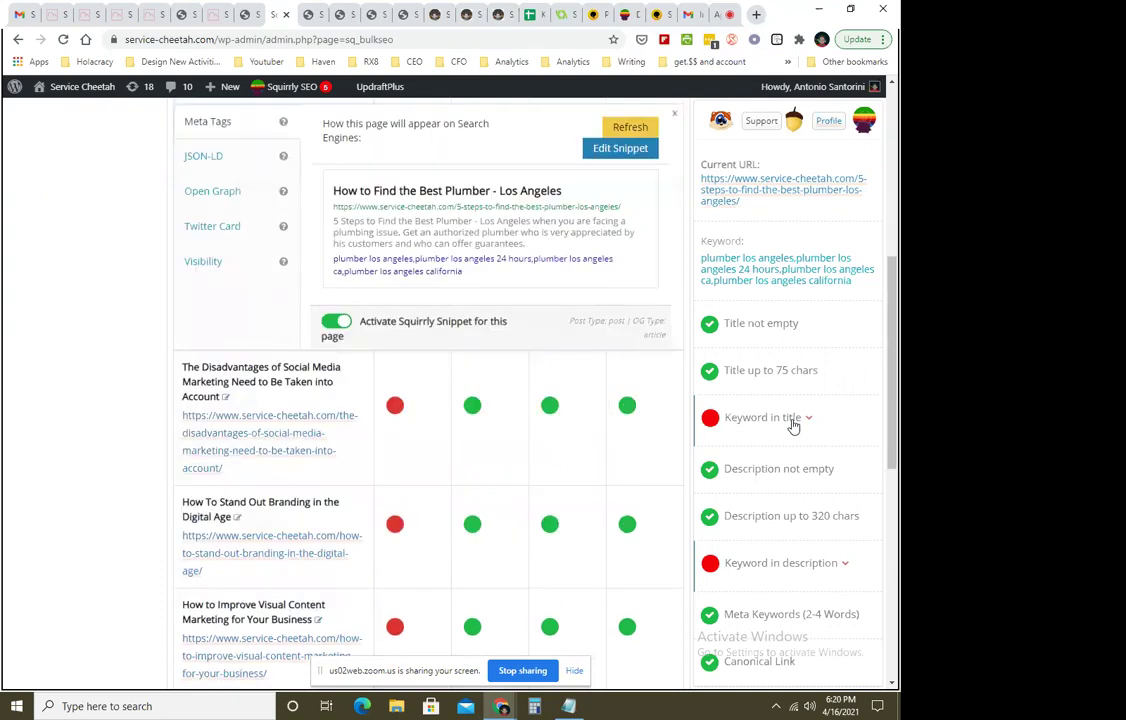
{"action": "scroll", "coordinate": [794, 430], "scroll_direction": "up", "scroll_amount": 2}
{"action": "left_click", "coordinate": [756, 615]}
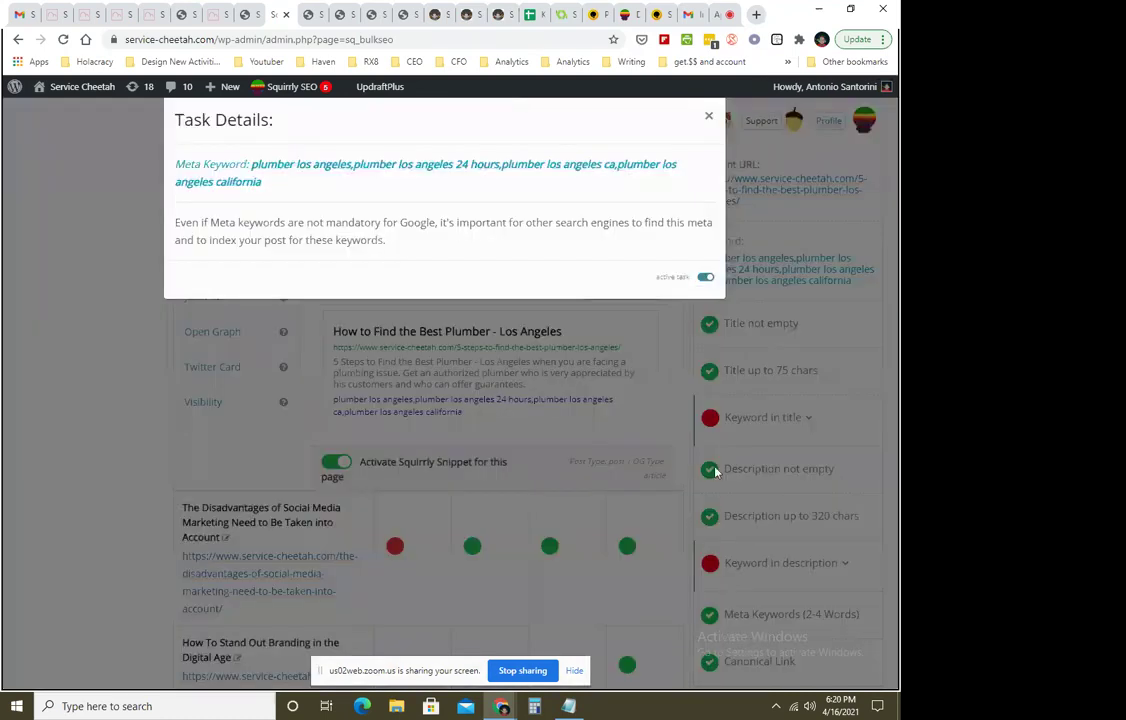
{"action": "left_click", "coordinate": [825, 440]}
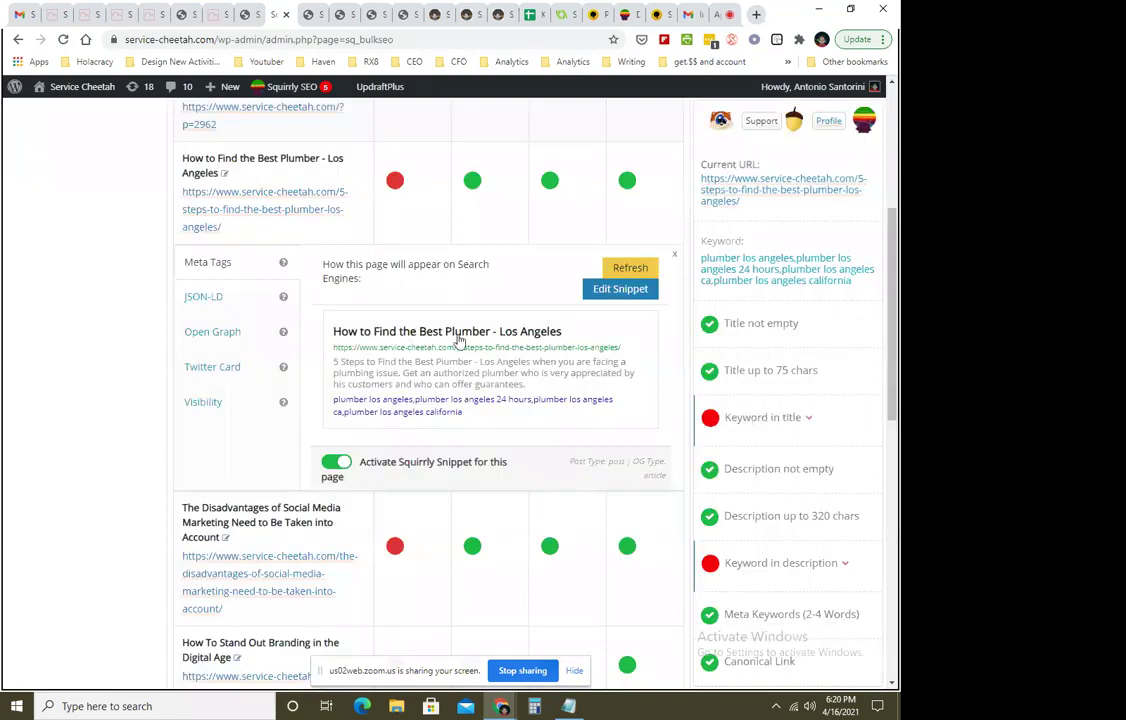
Read the details of the Keyword in title task for the plumber post and close them.
{"action": "left_click", "coordinate": [780, 418]}
{"action": "left_click", "coordinate": [781, 430]}
{"action": "scroll", "coordinate": [781, 430], "scroll_direction": "up", "scroll_amount": 1}
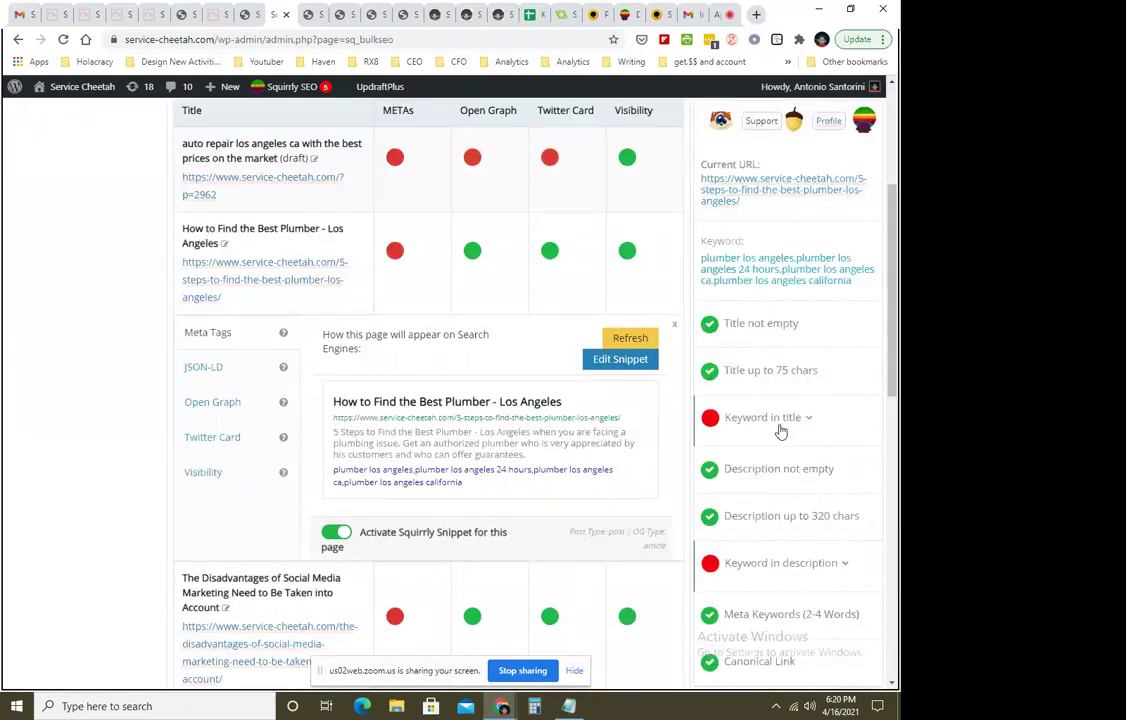
Open the METAs assistant for "The Disadvantages of Social Media Marketing Need to Be Taken into Account" and read its Keyword in description task details.
{"action": "scroll", "coordinate": [380, 433], "scroll_direction": "down", "scroll_amount": 3}
{"action": "left_click", "coordinate": [395, 404]}
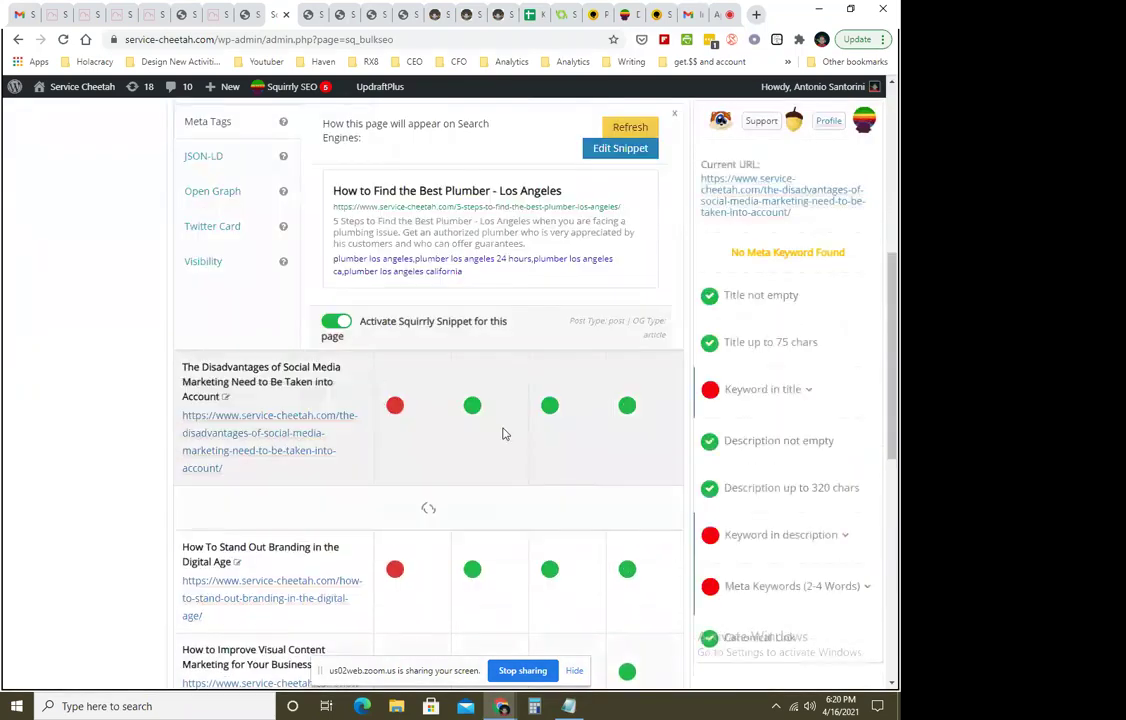
{"action": "scroll", "coordinate": [769, 497], "scroll_direction": "down", "scroll_amount": 1}
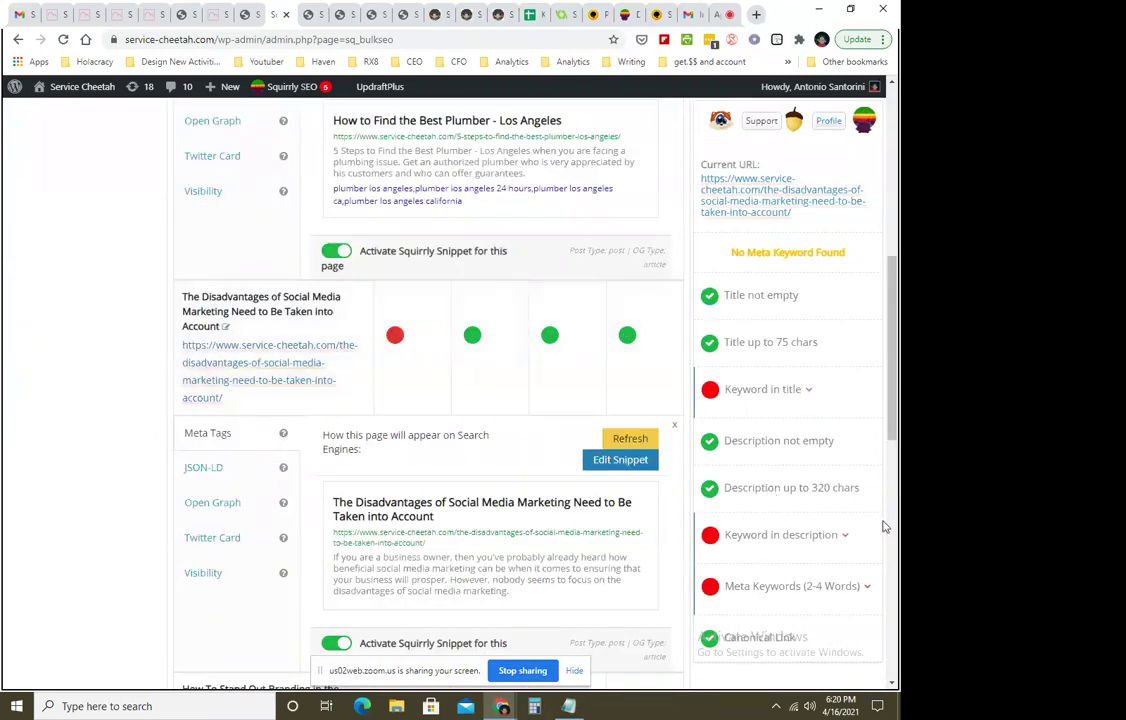
{"action": "left_click", "coordinate": [794, 536]}
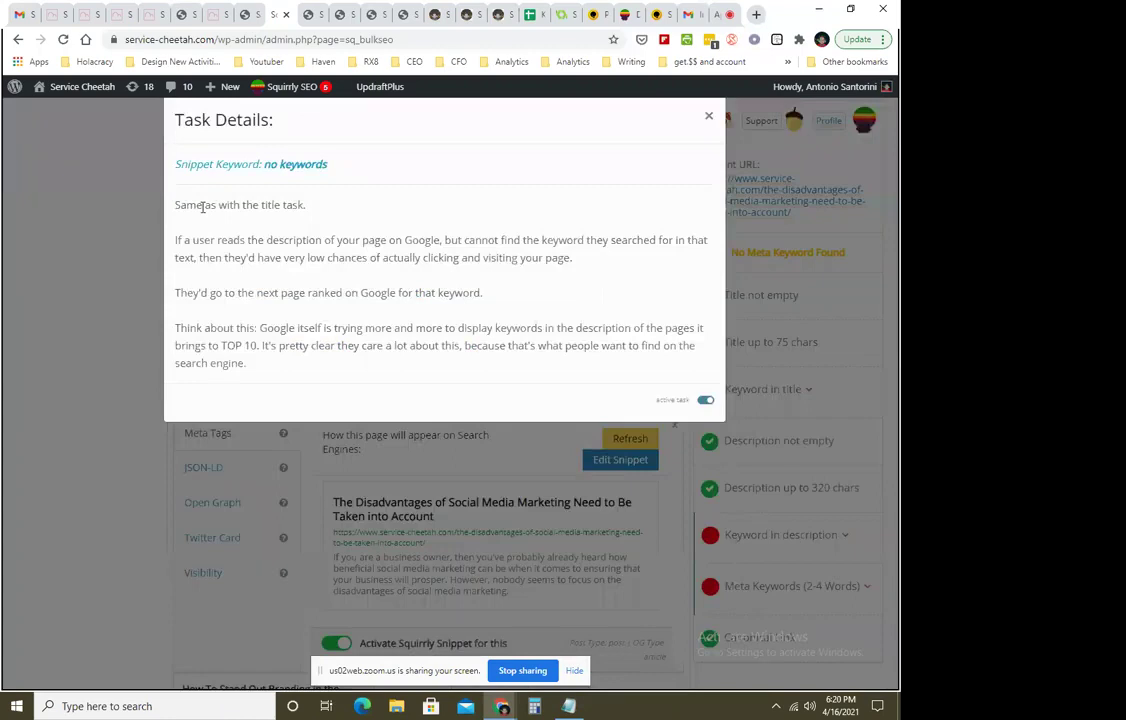
{"action": "left_click", "coordinate": [799, 465]}
Open the Visibility assistant for "Why You Should Buy Articles for Your Content Marketing Strategy" and read its Add page in sitemap and Visible on Google task details.
{"action": "scroll", "coordinate": [452, 551], "scroll_direction": "down", "scroll_amount": 3}
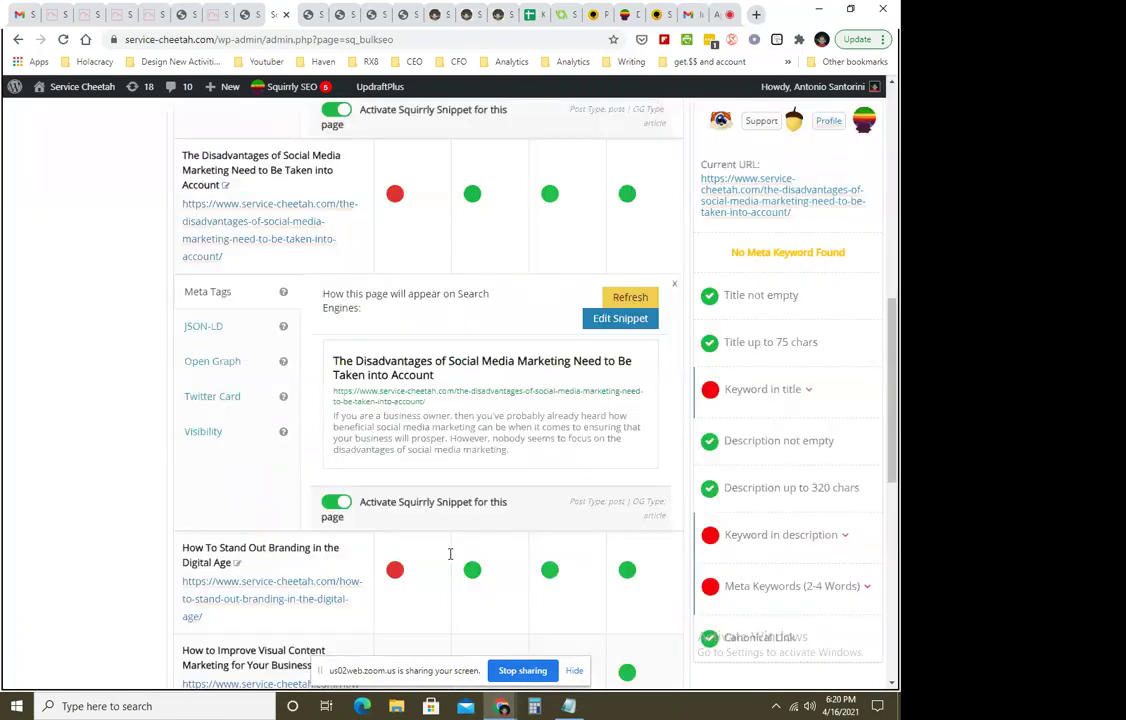
{"action": "scroll", "coordinate": [635, 542], "scroll_direction": "down", "scroll_amount": 5}
{"action": "scroll", "coordinate": [623, 542], "scroll_direction": "up", "scroll_amount": 5}
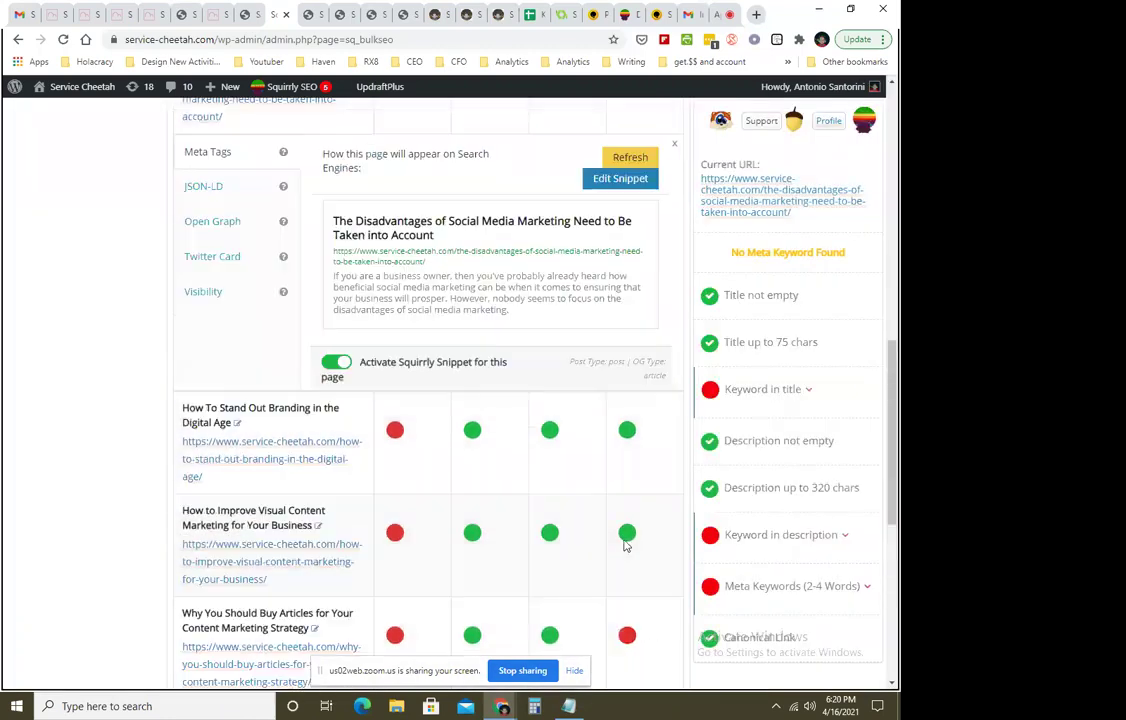
{"action": "scroll", "coordinate": [625, 547], "scroll_direction": "down", "scroll_amount": 3}
{"action": "scroll", "coordinate": [623, 545], "scroll_direction": "down", "scroll_amount": 2}
{"action": "mouse_move", "coordinate": [627, 425]}
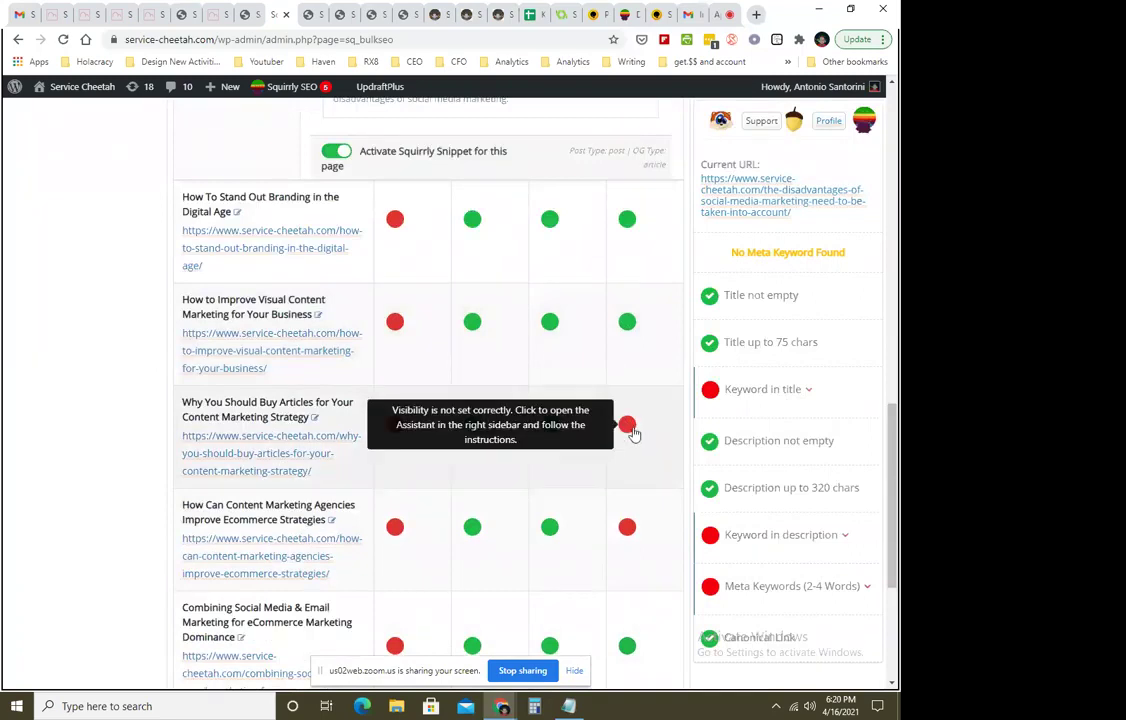
{"action": "left_click", "coordinate": [628, 428]}
{"action": "left_click", "coordinate": [800, 360]}
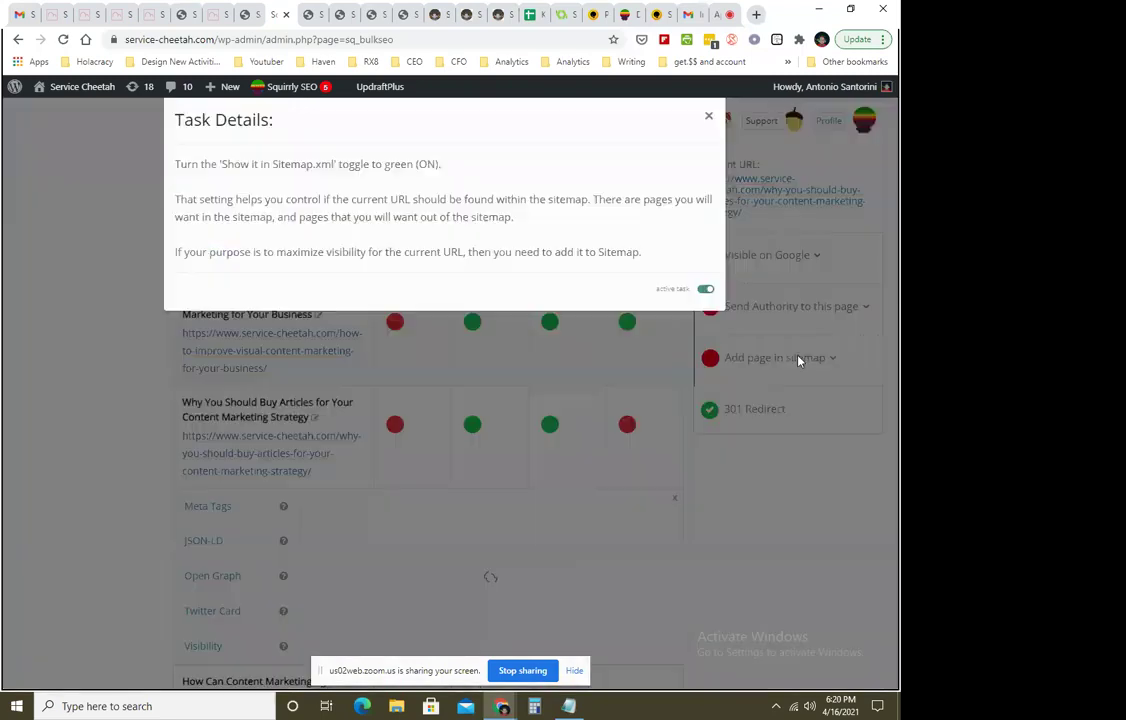
{"action": "left_click", "coordinate": [800, 360]}
{"action": "left_click", "coordinate": [761, 254]}
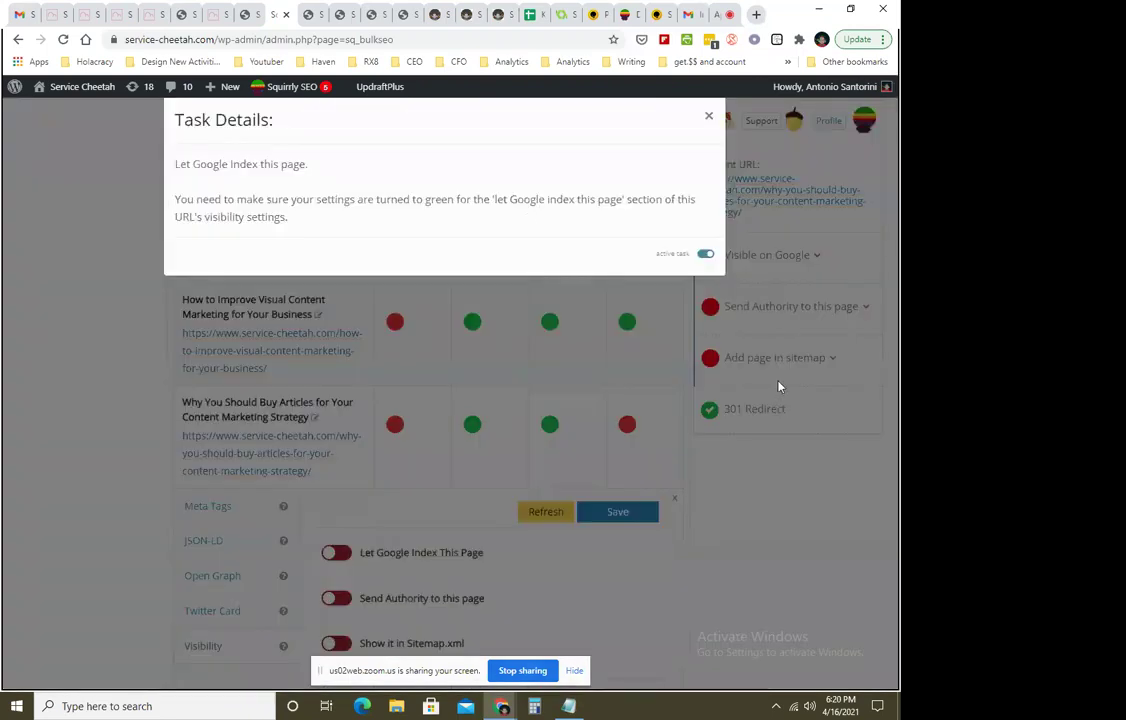
{"action": "left_click", "coordinate": [777, 397]}
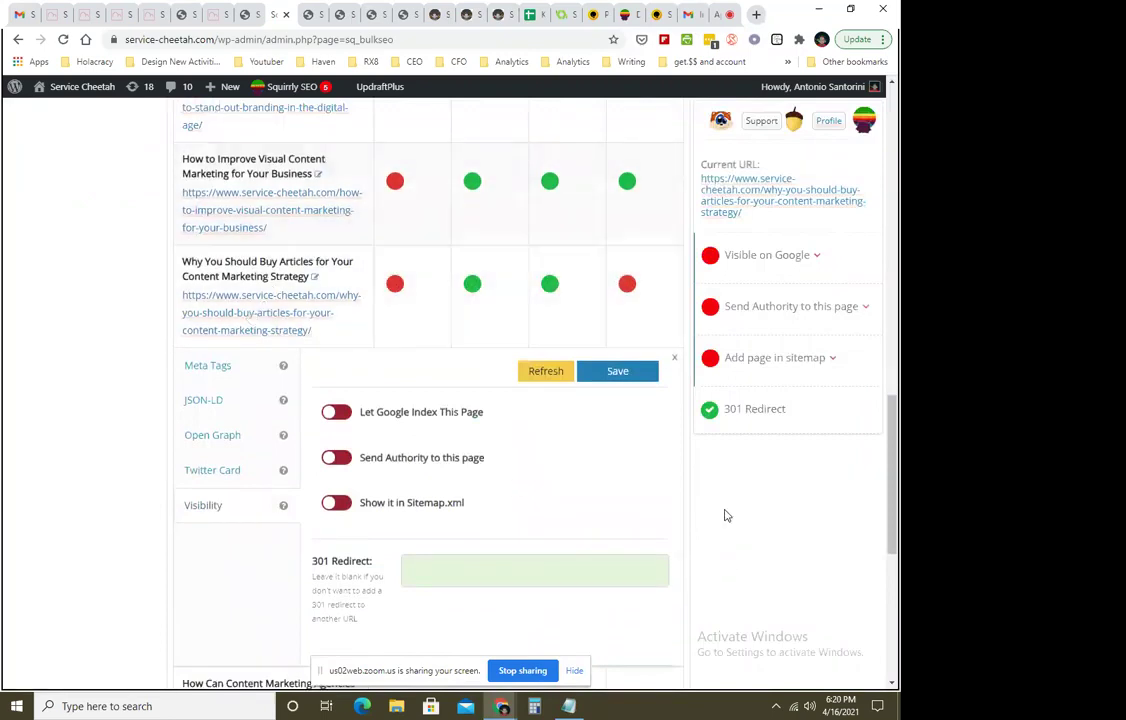
Open the plumber post's Meta Tags snippet for editing and review its title, meta description, keywords and canonical link fields.
{"action": "scroll", "coordinate": [733, 598], "scroll_direction": "up", "scroll_amount": 10}
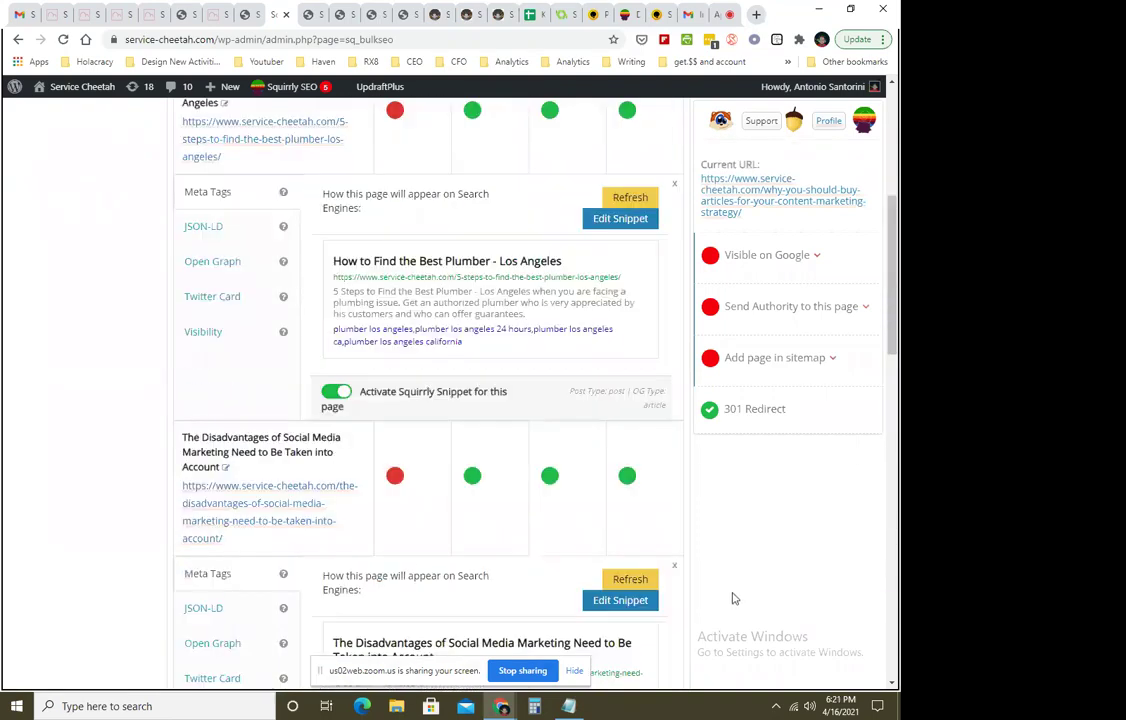
{"action": "scroll", "coordinate": [733, 598], "scroll_direction": "up", "scroll_amount": 5}
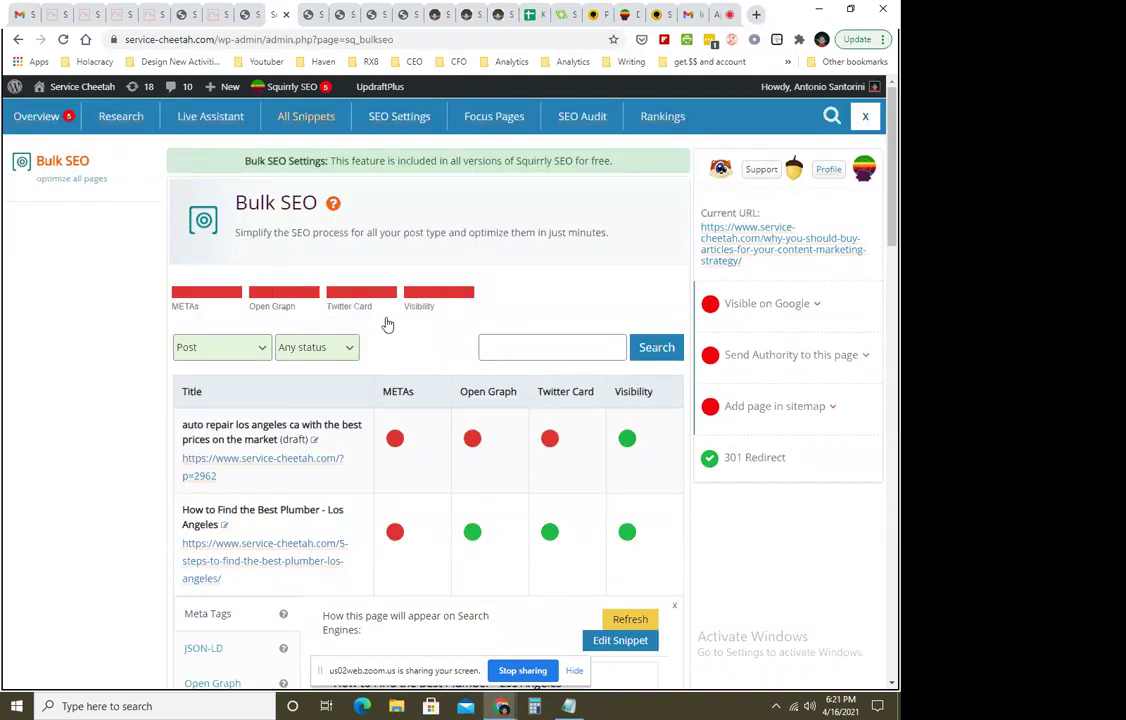
{"action": "scroll", "coordinate": [590, 530], "scroll_direction": "down", "scroll_amount": 3}
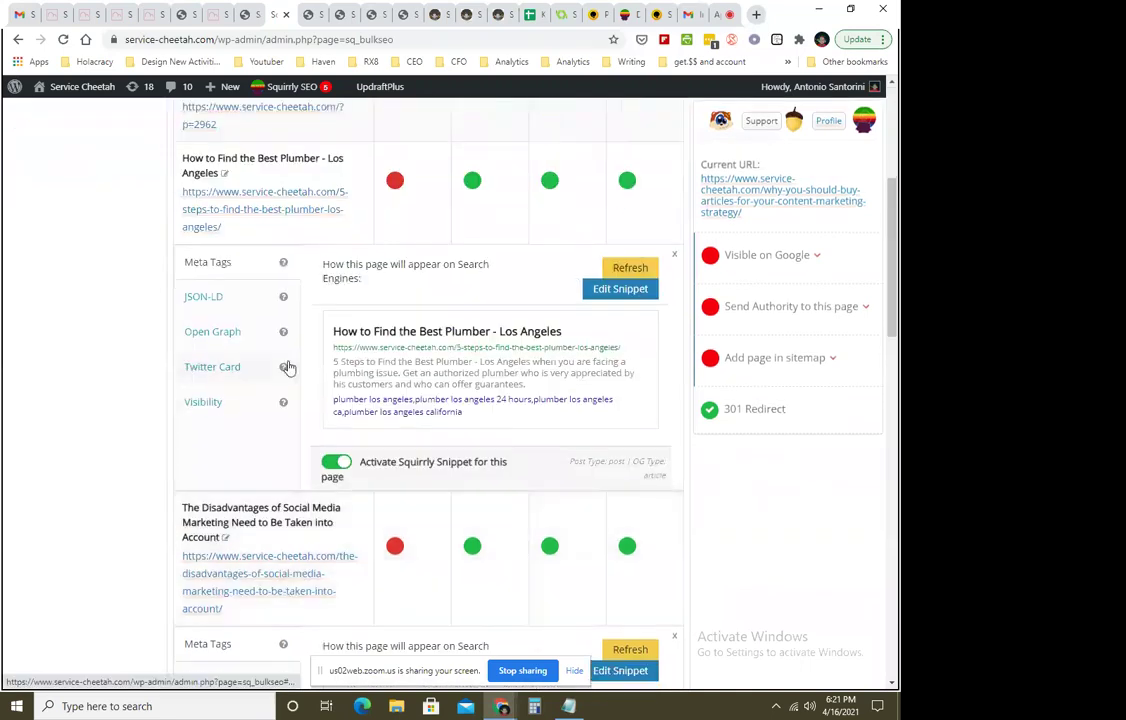
{"action": "left_click", "coordinate": [205, 261]}
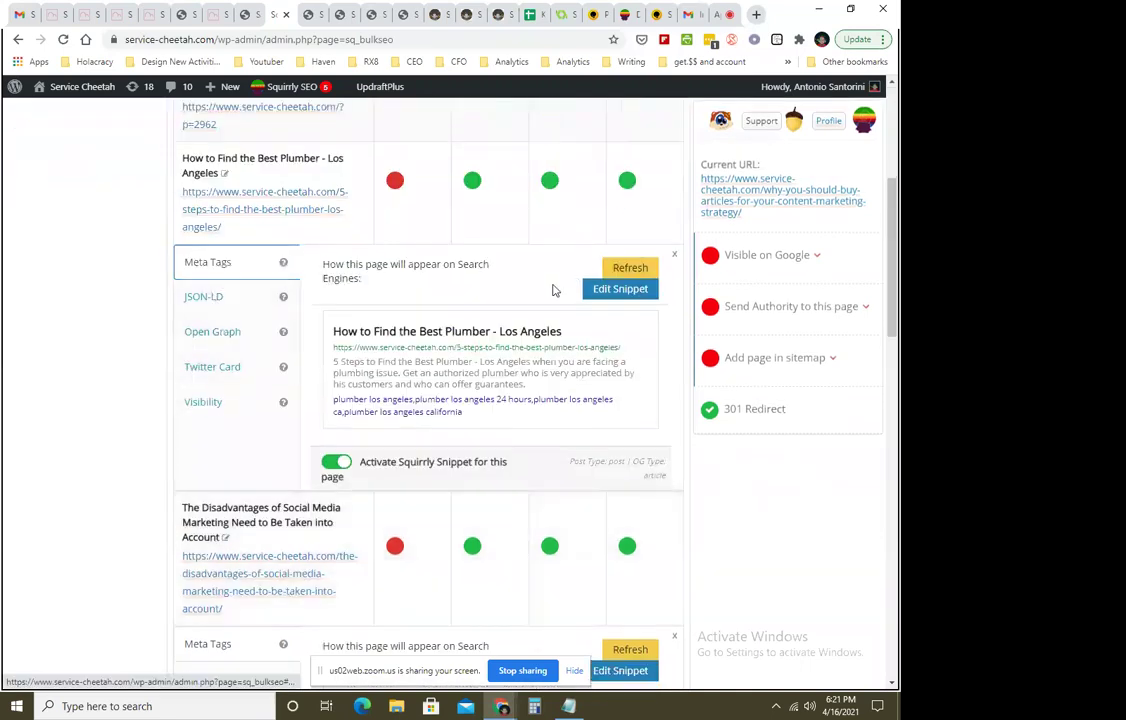
{"action": "left_click", "coordinate": [612, 289]}
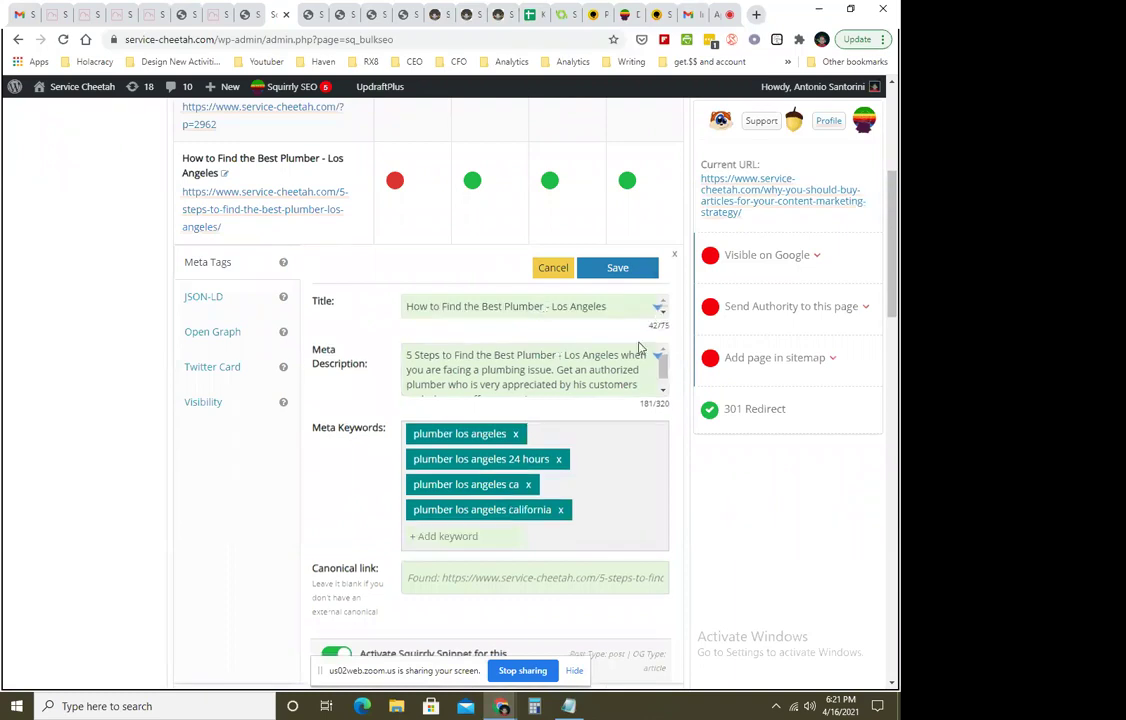
{"action": "scroll", "coordinate": [610, 544], "scroll_direction": "down", "scroll_amount": 2}
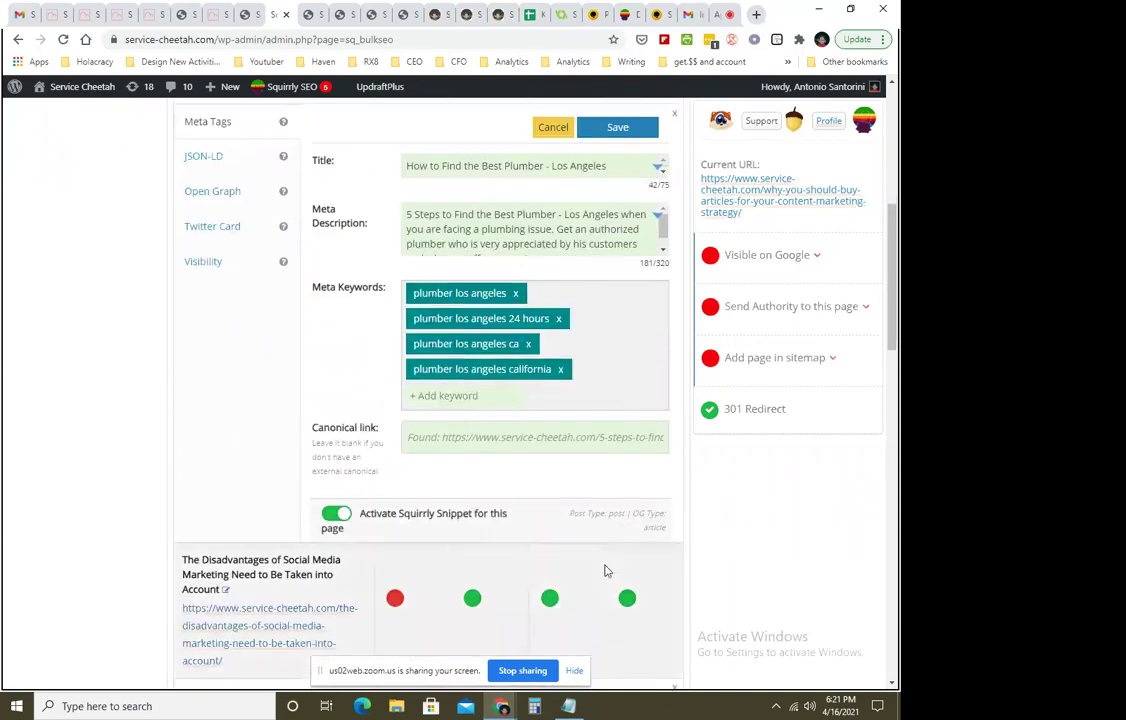
{"action": "scroll", "coordinate": [234, 312], "scroll_direction": "up", "scroll_amount": 2}
Examine the plumber post's JSON-LD settings, including the schema types, breadcrumbs schema and validation option.
{"action": "left_click", "coordinate": [209, 298]}
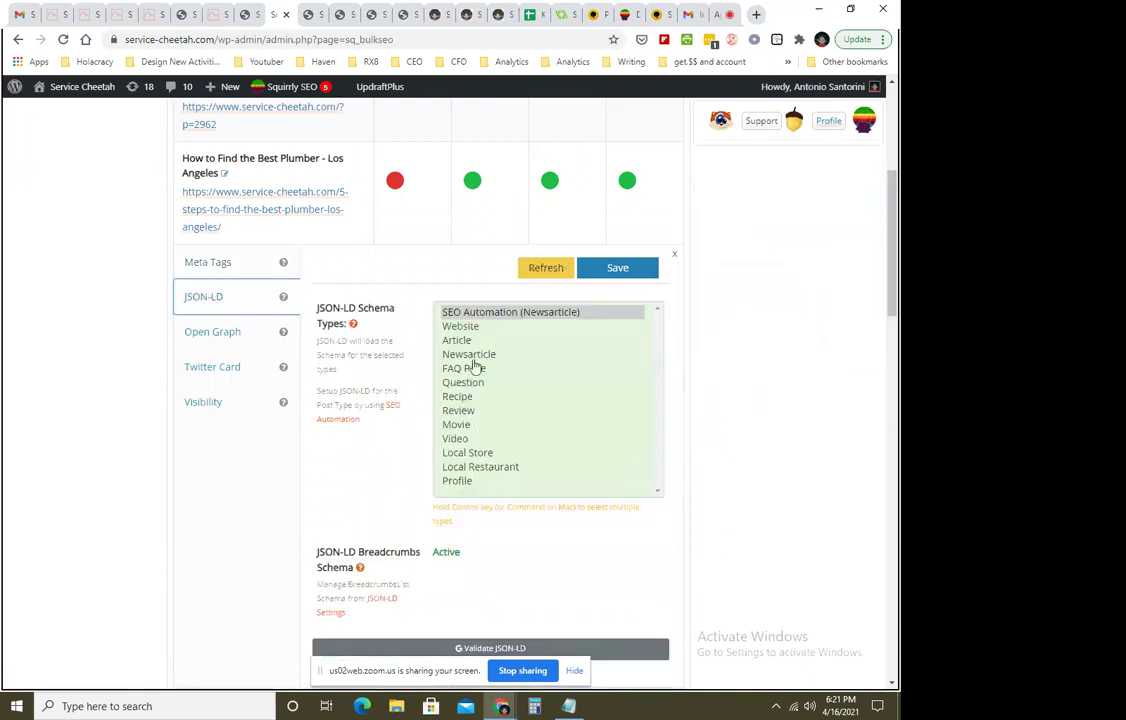
{"action": "scroll", "coordinate": [586, 387], "scroll_direction": "down", "scroll_amount": 2}
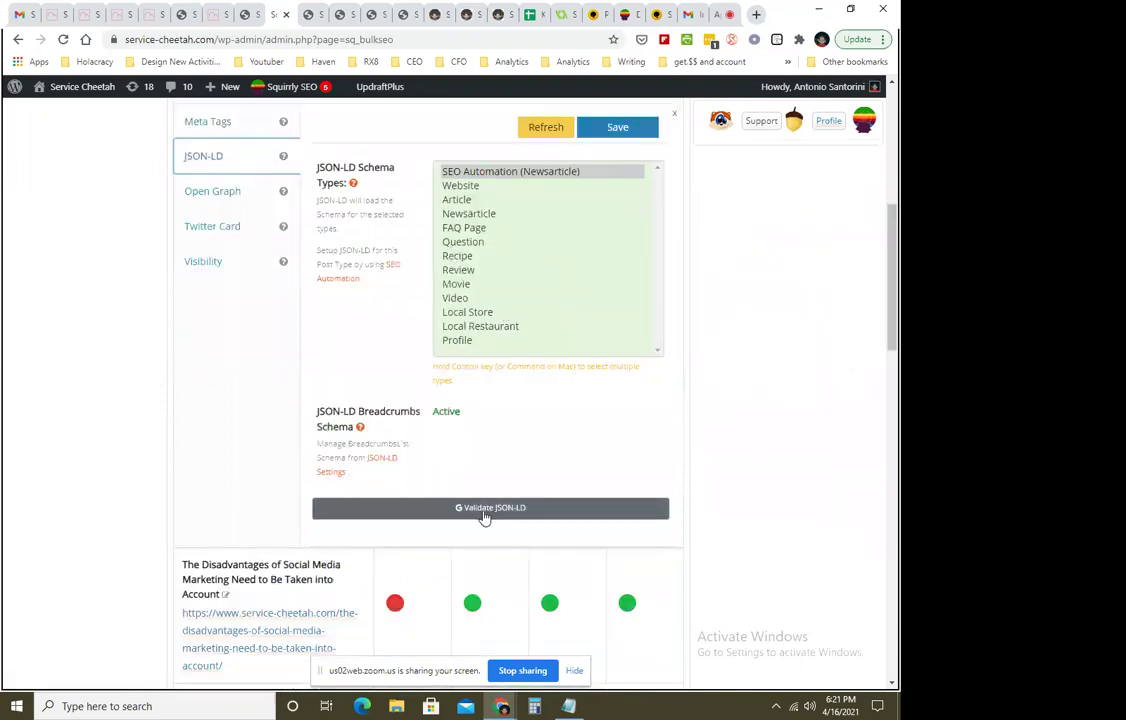
{"action": "scroll", "coordinate": [485, 515], "scroll_direction": "up", "scroll_amount": 2}
{"action": "left_click", "coordinate": [201, 340]}
{"action": "left_click", "coordinate": [202, 294]}
{"action": "scroll", "coordinate": [546, 577], "scroll_direction": "down", "scroll_amount": 1}
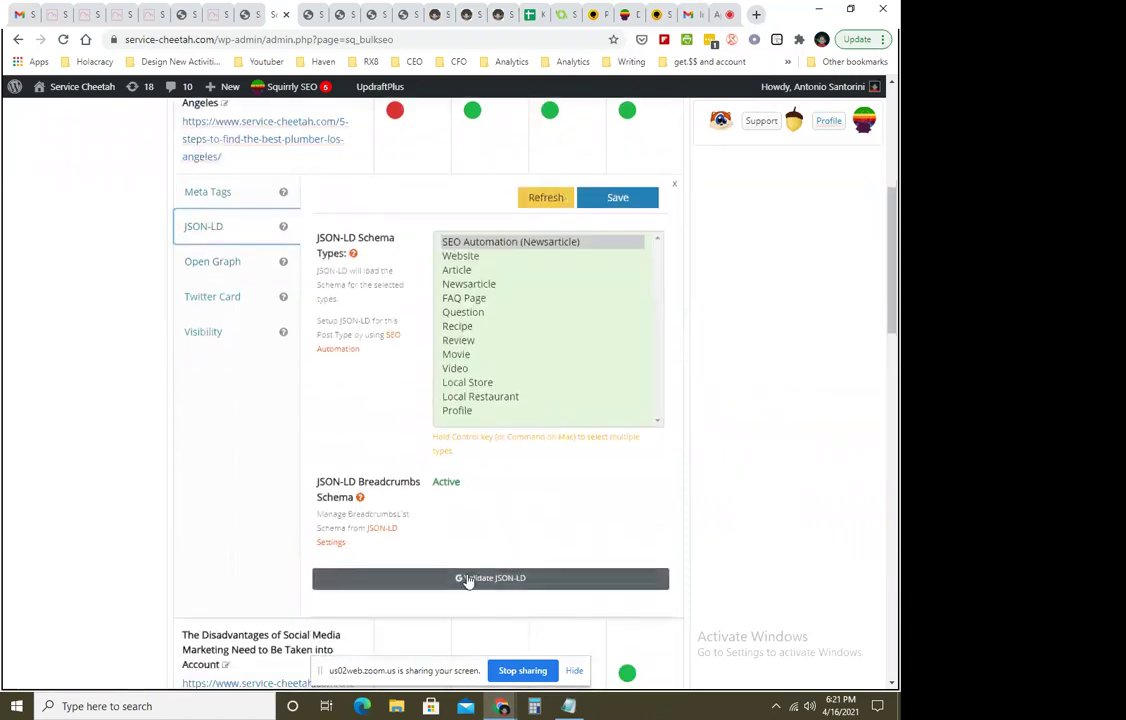
Review the plumber post's Open Graph, Twitter Card and Visibility settings, including the 301 Redirect field and its hint.
{"action": "left_click", "coordinate": [212, 261]}
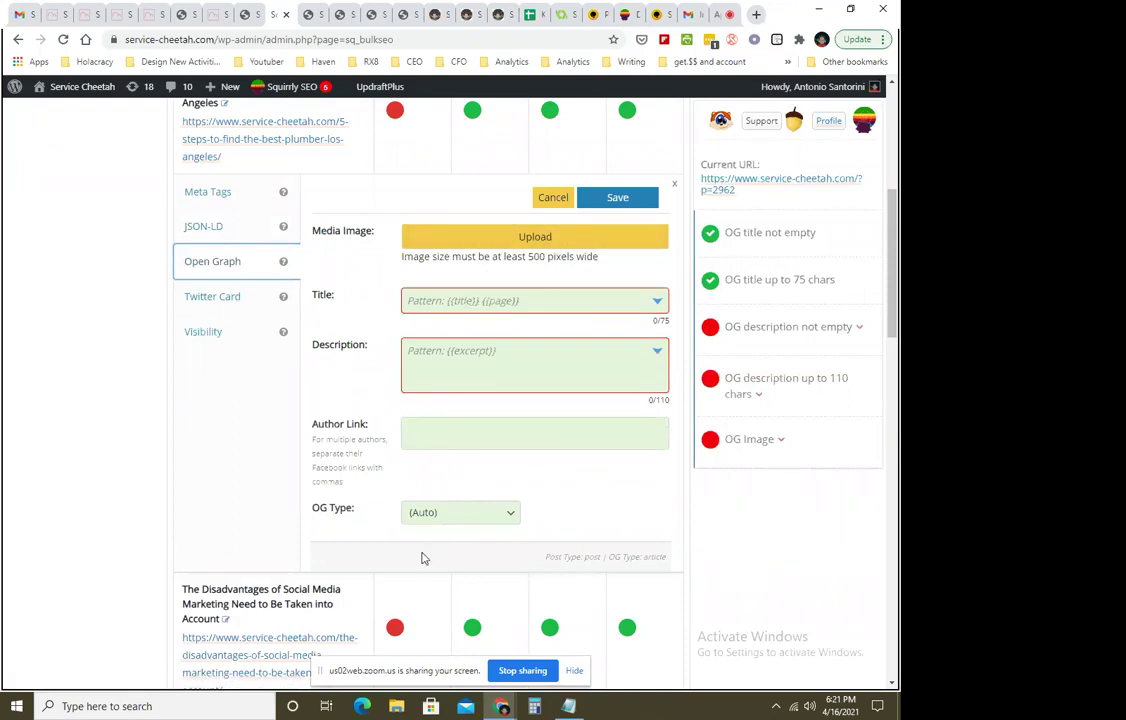
{"action": "left_click", "coordinate": [205, 298]}
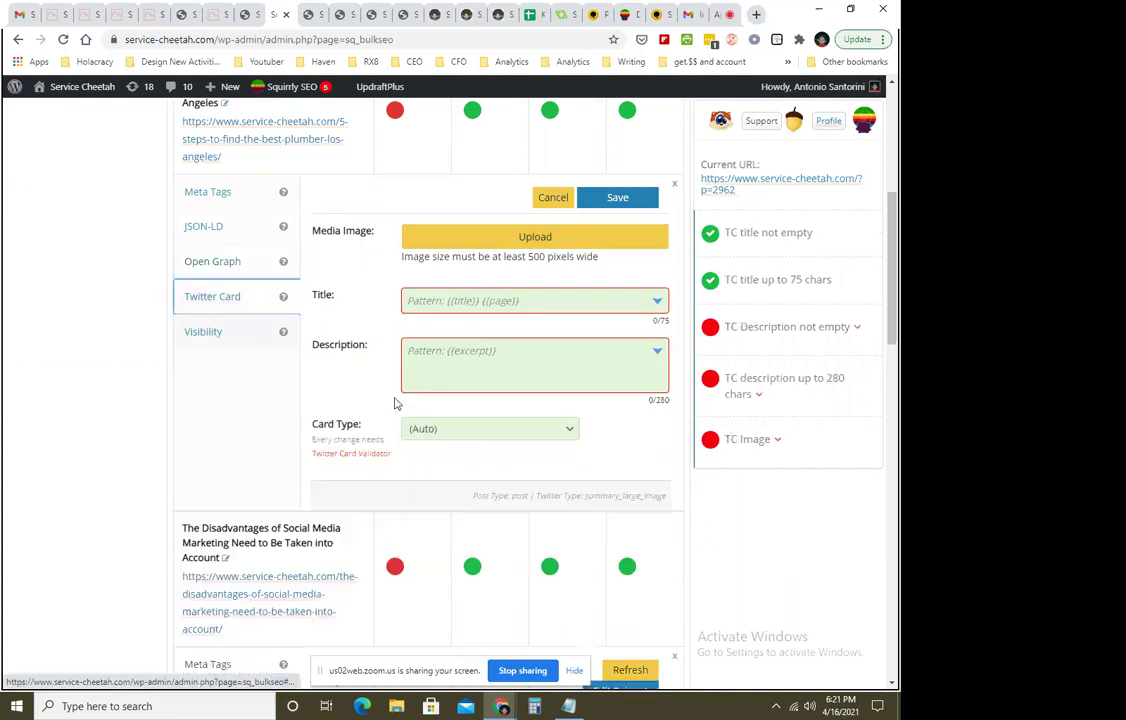
{"action": "left_click", "coordinate": [200, 335]}
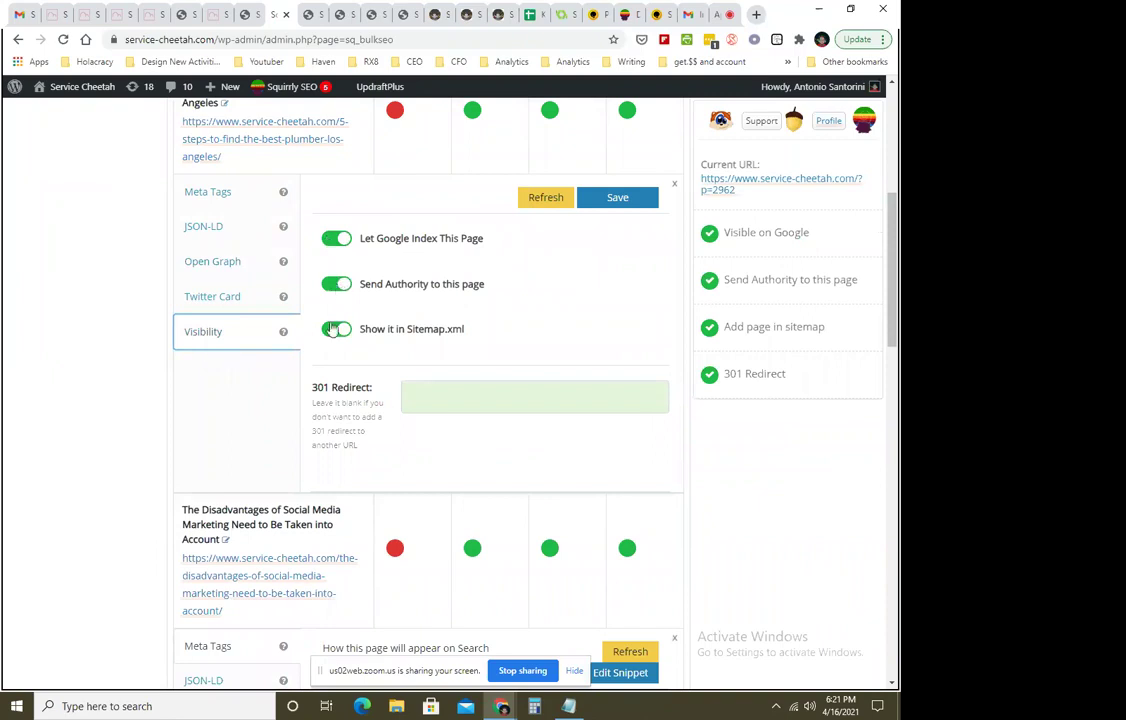
{"action": "left_click", "coordinate": [446, 435]}
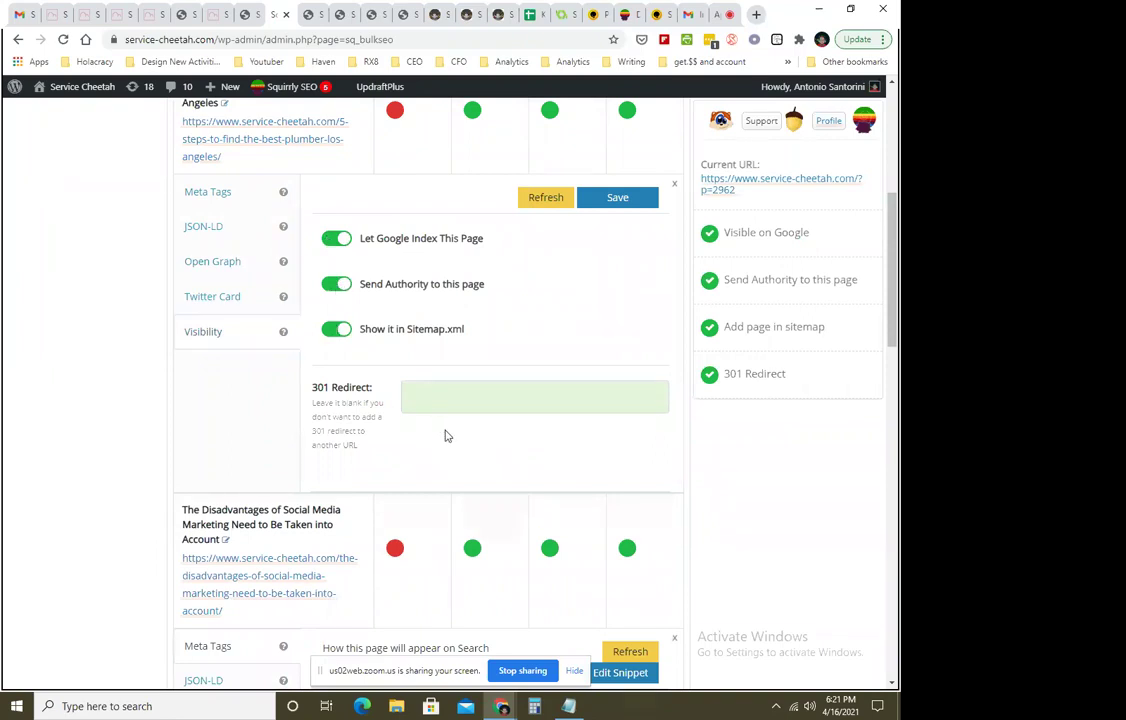
{"action": "scroll", "coordinate": [446, 436], "scroll_direction": "up", "scroll_amount": 1}
{"action": "left_click_drag", "start_coordinate": [313, 452], "coordinate": [372, 491]}
{"action": "left_click", "coordinate": [477, 580]}
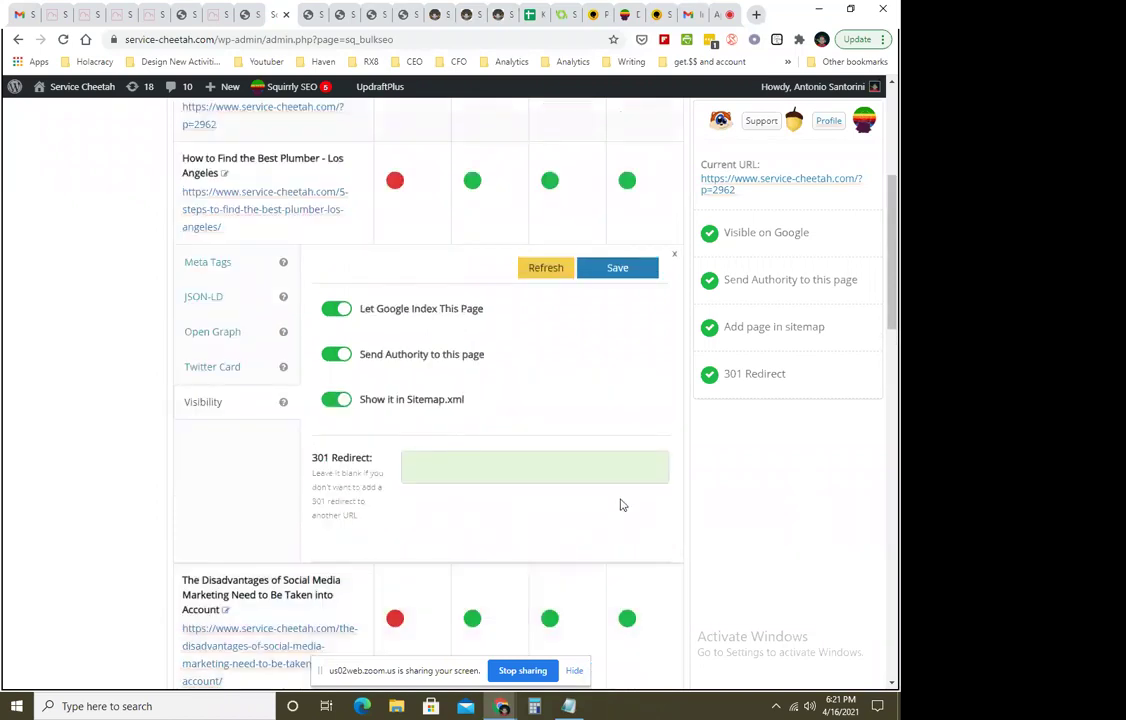
{"action": "scroll", "coordinate": [508, 425], "scroll_direction": "up", "scroll_amount": 4}
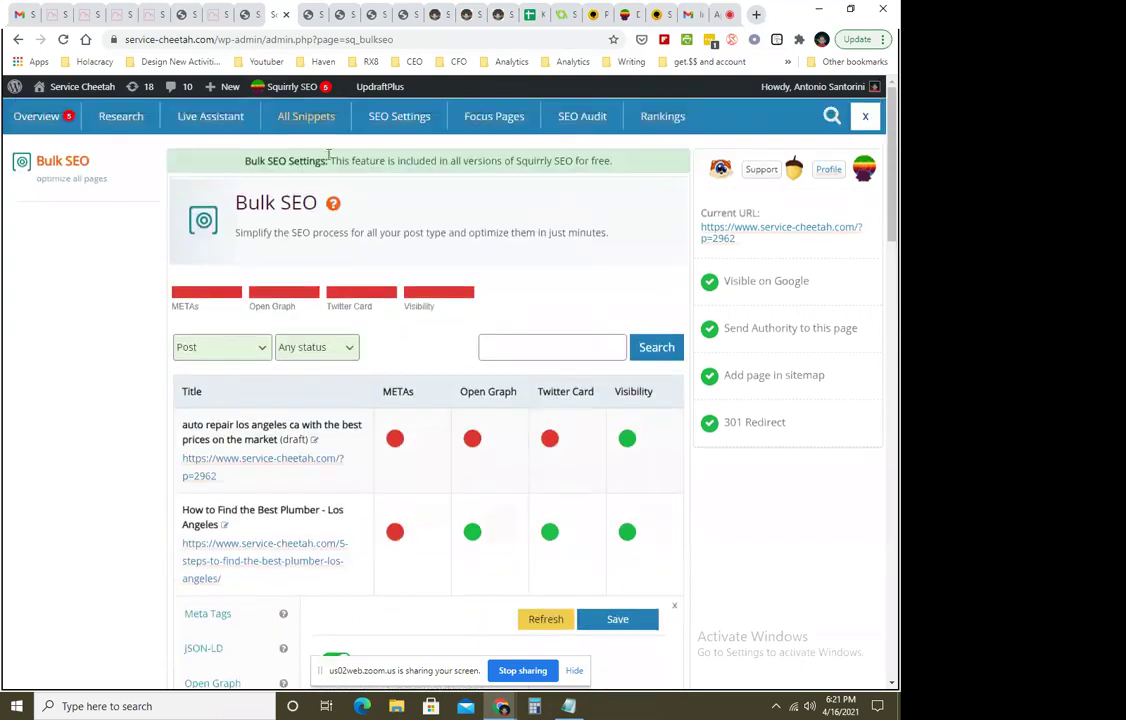
{"action": "scroll", "coordinate": [490, 443], "scroll_direction": "down", "scroll_amount": 4}
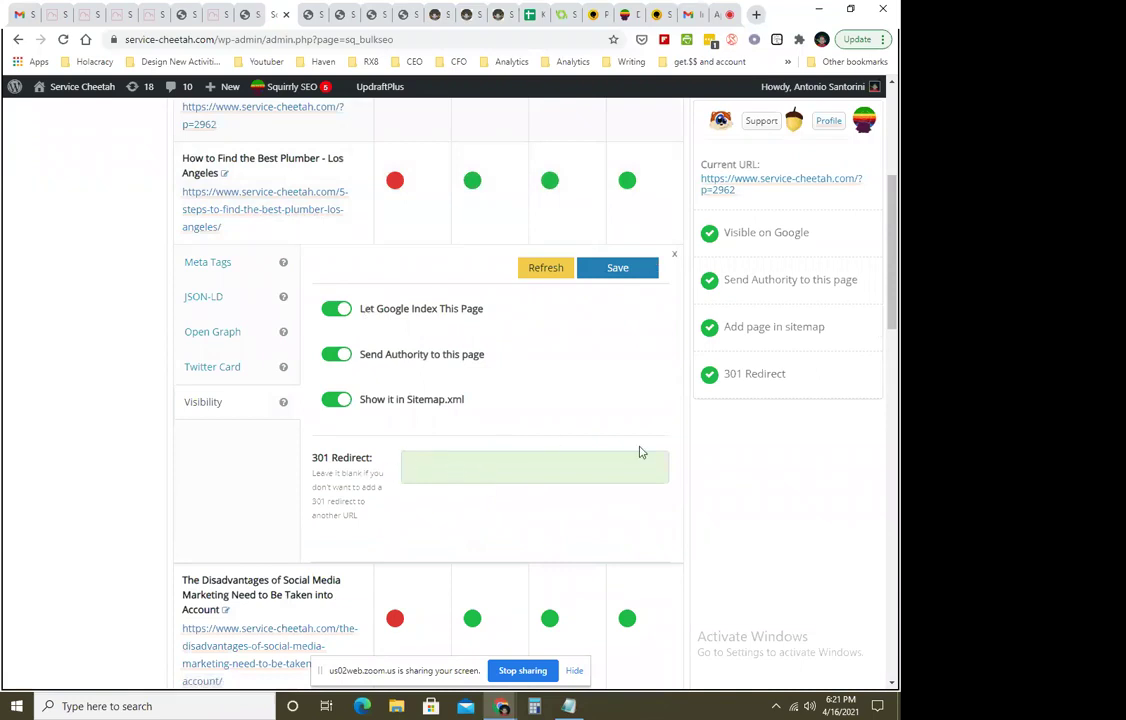
{"action": "scroll", "coordinate": [626, 508], "scroll_direction": "up", "scroll_amount": 4}
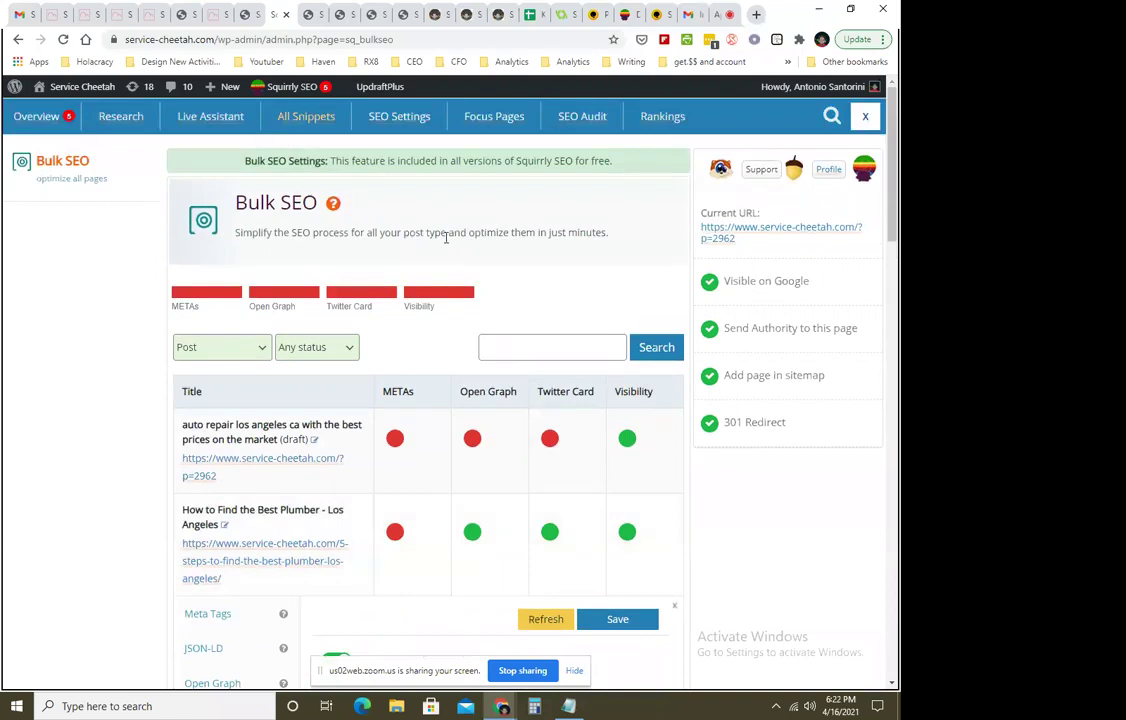
Find the dog daycare keyword research results among the open pages and copy the keyword "dog day care downtown los angeles".
{"action": "left_click", "coordinate": [307, 15]}
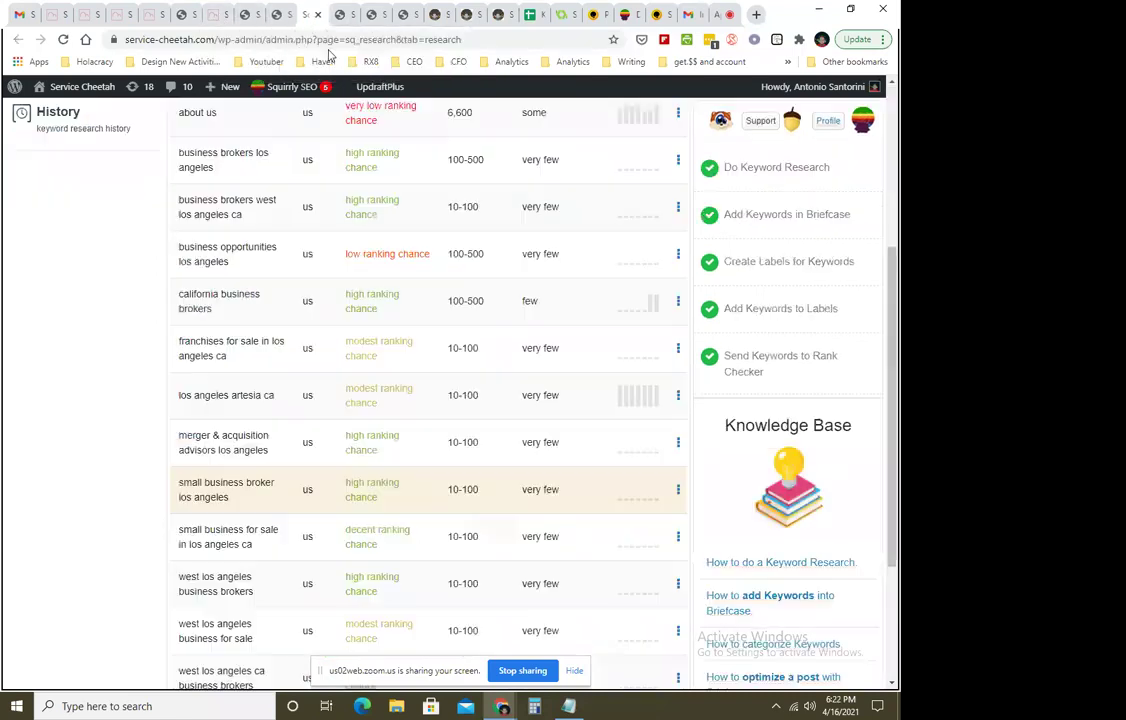
{"action": "left_click", "coordinate": [339, 15]}
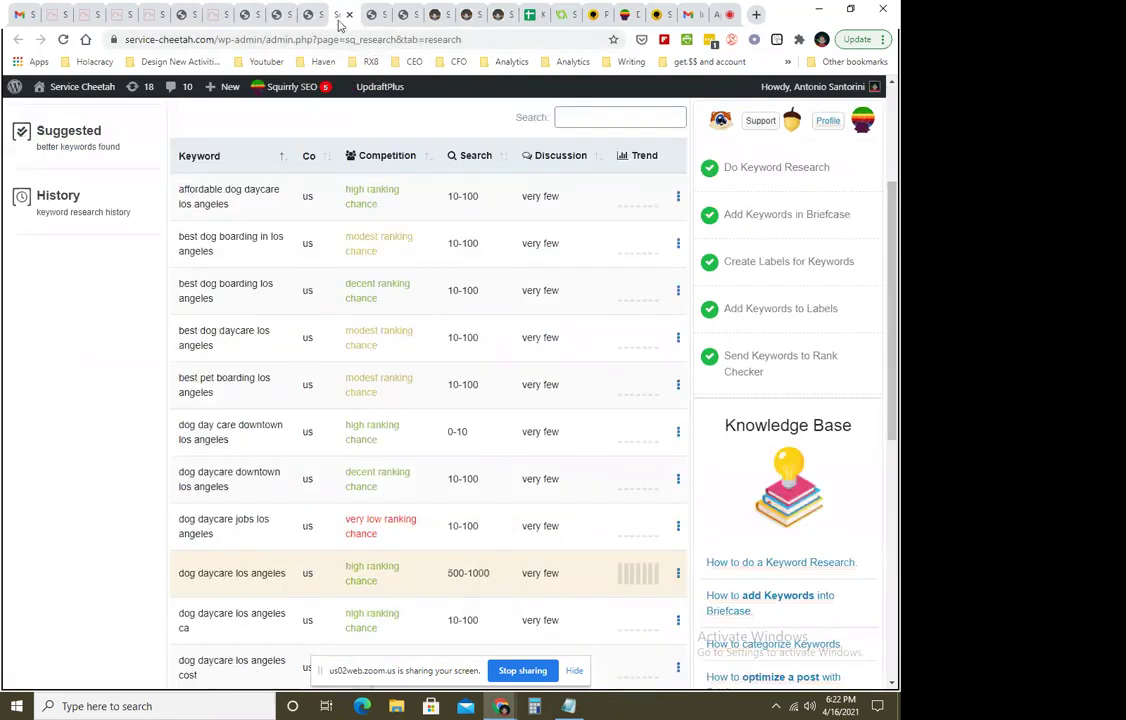
{"action": "left_click", "coordinate": [372, 15]}
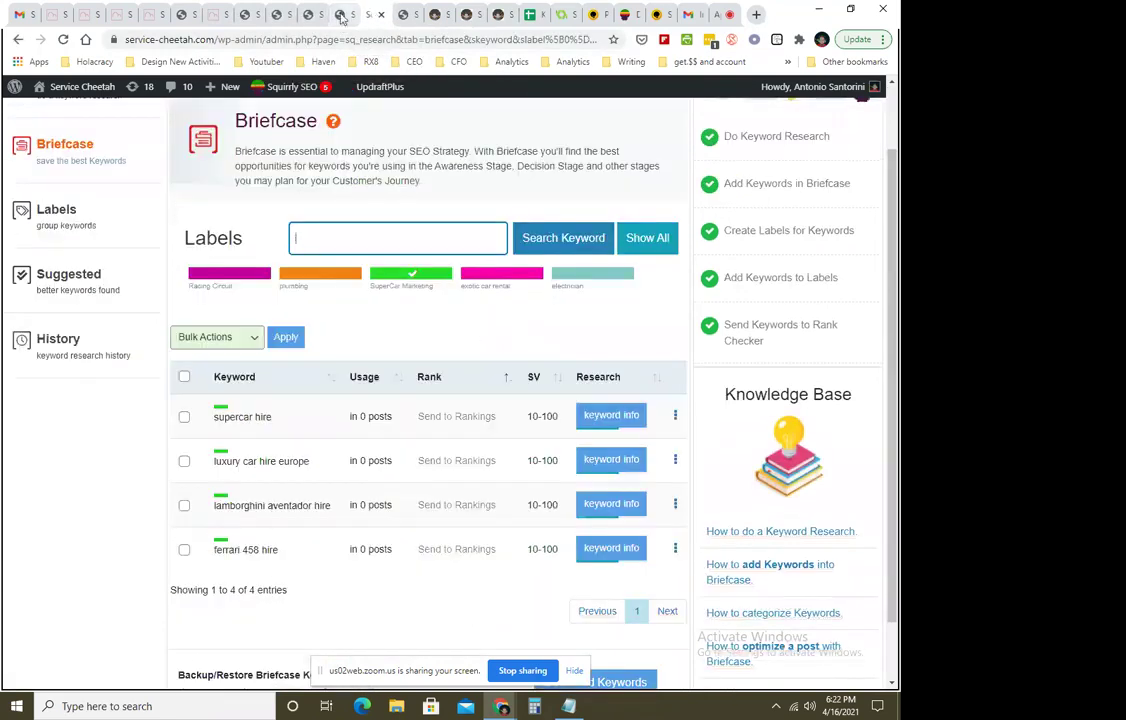
{"action": "left_click", "coordinate": [341, 16]}
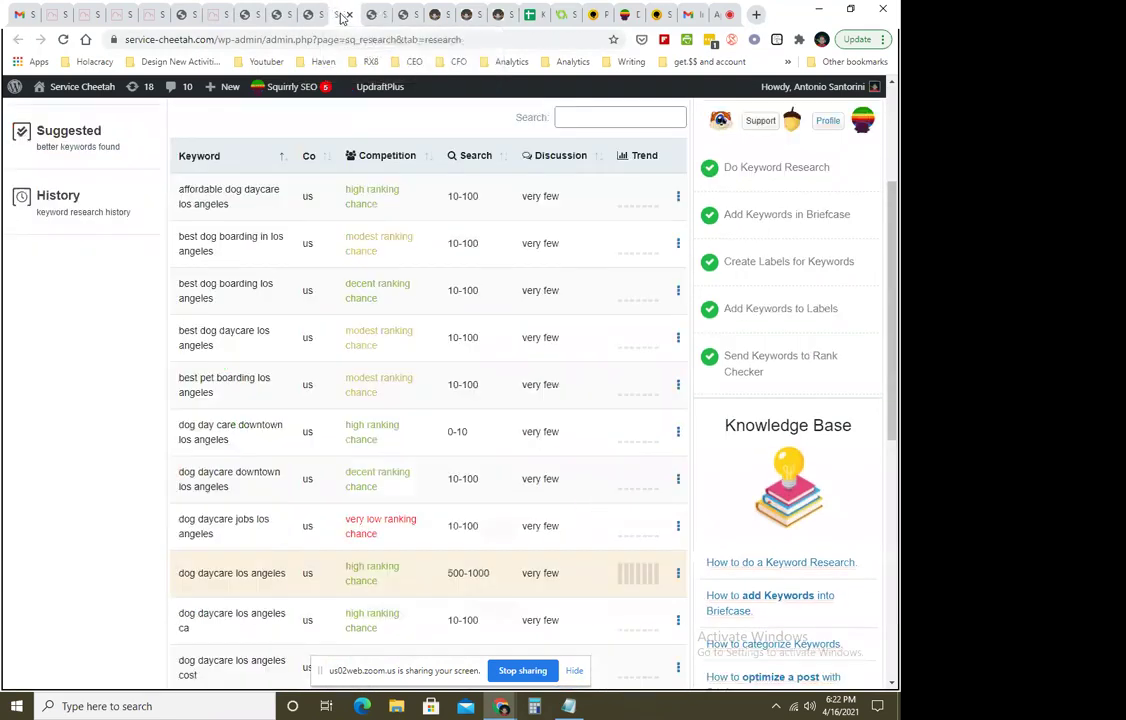
{"action": "triple_click", "coordinate": [253, 424]}
{"action": "right_click", "coordinate": [253, 427]}
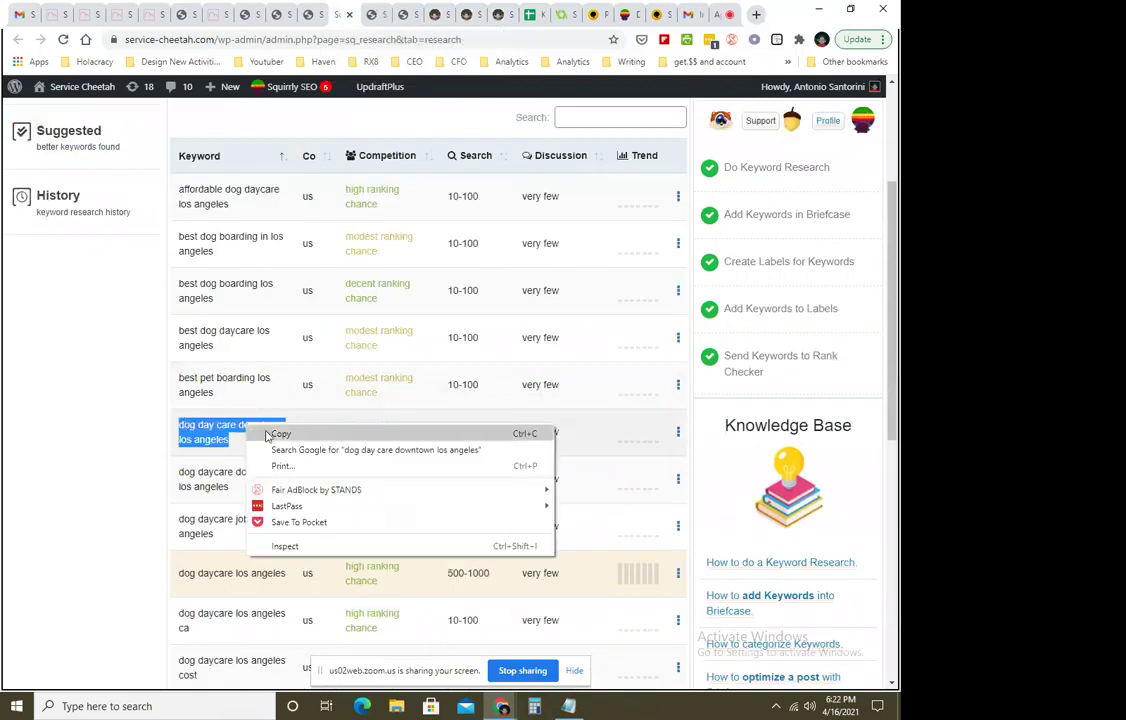
{"action": "left_click", "coordinate": [261, 432]}
Start a new keyword research with "dog day care downtown los angeles" as the starting keyword and continue to the country selection.
{"action": "scroll", "coordinate": [417, 516], "scroll_direction": "up", "scroll_amount": 2}
{"action": "scroll", "coordinate": [417, 516], "scroll_direction": "up", "scroll_amount": 1}
{"action": "left_click", "coordinate": [82, 162]}
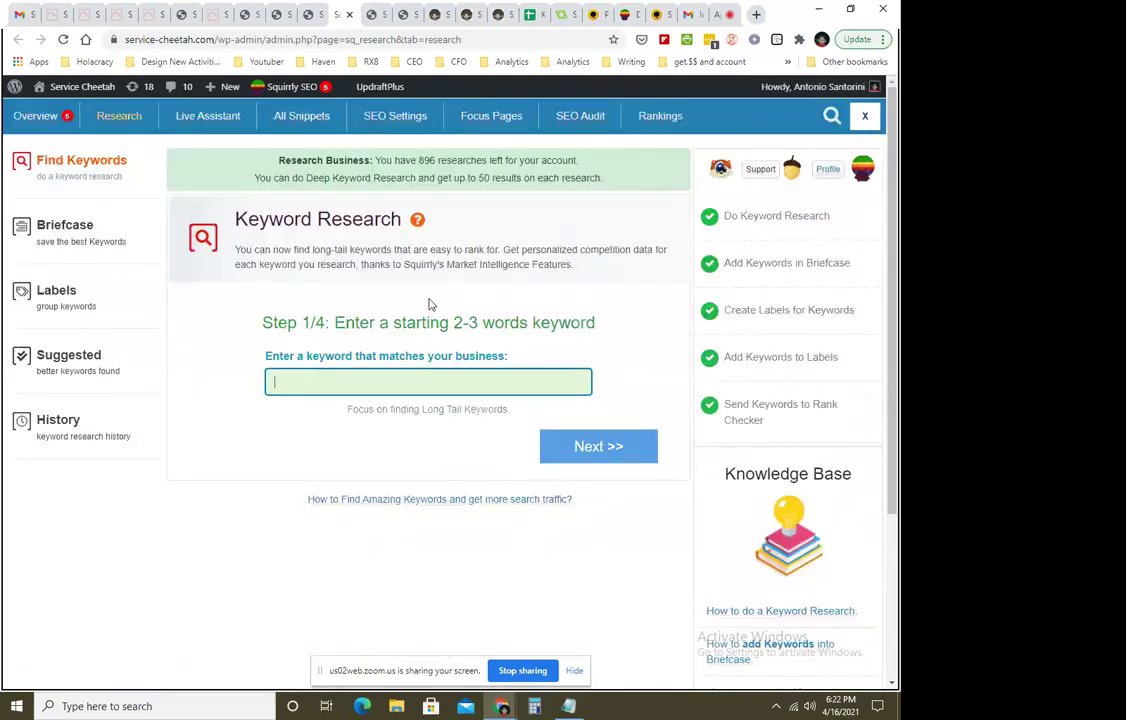
{"action": "key", "text": "ctrl+v"}
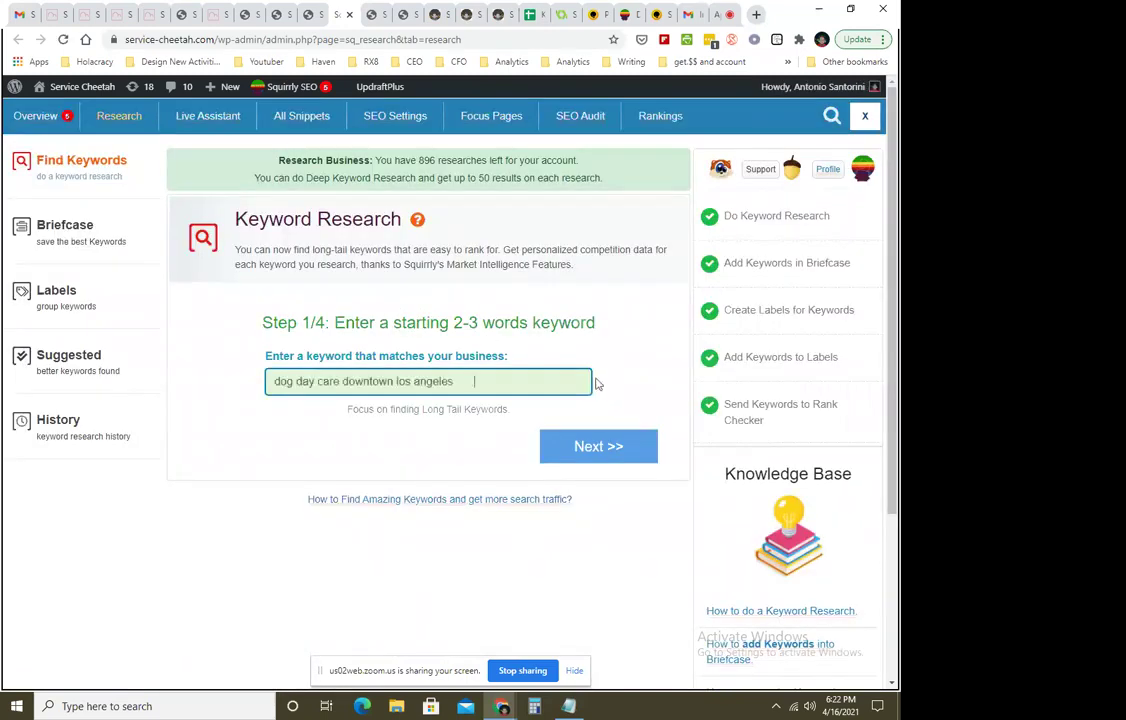
{"action": "left_click", "coordinate": [628, 449]}
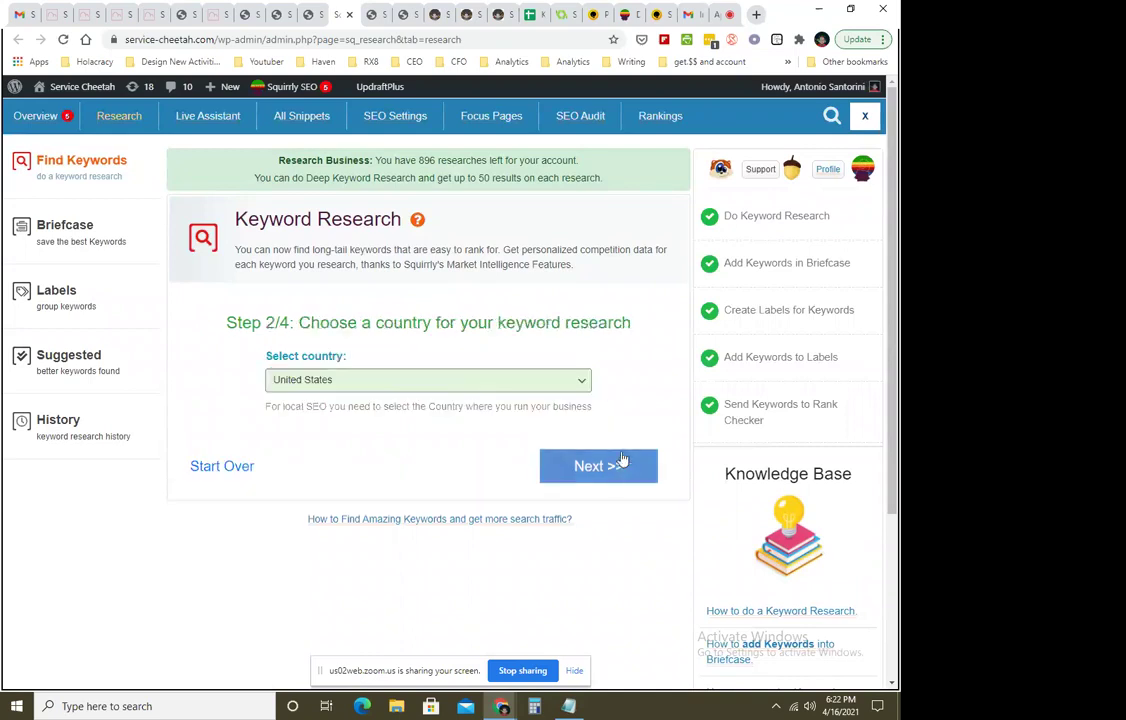
Choose United States as the research country and run a deep keyword research with up to 50 results.
{"action": "left_click", "coordinate": [487, 385]}
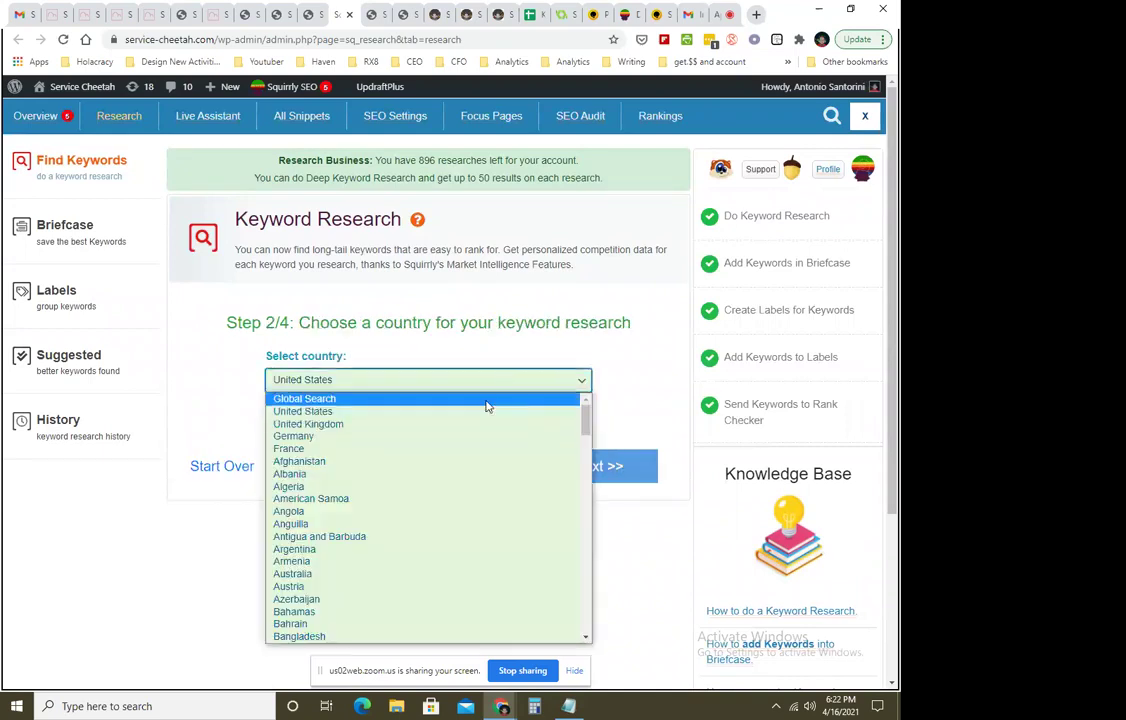
{"action": "left_click", "coordinate": [482, 413]}
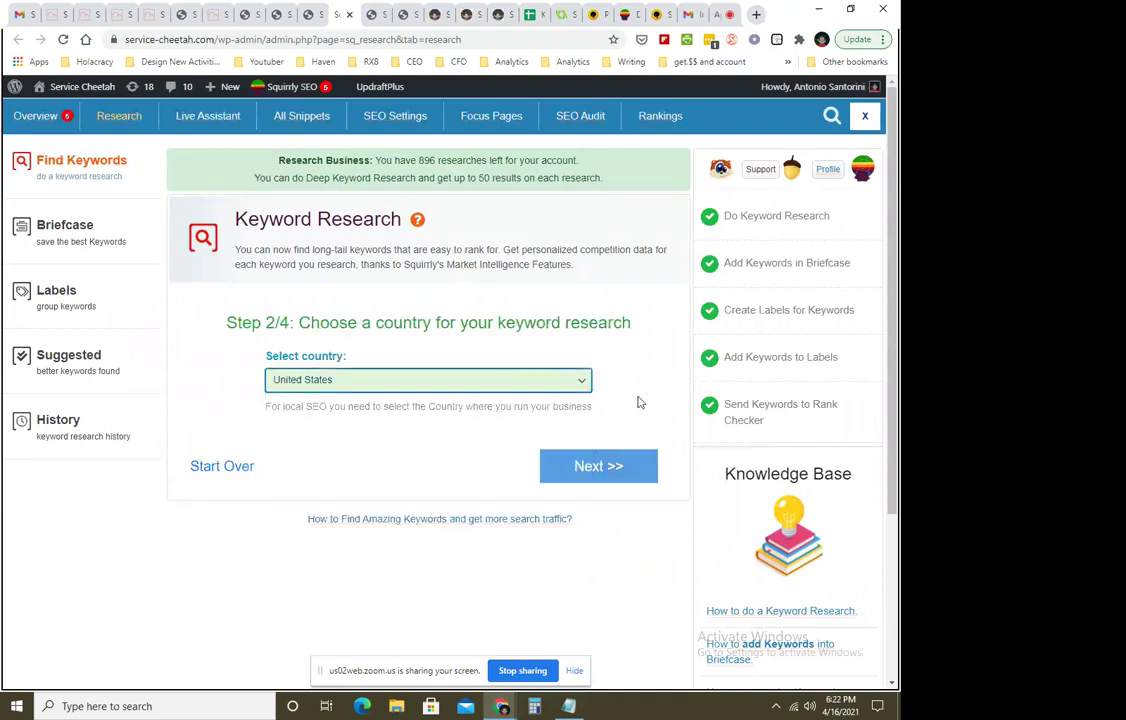
{"action": "left_click", "coordinate": [610, 477]}
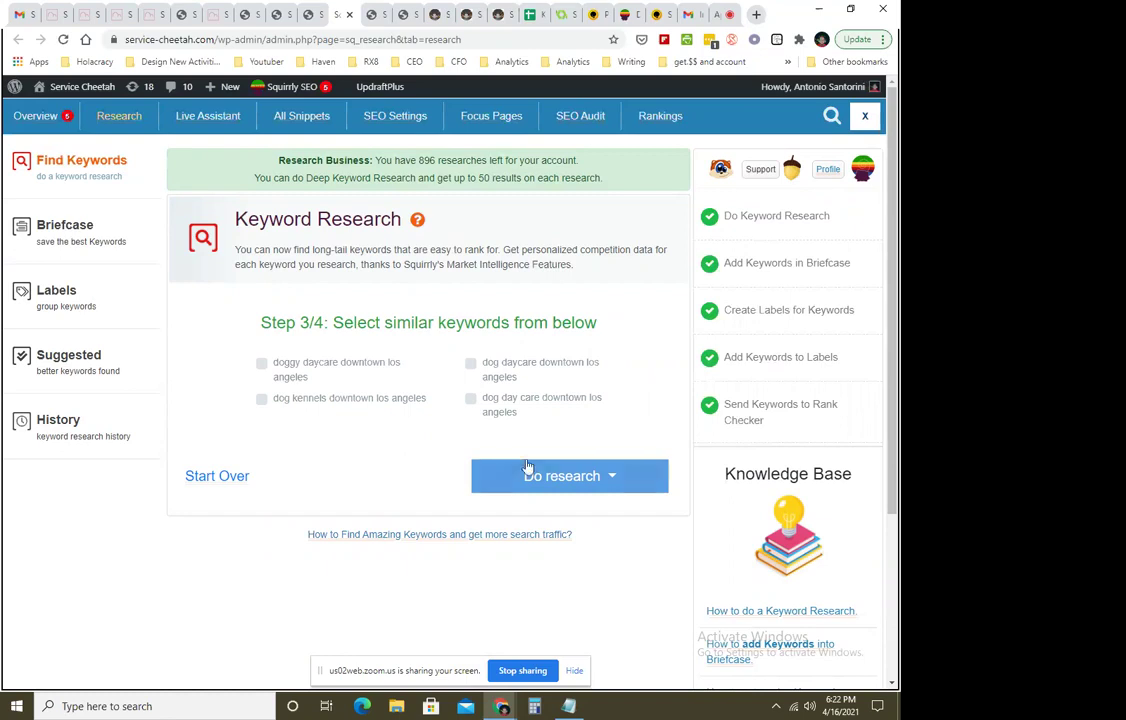
{"action": "left_click", "coordinate": [577, 479]}
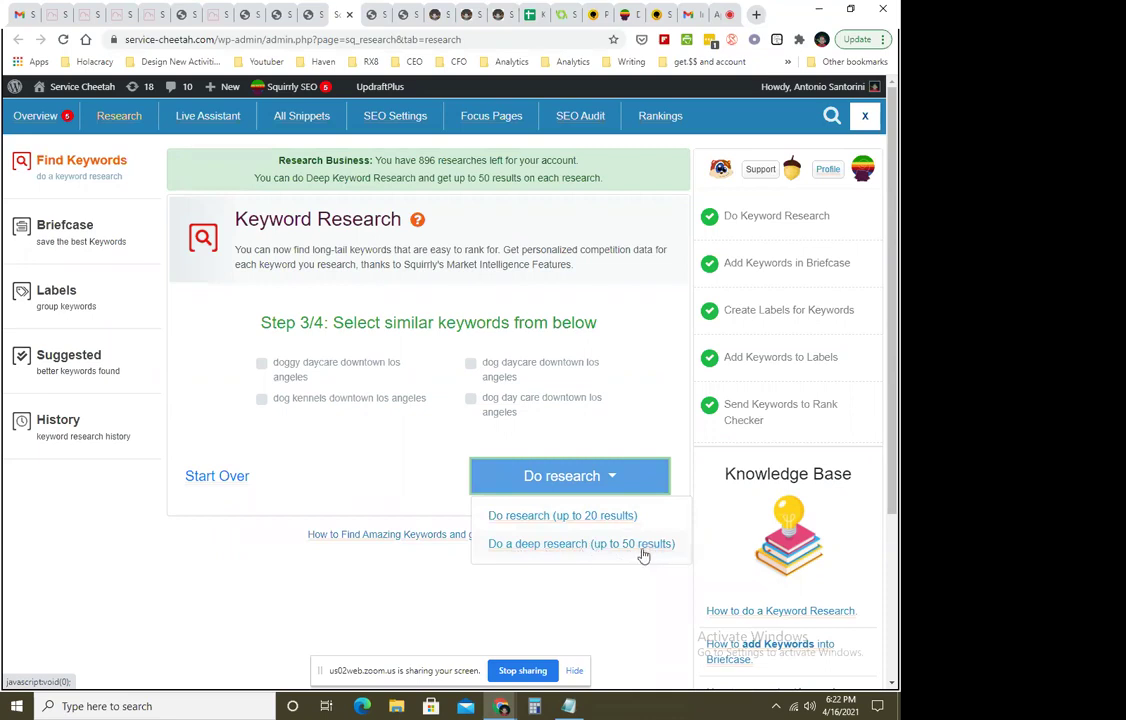
{"action": "left_click", "coordinate": [575, 544]}
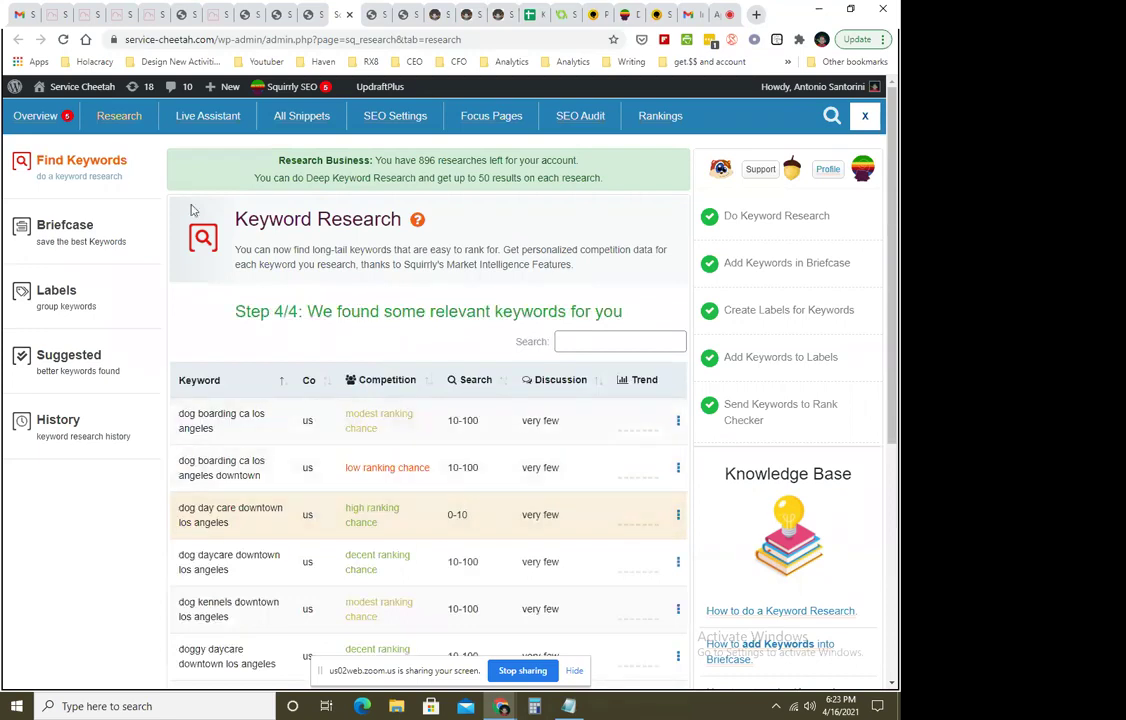
Open additional Find Keywords pages in separate browser tabs, check their starting keyword step, and close the completed dog day care results.
{"action": "right_click", "coordinate": [114, 177]}
{"action": "left_click", "coordinate": [114, 180]}
{"action": "right_click", "coordinate": [108, 178]}
{"action": "left_click", "coordinate": [120, 181]}
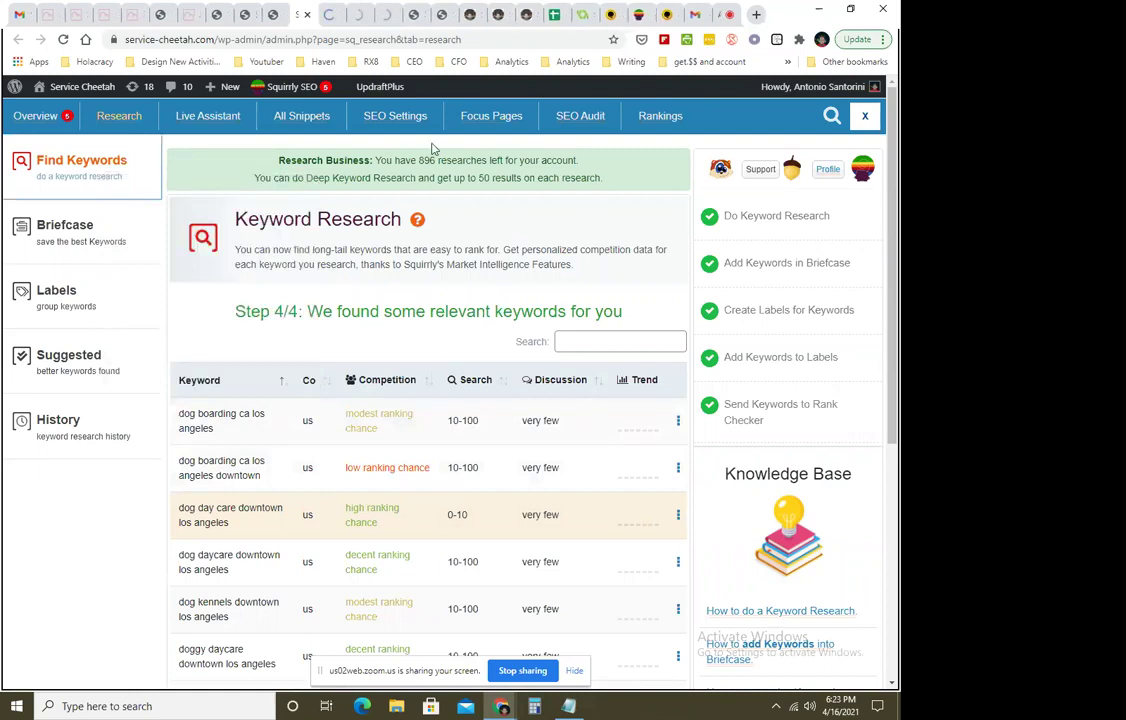
{"action": "left_click", "coordinate": [329, 14]}
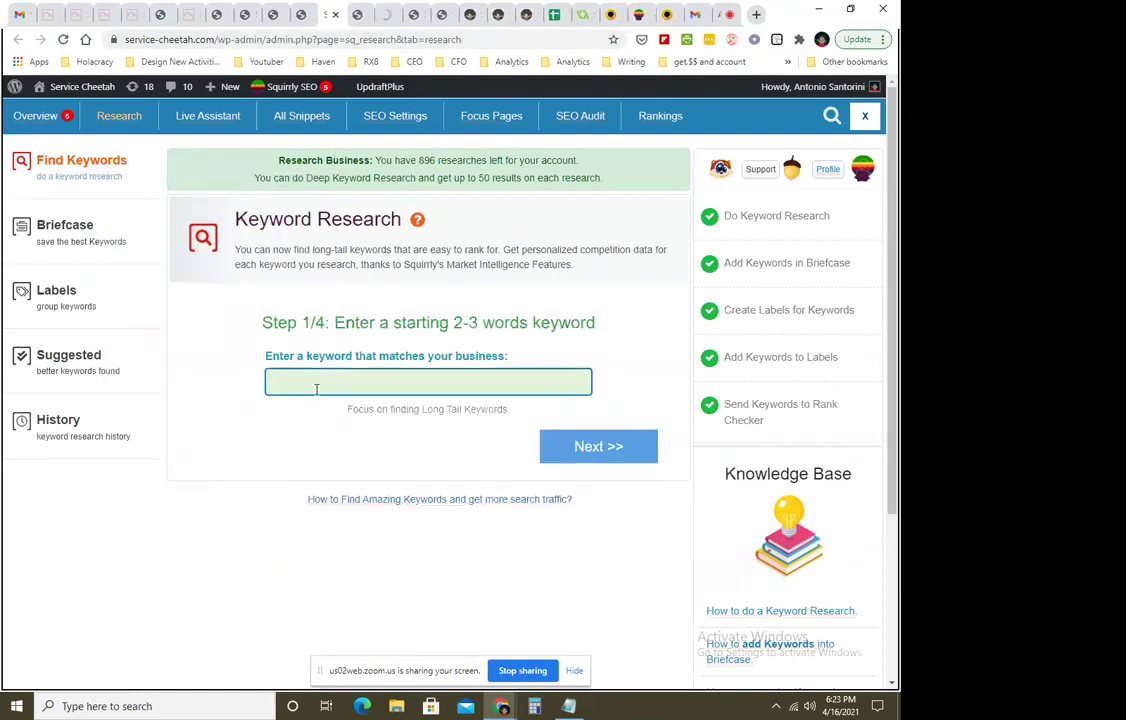
{"action": "left_click", "coordinate": [358, 15]}
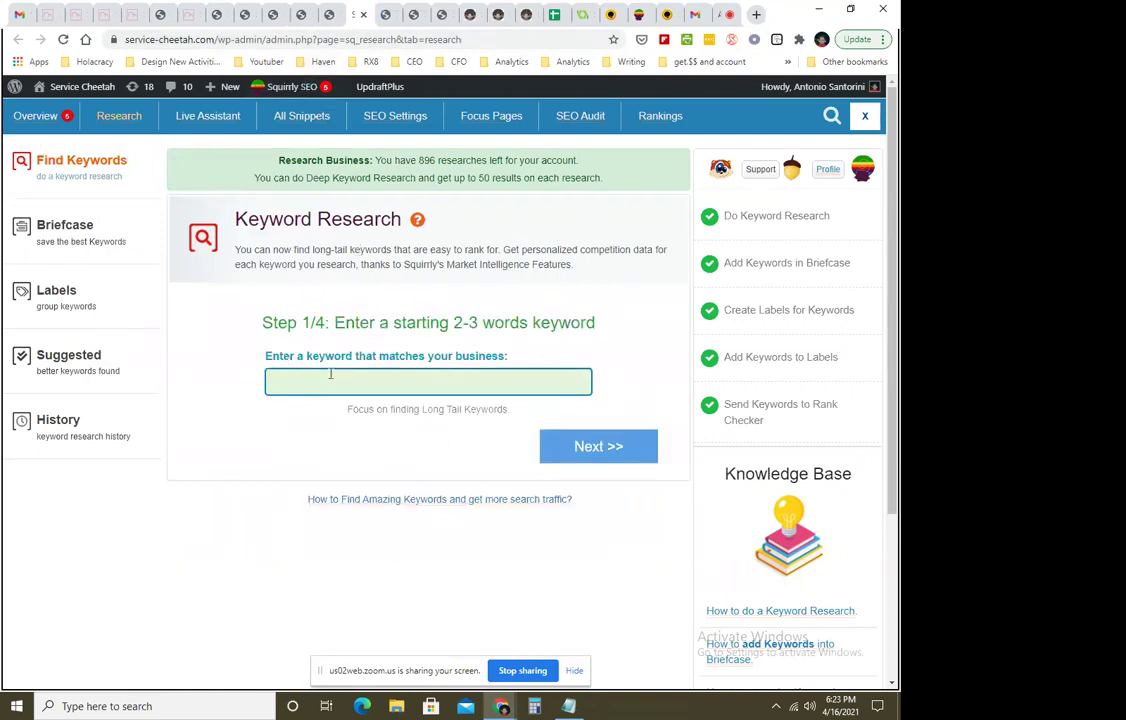
{"action": "left_click", "coordinate": [305, 16]}
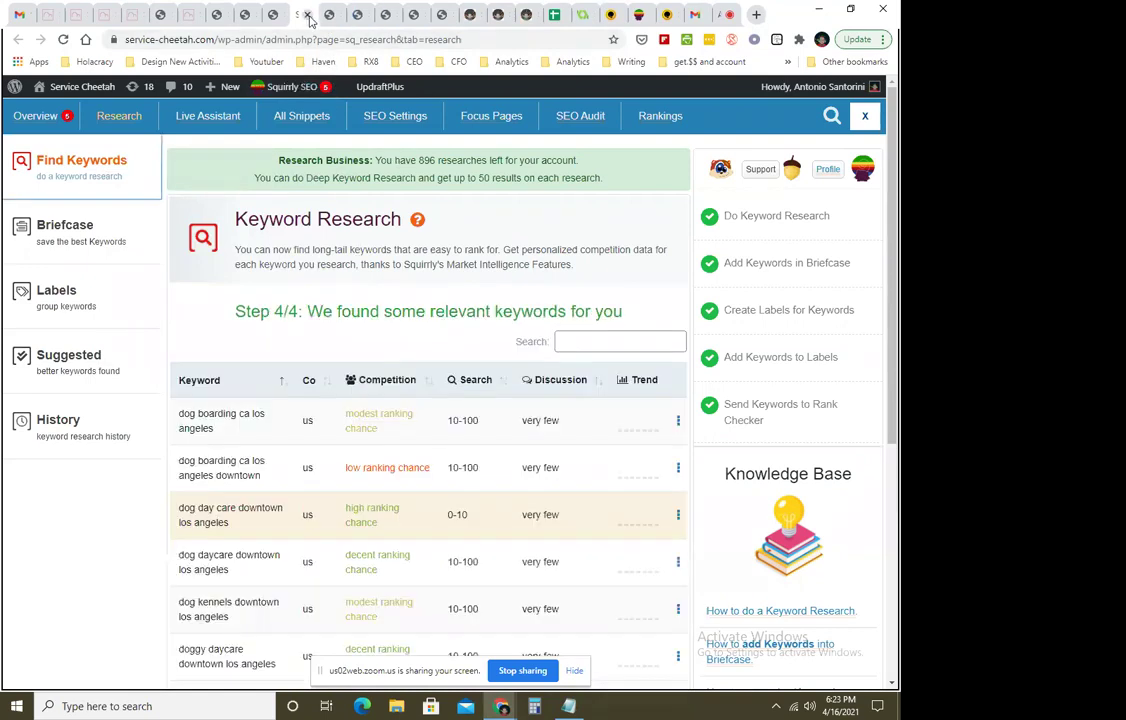
{"action": "left_click", "coordinate": [309, 16]}
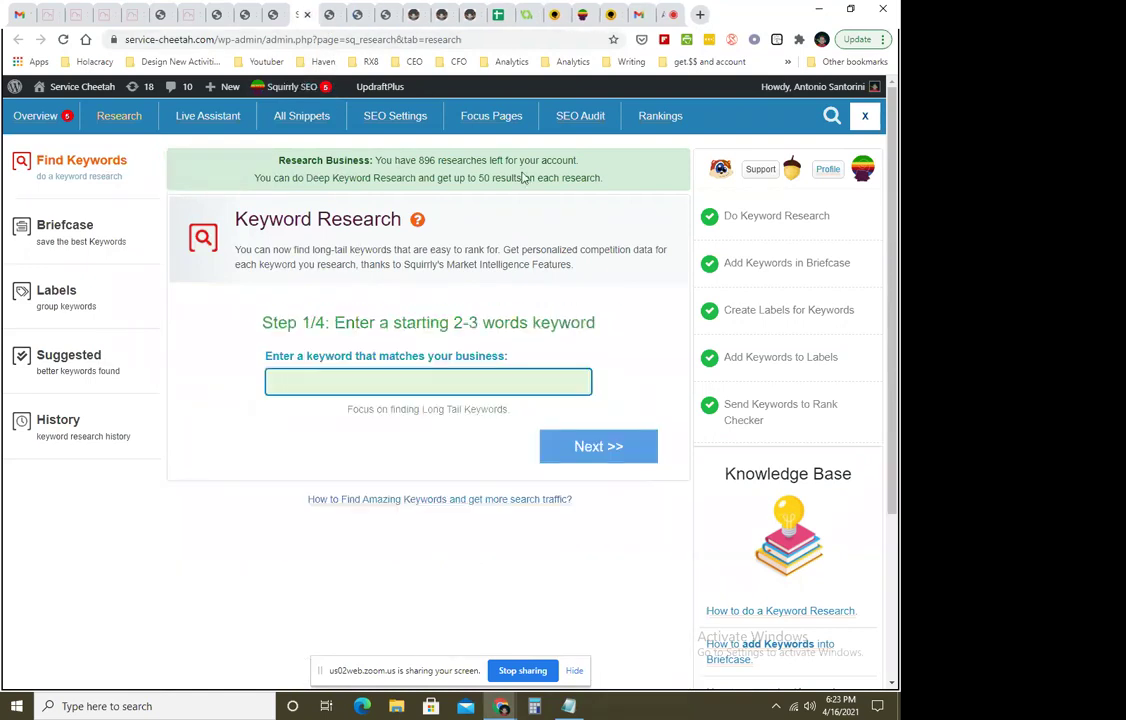
Find the Paper Finger Cuts site's SEO audit details among the open pages.
{"action": "left_click", "coordinate": [207, 15]}
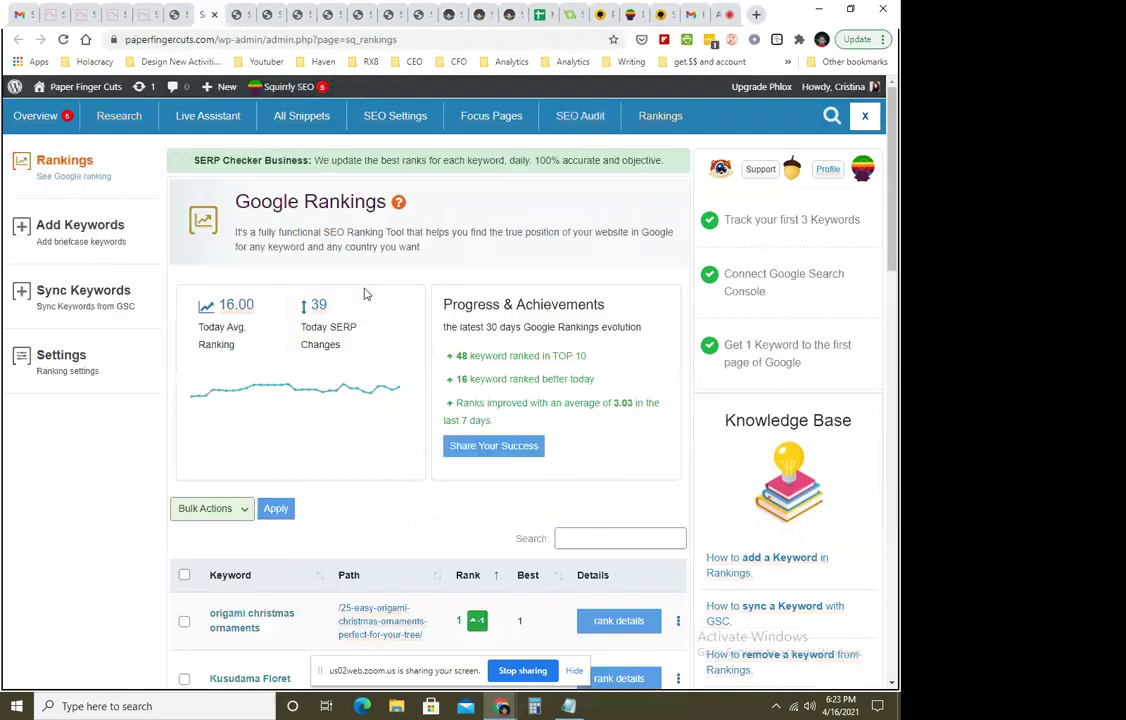
{"action": "left_click", "coordinate": [145, 18]}
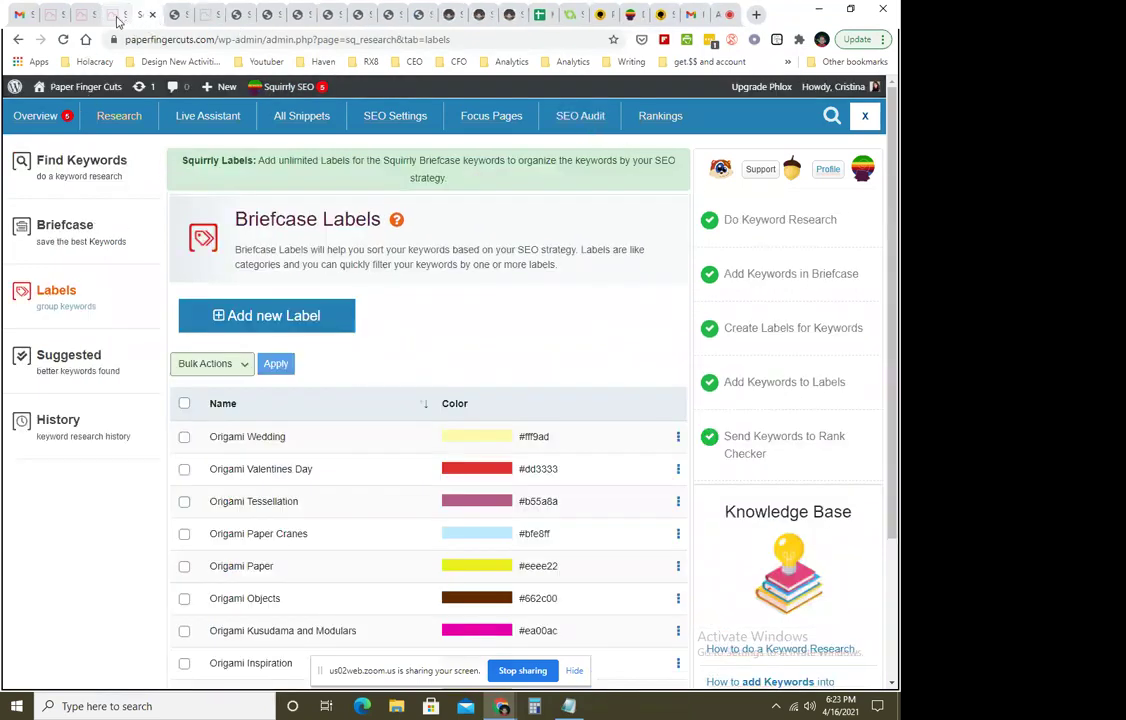
{"action": "left_click", "coordinate": [106, 16]}
{"action": "left_click", "coordinate": [80, 17]}
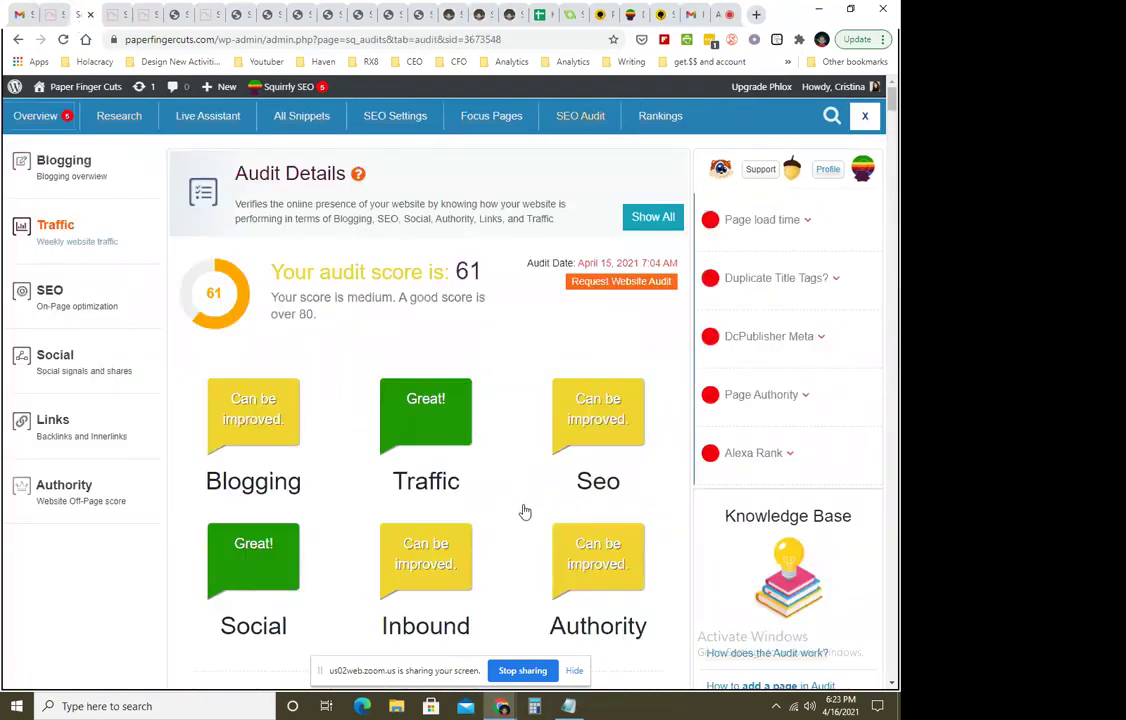
Examine the overall audit score, the good-score guideline, the category ratings and the list of audited pages.
{"action": "left_click_drag", "start_coordinate": [320, 269], "coordinate": [484, 275]}
{"action": "left_click", "coordinate": [491, 398]}
{"action": "left_click_drag", "start_coordinate": [312, 297], "coordinate": [490, 318]}
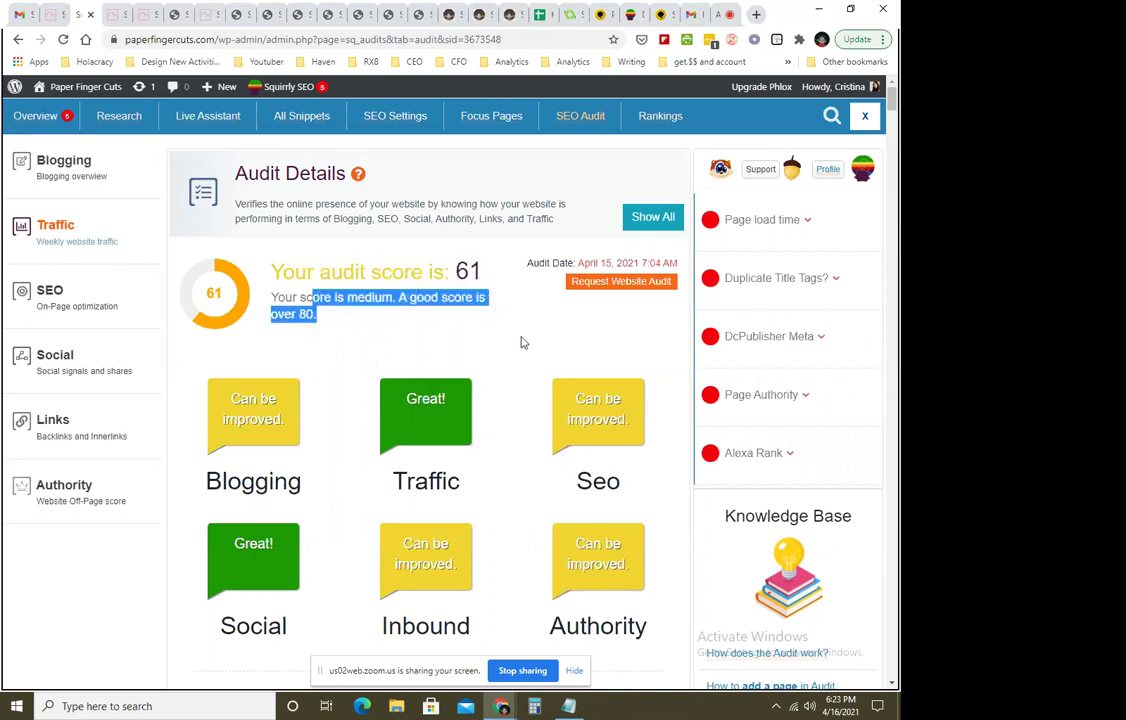
{"action": "left_click", "coordinate": [381, 293]}
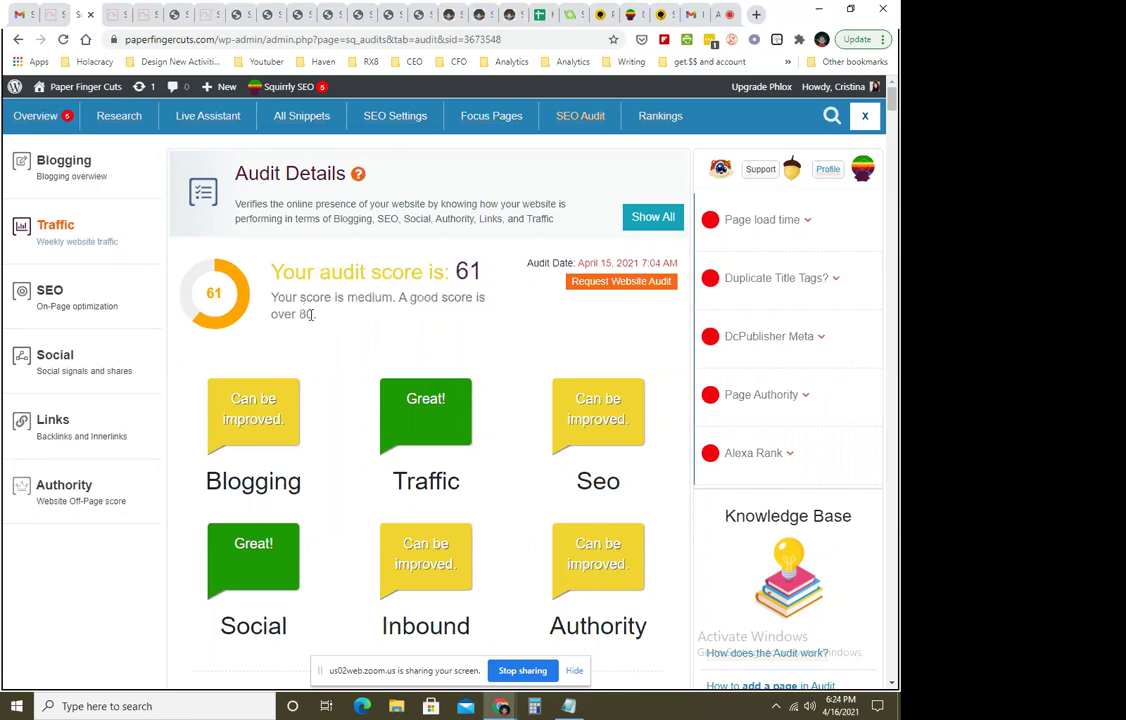
{"action": "scroll", "coordinate": [538, 479], "scroll_direction": "down", "scroll_amount": 1}
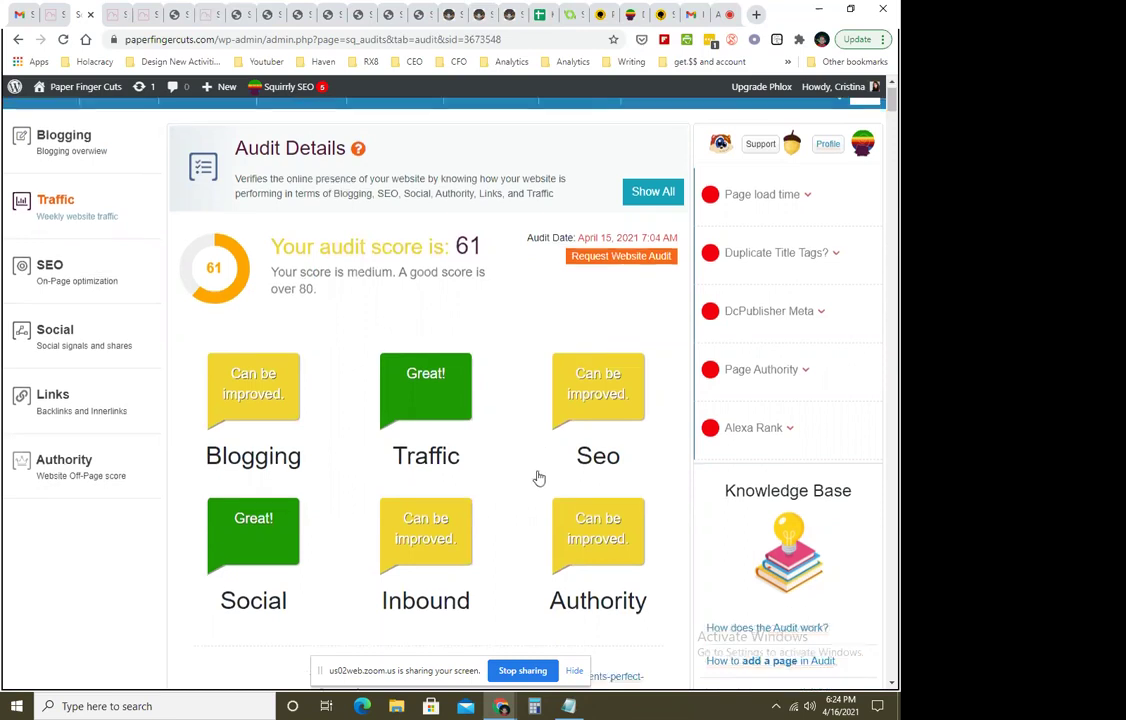
{"action": "scroll", "coordinate": [690, 406], "scroll_direction": "up", "scroll_amount": 1}
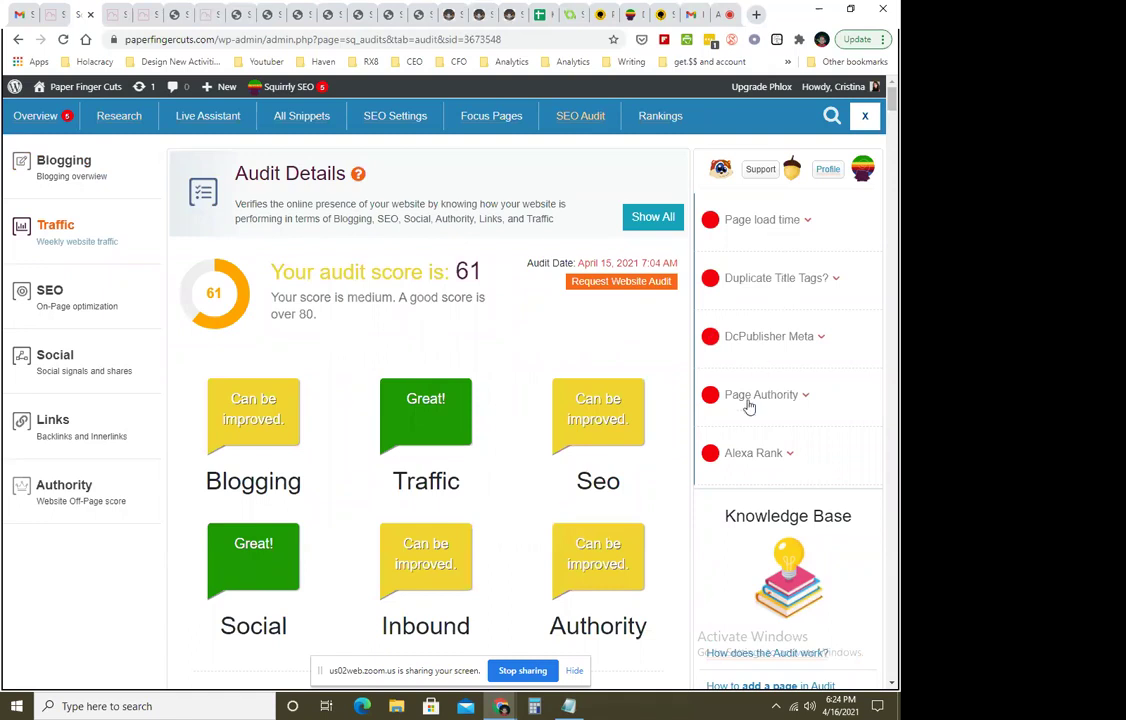
{"action": "scroll", "coordinate": [517, 505], "scroll_direction": "down", "scroll_amount": 3}
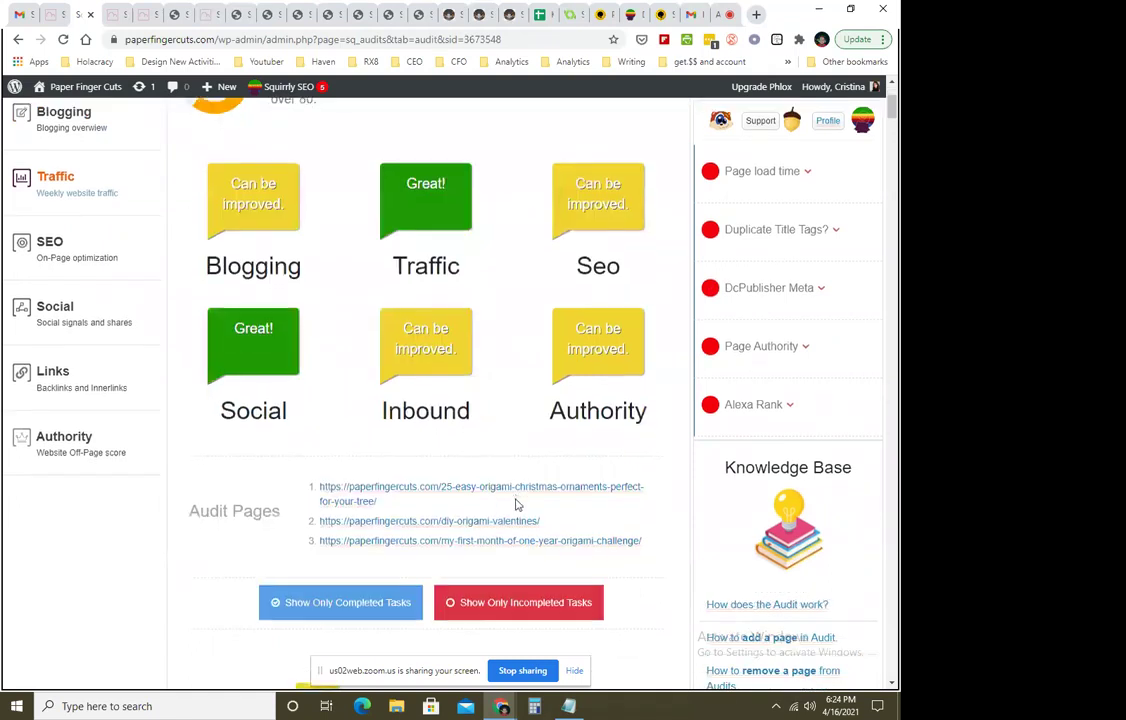
{"action": "scroll", "coordinate": [515, 503], "scroll_direction": "down", "scroll_amount": 3}
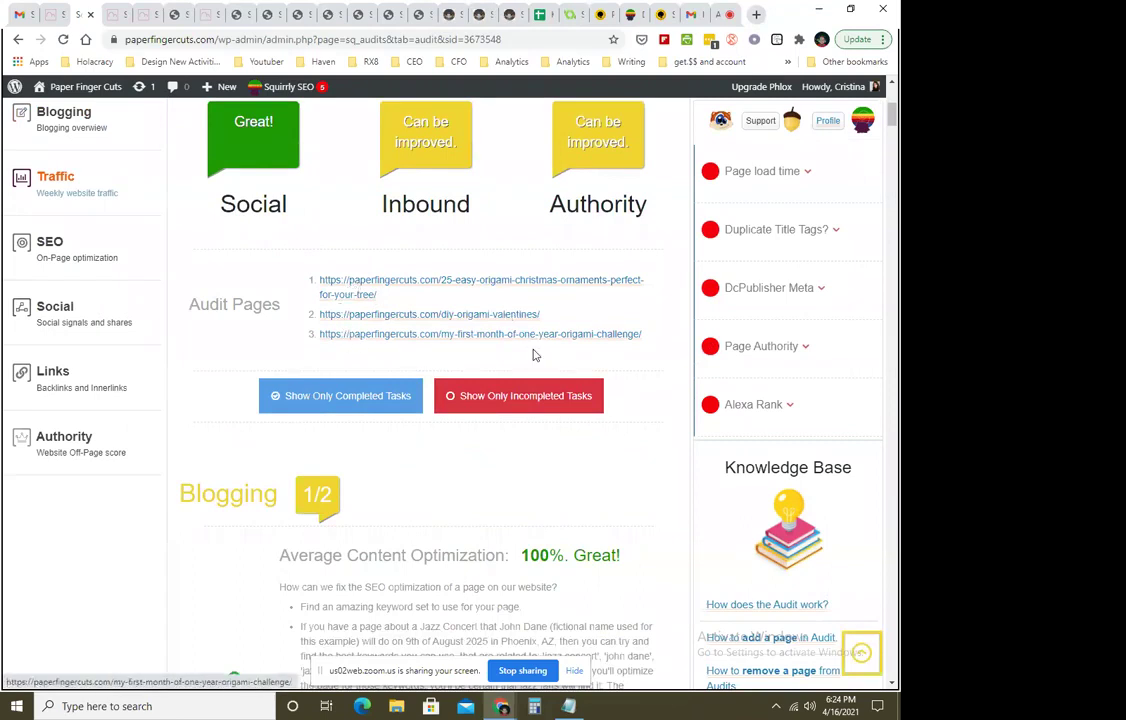
{"action": "scroll", "coordinate": [533, 354], "scroll_direction": "up", "scroll_amount": 6}
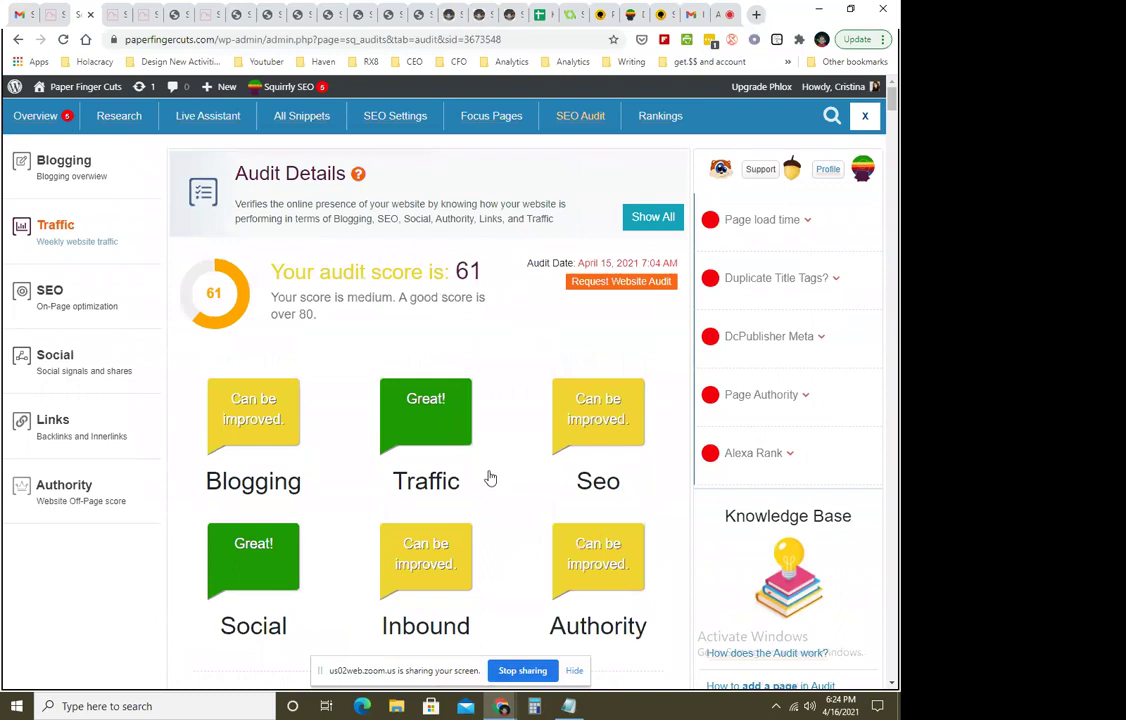
{"action": "scroll", "coordinate": [512, 466], "scroll_direction": "down", "scroll_amount": 10}
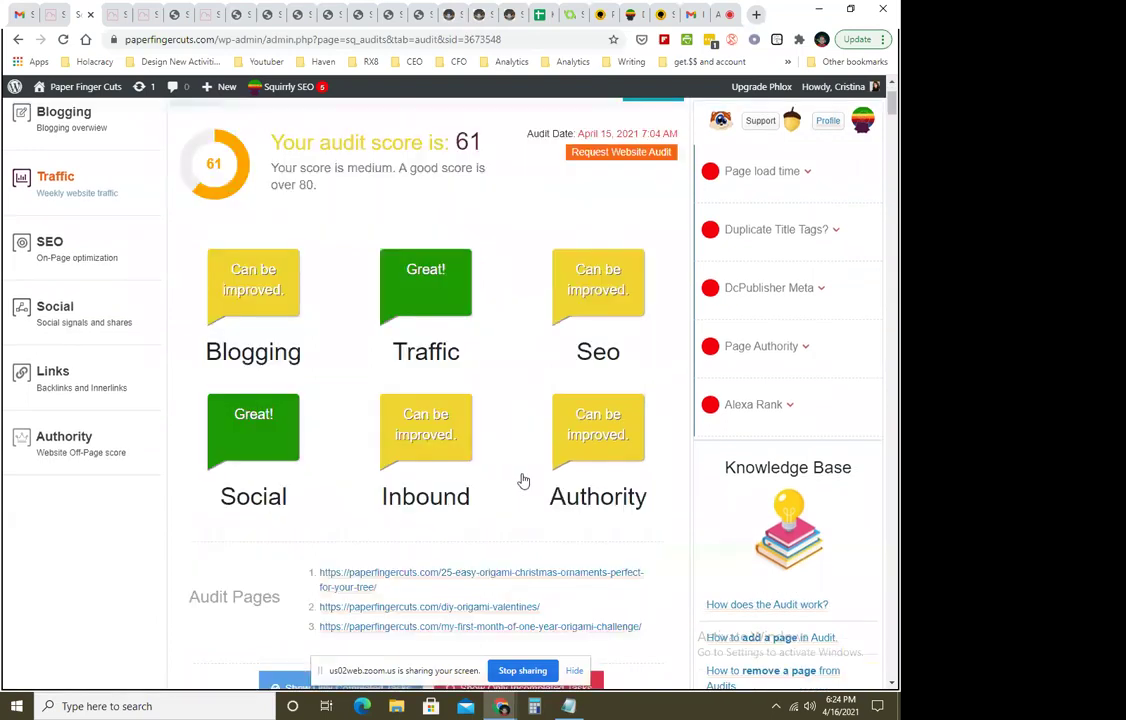
{"action": "scroll", "coordinate": [503, 470], "scroll_direction": "up", "scroll_amount": 1}
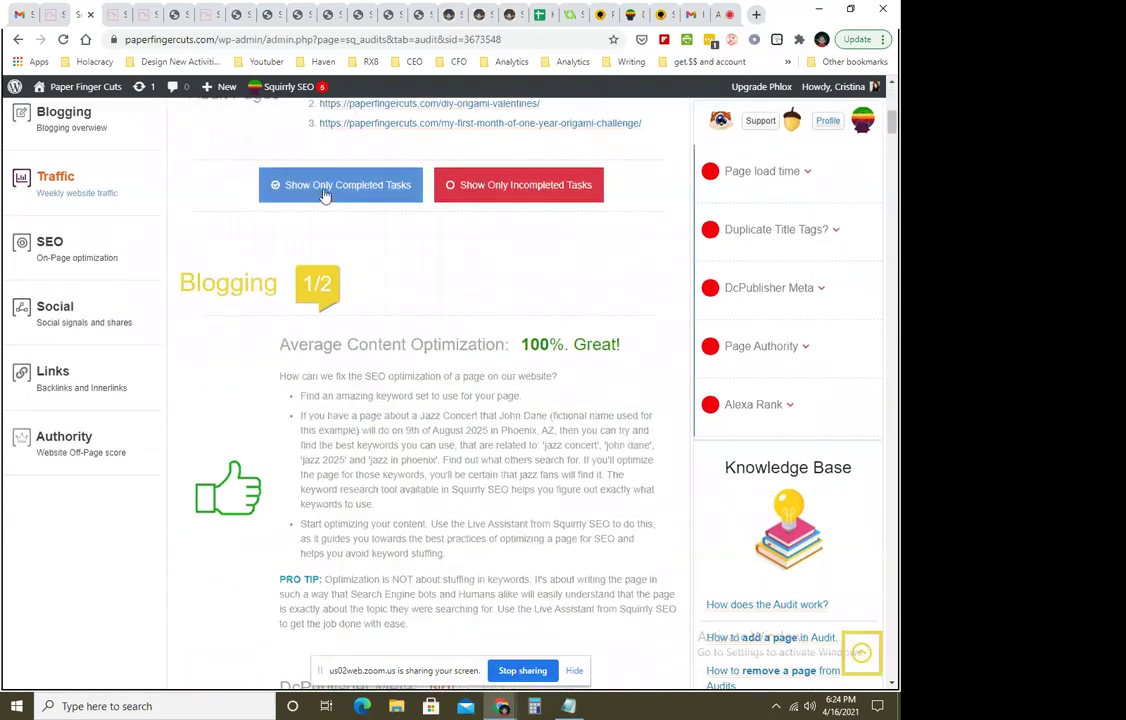
Review the audit's Blogging section, covering Average Content Optimization and DcPublisher Meta.
{"action": "scroll", "coordinate": [547, 537], "scroll_direction": "down", "scroll_amount": 1}
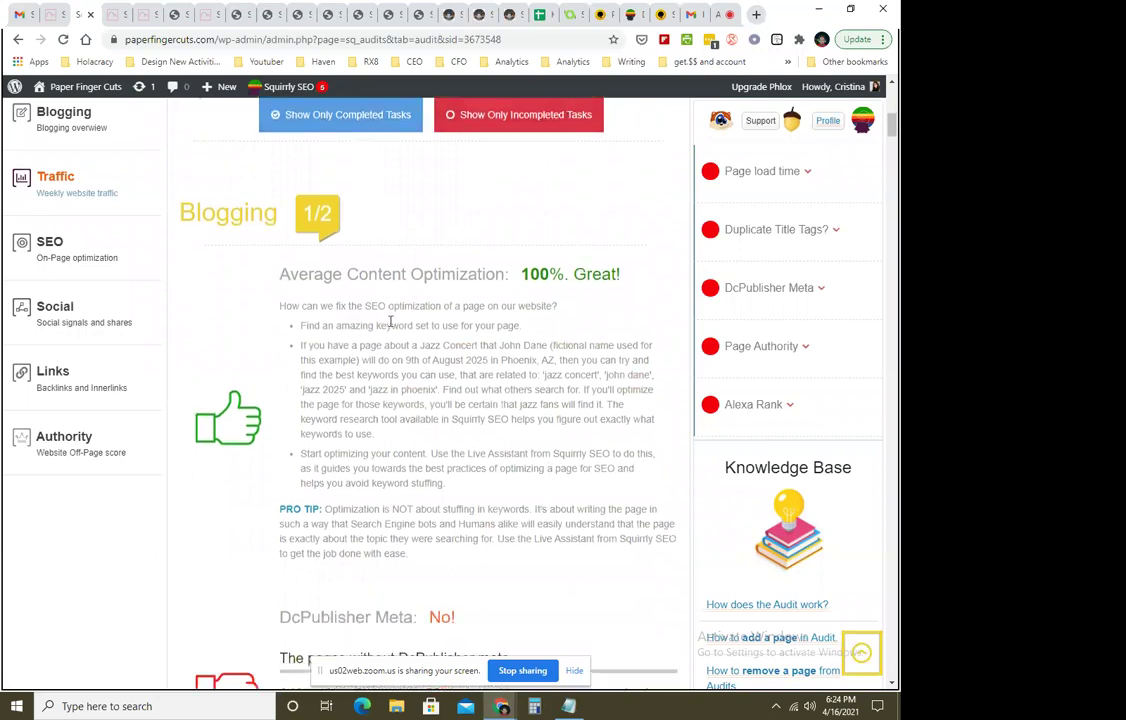
{"action": "left_click_drag", "start_coordinate": [308, 274], "coordinate": [550, 305]}
{"action": "left_click", "coordinate": [550, 305]}
{"action": "scroll", "coordinate": [506, 479], "scroll_direction": "down", "scroll_amount": 2}
{"action": "scroll", "coordinate": [506, 479], "scroll_direction": "down", "scroll_amount": 4}
{"action": "left_click_drag", "start_coordinate": [297, 194], "coordinate": [467, 186]}
{"action": "left_click", "coordinate": [541, 192]}
Review the audit's Traffic section, covering the week's top ten pages, Page Traffic and the tips for improving overall traffic.
{"action": "scroll", "coordinate": [490, 493], "scroll_direction": "down", "scroll_amount": 4}
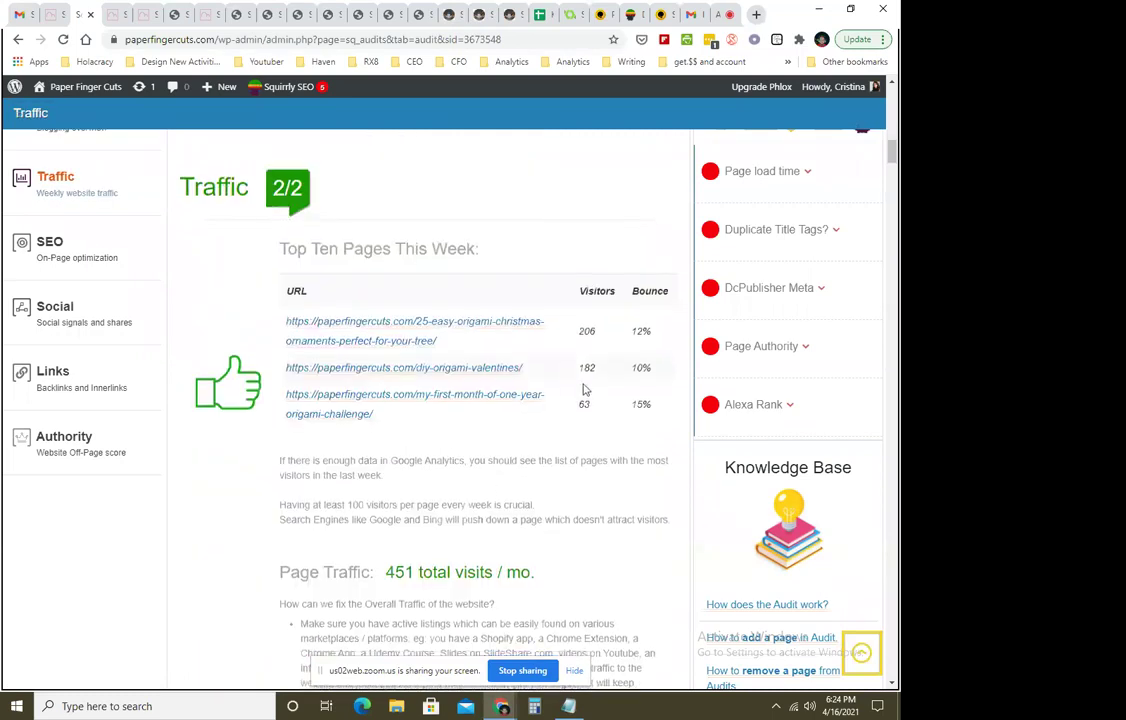
{"action": "scroll", "coordinate": [583, 389], "scroll_direction": "down", "scroll_amount": 1}
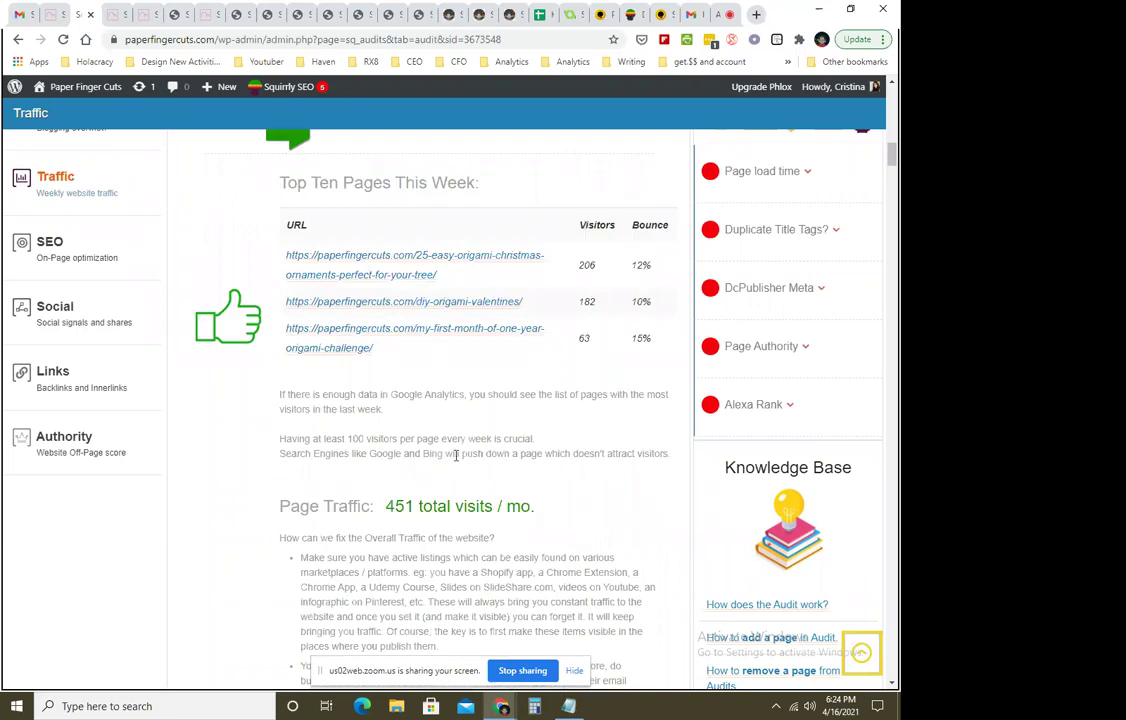
{"action": "scroll", "coordinate": [643, 289], "scroll_direction": "down", "scroll_amount": 4}
{"action": "left_click_drag", "start_coordinate": [299, 226], "coordinate": [510, 246]}
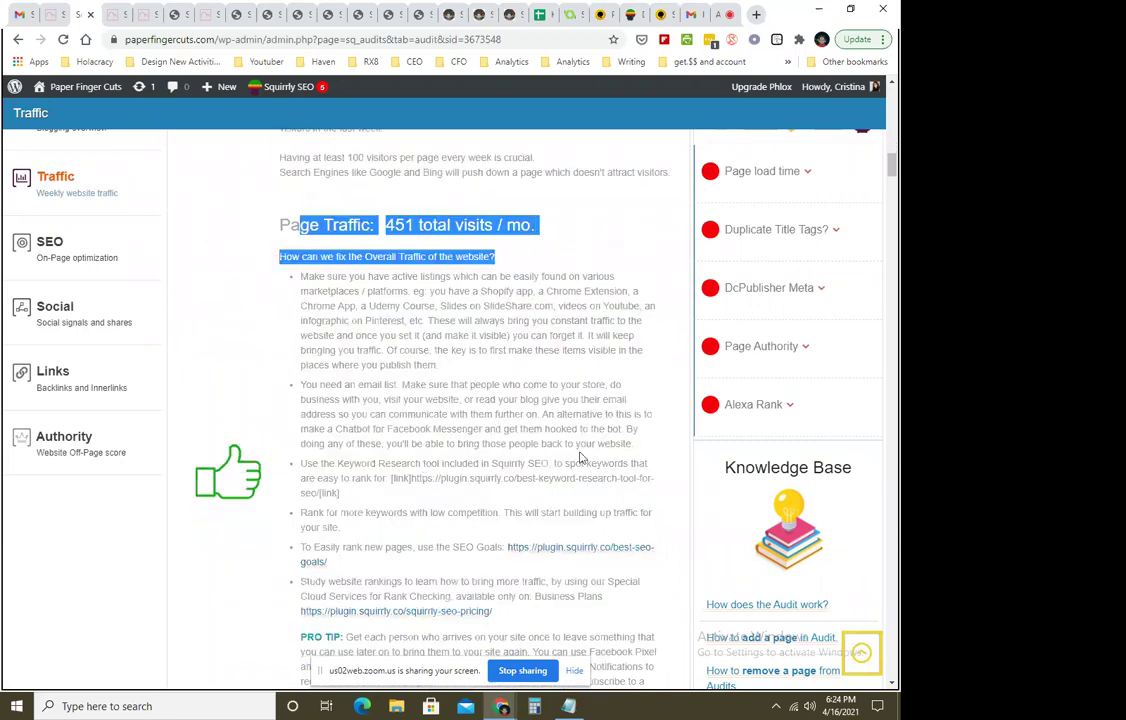
{"action": "scroll", "coordinate": [583, 458], "scroll_direction": "down", "scroll_amount": 3}
{"action": "scroll", "coordinate": [570, 435], "scroll_direction": "up", "scroll_amount": 2}
{"action": "left_click", "coordinate": [492, 403]}
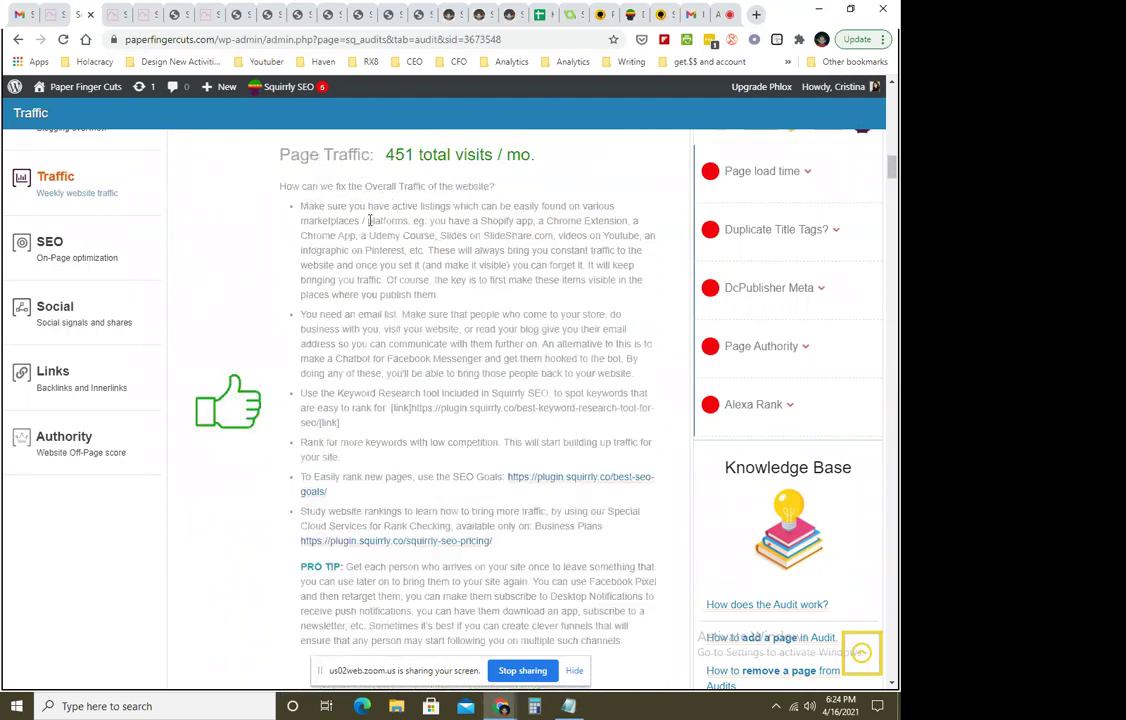
Examine the Duplicate Titles check in the audit's SEO section, including the recommendations for fixing duplicate titles.
{"action": "scroll", "coordinate": [565, 566], "scroll_direction": "down", "scroll_amount": 8}
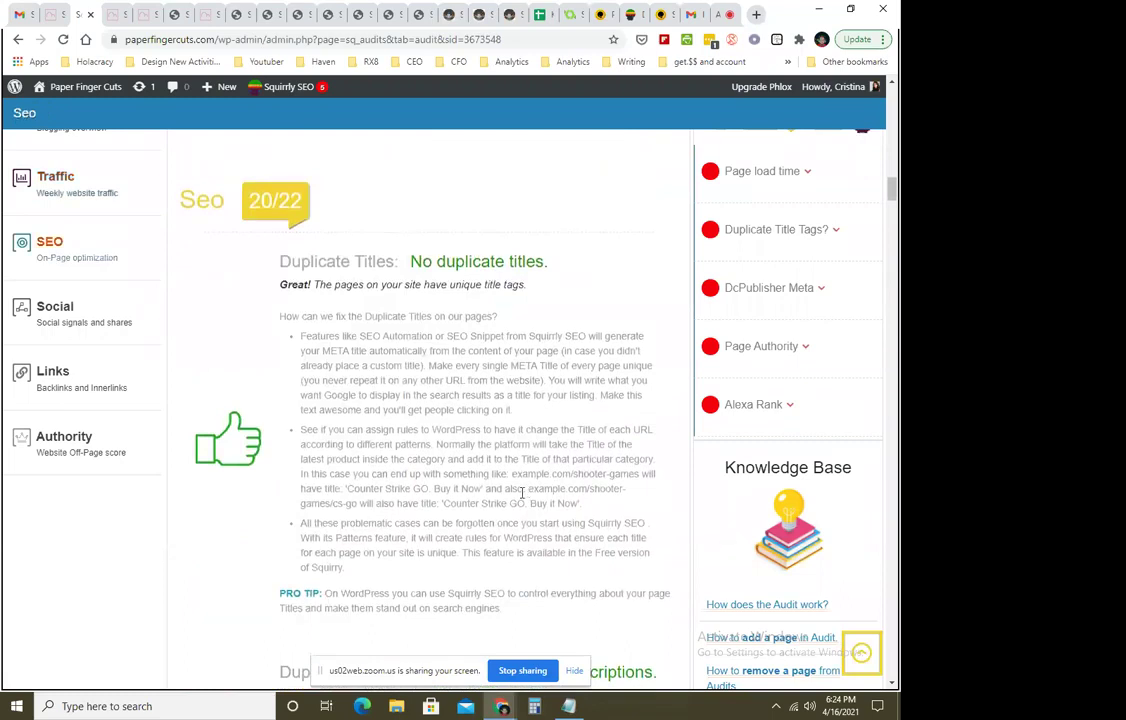
{"action": "scroll", "coordinate": [410, 336], "scroll_direction": "down", "scroll_amount": 1}
{"action": "scroll", "coordinate": [438, 395], "scroll_direction": "up", "scroll_amount": 1}
{"action": "left_click_drag", "start_coordinate": [285, 320], "coordinate": [537, 316]}
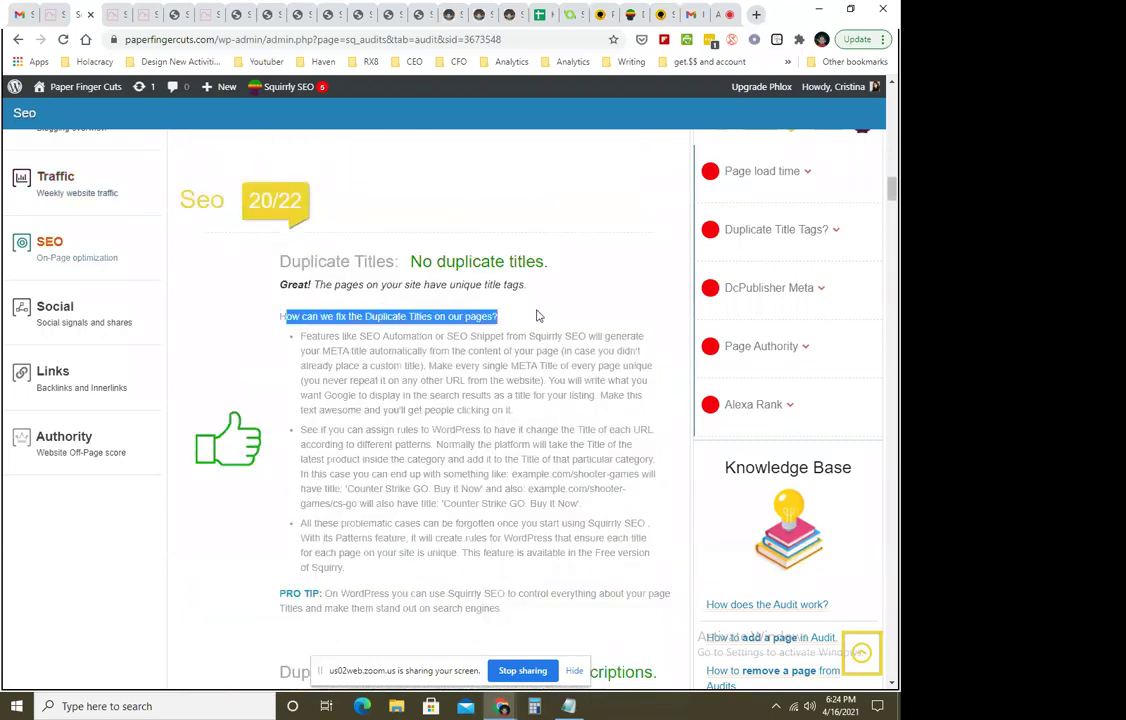
{"action": "left_click", "coordinate": [540, 578]}
{"action": "left_click_drag", "start_coordinate": [305, 336], "coordinate": [515, 560]}
{"action": "left_click", "coordinate": [524, 606]}
{"action": "scroll", "coordinate": [524, 606], "scroll_direction": "down", "scroll_amount": 3}
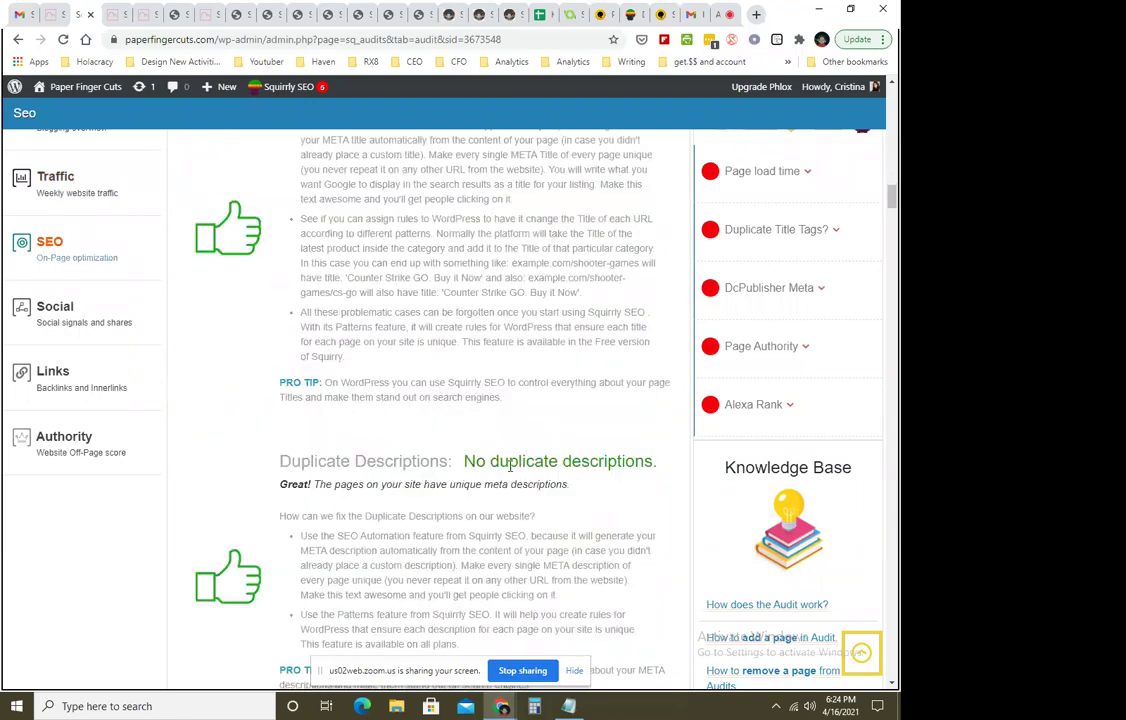
{"action": "scroll", "coordinate": [287, 284], "scroll_direction": "up", "scroll_amount": 3}
{"action": "left_click_drag", "start_coordinate": [286, 316], "coordinate": [625, 488]}
{"action": "left_click", "coordinate": [530, 583]}
{"action": "scroll", "coordinate": [506, 561], "scroll_direction": "down", "scroll_amount": 3}
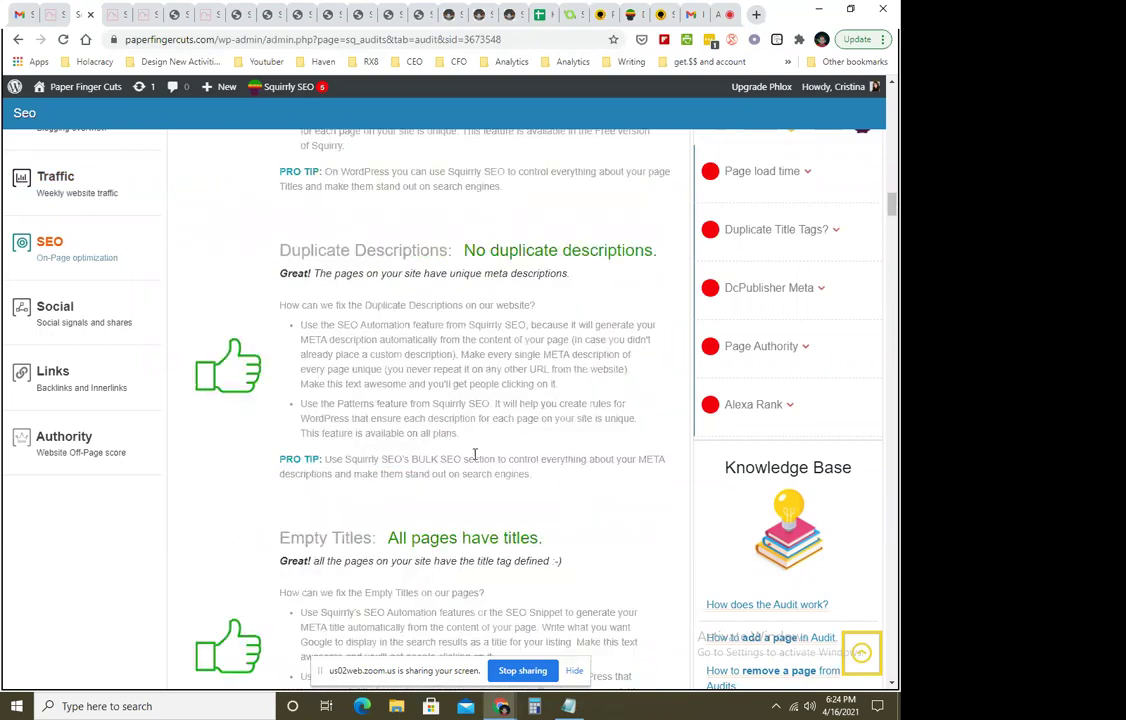
Go through the remaining SEO audit checks and examine the Page load time result and its loading speed recommendations.
{"action": "scroll", "coordinate": [475, 455], "scroll_direction": "down", "scroll_amount": 2}
{"action": "scroll", "coordinate": [493, 514], "scroll_direction": "down", "scroll_amount": 10}
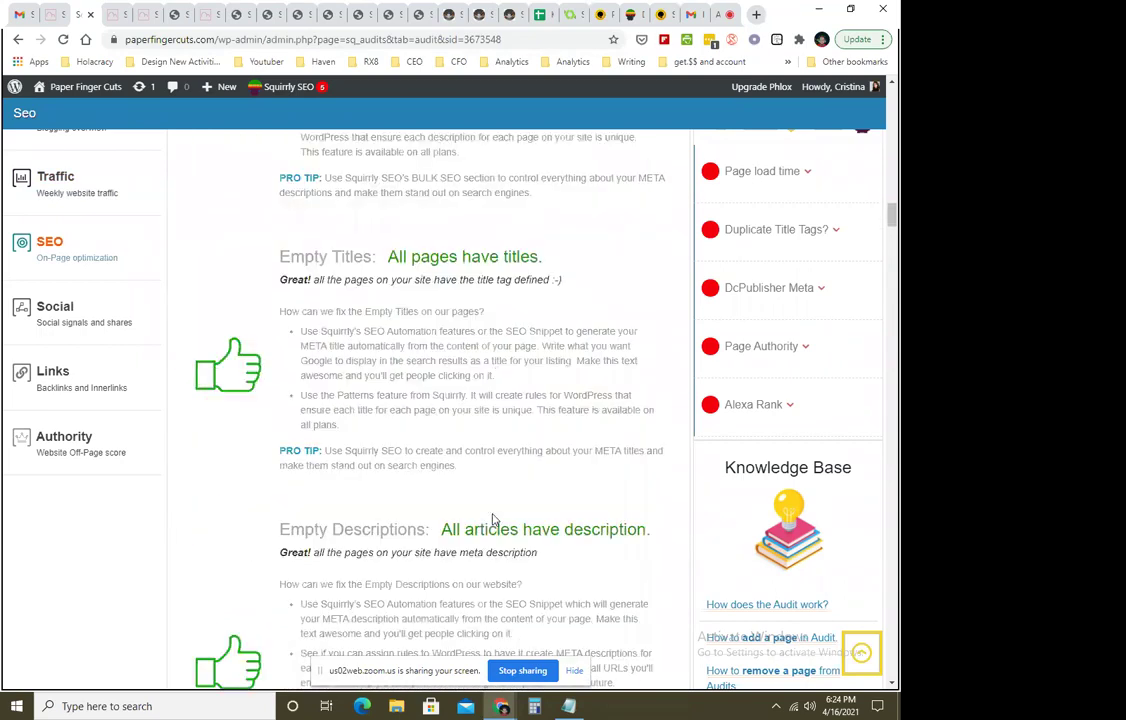
{"action": "scroll", "coordinate": [486, 502], "scroll_direction": "down", "scroll_amount": 12}
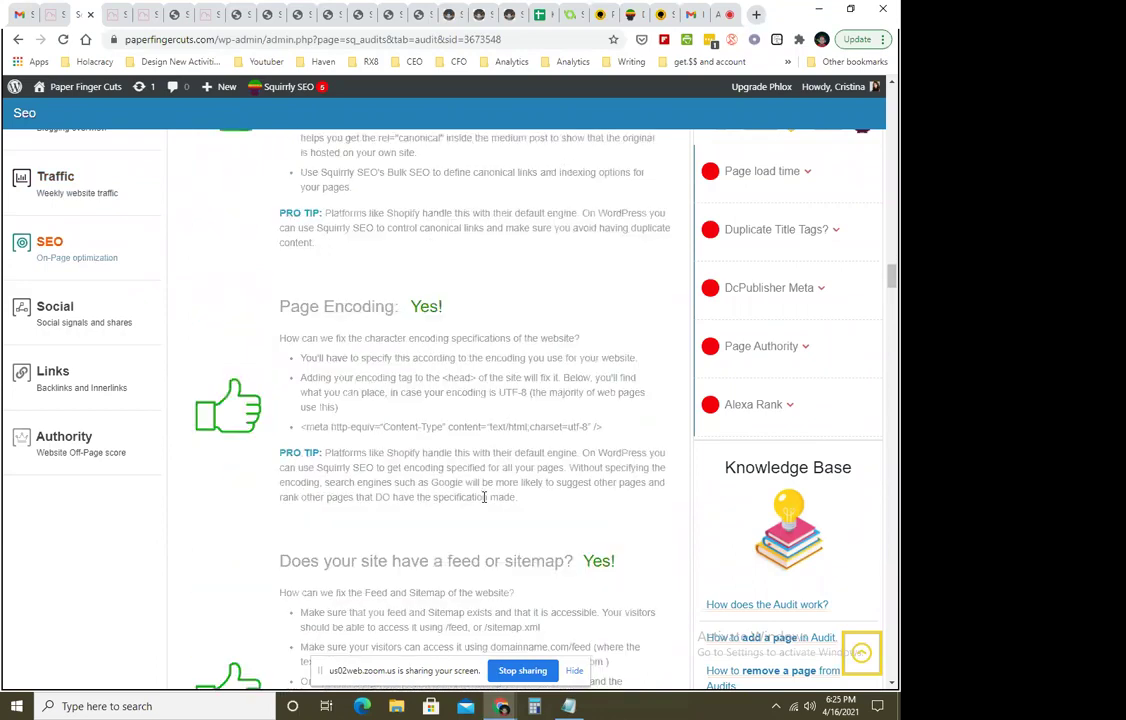
{"action": "scroll", "coordinate": [481, 493], "scroll_direction": "up", "scroll_amount": 1}
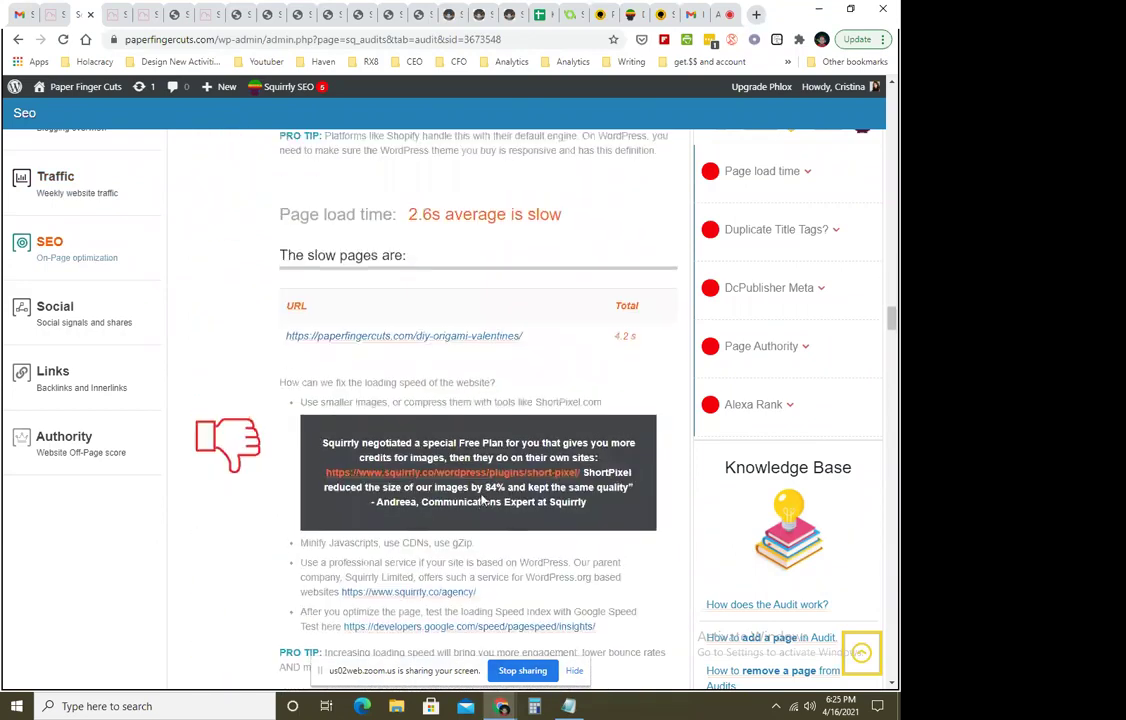
{"action": "left_click_drag", "start_coordinate": [411, 213], "coordinate": [608, 214]}
{"action": "left_click", "coordinate": [513, 575]}
{"action": "scroll", "coordinate": [520, 575], "scroll_direction": "down", "scroll_amount": 2}
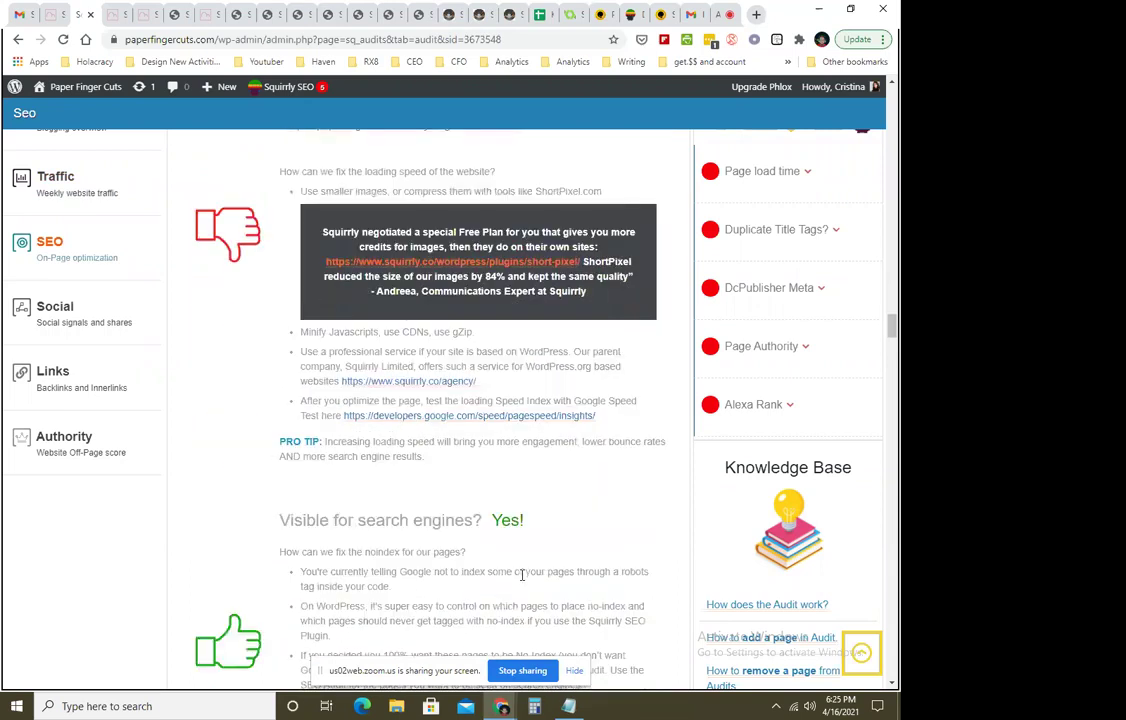
Review the remaining checks in the audit's SEO section, including site speed, search engine following and the Duplicate Title Tags recommendations.
{"action": "scroll", "coordinate": [521, 575], "scroll_direction": "down", "scroll_amount": 9}
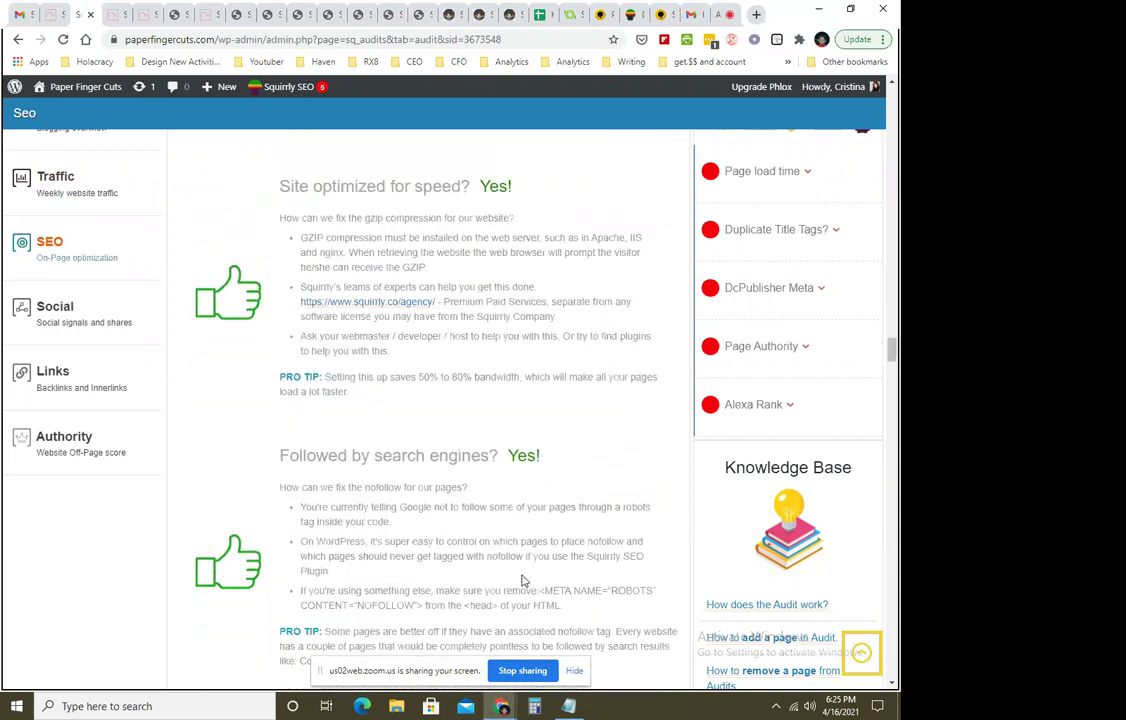
{"action": "scroll", "coordinate": [520, 578], "scroll_direction": "down", "scroll_amount": 7}
{"action": "left_click_drag", "start_coordinate": [331, 176], "coordinate": [573, 179]}
{"action": "left_click", "coordinate": [580, 184]}
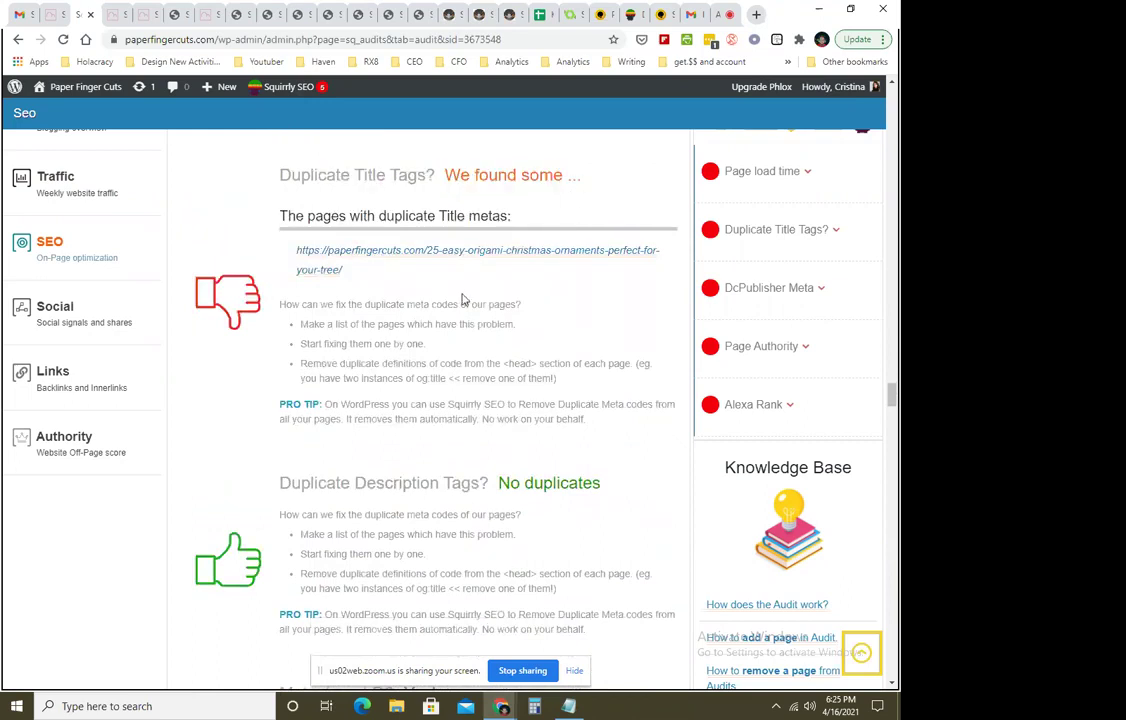
{"action": "scroll", "coordinate": [466, 288], "scroll_direction": "down", "scroll_amount": 3}
{"action": "scroll", "coordinate": [445, 302], "scroll_direction": "up", "scroll_amount": 3}
{"action": "scroll", "coordinate": [480, 583], "scroll_direction": "down", "scroll_amount": 5}
{"action": "scroll", "coordinate": [480, 584], "scroll_direction": "down", "scroll_amount": 3}
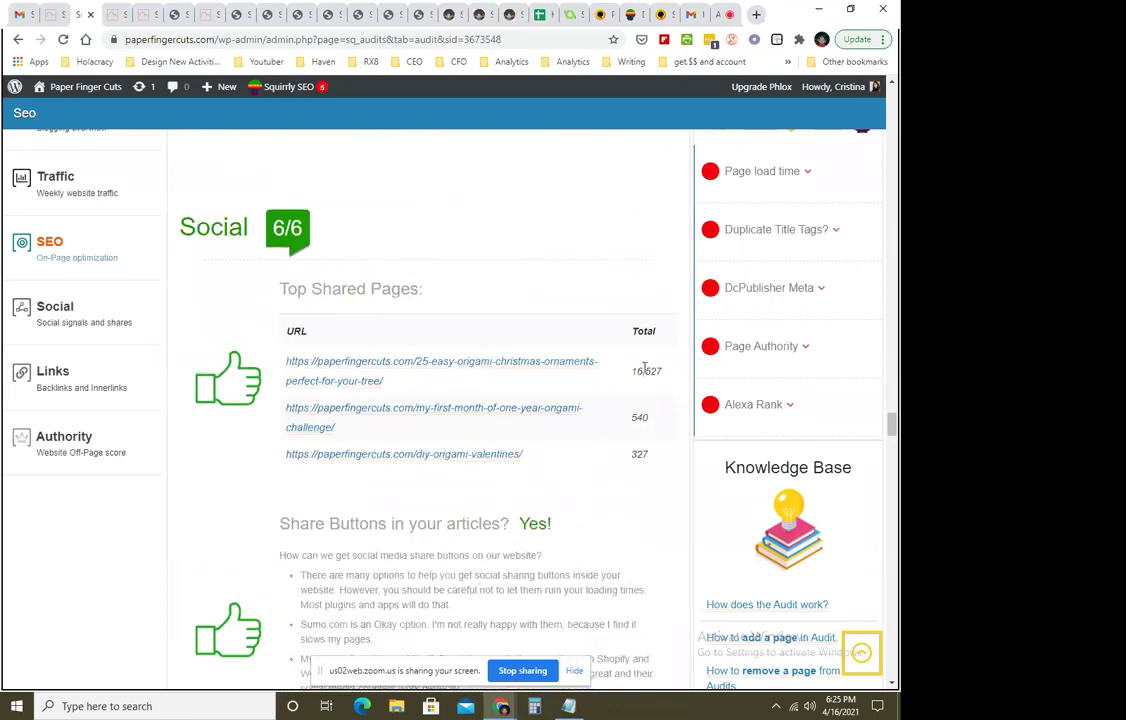
Examine the audit's Social section, covering Top Shared Pages, share buttons, the per-page Shares breakdown, Follow me buttons and Open Graph.
{"action": "scroll", "coordinate": [613, 473], "scroll_direction": "down", "scroll_amount": 1}
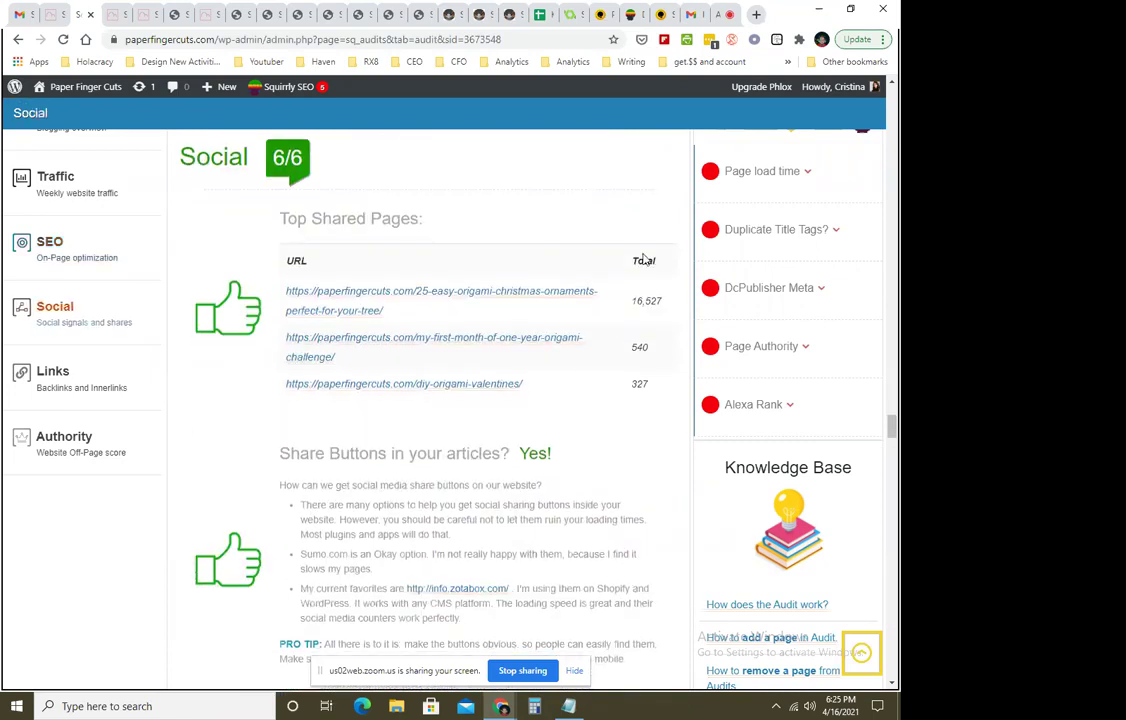
{"action": "scroll", "coordinate": [436, 582], "scroll_direction": "down", "scroll_amount": 4}
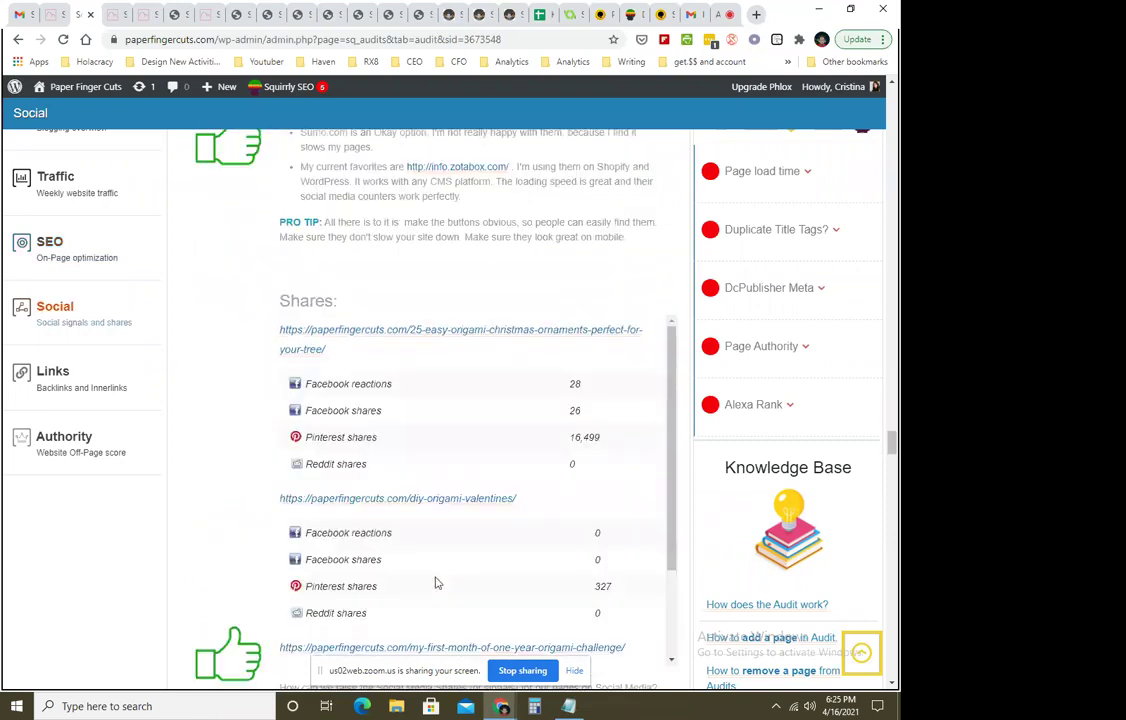
{"action": "scroll", "coordinate": [445, 440], "scroll_direction": "down", "scroll_amount": 5}
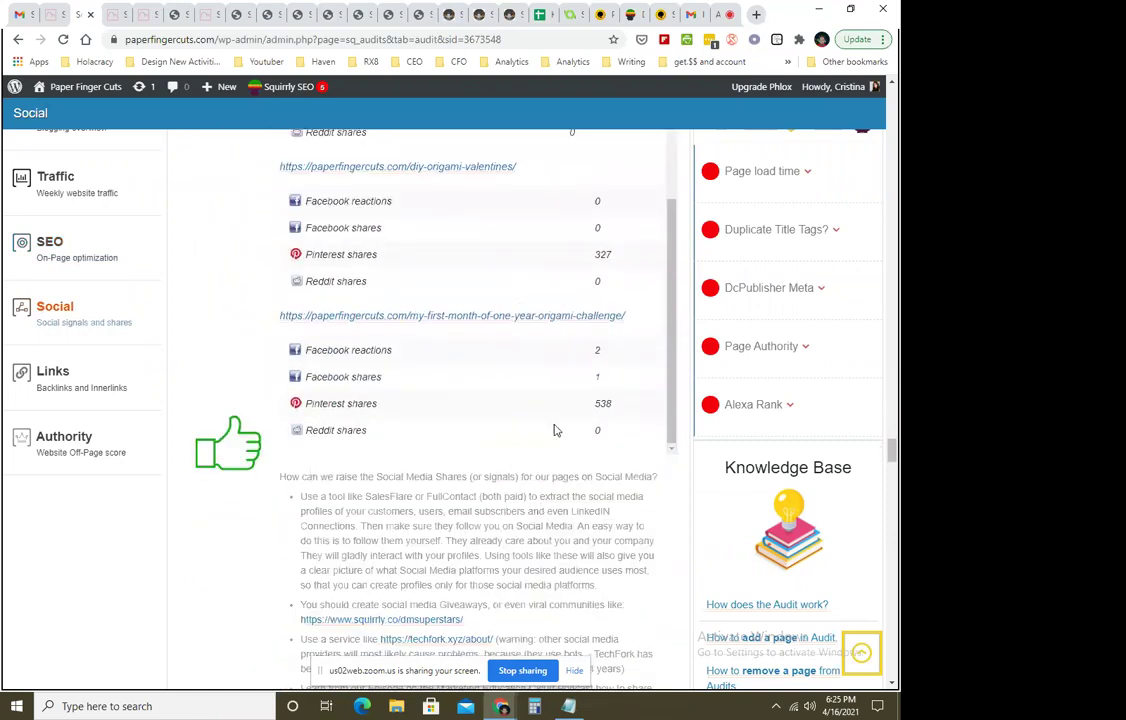
{"action": "scroll", "coordinate": [535, 446], "scroll_direction": "up", "scroll_amount": 1}
{"action": "scroll", "coordinate": [535, 446], "scroll_direction": "up", "scroll_amount": 1}
{"action": "scroll", "coordinate": [584, 421], "scroll_direction": "up", "scroll_amount": 1}
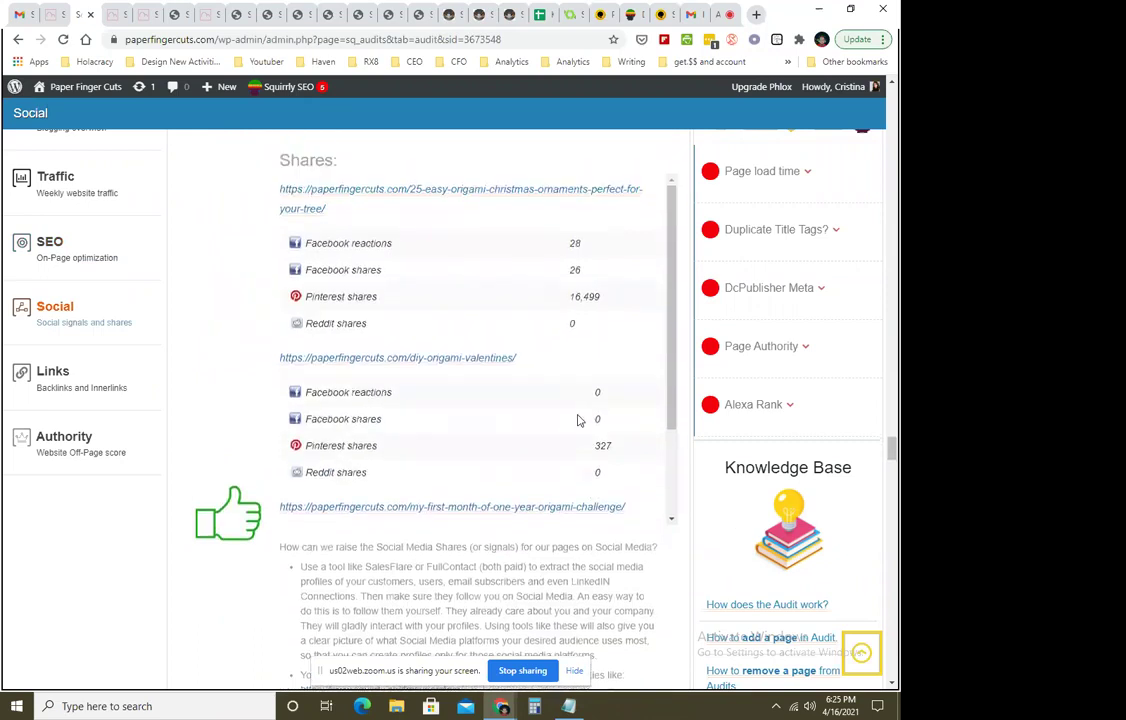
{"action": "left_click_drag", "start_coordinate": [373, 242], "coordinate": [595, 300]}
{"action": "scroll", "coordinate": [588, 355], "scroll_direction": "down", "scroll_amount": 2}
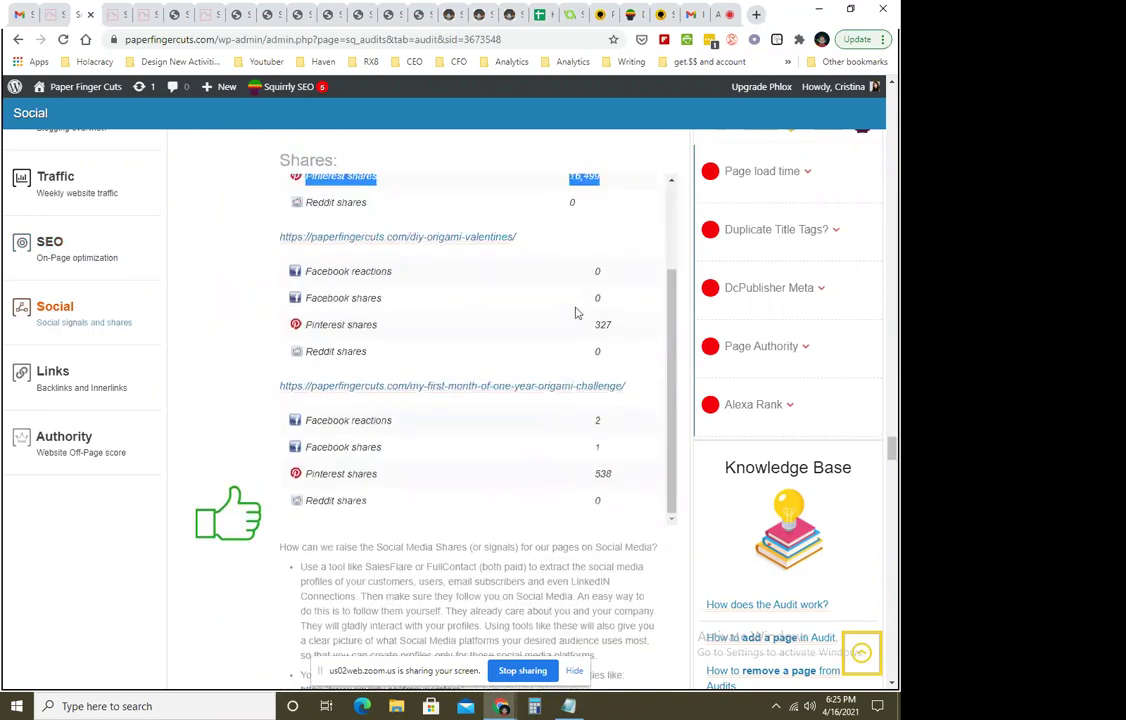
{"action": "scroll", "coordinate": [571, 501], "scroll_direction": "down", "scroll_amount": 10}
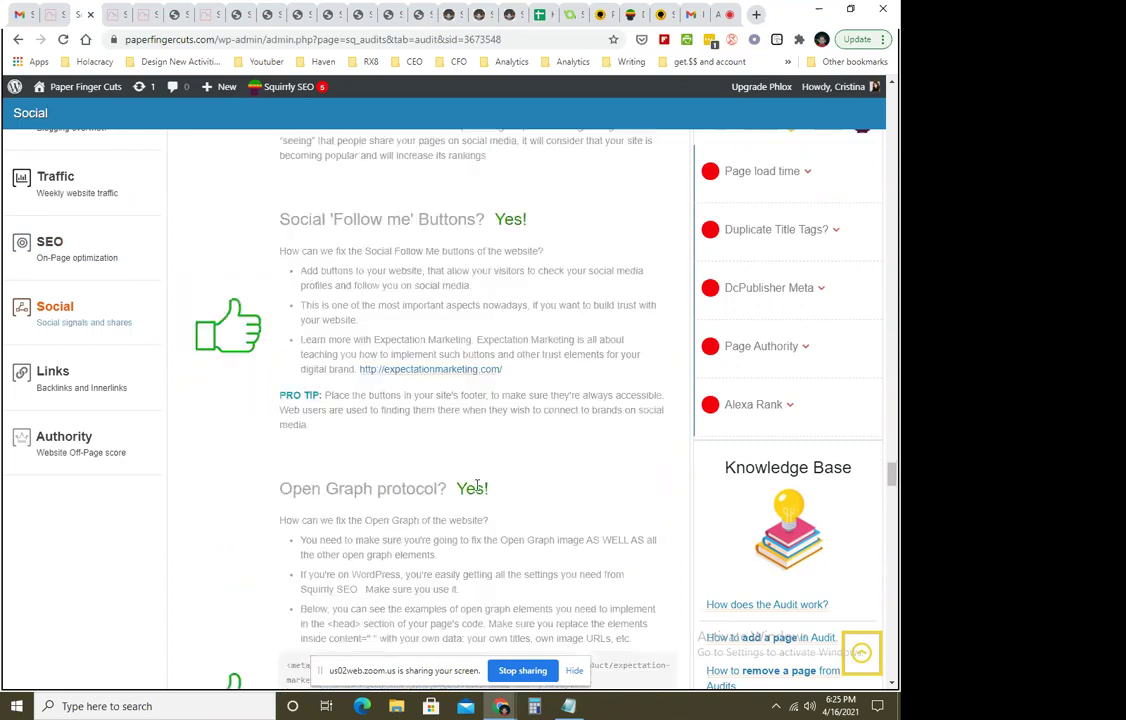
{"action": "scroll", "coordinate": [474, 492], "scroll_direction": "down", "scroll_amount": 5}
Review the audit's Links and Authority sections, covering Majestic Backlinks, Page Authority and the site and device icons.
{"action": "scroll", "coordinate": [470, 490], "scroll_direction": "down", "scroll_amount": 3}
{"action": "scroll", "coordinate": [412, 468], "scroll_direction": "up", "scroll_amount": 3}
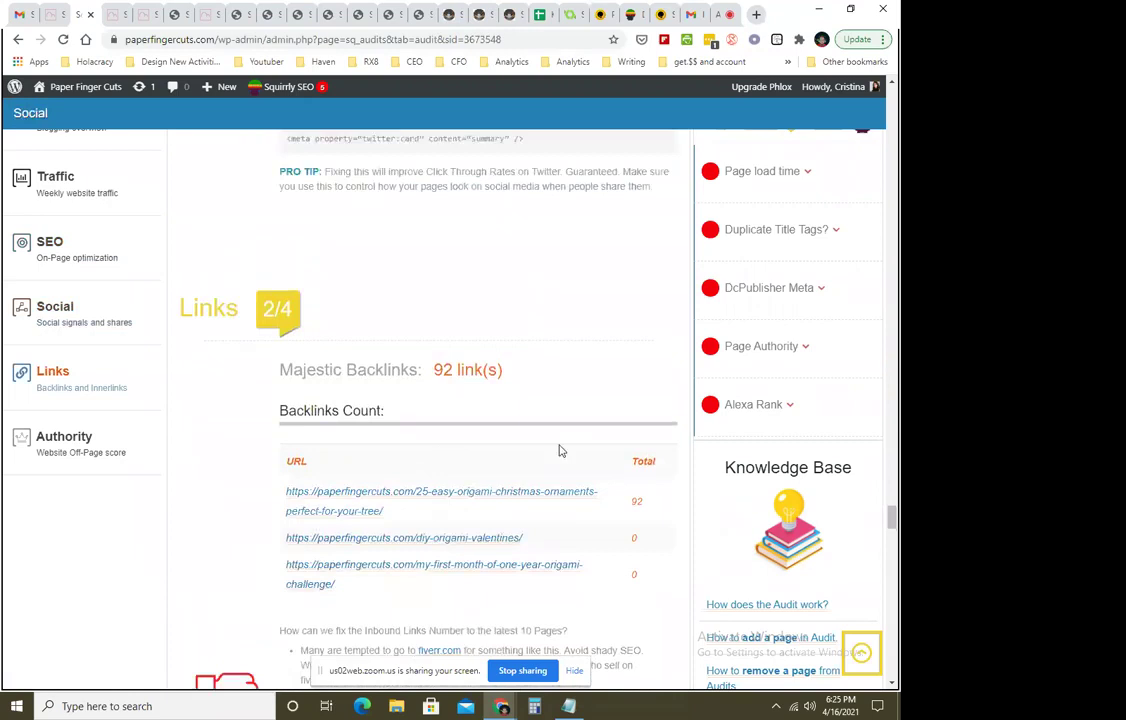
{"action": "left_click_drag", "start_coordinate": [560, 451], "coordinate": [671, 495]}
{"action": "scroll", "coordinate": [657, 547], "scroll_direction": "down", "scroll_amount": 10}
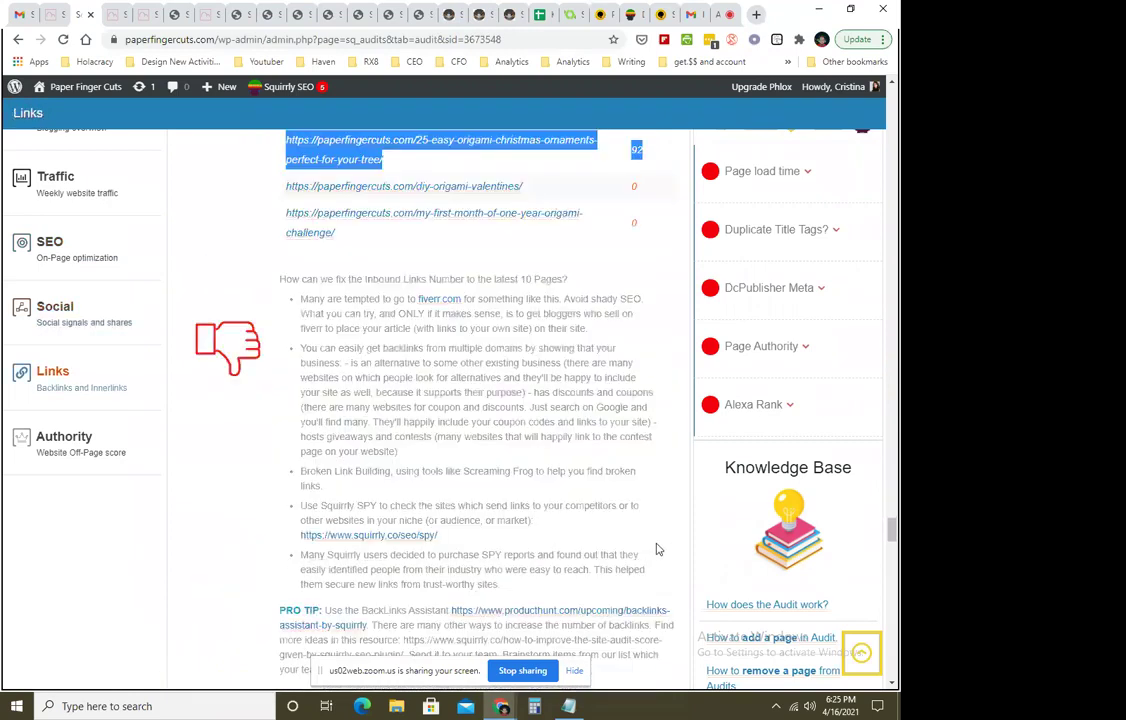
{"action": "scroll", "coordinate": [650, 535], "scroll_direction": "down", "scroll_amount": 12}
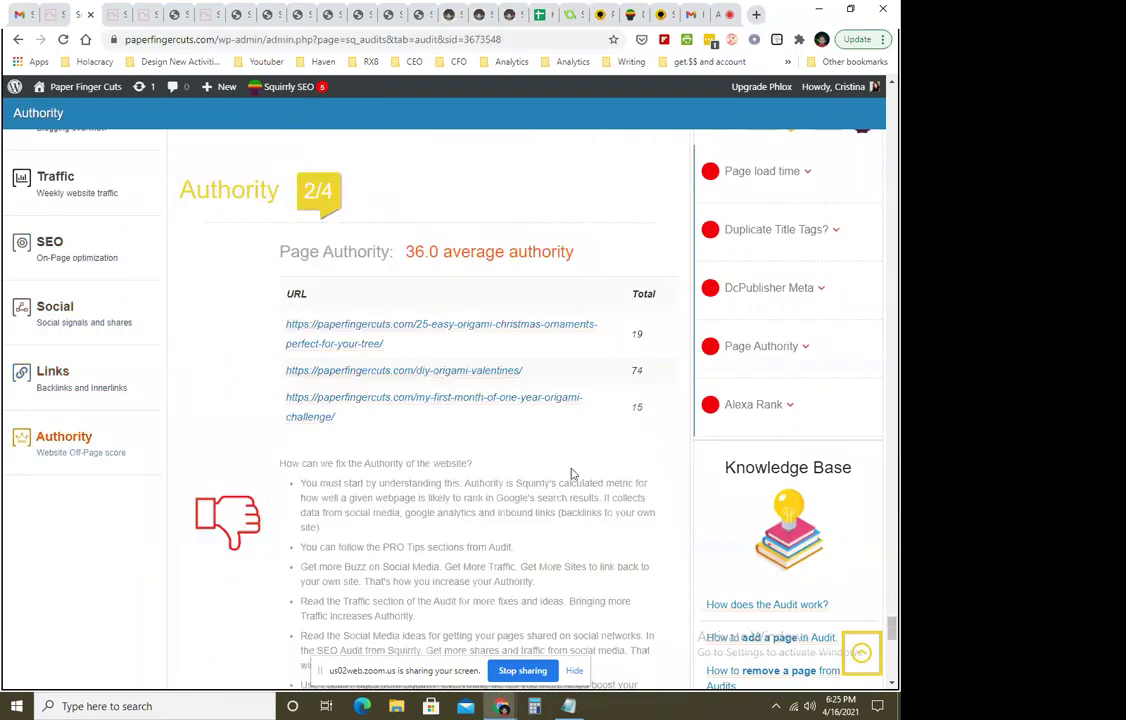
{"action": "scroll", "coordinate": [596, 580], "scroll_direction": "down", "scroll_amount": 15}
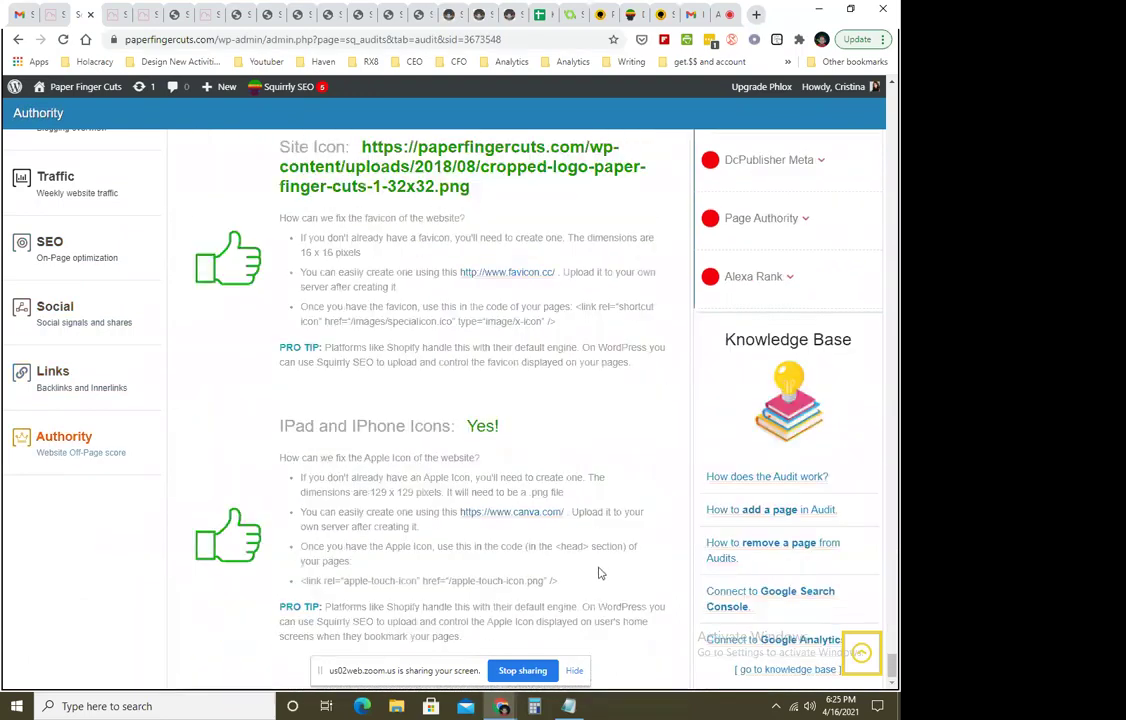
Return to the SEO audits overview and compare the 07 Apr 2021 and 05 Apr 2021 audits from the Audit History.
{"action": "left_click", "coordinate": [862, 652]}
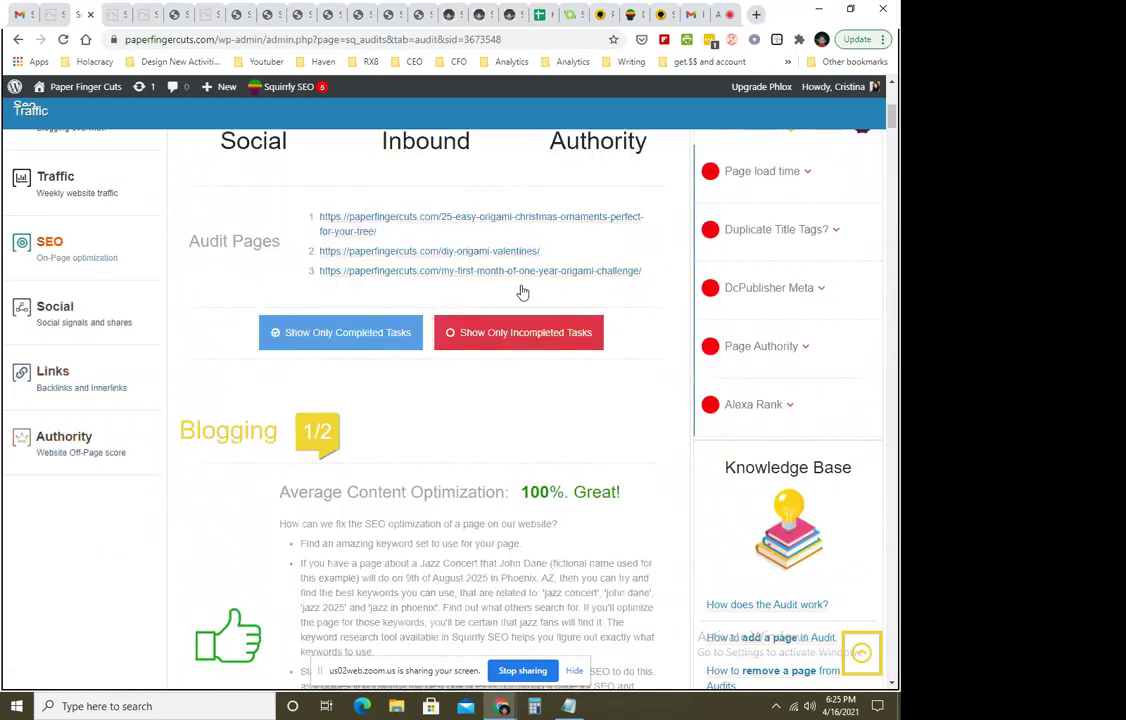
{"action": "left_click", "coordinate": [583, 118]}
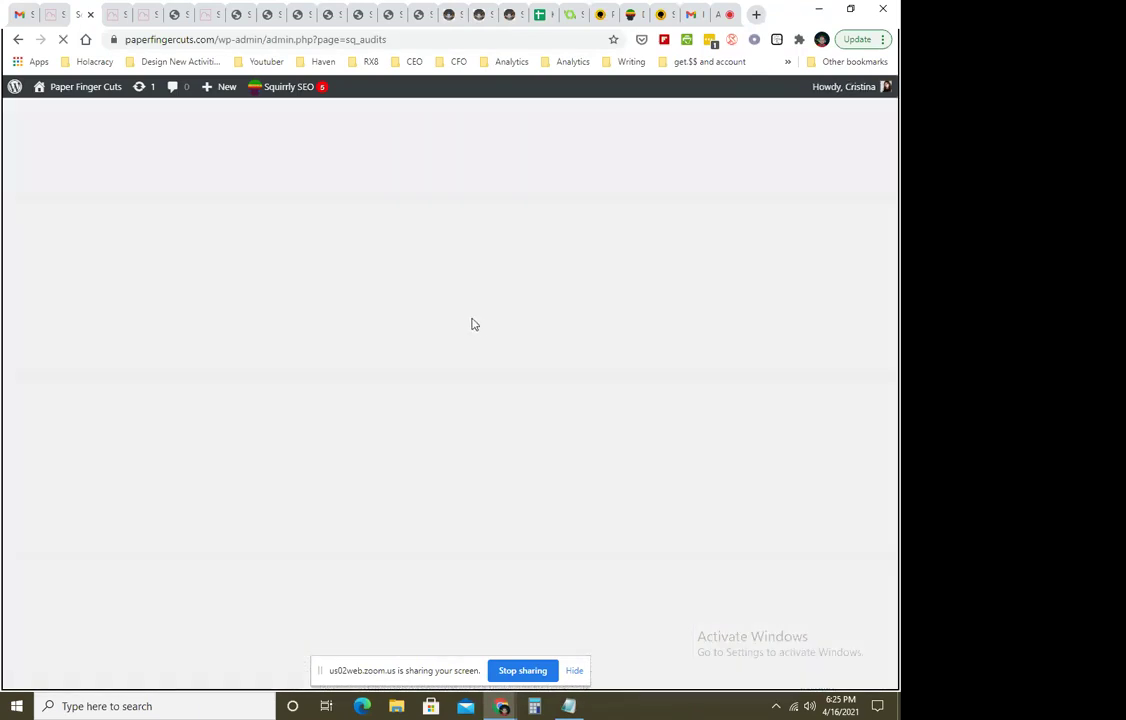
{"action": "scroll", "coordinate": [470, 445], "scroll_direction": "down", "scroll_amount": 2}
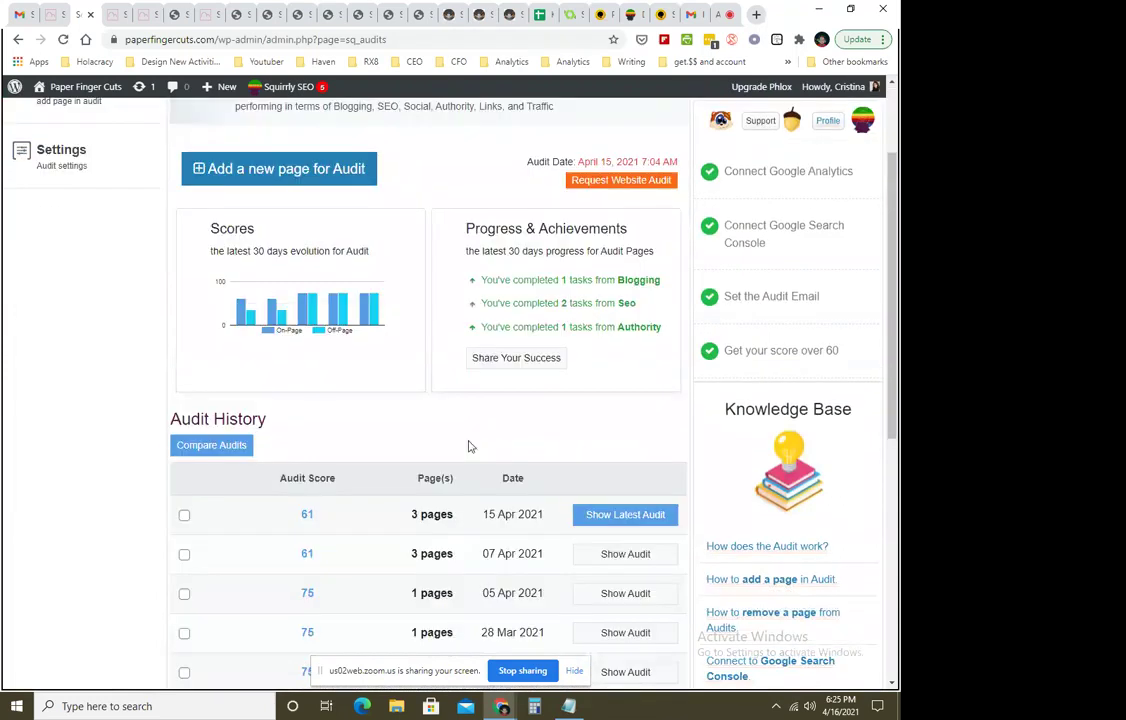
{"action": "scroll", "coordinate": [283, 437], "scroll_direction": "down", "scroll_amount": 2}
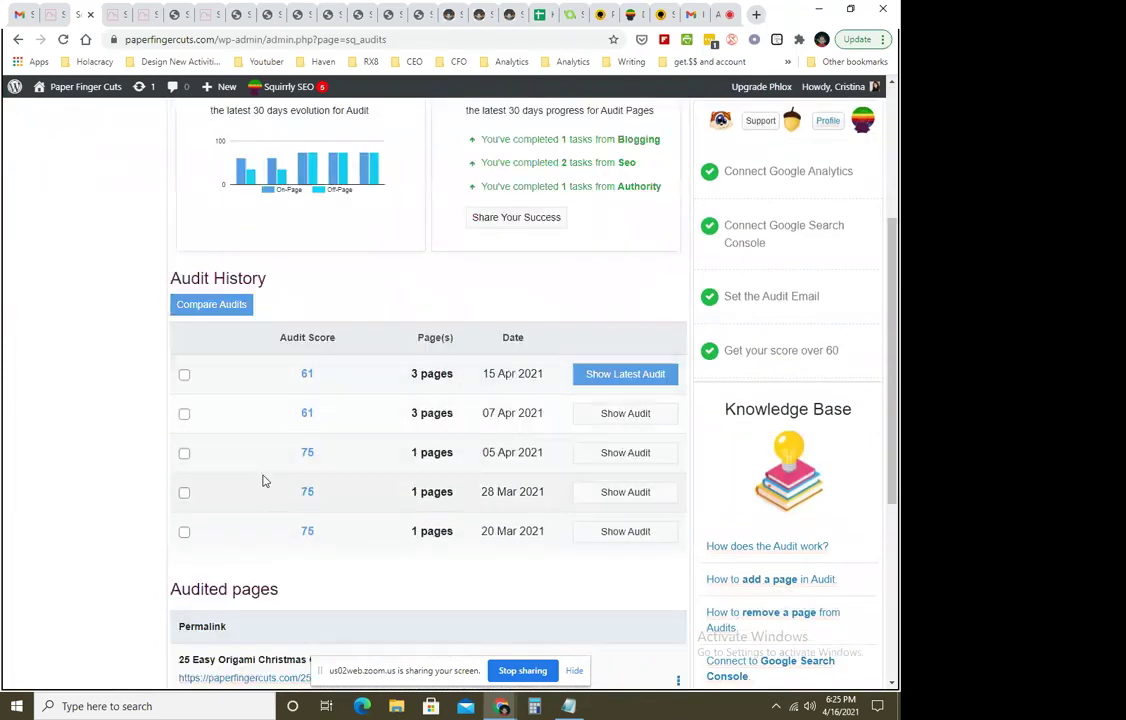
{"action": "left_click", "coordinate": [184, 453]}
{"action": "left_click", "coordinate": [184, 413]}
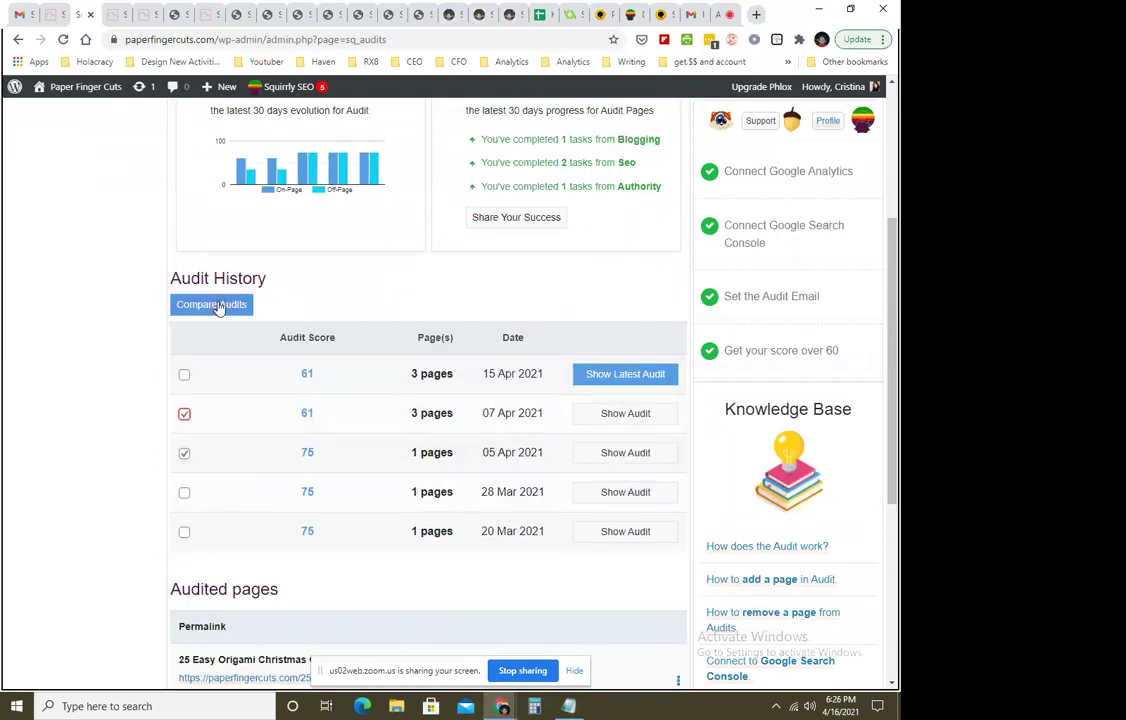
{"action": "scroll", "coordinate": [218, 307], "scroll_direction": "down", "scroll_amount": 1}
{"action": "left_click", "coordinate": [224, 238]}
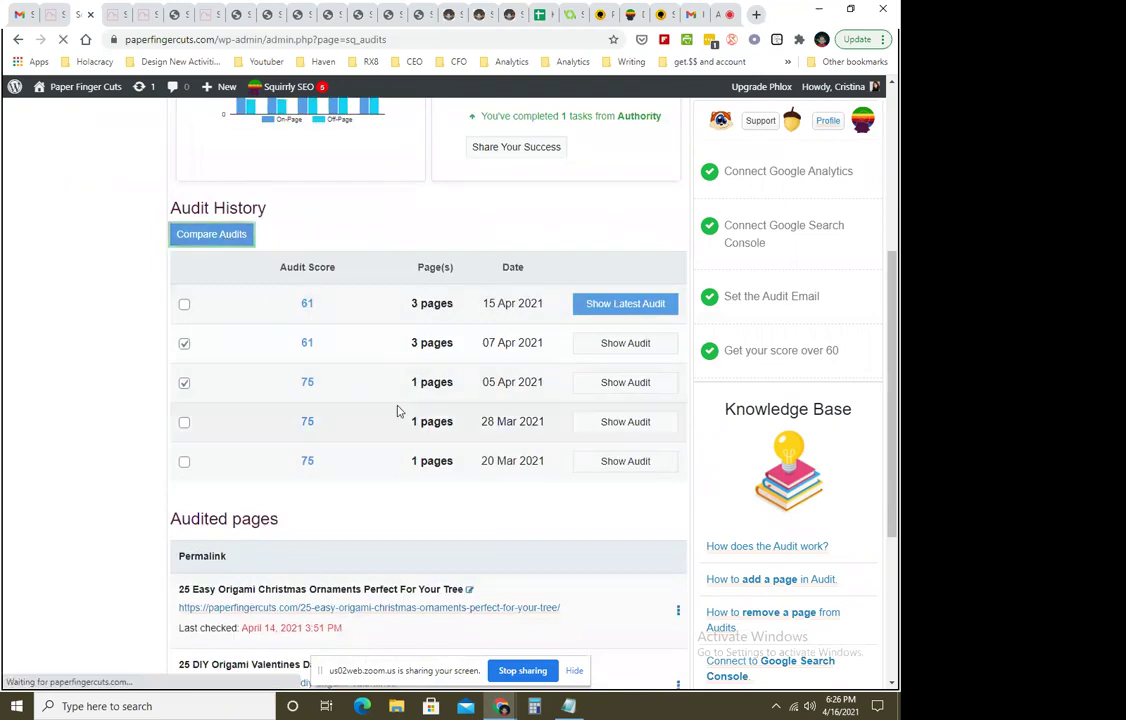
Examine the Scores and Blogging results of the two compared audits.
{"action": "scroll", "coordinate": [497, 486], "scroll_direction": "down", "scroll_amount": 2}
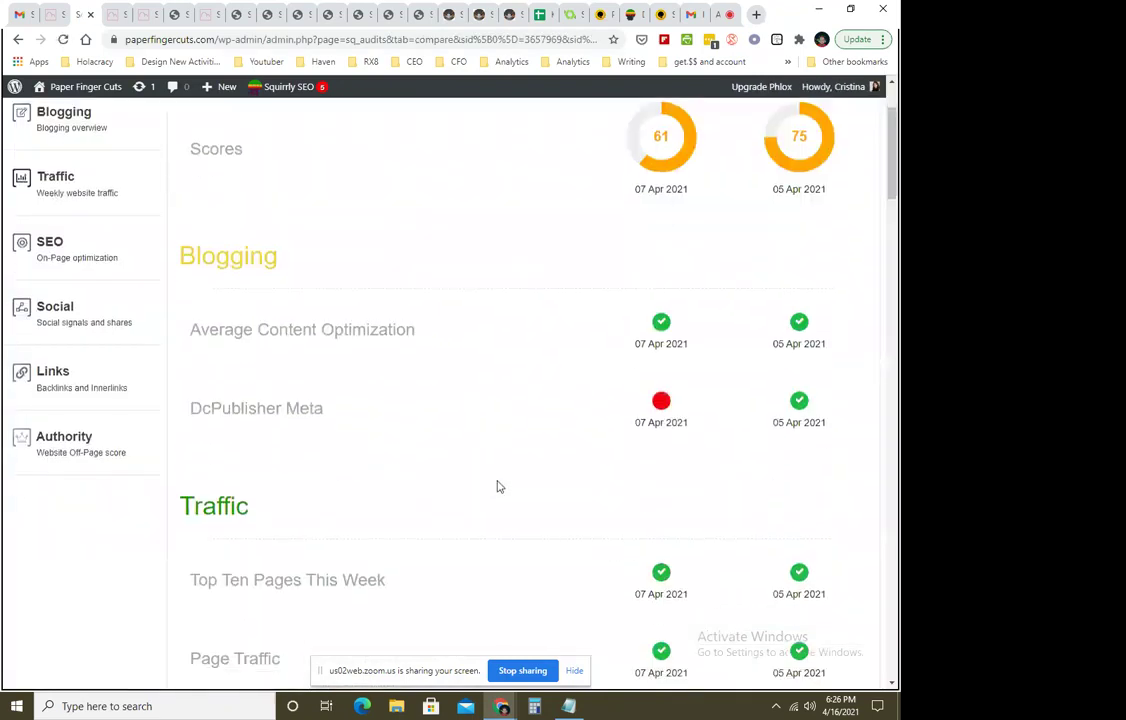
{"action": "scroll", "coordinate": [497, 486], "scroll_direction": "down", "scroll_amount": 1}
{"action": "scroll", "coordinate": [651, 349], "scroll_direction": "up", "scroll_amount": 1}
{"action": "scroll", "coordinate": [578, 561], "scroll_direction": "up", "scroll_amount": 2}
{"action": "scroll", "coordinate": [620, 480], "scroll_direction": "up", "scroll_amount": 1}
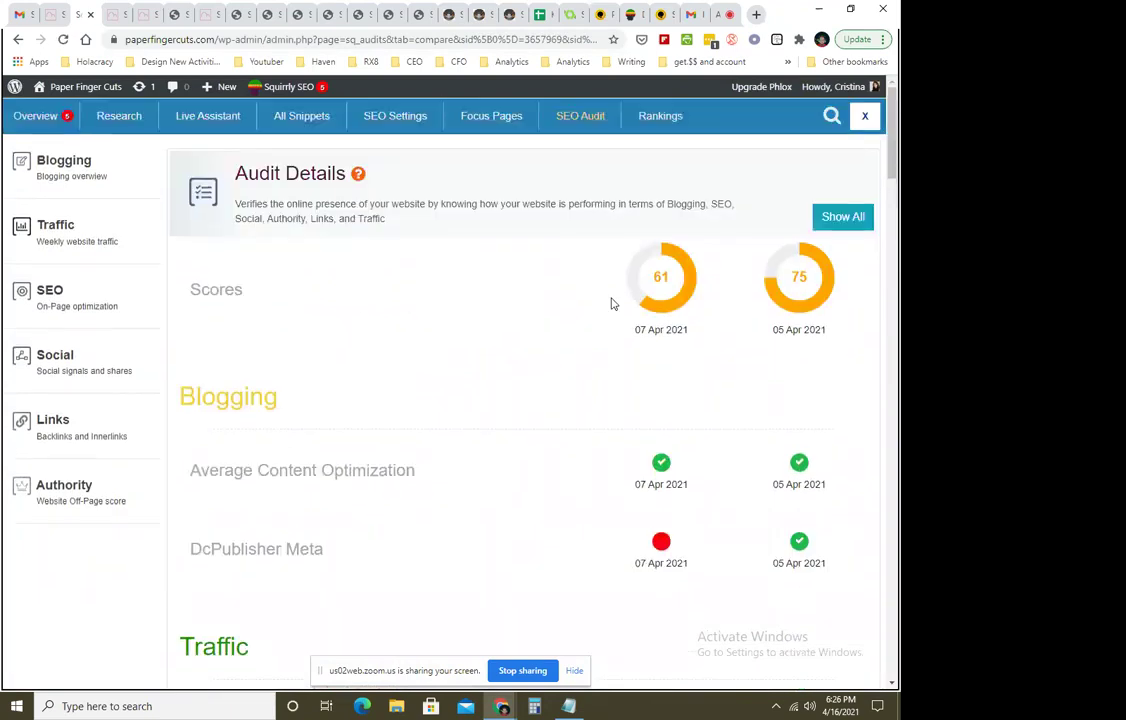
{"action": "left_click_drag", "start_coordinate": [821, 325], "coordinate": [640, 276]}
{"action": "left_click", "coordinate": [573, 526]}
Go through the Traffic, SEO, Social, Inbound and Authority results in the comparison of the two audits.
{"action": "scroll", "coordinate": [565, 545], "scroll_direction": "down", "scroll_amount": 5}
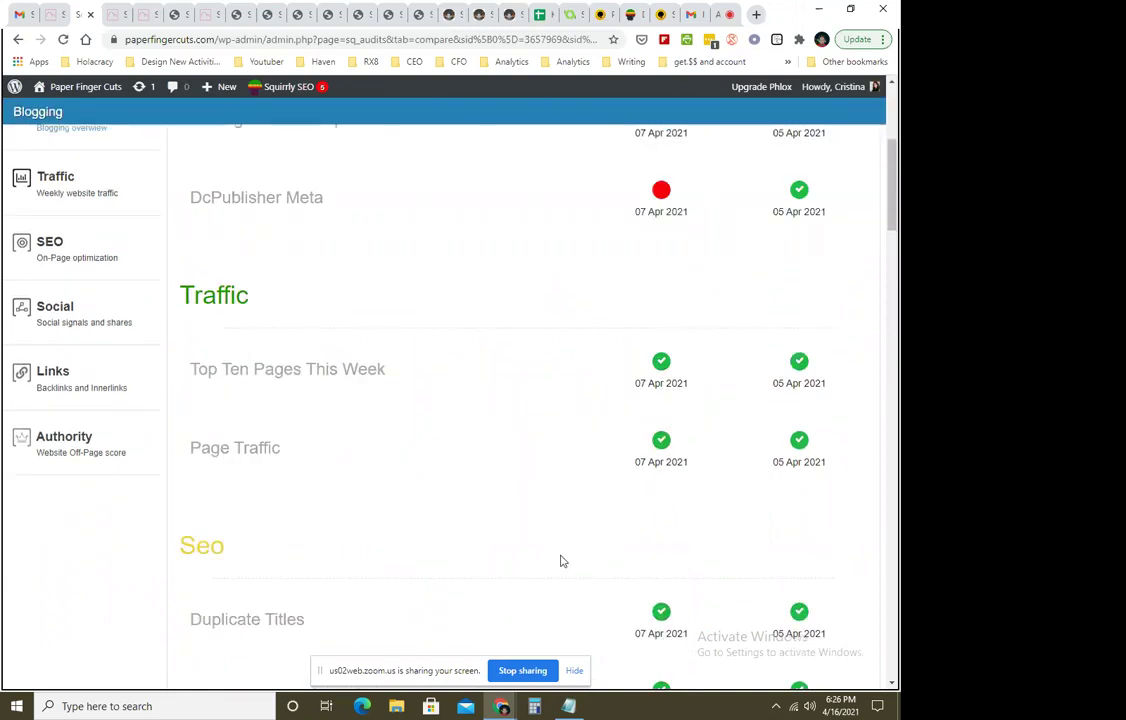
{"action": "scroll", "coordinate": [561, 561], "scroll_direction": "down", "scroll_amount": 10}
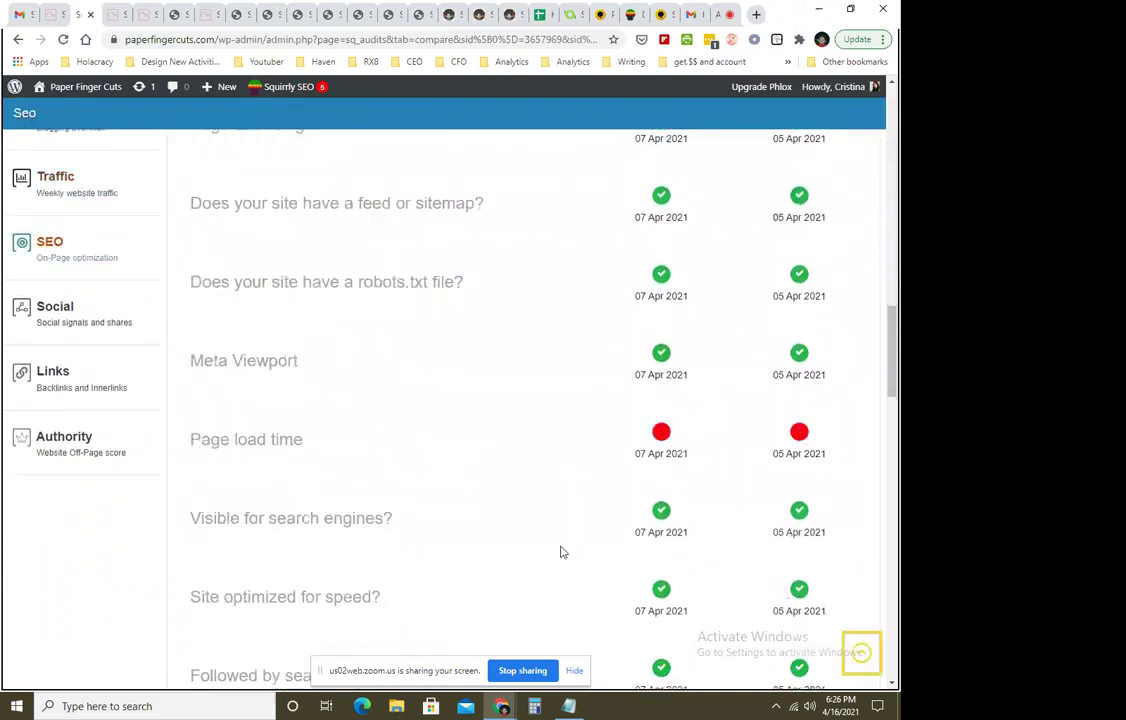
{"action": "scroll", "coordinate": [563, 552], "scroll_direction": "down", "scroll_amount": 6}
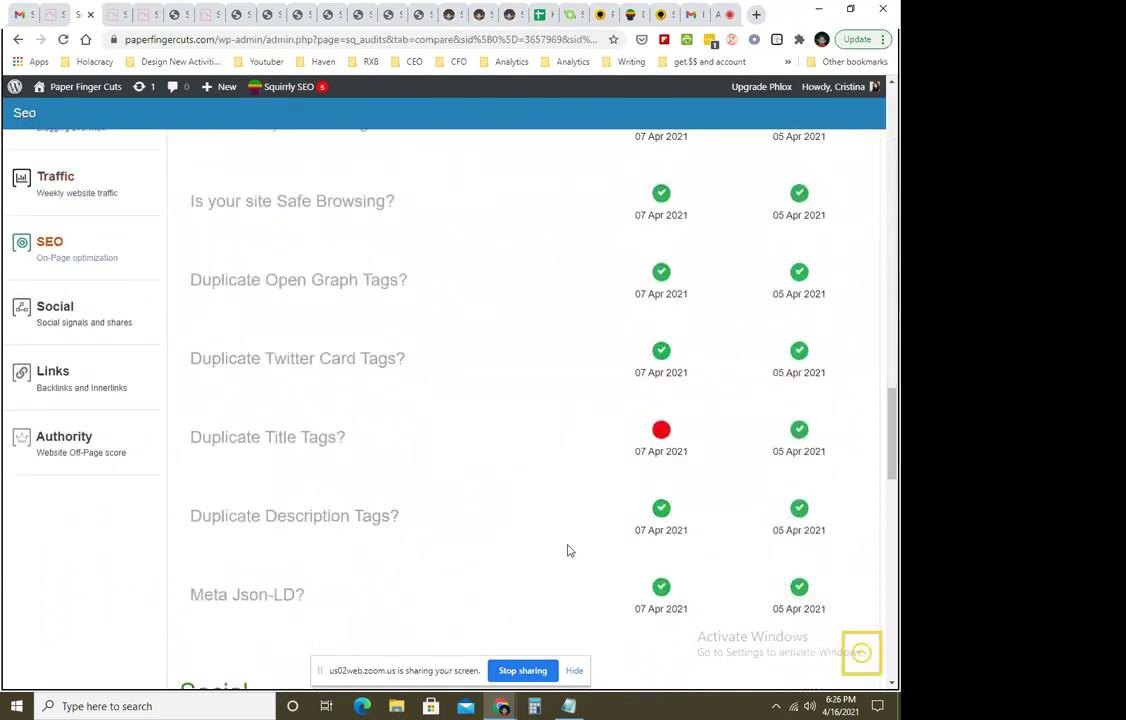
{"action": "scroll", "coordinate": [550, 518], "scroll_direction": "down", "scroll_amount": 4}
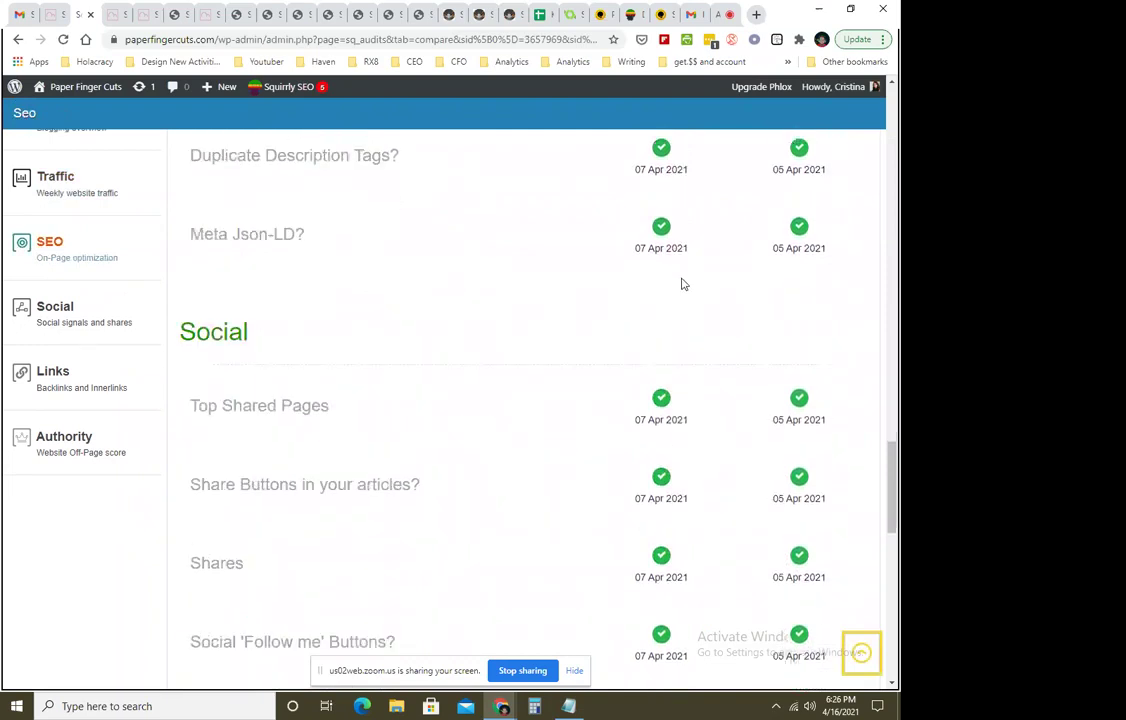
{"action": "scroll", "coordinate": [681, 281], "scroll_direction": "up", "scroll_amount": 1}
{"action": "scroll", "coordinate": [556, 587], "scroll_direction": "down", "scroll_amount": 6}
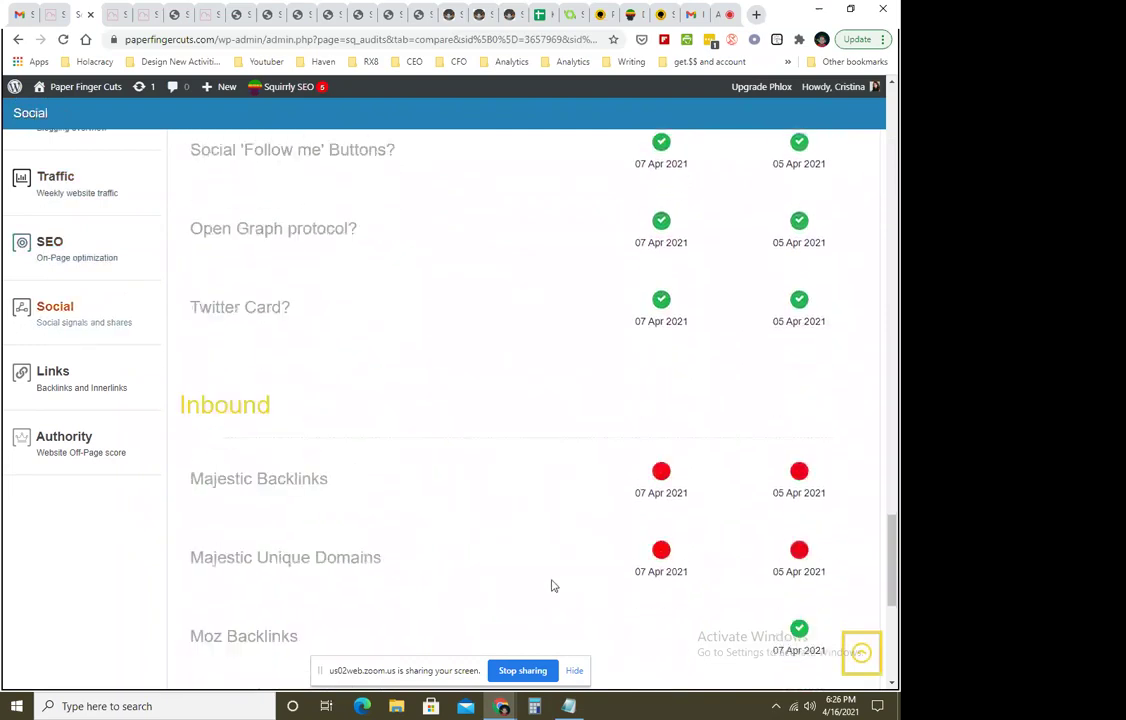
{"action": "scroll", "coordinate": [553, 583], "scroll_direction": "down", "scroll_amount": 2}
{"action": "scroll", "coordinate": [623, 545], "scroll_direction": "down", "scroll_amount": 3}
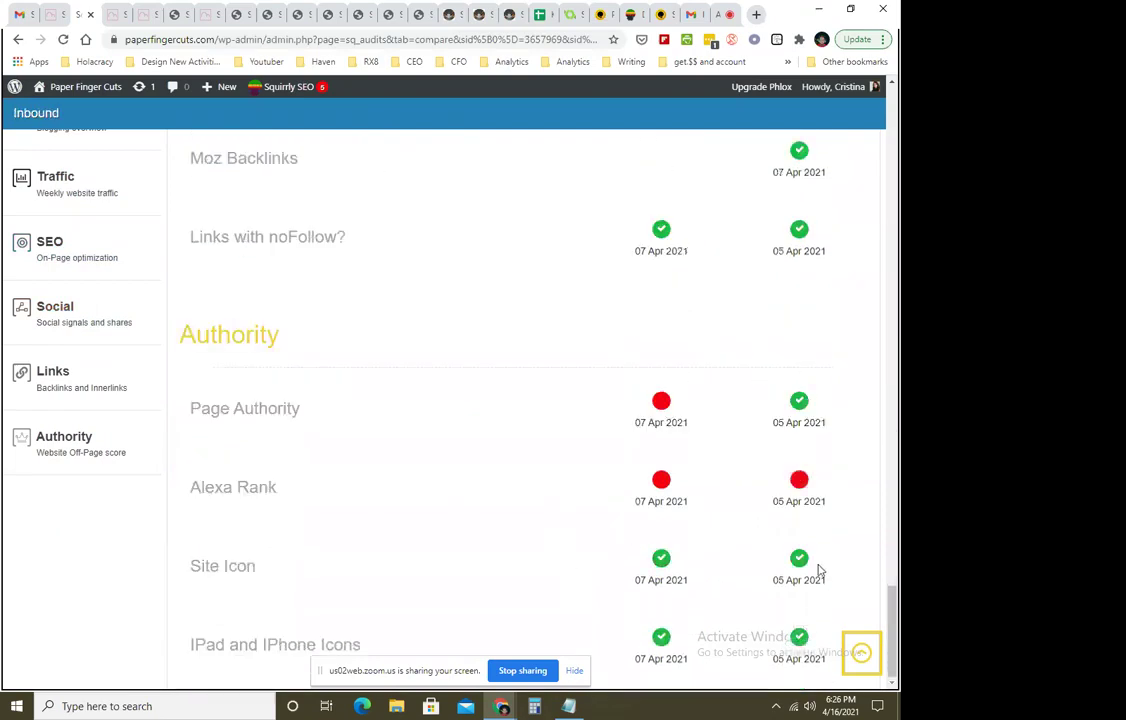
{"action": "scroll", "coordinate": [593, 482], "scroll_direction": "up", "scroll_amount": 15}
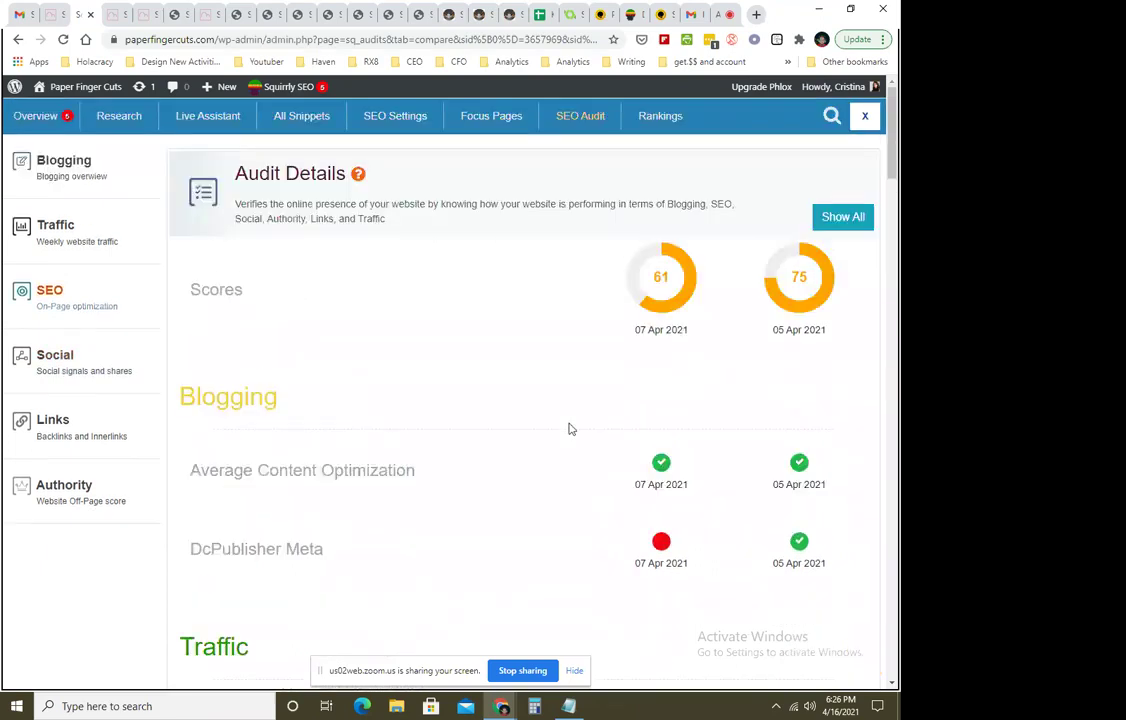
Go back to the SEO audits overview and review the Audit History and Audited pages lists.
{"action": "left_click", "coordinate": [578, 116]}
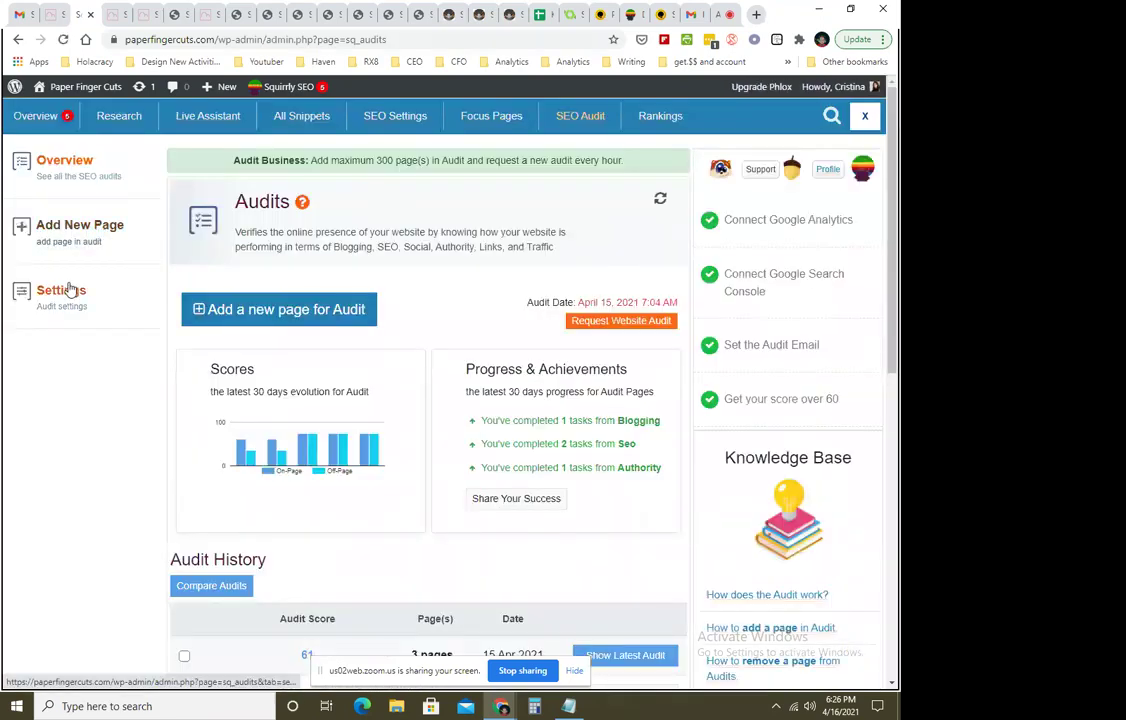
{"action": "scroll", "coordinate": [477, 530], "scroll_direction": "down", "scroll_amount": 6}
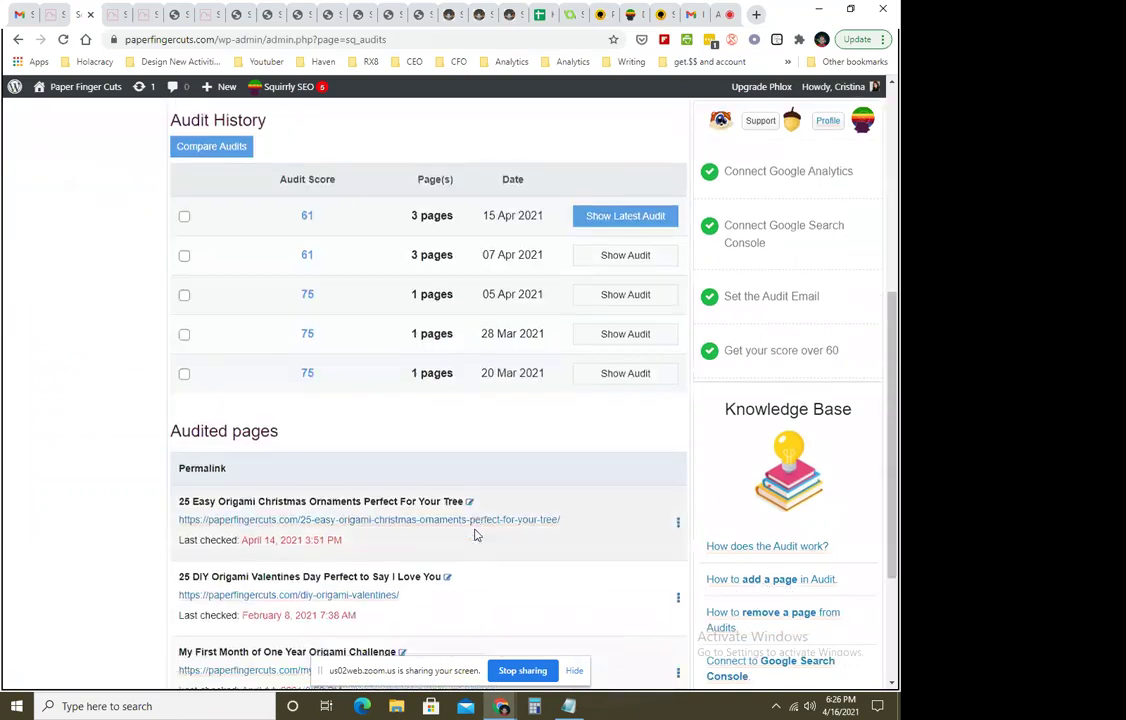
{"action": "scroll", "coordinate": [512, 555], "scroll_direction": "up", "scroll_amount": 6}
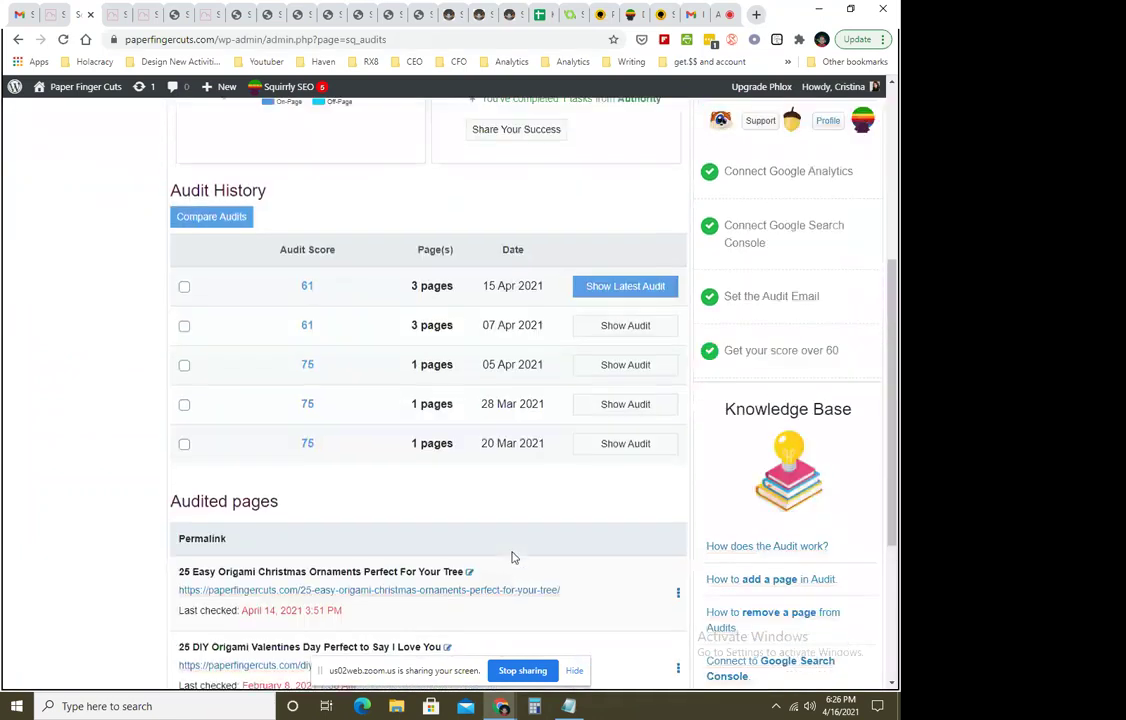
Open the audit settings and review the Google Analytics and Search Console connections and the Audit Email.
{"action": "left_click", "coordinate": [62, 292]}
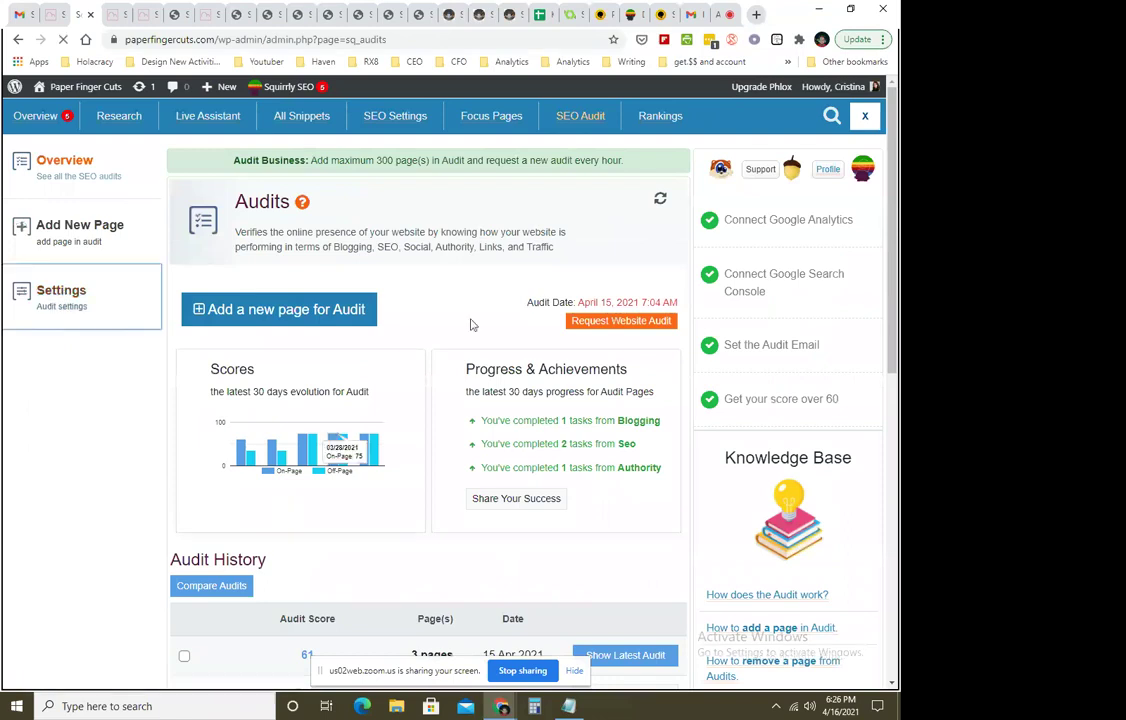
{"action": "scroll", "coordinate": [463, 501], "scroll_direction": "down", "scroll_amount": 1}
{"action": "scroll", "coordinate": [495, 497], "scroll_direction": "down", "scroll_amount": 1}
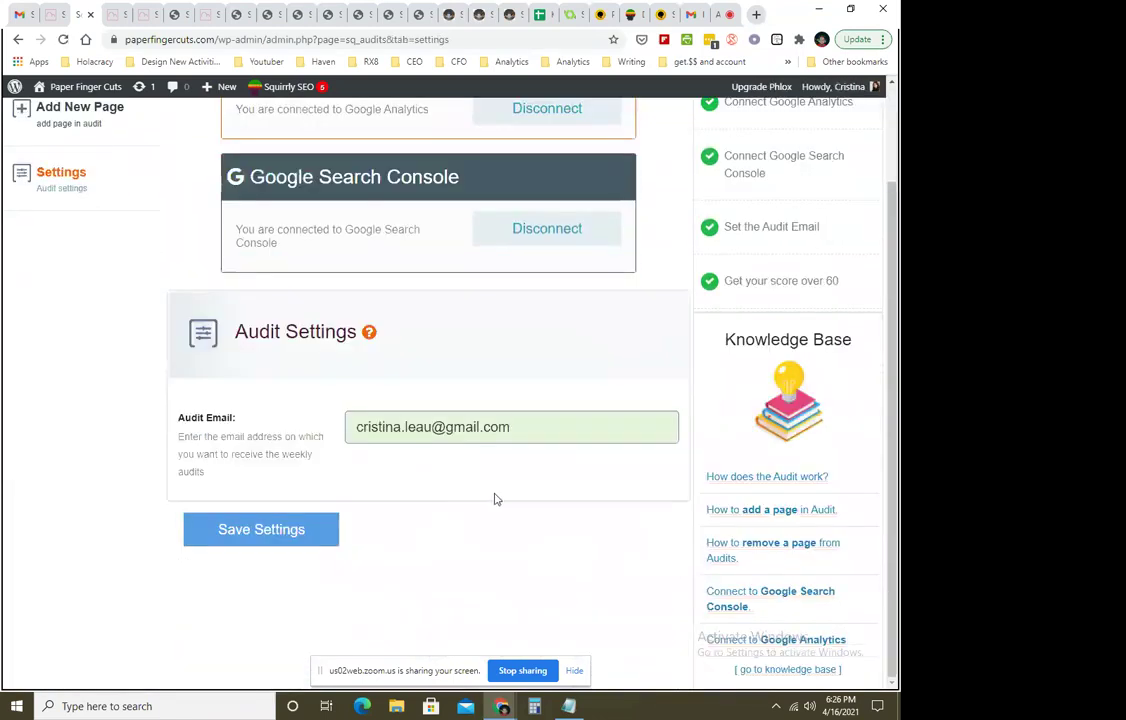
{"action": "scroll", "coordinate": [193, 507], "scroll_direction": "up", "scroll_amount": 1}
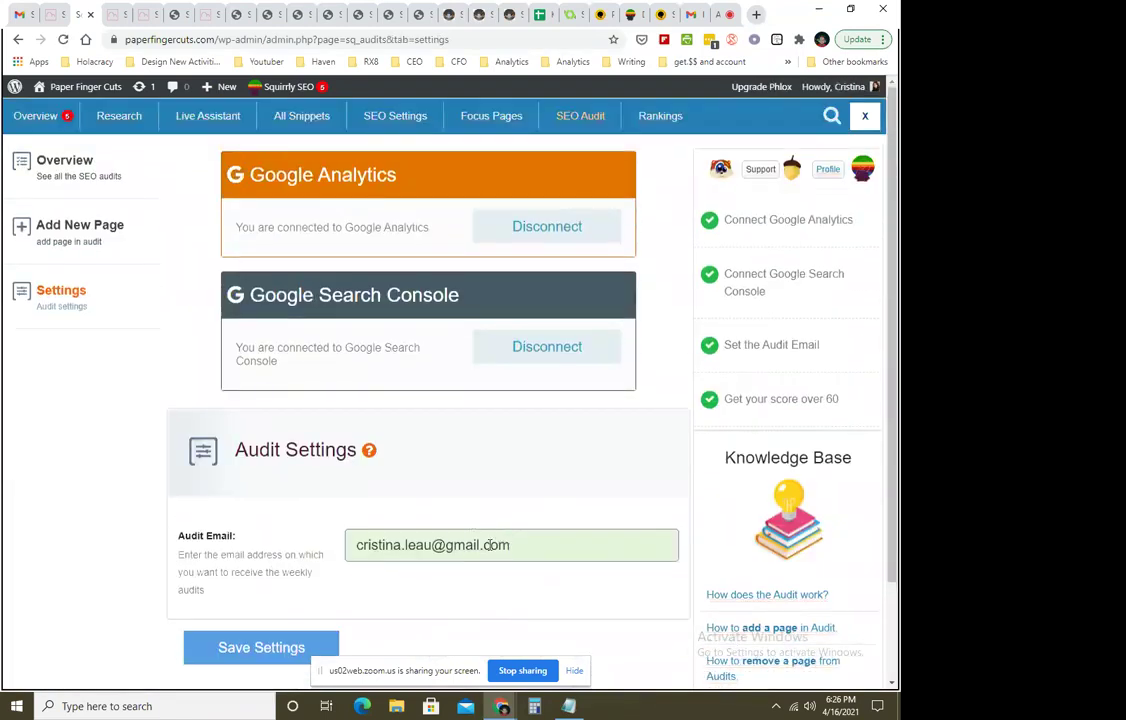
Open the SEO Audit's Add New Page section, then switch to Gmail and review the Squirrly SEO Weekly Performance email.
{"action": "left_click", "coordinate": [92, 236]}
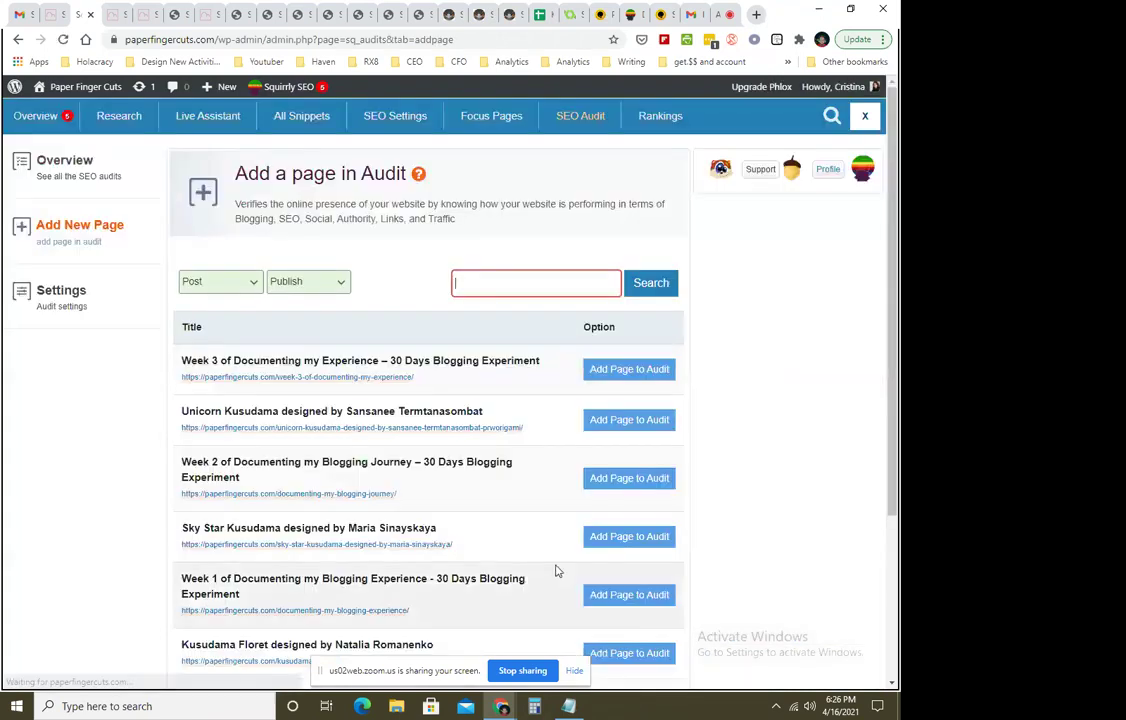
{"action": "left_click", "coordinate": [19, 14]}
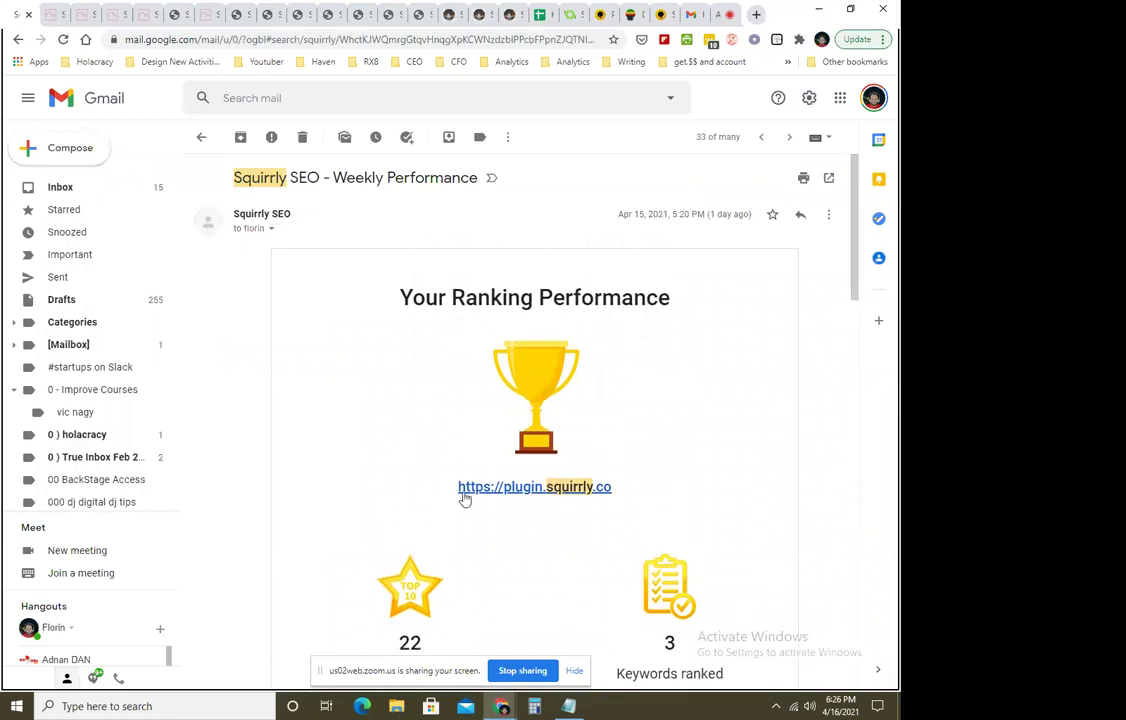
{"action": "scroll", "coordinate": [470, 470], "scroll_direction": "down", "scroll_amount": 3}
{"action": "left_click_drag", "start_coordinate": [389, 394], "coordinate": [465, 395]}
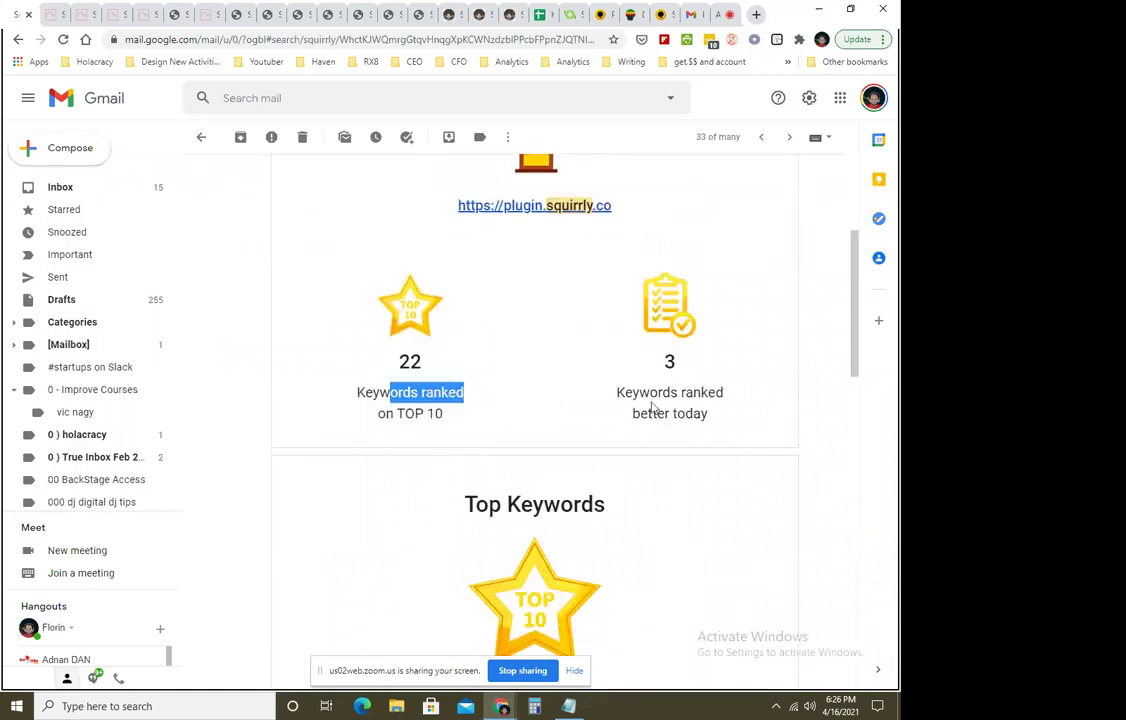
{"action": "left_click_drag", "start_coordinate": [638, 392], "coordinate": [716, 410]}
{"action": "left_click", "coordinate": [616, 411]}
{"action": "scroll", "coordinate": [602, 379], "scroll_direction": "down", "scroll_amount": 3}
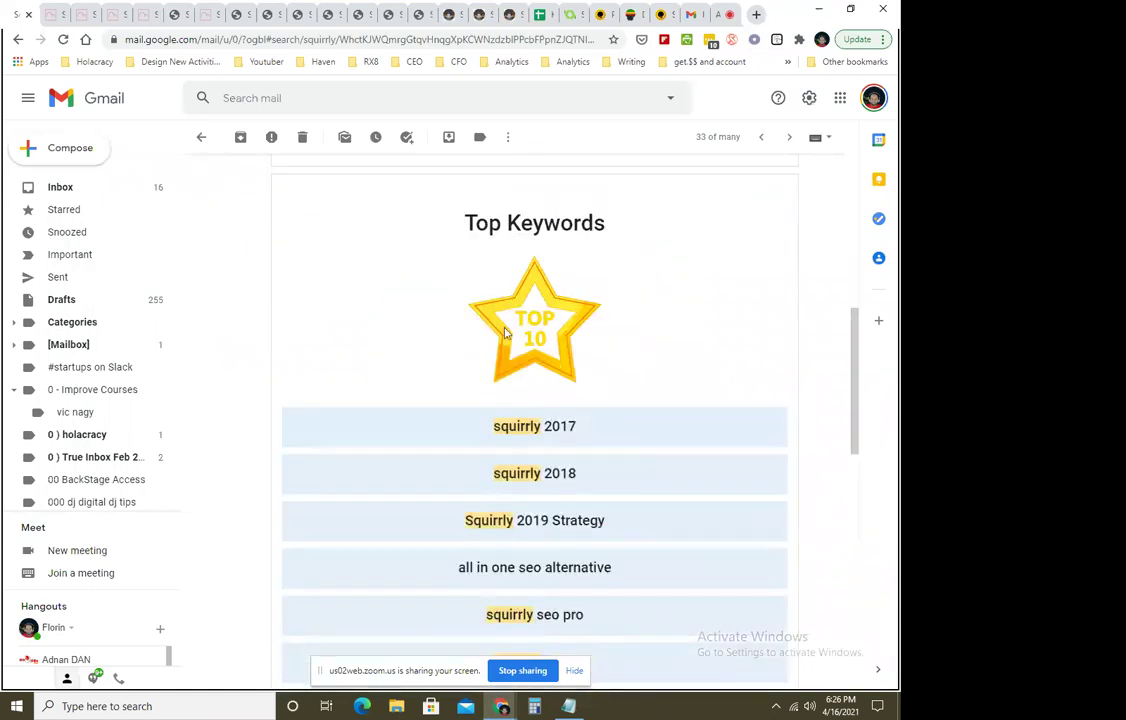
{"action": "scroll", "coordinate": [505, 333], "scroll_direction": "down", "scroll_amount": 6}
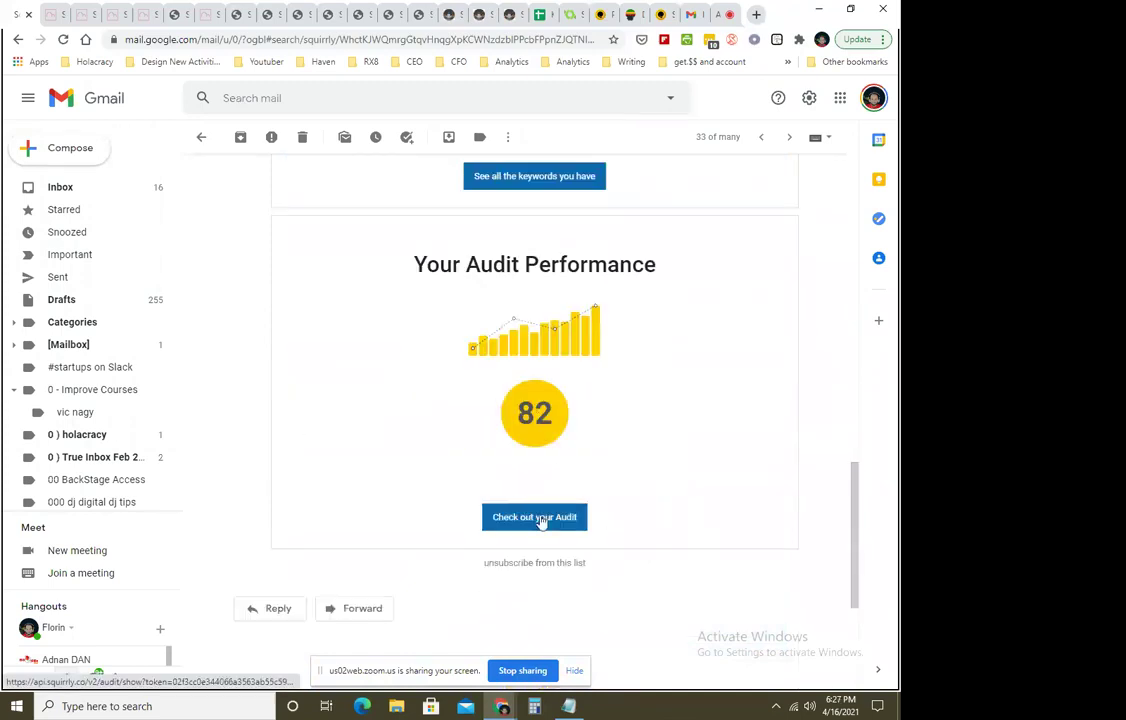
Return to the audit's Add New Page section in WordPress and view the post types offered by its filter.
{"action": "left_click", "coordinate": [147, 14]}
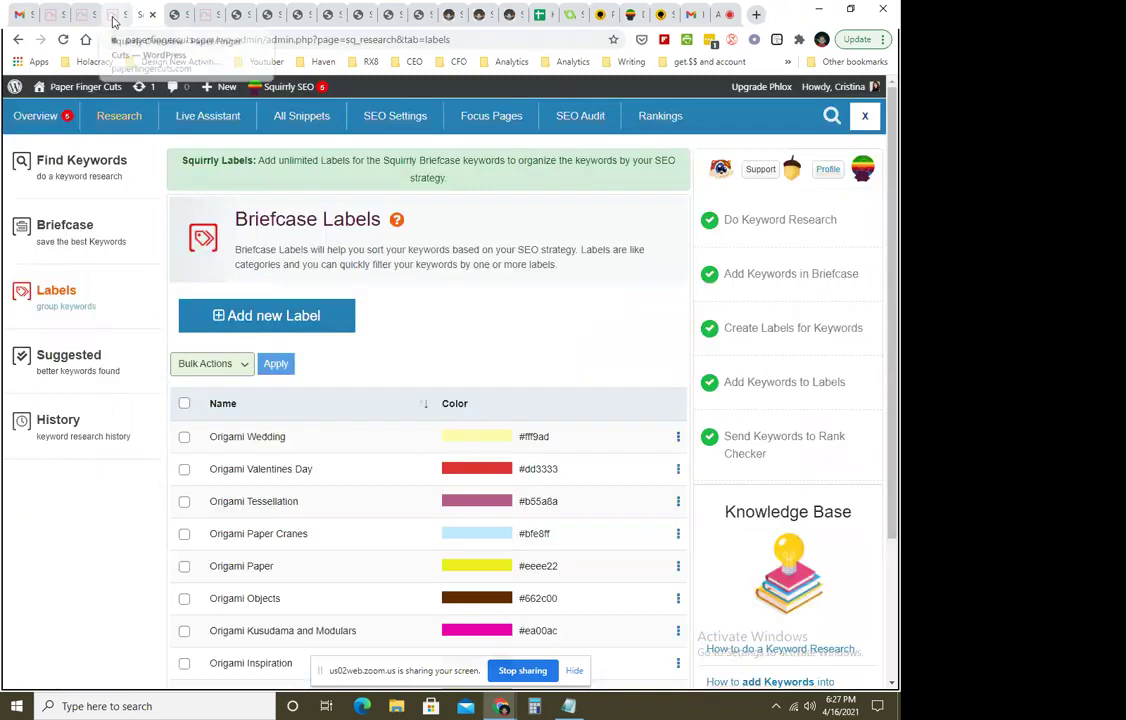
{"action": "left_click", "coordinate": [112, 14]}
{"action": "left_click", "coordinate": [80, 14]}
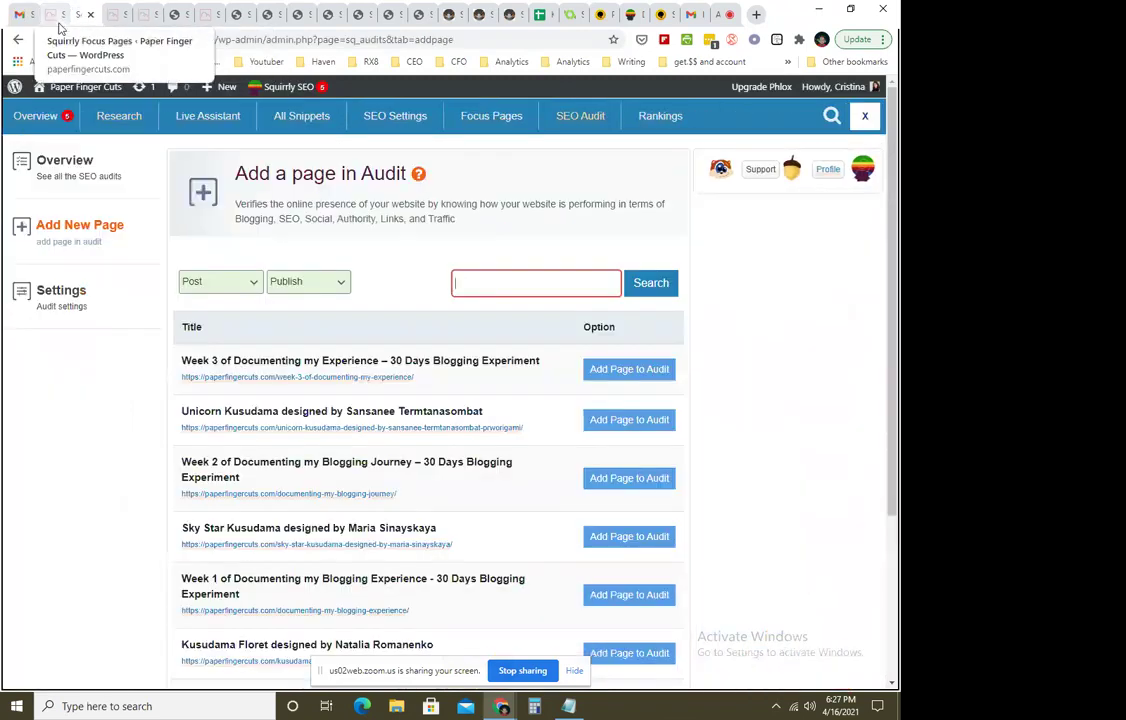
{"action": "left_click", "coordinate": [227, 283]}
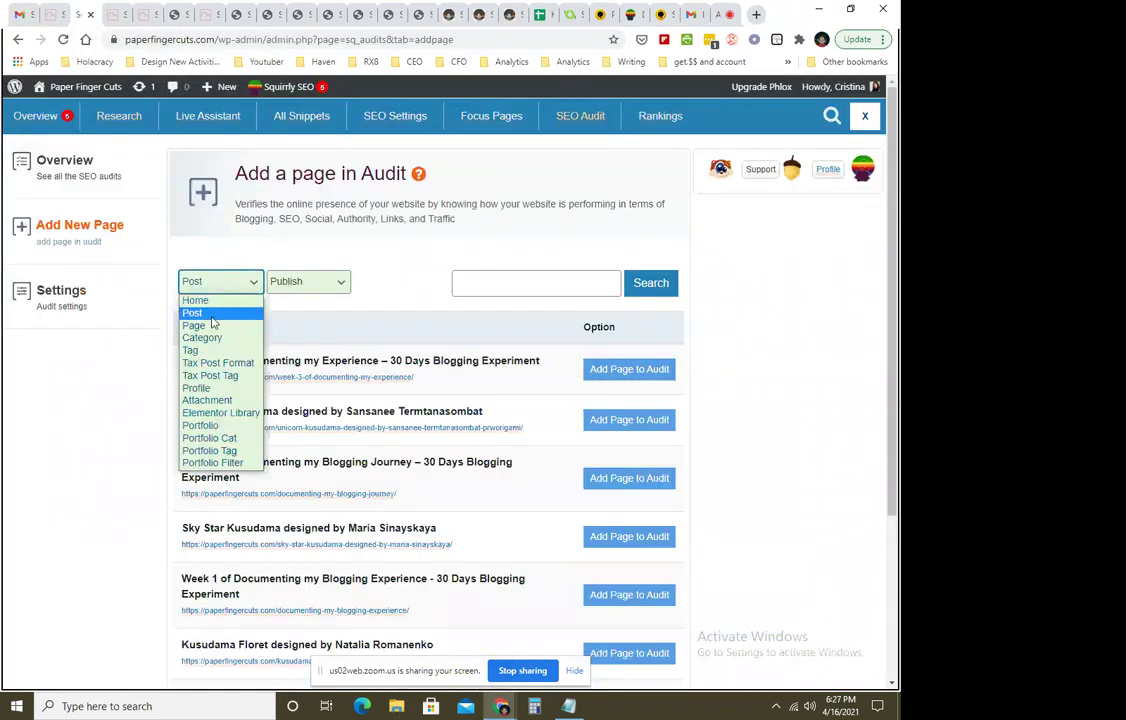
{"action": "left_click", "coordinate": [407, 236]}
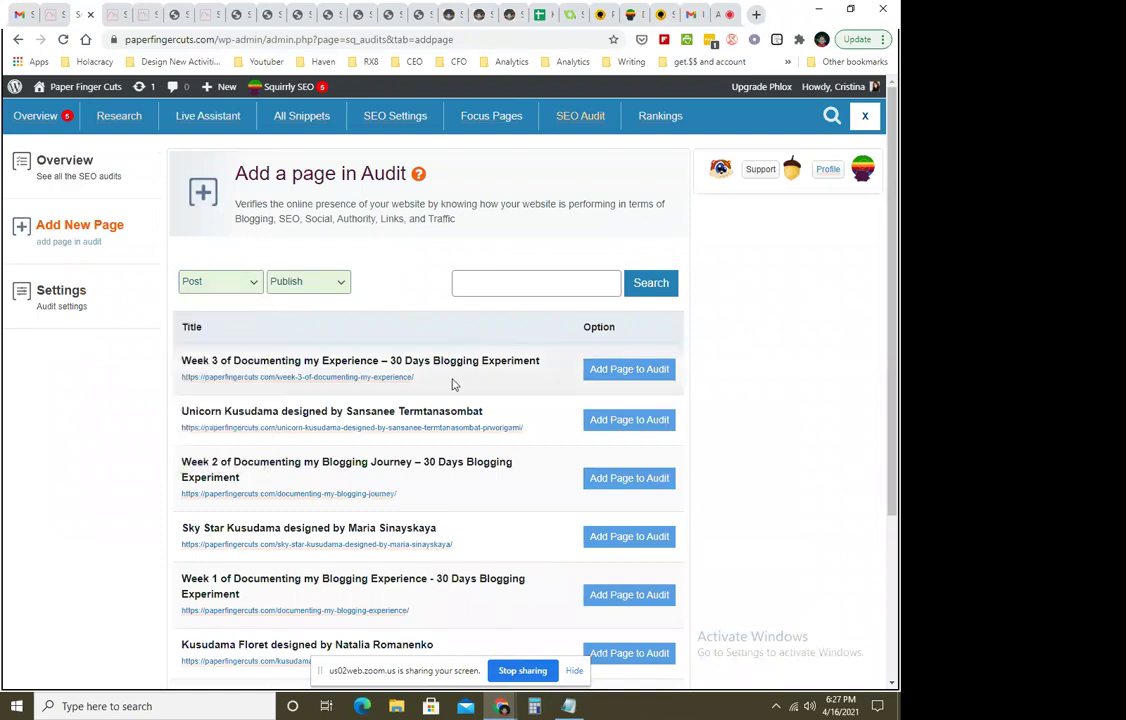
Open the SEO Automation patterns in SEO Settings and review the post types that can be added, keeping Portfolio selected.
{"action": "left_click", "coordinate": [395, 125]}
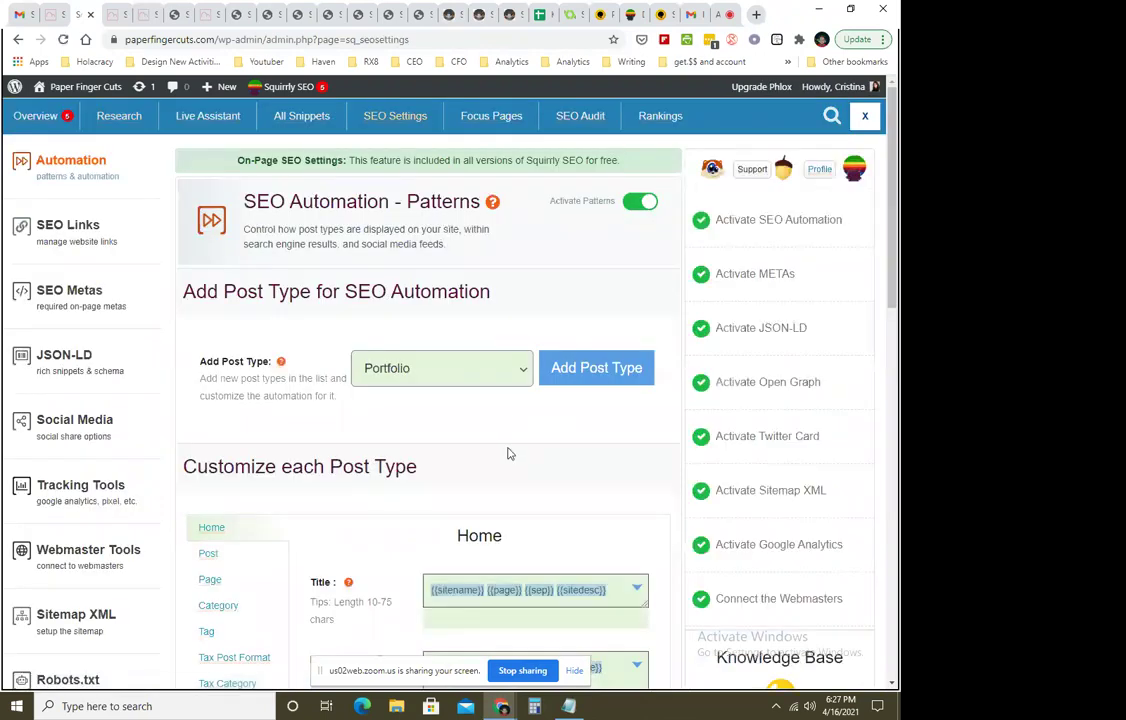
{"action": "scroll", "coordinate": [508, 454], "scroll_direction": "down", "scroll_amount": 3}
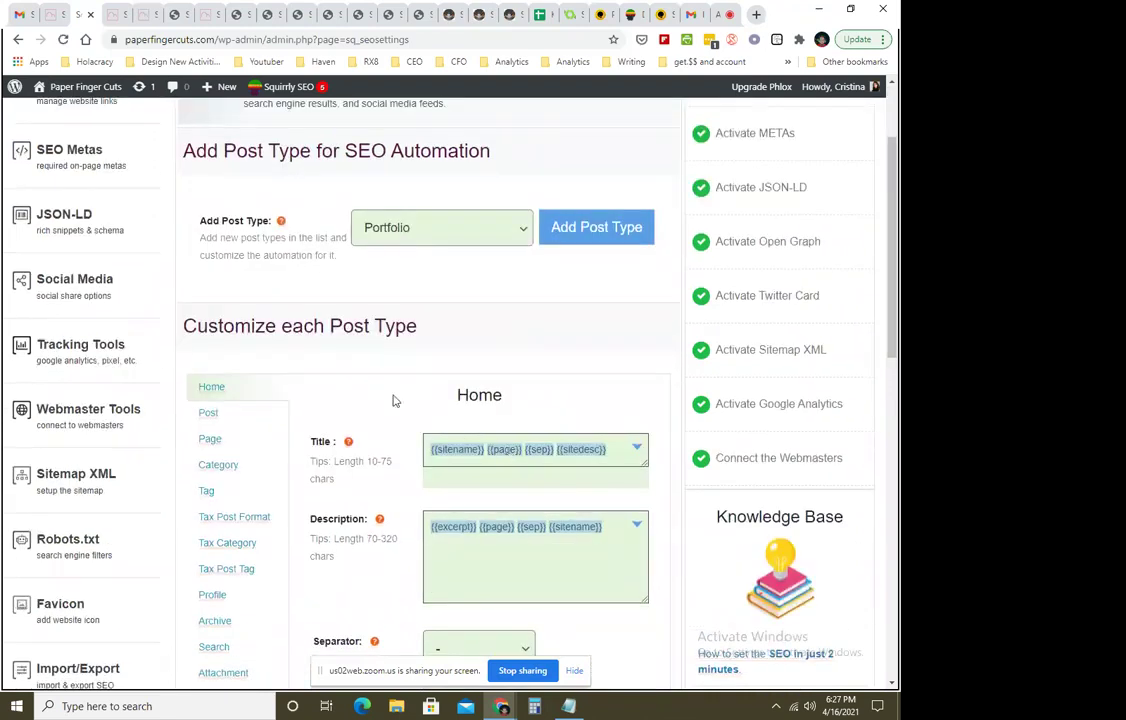
{"action": "left_click", "coordinate": [442, 224]}
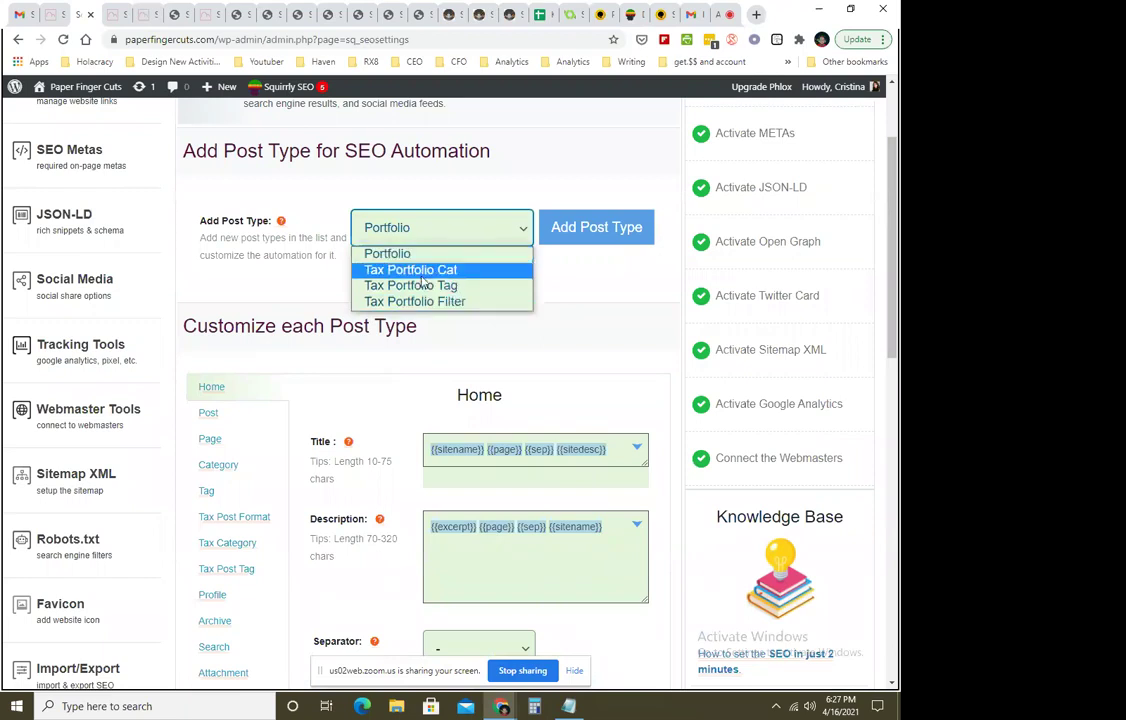
{"action": "left_click", "coordinate": [400, 253]}
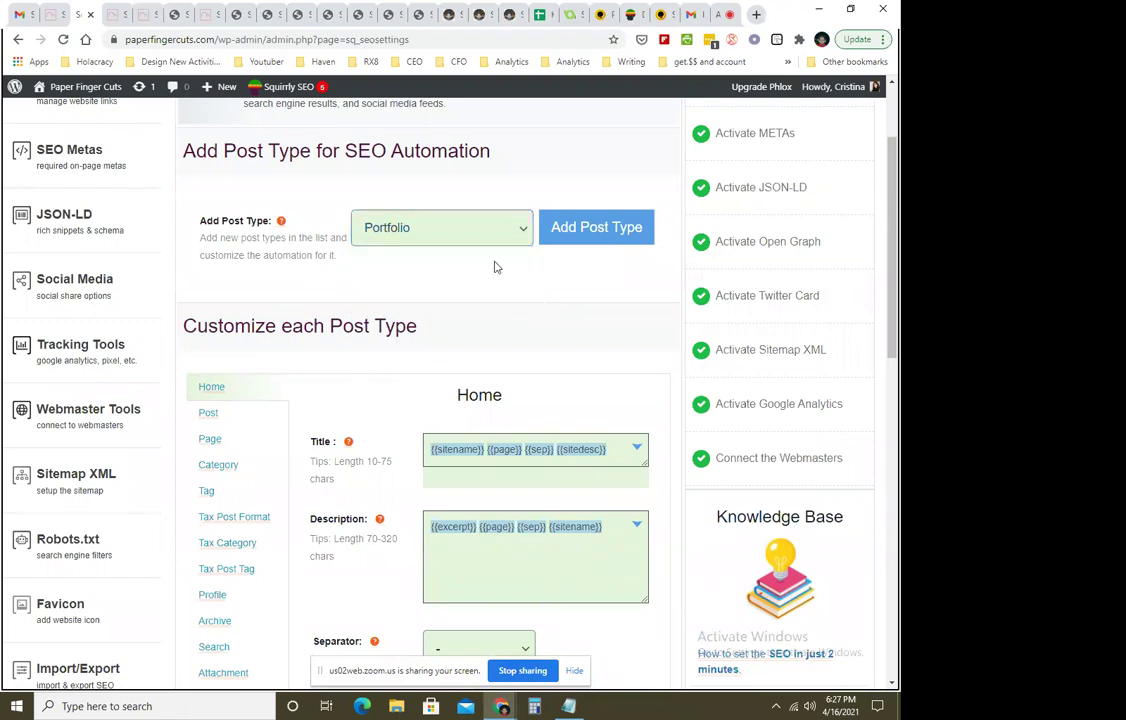
{"action": "scroll", "coordinate": [409, 321], "scroll_direction": "down", "scroll_amount": 3}
{"action": "scroll", "coordinate": [410, 320], "scroll_direction": "up", "scroll_amount": 2}
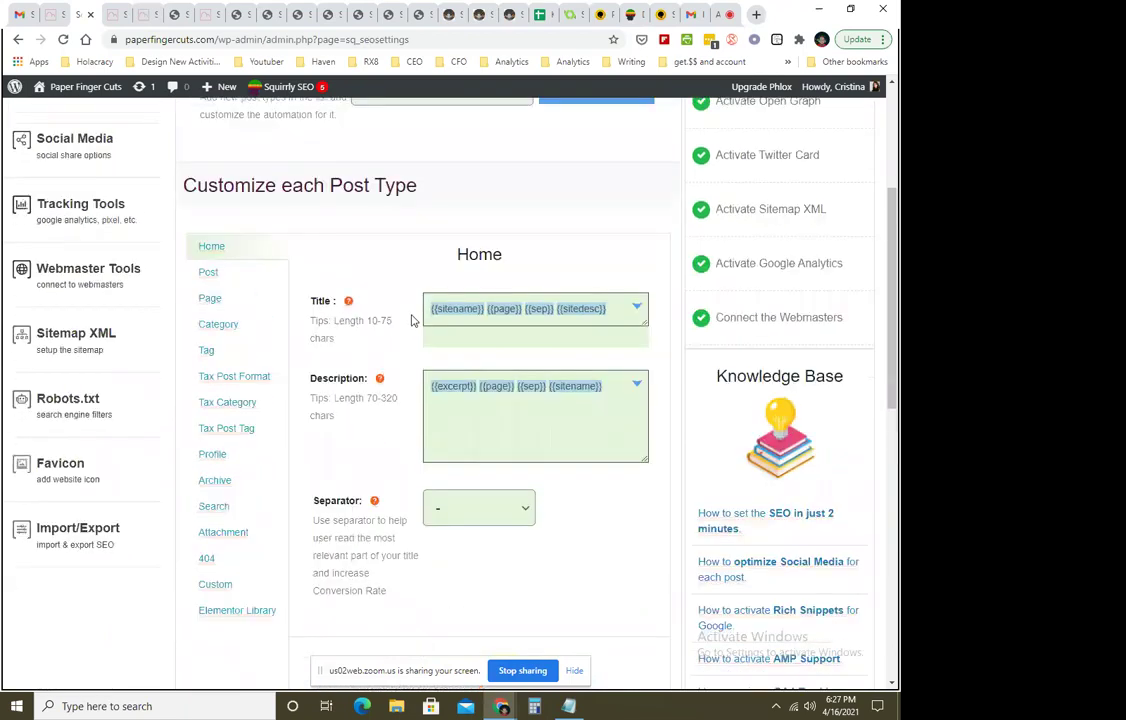
Examine the Tag post type's automation patterns and its Google index, authority, sitemap and broken URL redirect options.
{"action": "left_click", "coordinate": [232, 350]}
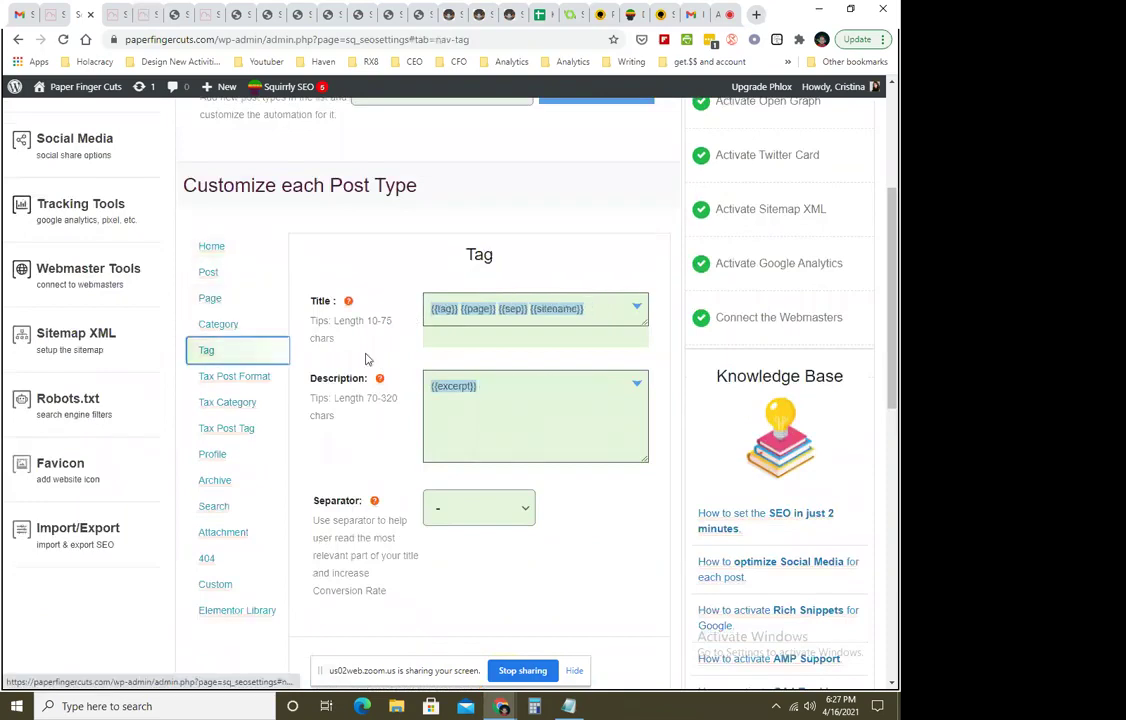
{"action": "scroll", "coordinate": [371, 374], "scroll_direction": "down", "scroll_amount": 2}
{"action": "scroll", "coordinate": [371, 374], "scroll_direction": "down", "scroll_amount": 1}
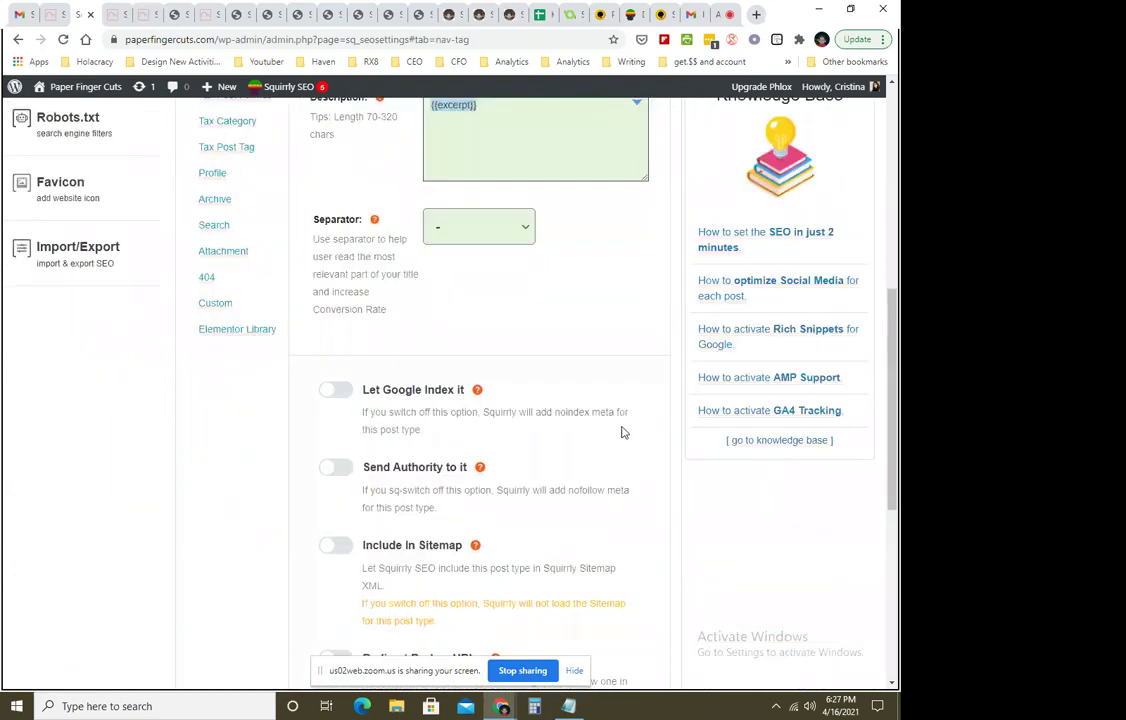
{"action": "scroll", "coordinate": [622, 431], "scroll_direction": "up", "scroll_amount": 2}
{"action": "scroll", "coordinate": [617, 432], "scroll_direction": "down", "scroll_amount": 3}
{"action": "scroll", "coordinate": [617, 431], "scroll_direction": "down", "scroll_amount": 3}
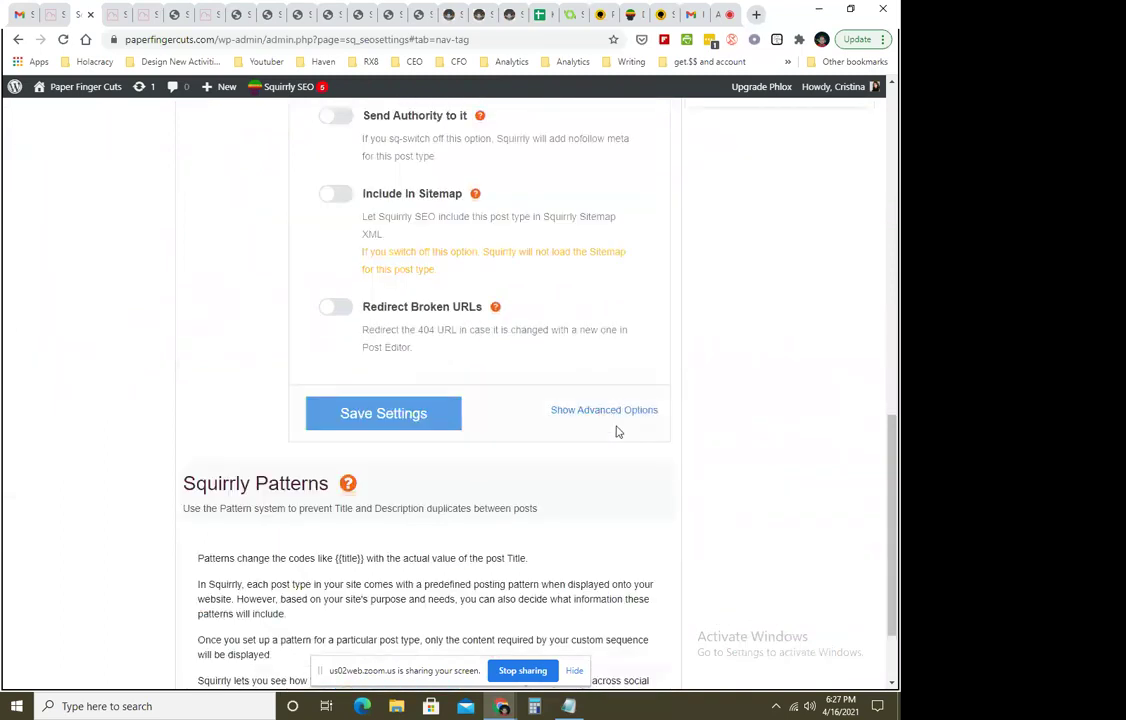
{"action": "scroll", "coordinate": [617, 431], "scroll_direction": "up", "scroll_amount": 2}
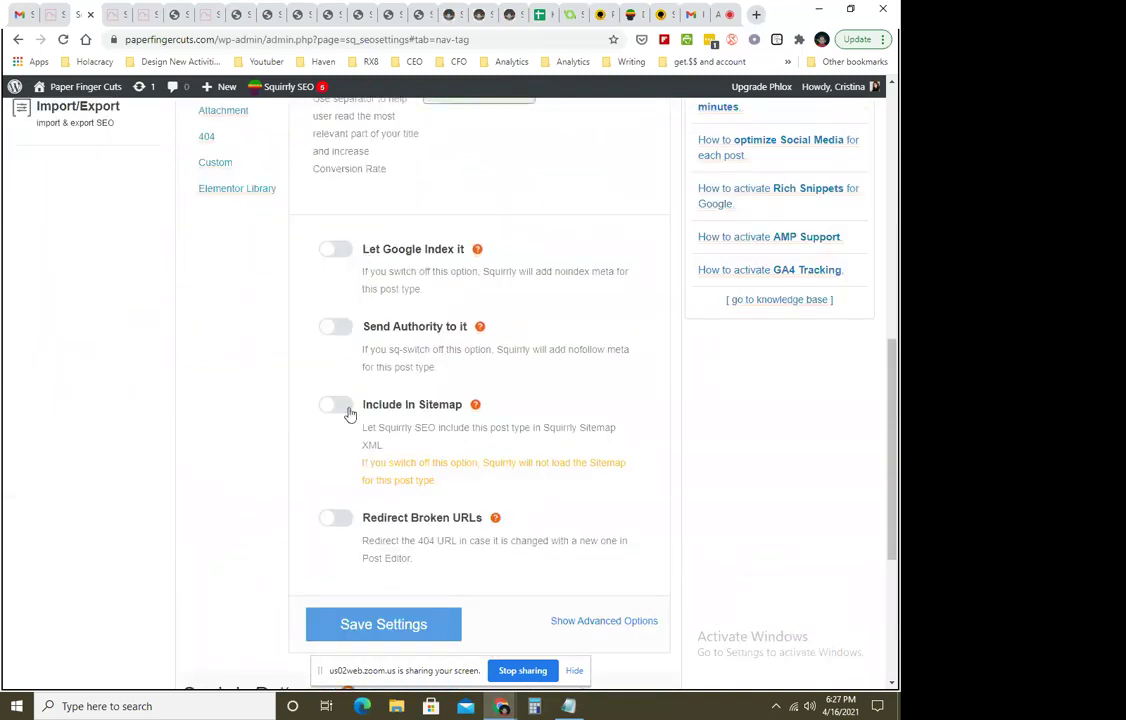
{"action": "scroll", "coordinate": [425, 456], "scroll_direction": "down", "scroll_amount": 2}
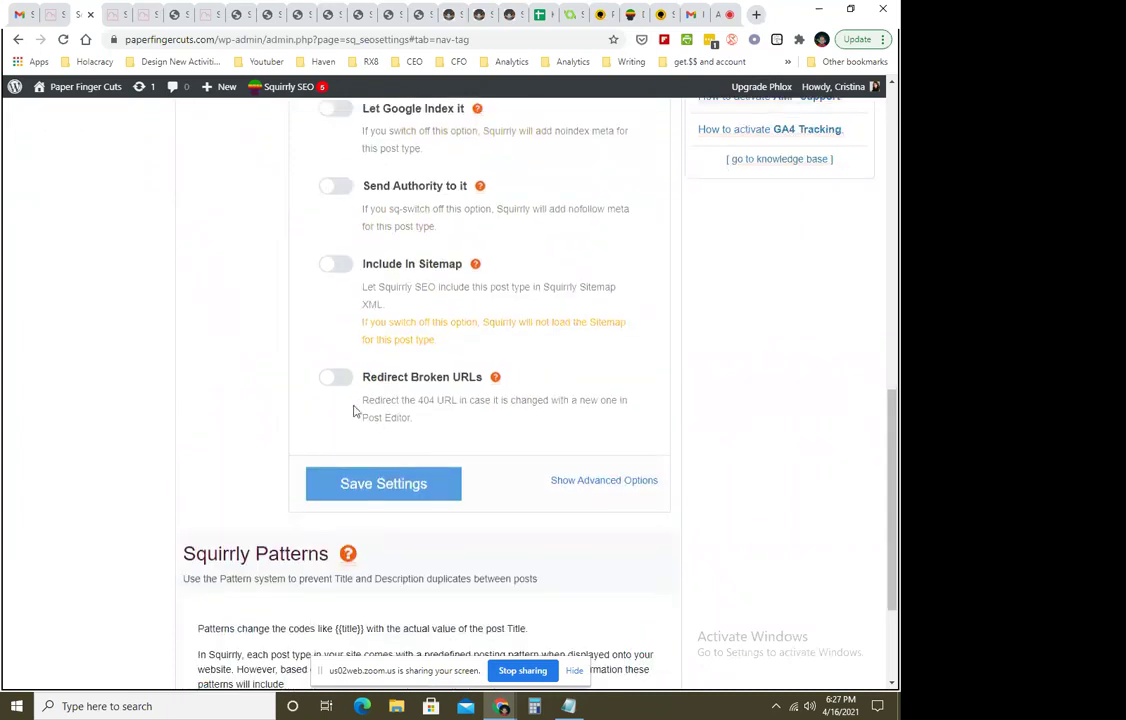
{"action": "scroll", "coordinate": [537, 432], "scroll_direction": "down", "scroll_amount": 2}
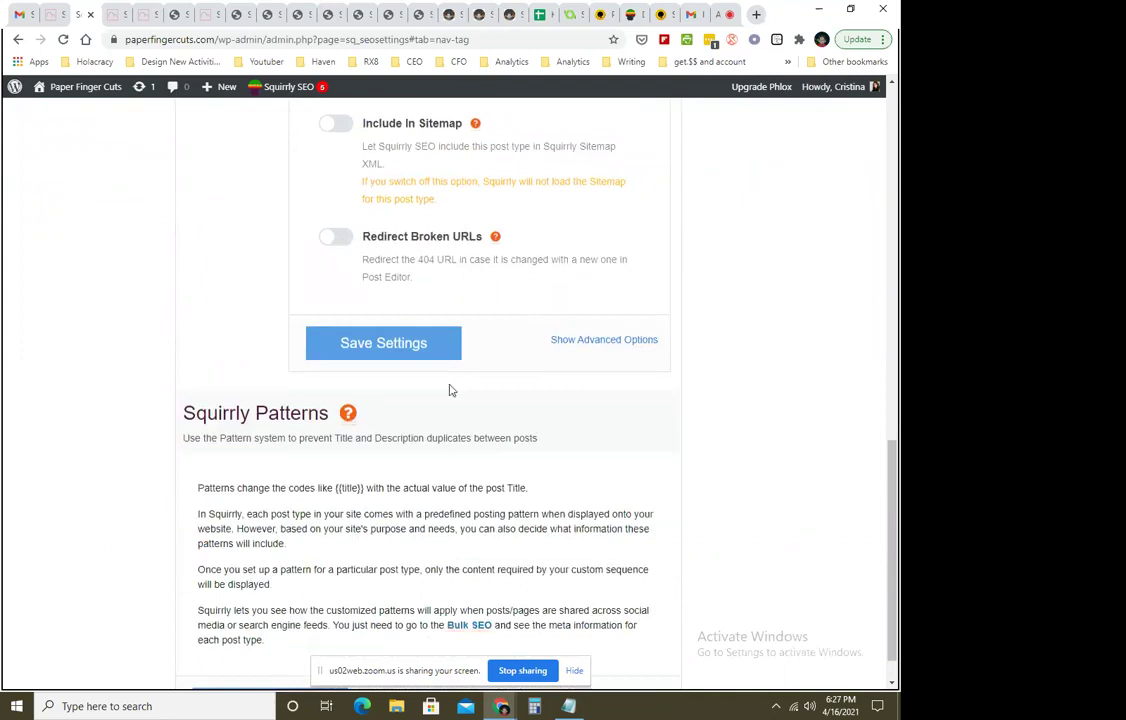
{"action": "scroll", "coordinate": [411, 435], "scroll_direction": "up", "scroll_amount": 4}
{"action": "scroll", "coordinate": [422, 503], "scroll_direction": "up", "scroll_amount": 1}
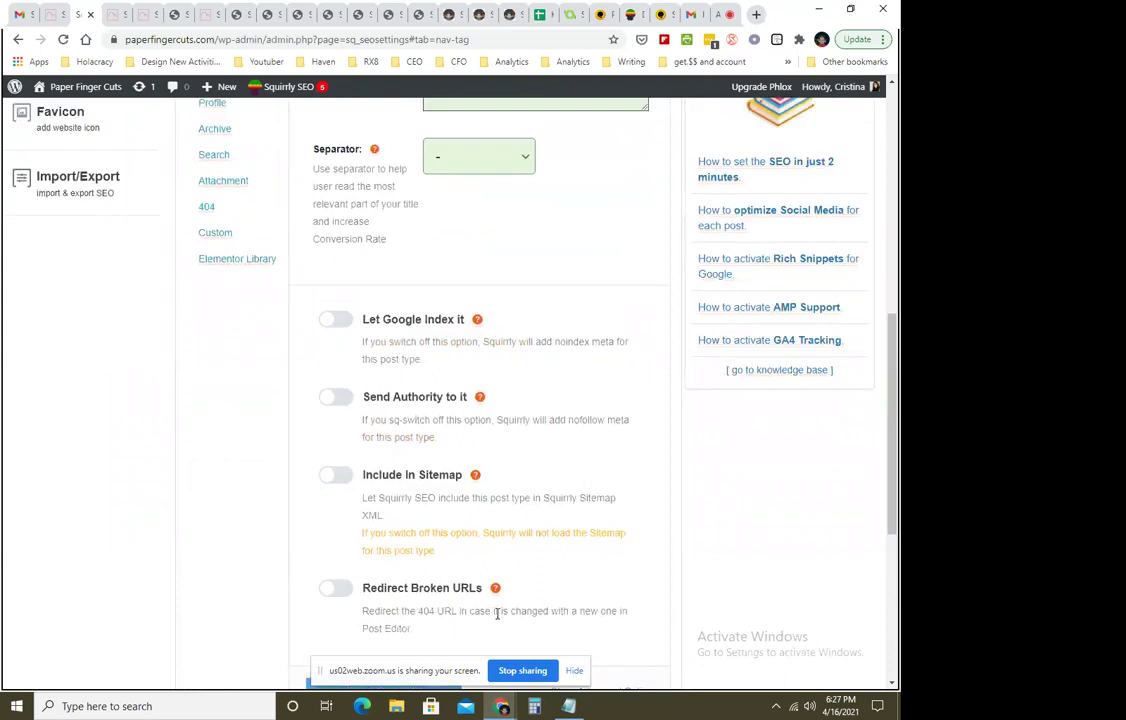
{"action": "scroll", "coordinate": [552, 492], "scroll_direction": "down", "scroll_amount": 5}
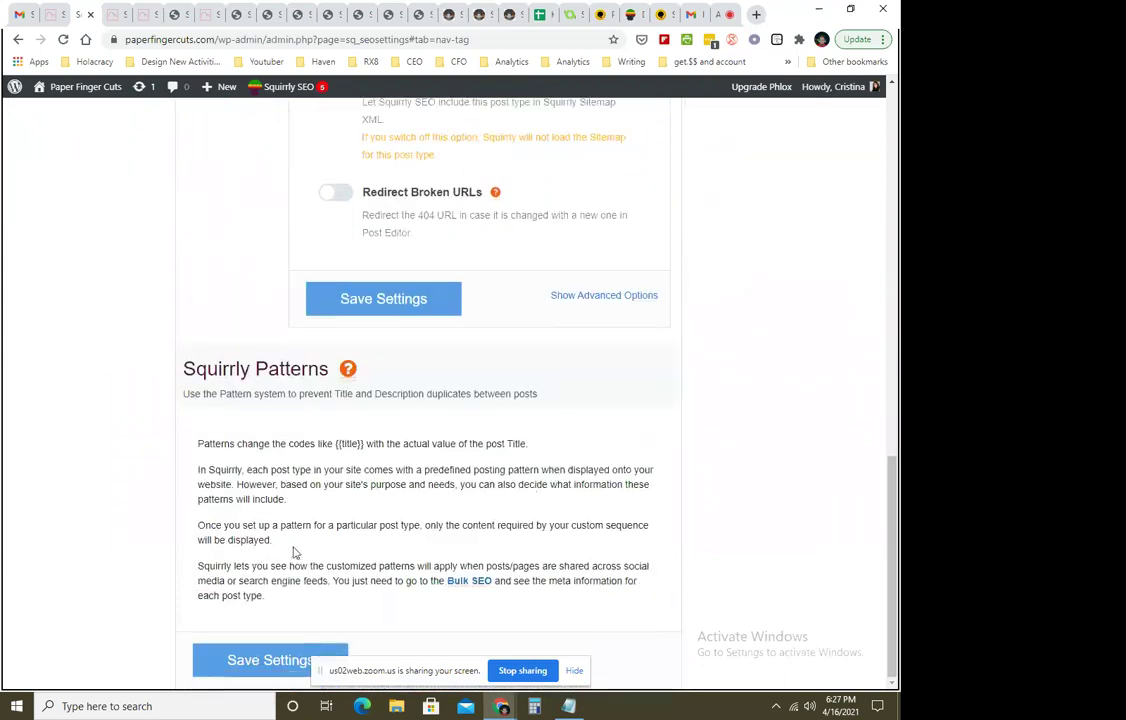
{"action": "scroll", "coordinate": [533, 546], "scroll_direction": "up", "scroll_amount": 4}
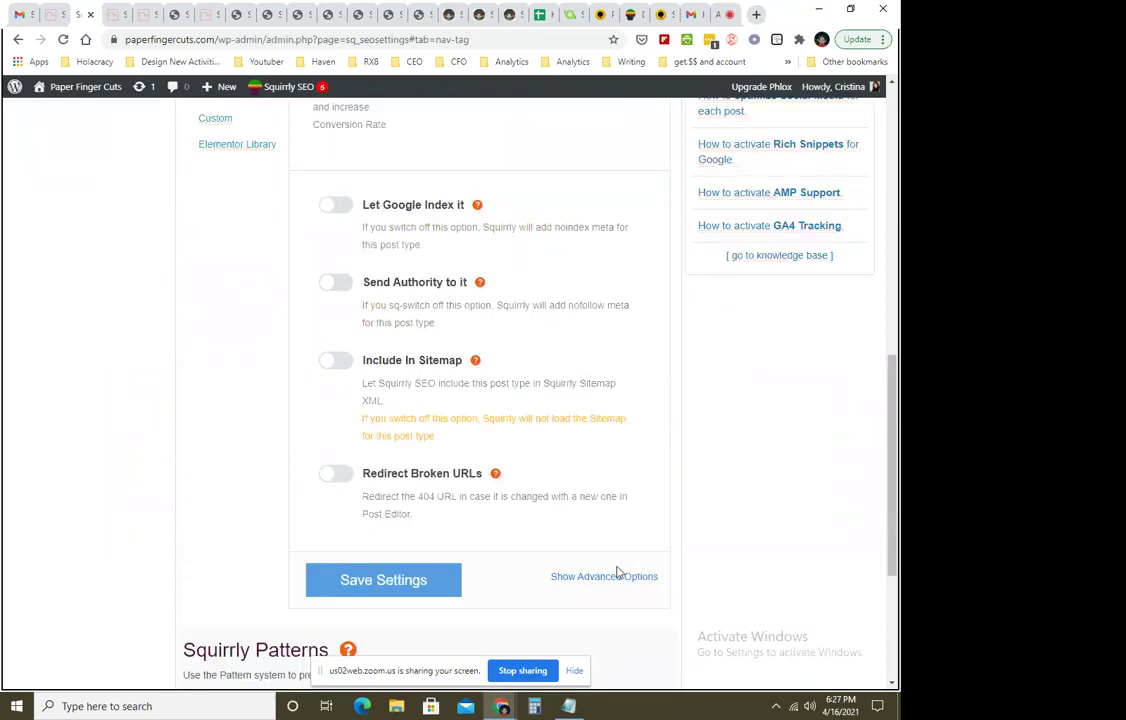
{"action": "scroll", "coordinate": [622, 578], "scroll_direction": "up", "scroll_amount": 6}
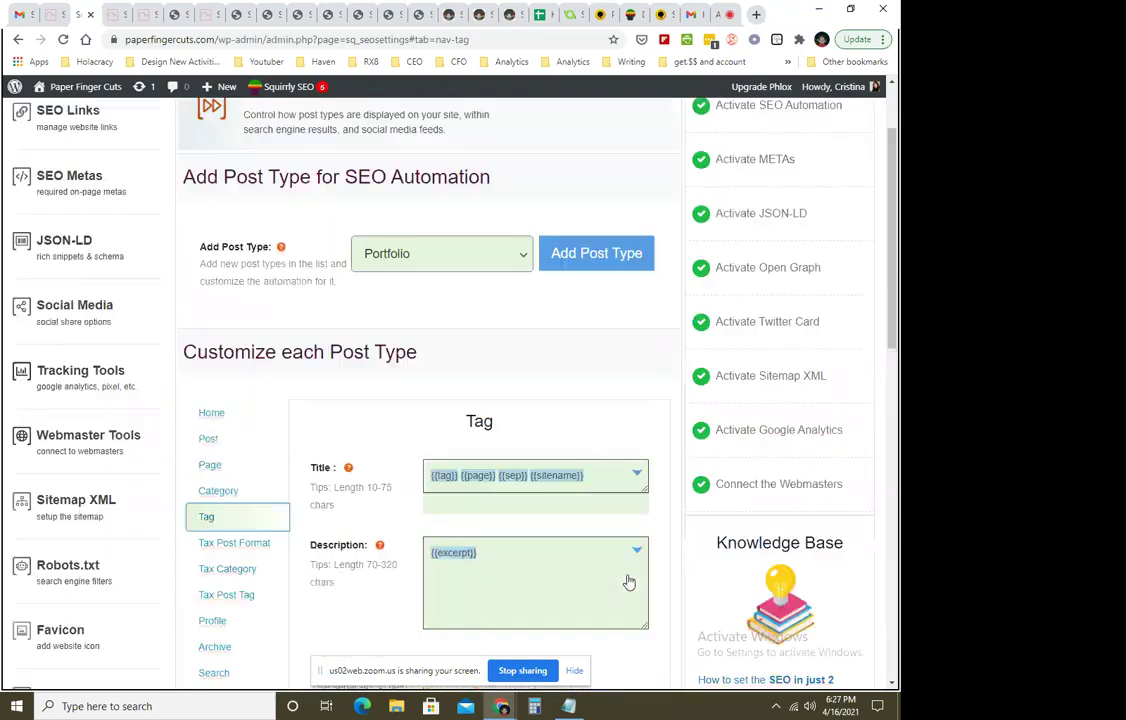
{"action": "scroll", "coordinate": [628, 581], "scroll_direction": "up", "scroll_amount": 2}
Open the All Features page from the Overview and switch the feature setup from automatic to manual.
{"action": "left_click", "coordinate": [35, 115]}
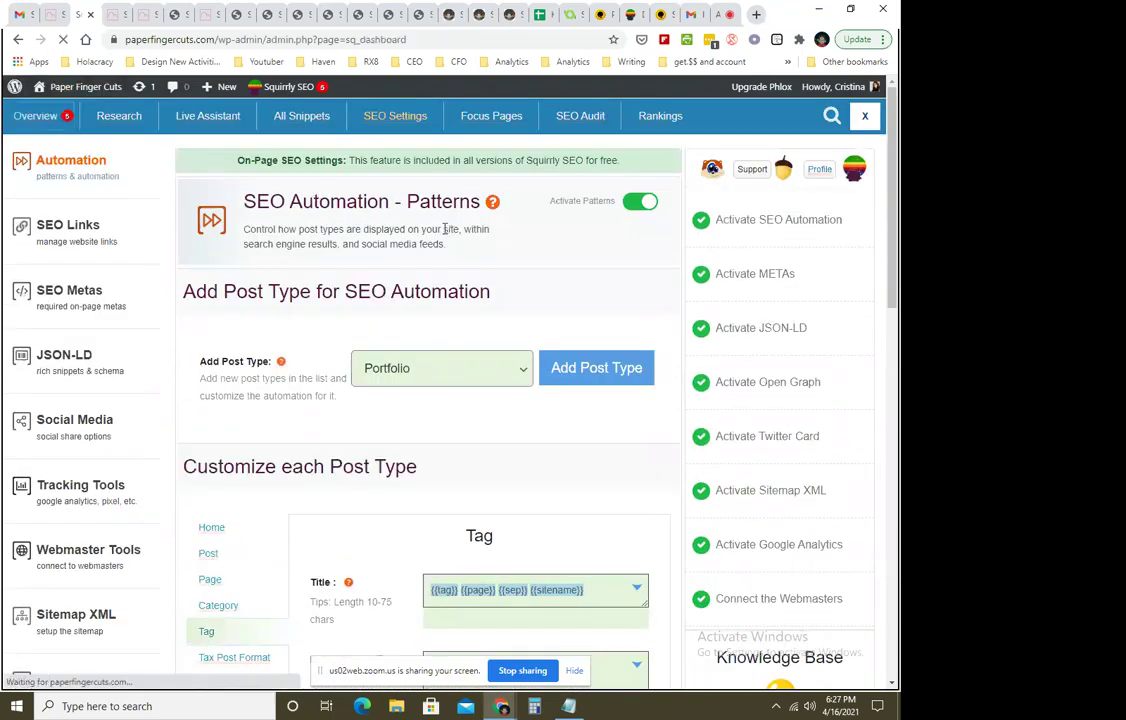
{"action": "scroll", "coordinate": [143, 460], "scroll_direction": "down", "scroll_amount": 2}
{"action": "left_click", "coordinate": [48, 367]}
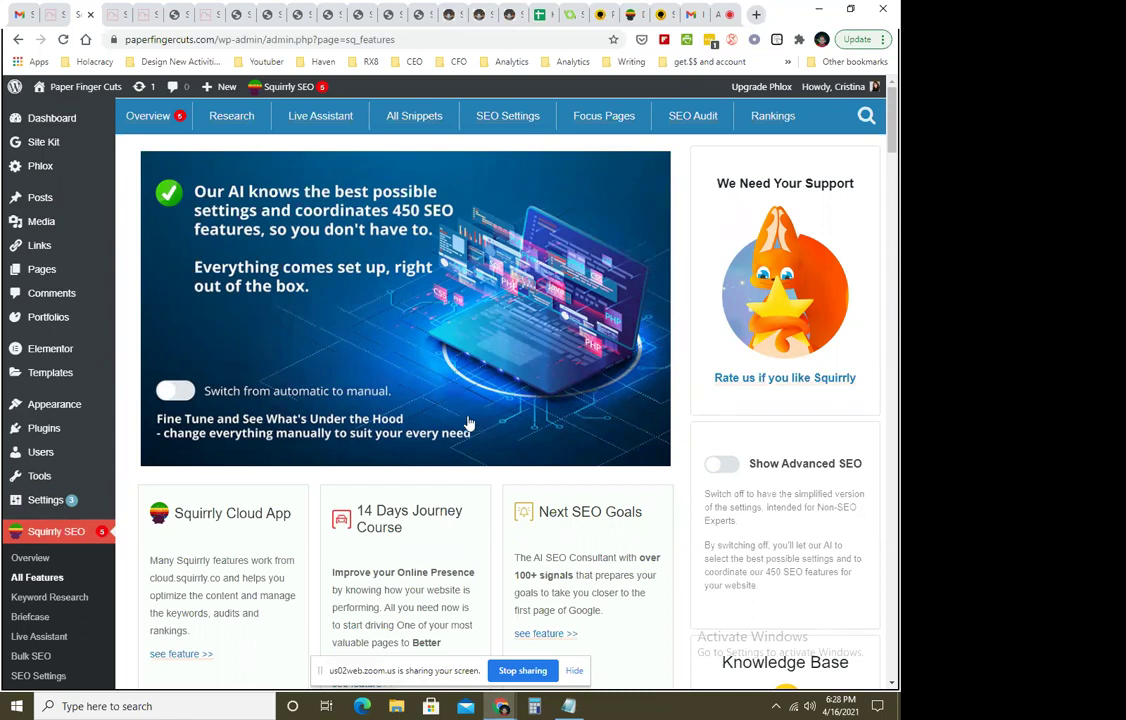
{"action": "left_click", "coordinate": [180, 393]}
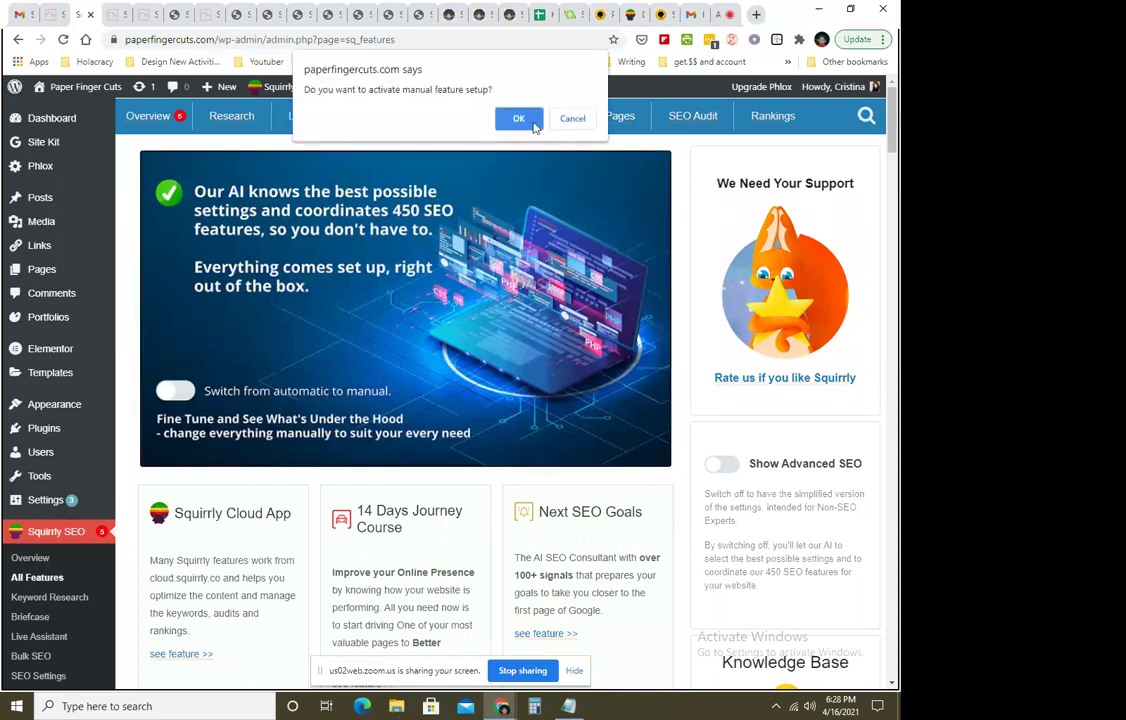
{"action": "left_click", "coordinate": [534, 124]}
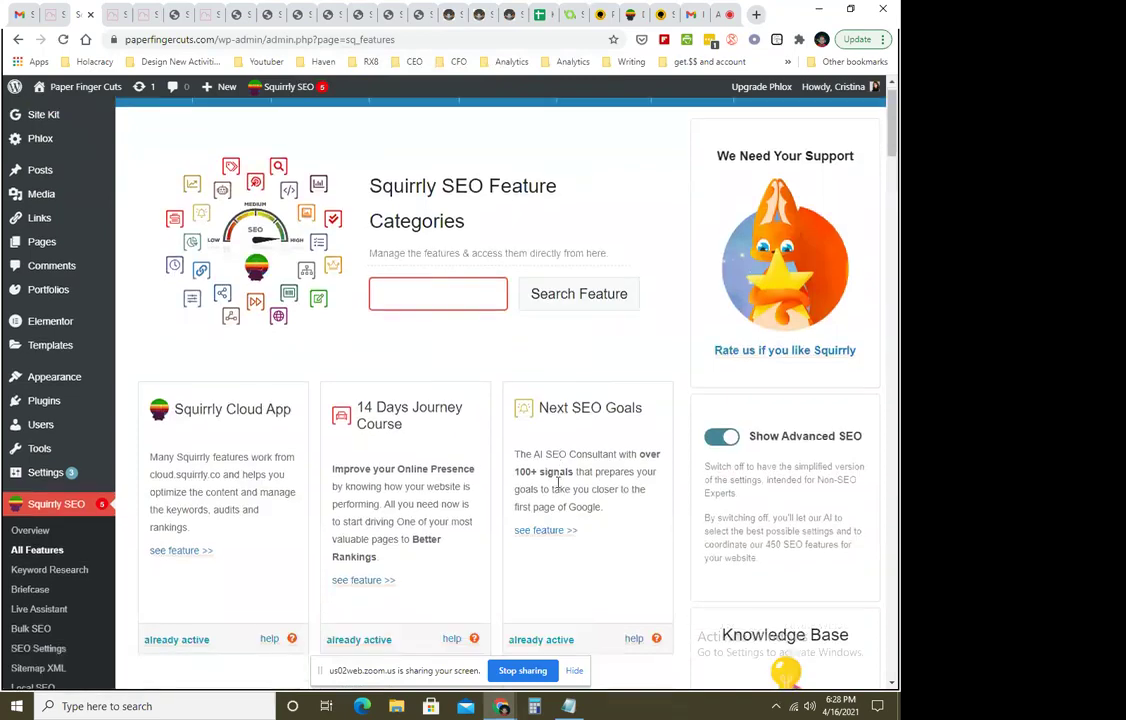
Go through the Squirrly SEO feature categories and open the complete list of 400 features.
{"action": "scroll", "coordinate": [452, 470], "scroll_direction": "down", "scroll_amount": 5}
{"action": "scroll", "coordinate": [466, 526], "scroll_direction": "down", "scroll_amount": 15}
{"action": "scroll", "coordinate": [462, 510], "scroll_direction": "down", "scroll_amount": 12}
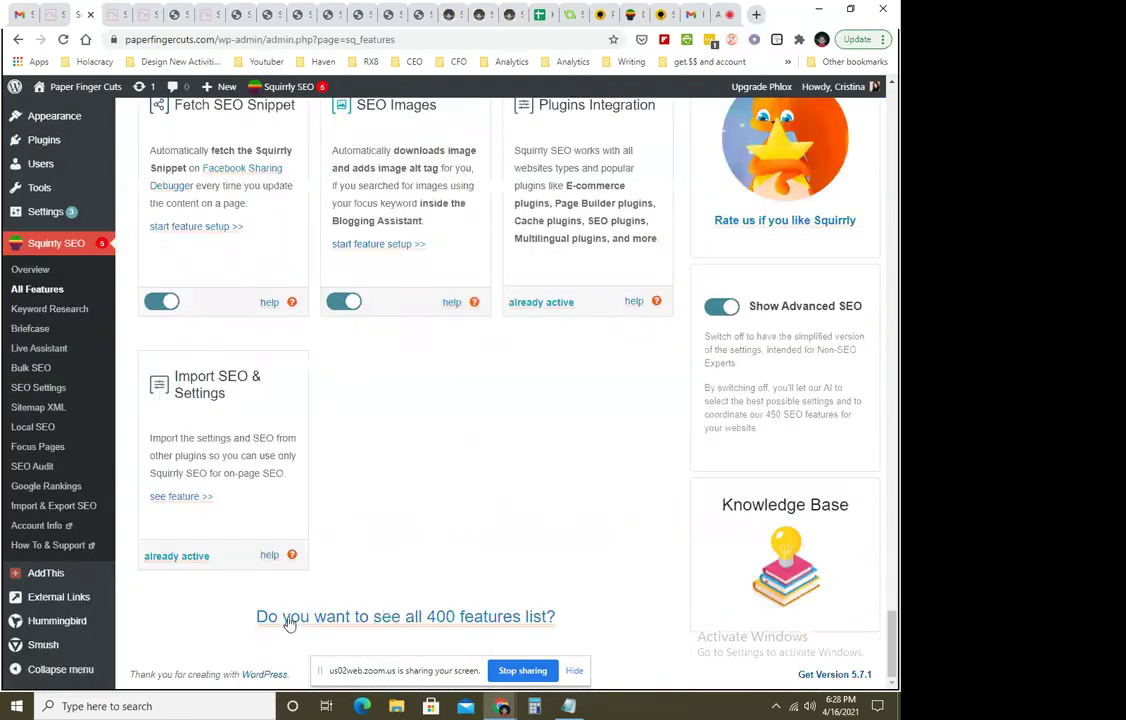
{"action": "left_click", "coordinate": [445, 617]}
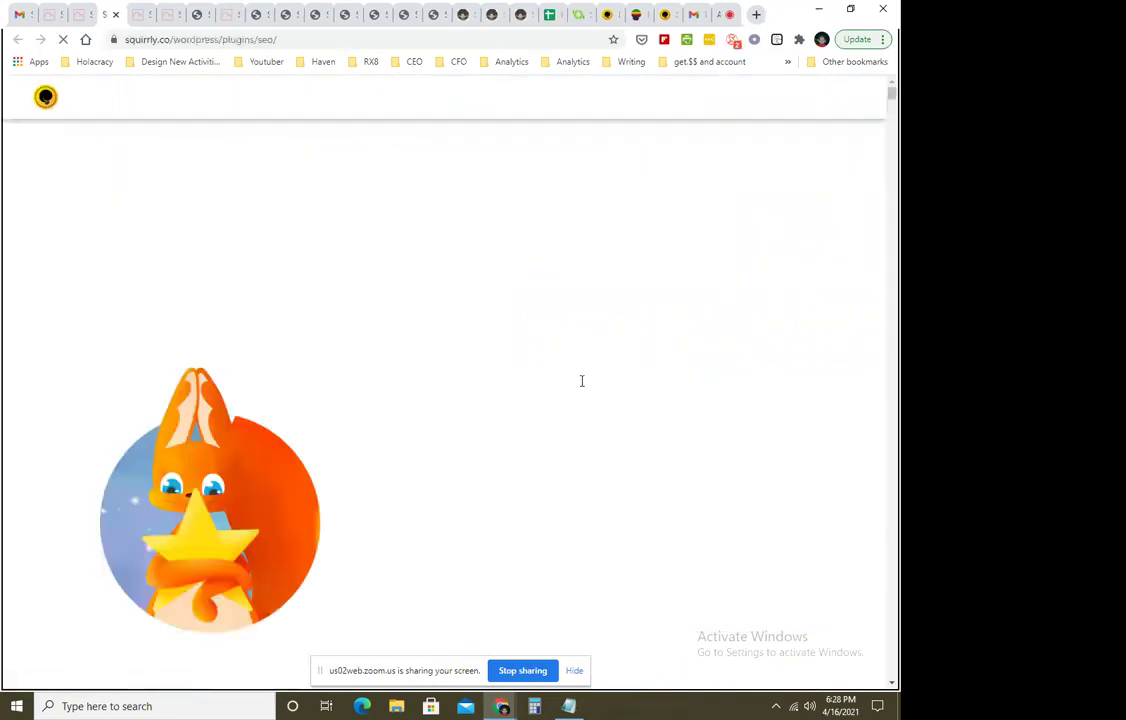
{"action": "scroll", "coordinate": [596, 483], "scroll_direction": "down", "scroll_amount": 2}
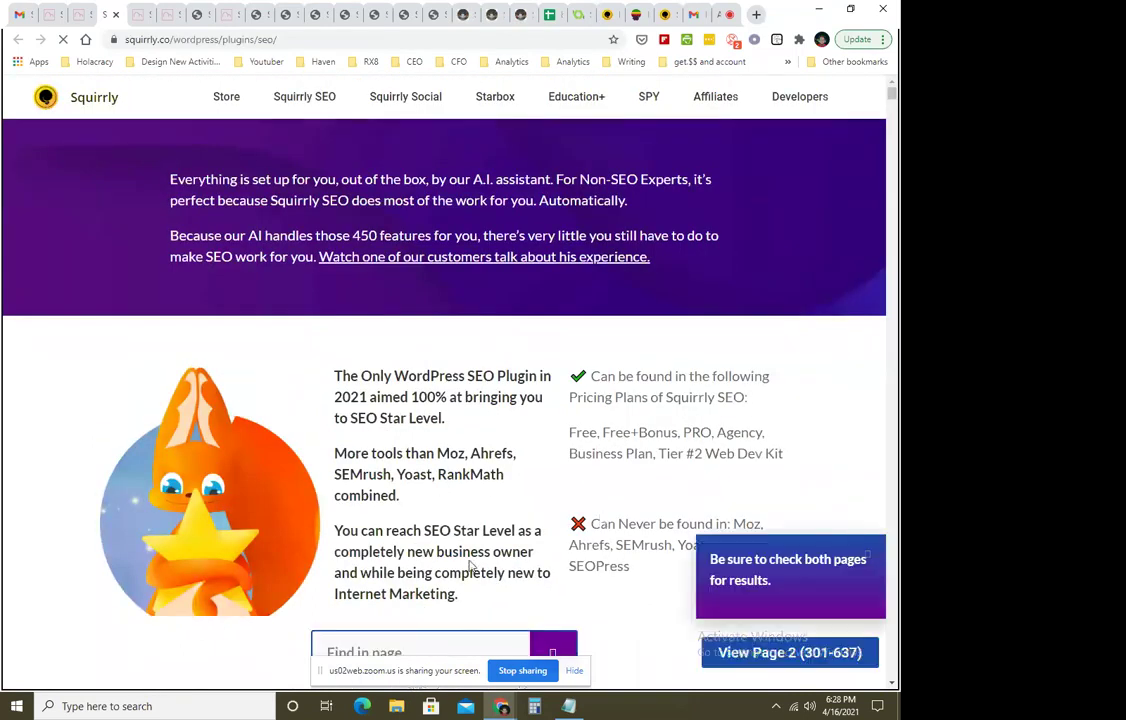
Search the Squirrly features page for "recipe".
{"action": "left_click", "coordinate": [407, 650]}
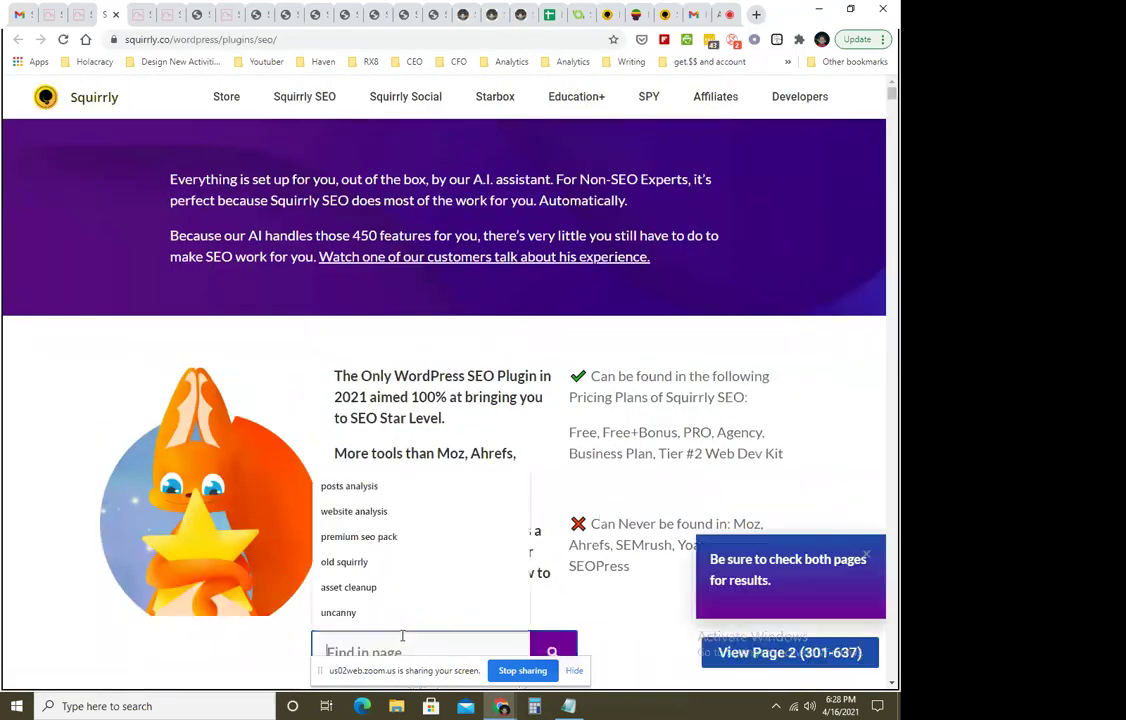
{"action": "type", "text": "rec"}
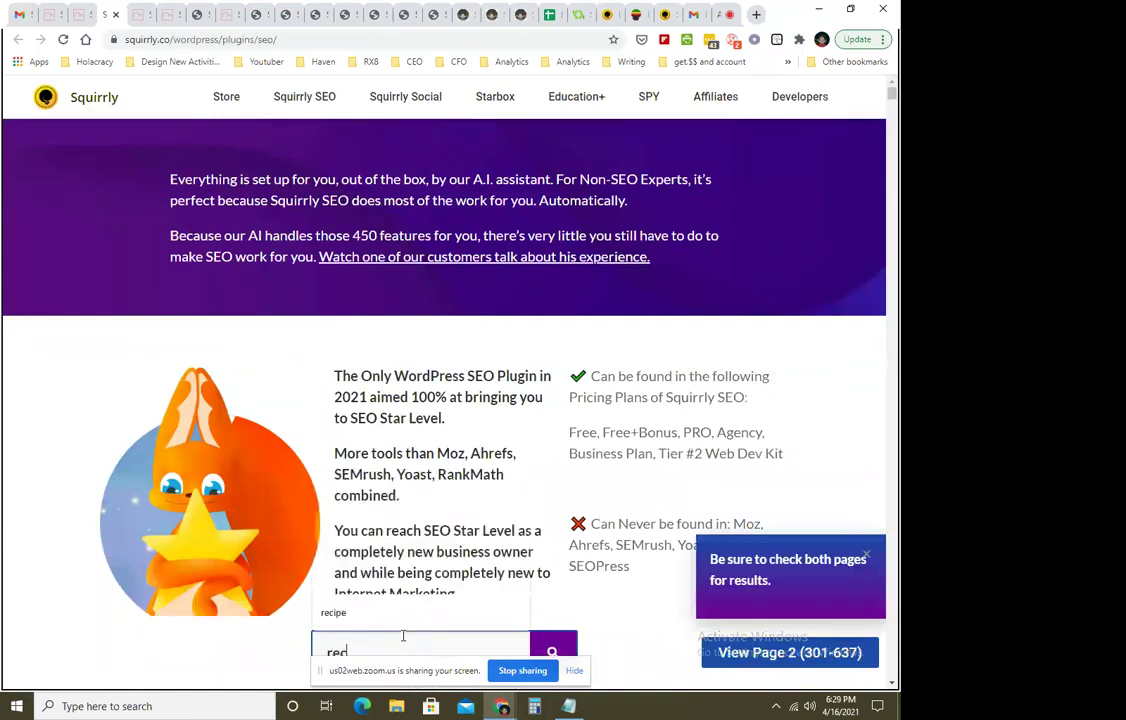
{"action": "type", "text": "i"}
{"action": "left_click", "coordinate": [394, 614]}
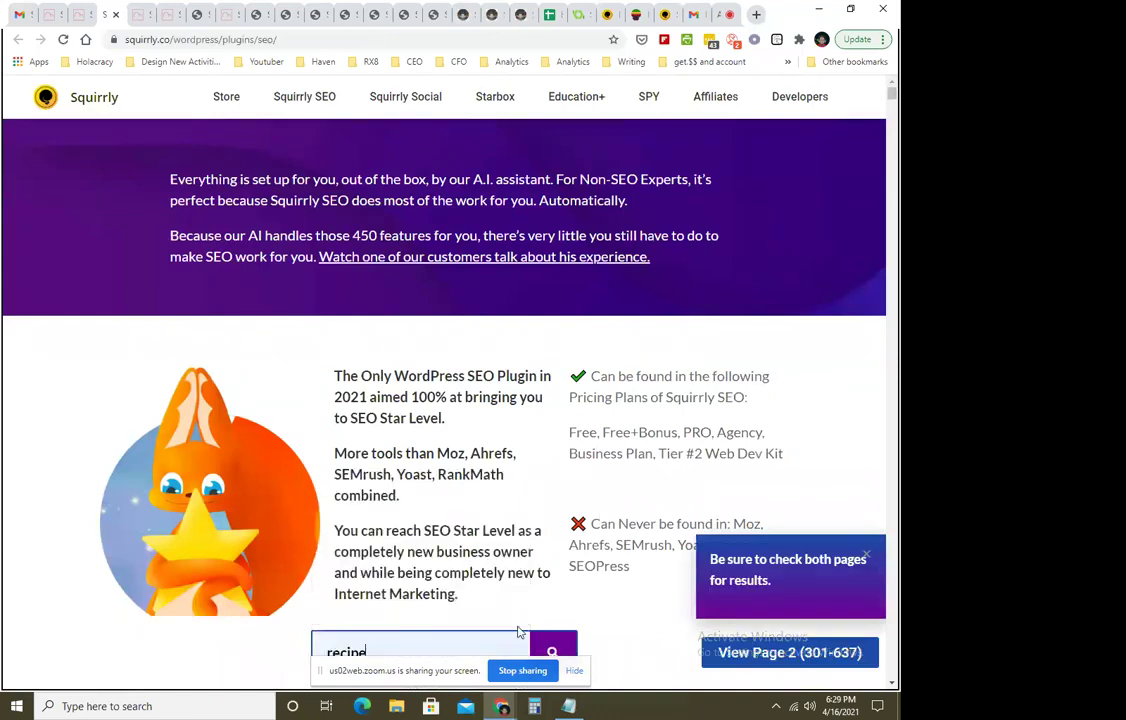
{"action": "left_click", "coordinate": [554, 641]}
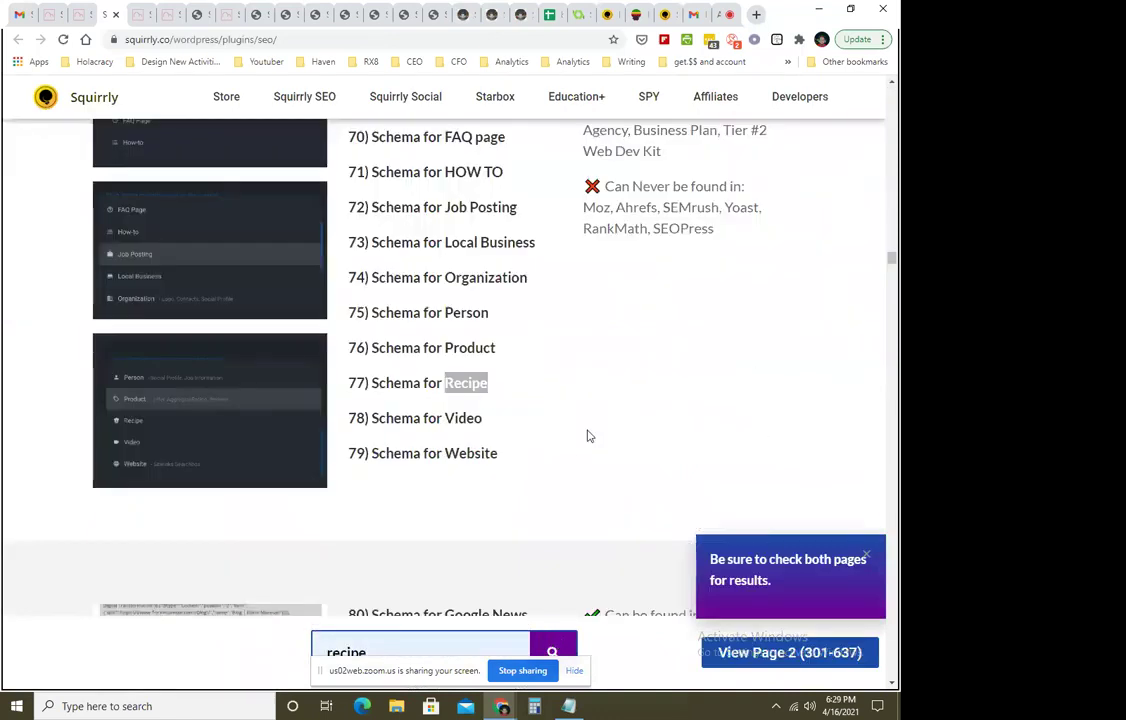
Step through the remaining "recipe" matches and read the Daily Recipes feature and the entries that follow it.
{"action": "left_click", "coordinate": [556, 642]}
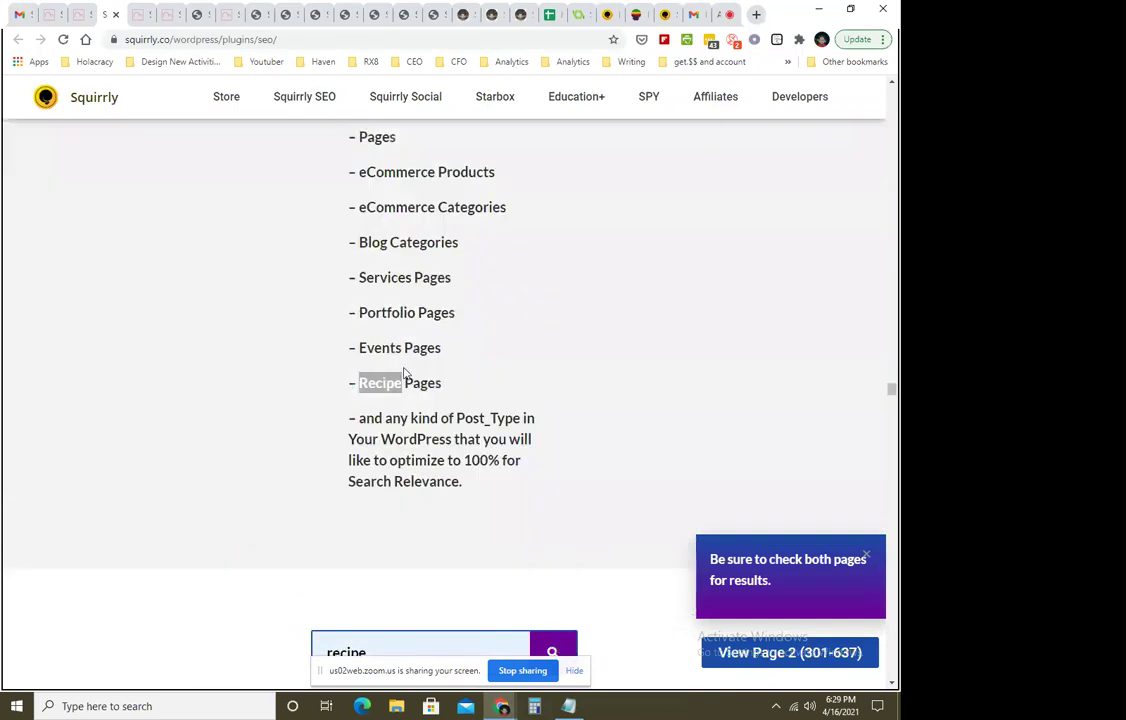
{"action": "left_click", "coordinate": [574, 642]}
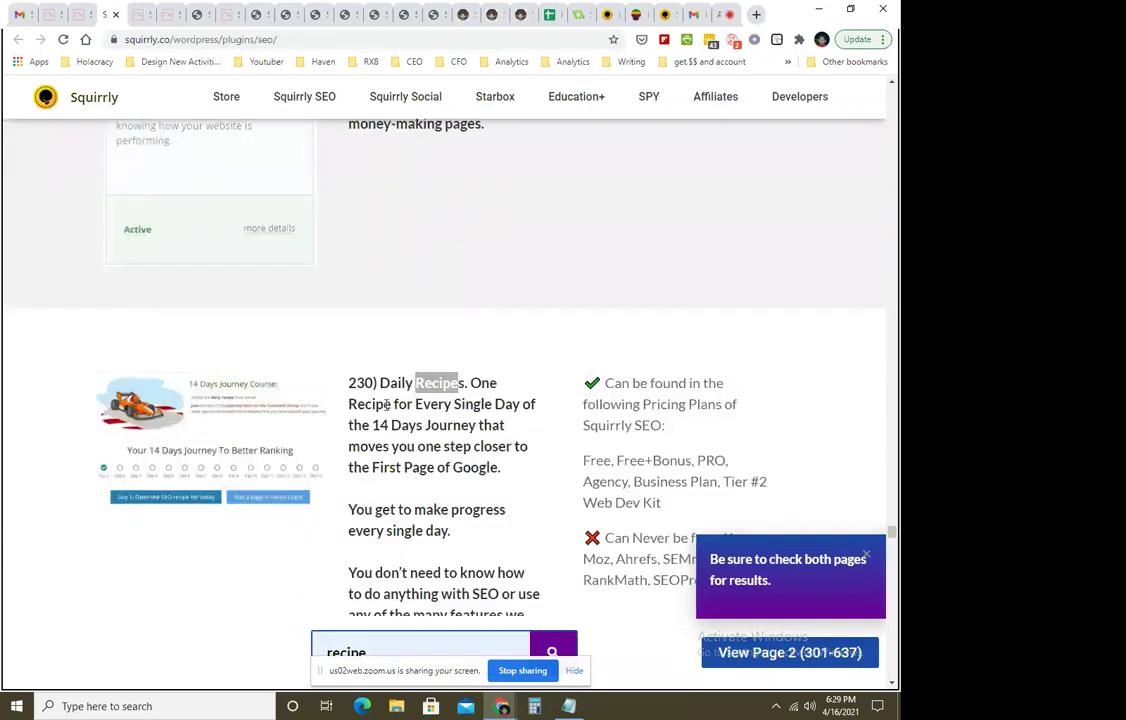
{"action": "scroll", "coordinate": [537, 492], "scroll_direction": "down", "scroll_amount": 2}
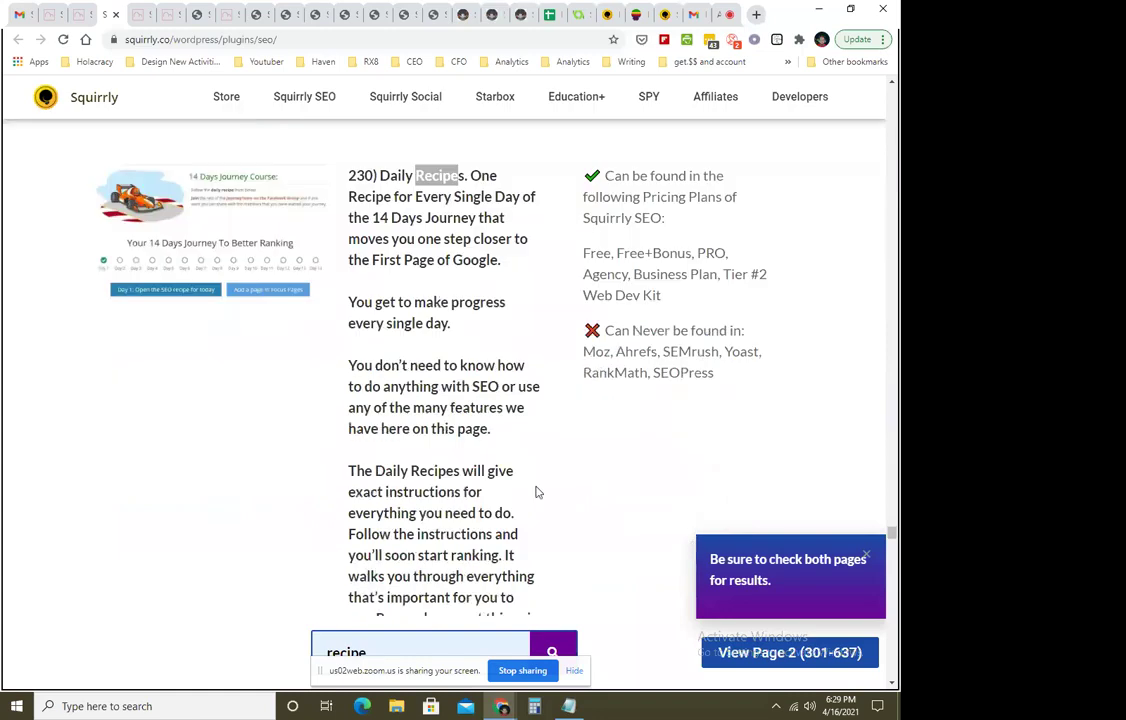
{"action": "scroll", "coordinate": [594, 537], "scroll_direction": "down", "scroll_amount": 10}
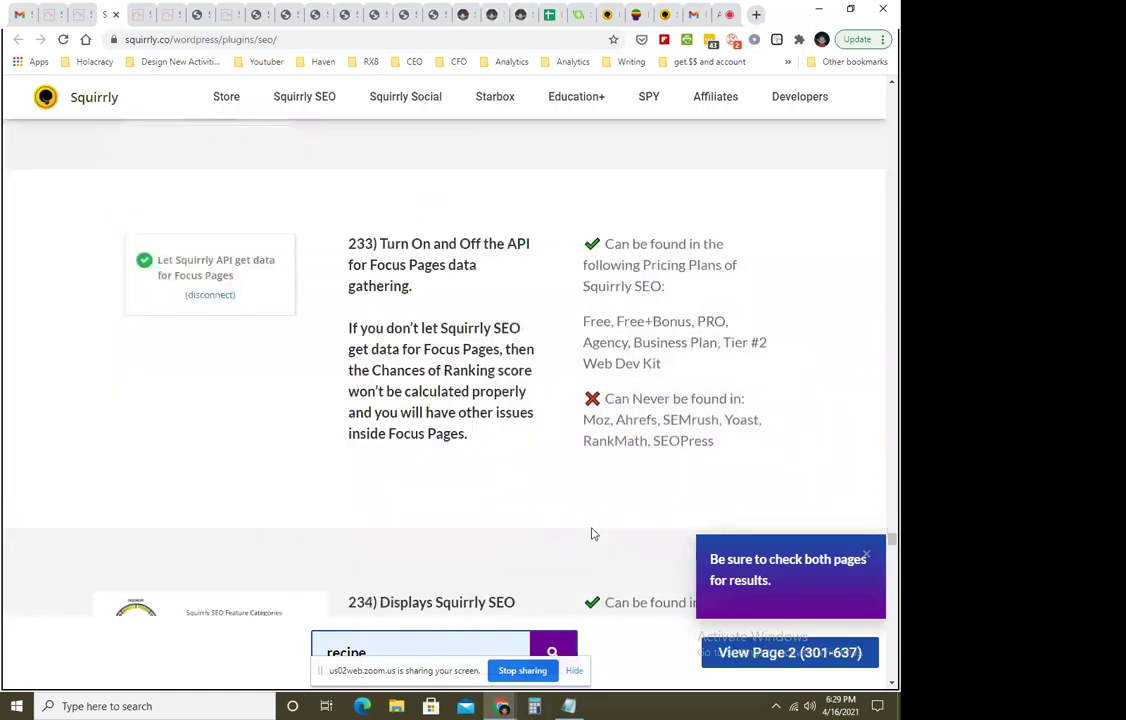
{"action": "scroll", "coordinate": [591, 534], "scroll_direction": "down", "scroll_amount": 7}
Look through the second features page (301-637), covering social media, JSON-LD and meta settings, and close both features pages.
{"action": "left_click", "coordinate": [766, 654]}
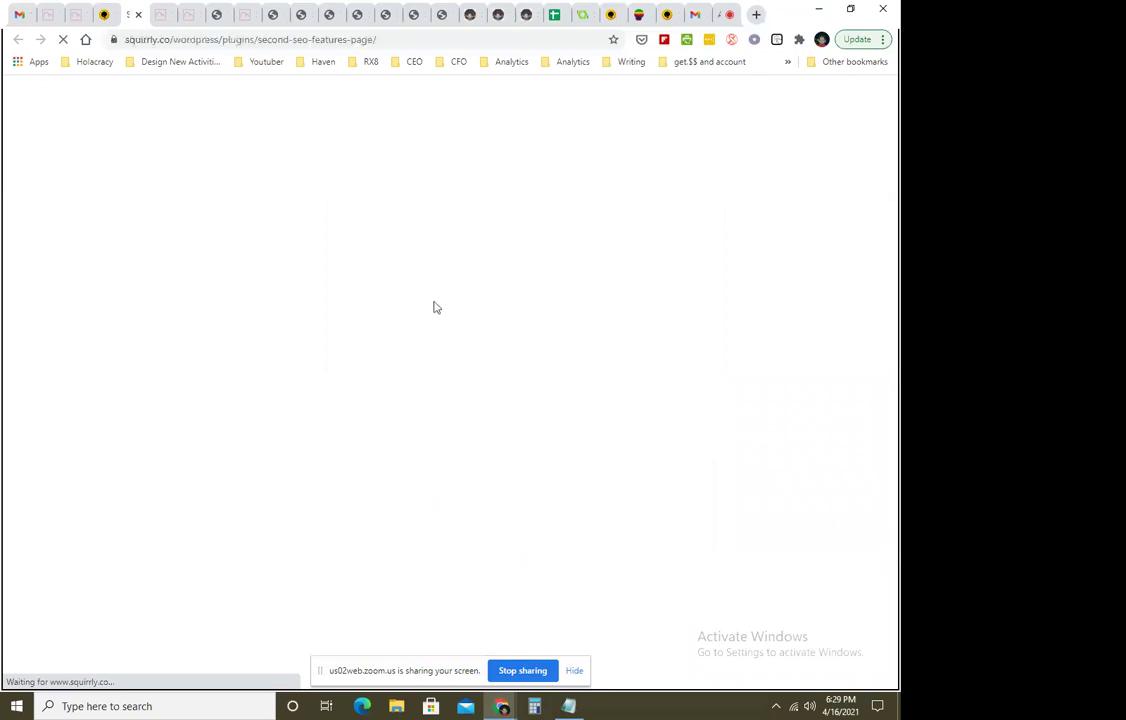
{"action": "scroll", "coordinate": [535, 533], "scroll_direction": "down", "scroll_amount": 3}
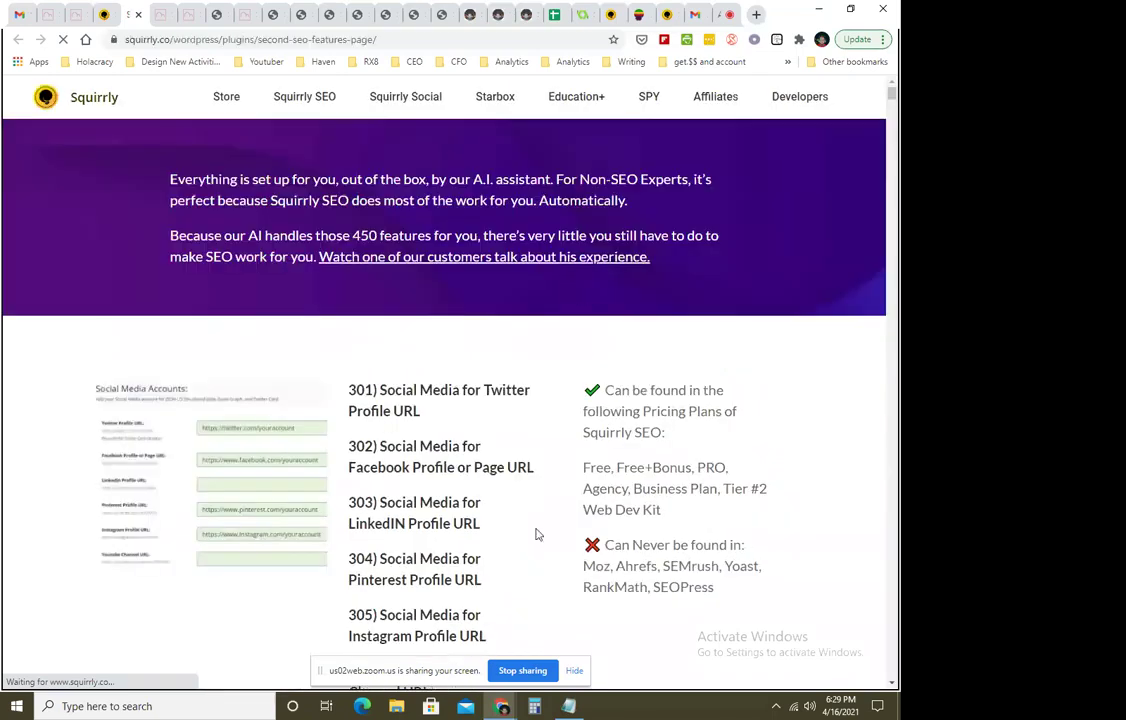
{"action": "scroll", "coordinate": [572, 526], "scroll_direction": "down", "scroll_amount": 5}
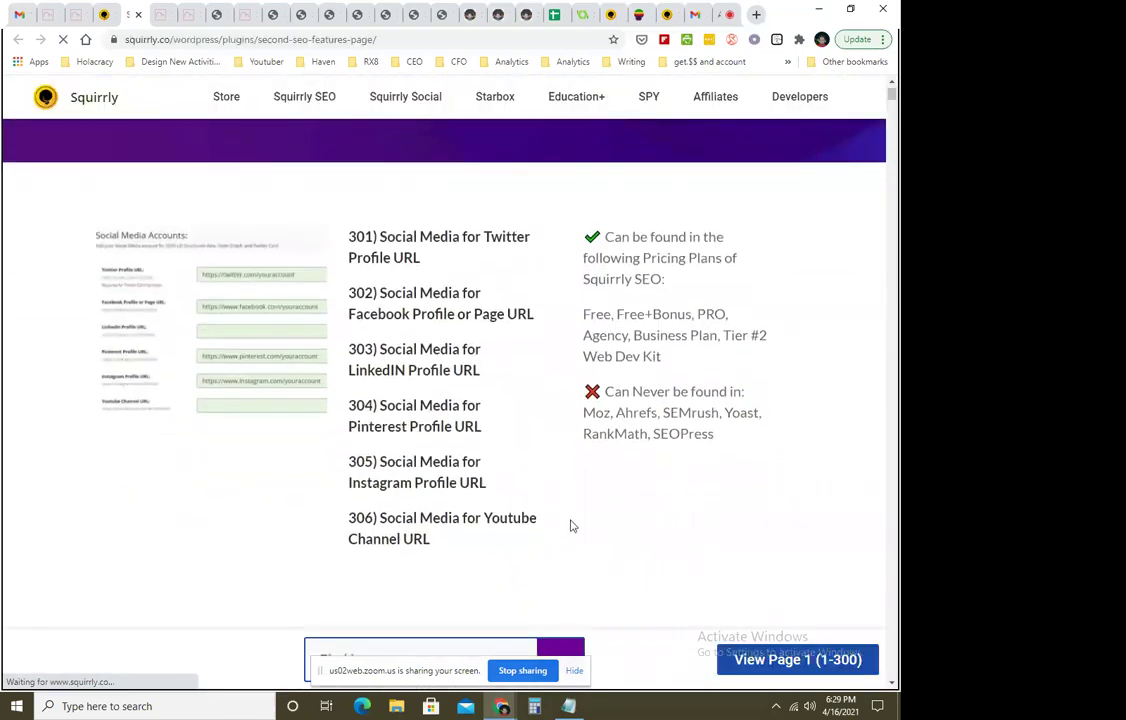
{"action": "scroll", "coordinate": [572, 526], "scroll_direction": "down", "scroll_amount": 20}
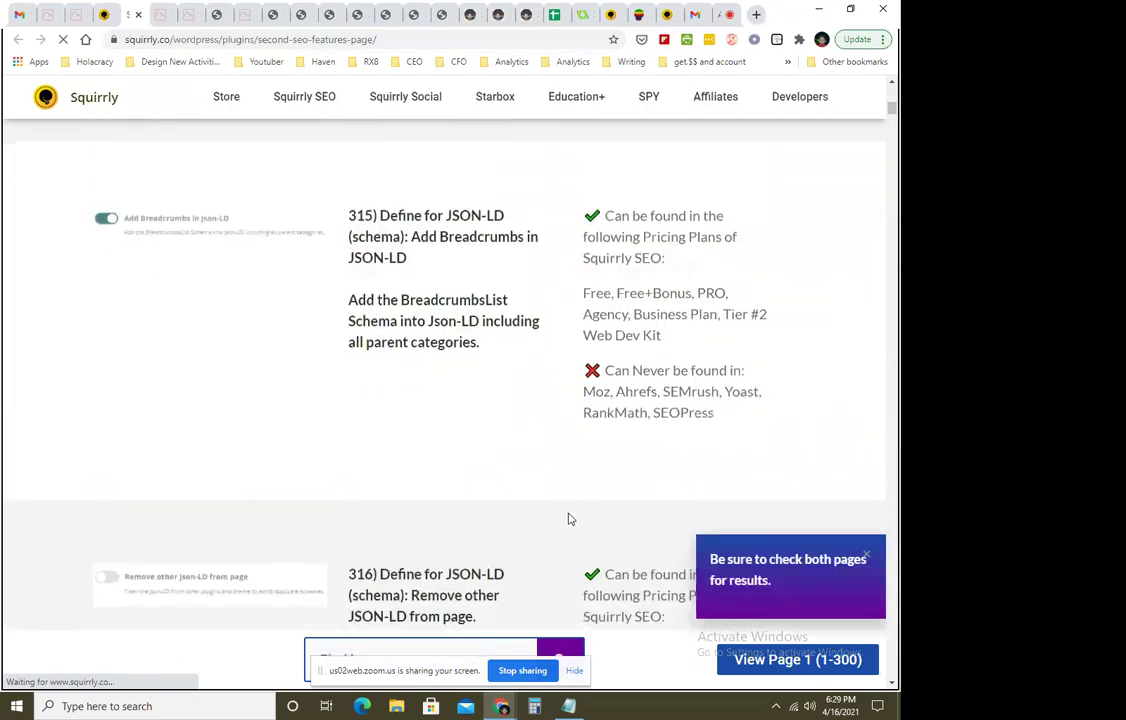
{"action": "scroll", "coordinate": [563, 507], "scroll_direction": "down", "scroll_amount": 15}
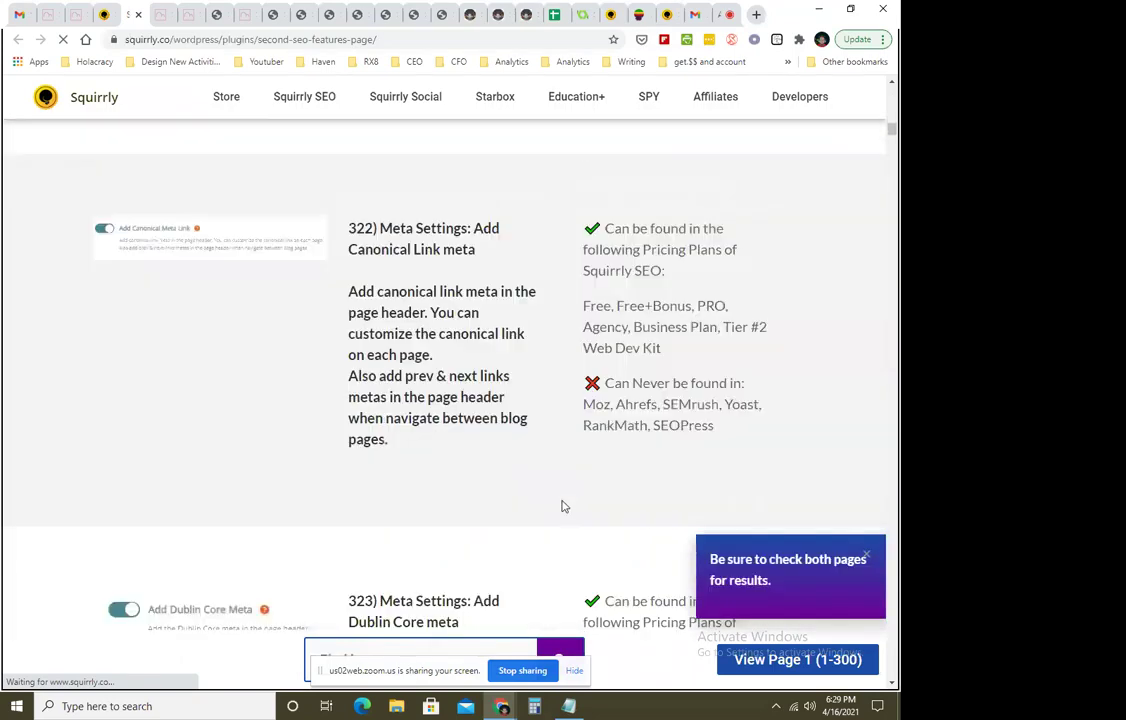
{"action": "scroll", "coordinate": [563, 507], "scroll_direction": "up", "scroll_amount": 1}
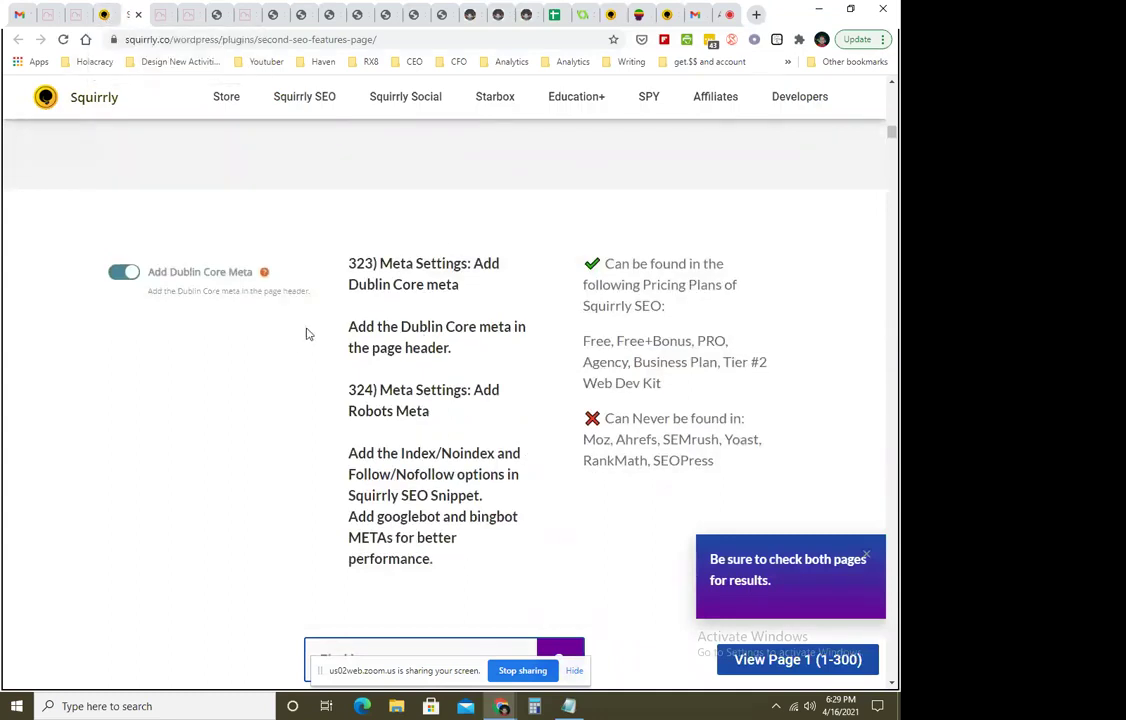
{"action": "left_click", "coordinate": [138, 16]}
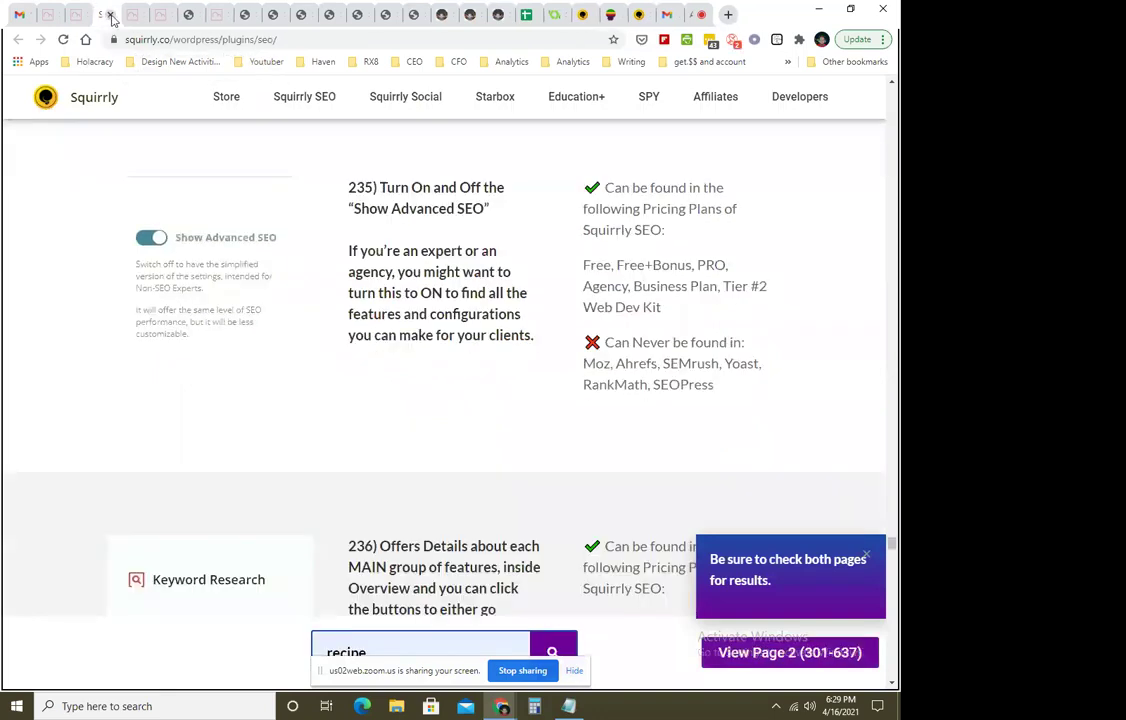
{"action": "left_click", "coordinate": [111, 16]}
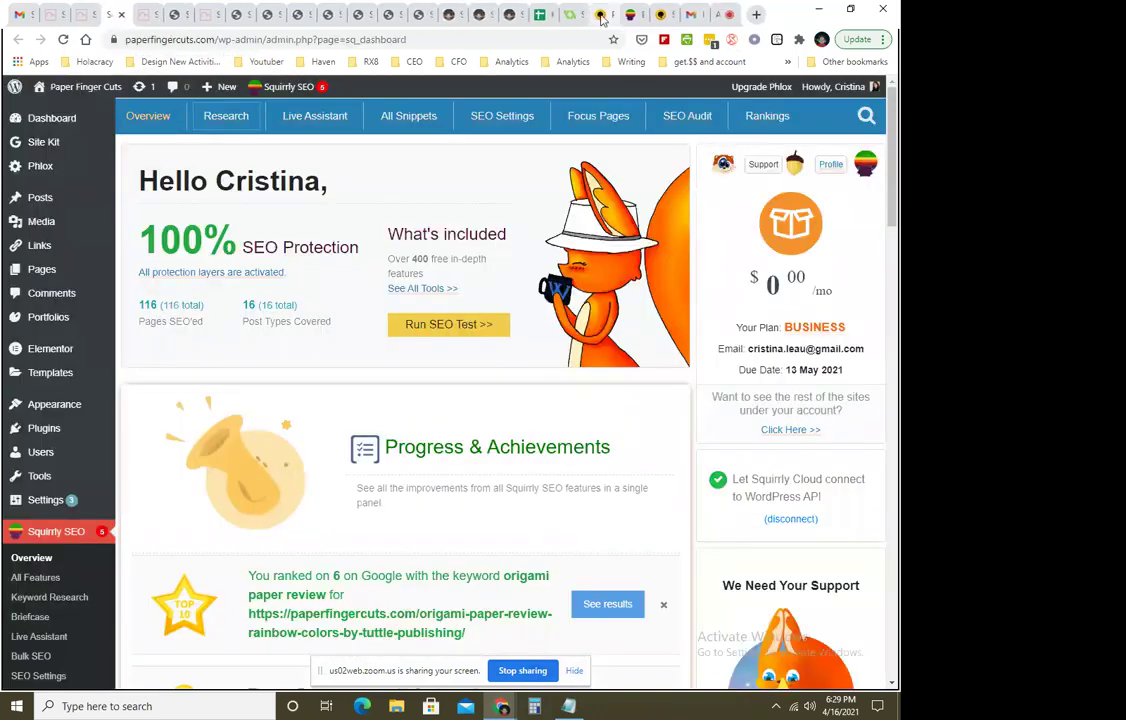
Switch to the Squirrly Dev Kit page and examine the custom plugin's logo URL, plugin name and menu name fields.
{"action": "left_click", "coordinate": [601, 17]}
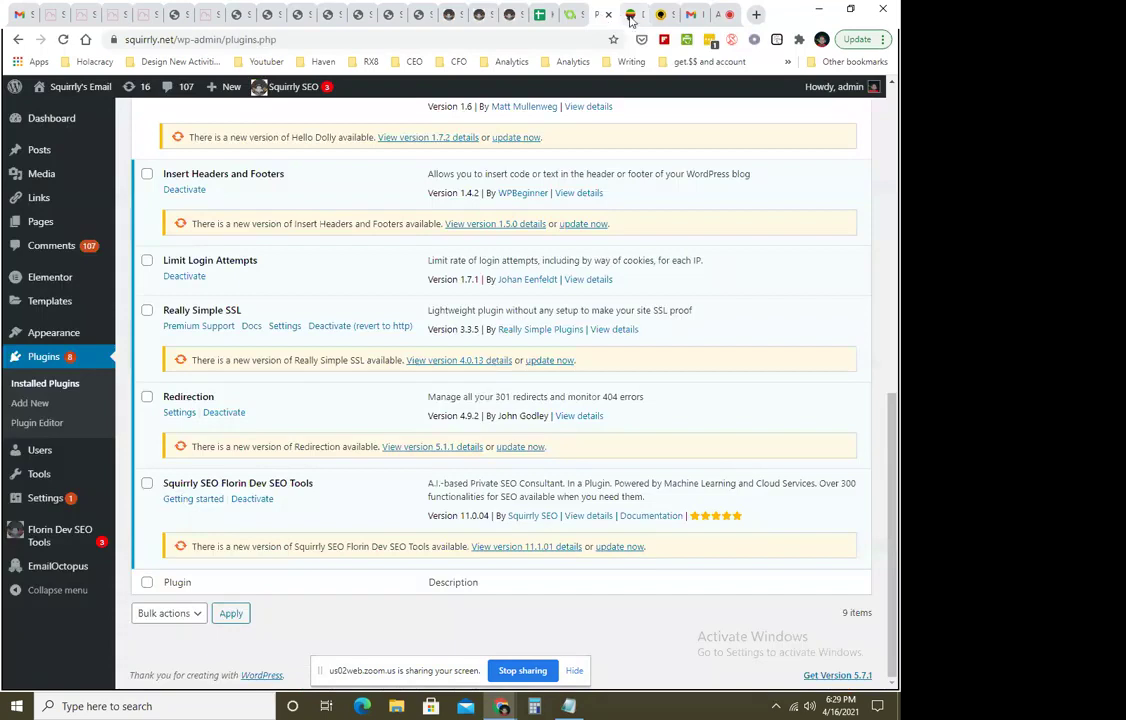
{"action": "left_click", "coordinate": [631, 17]}
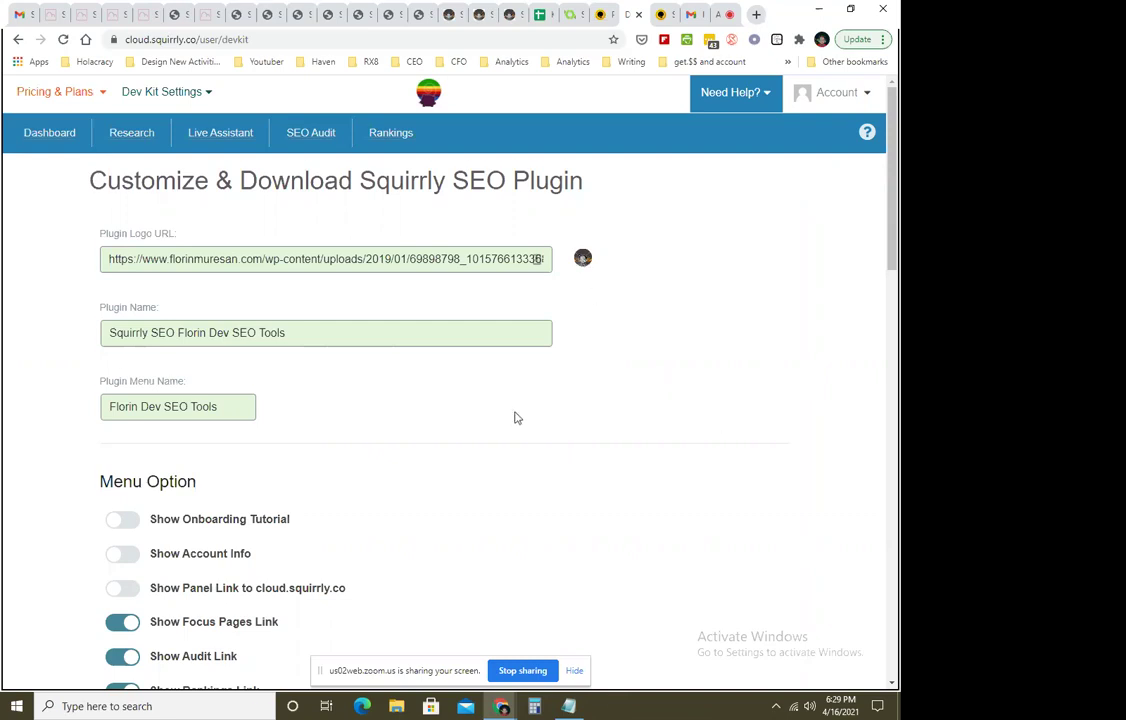
{"action": "scroll", "coordinate": [122, 197], "scroll_direction": "down", "scroll_amount": 2}
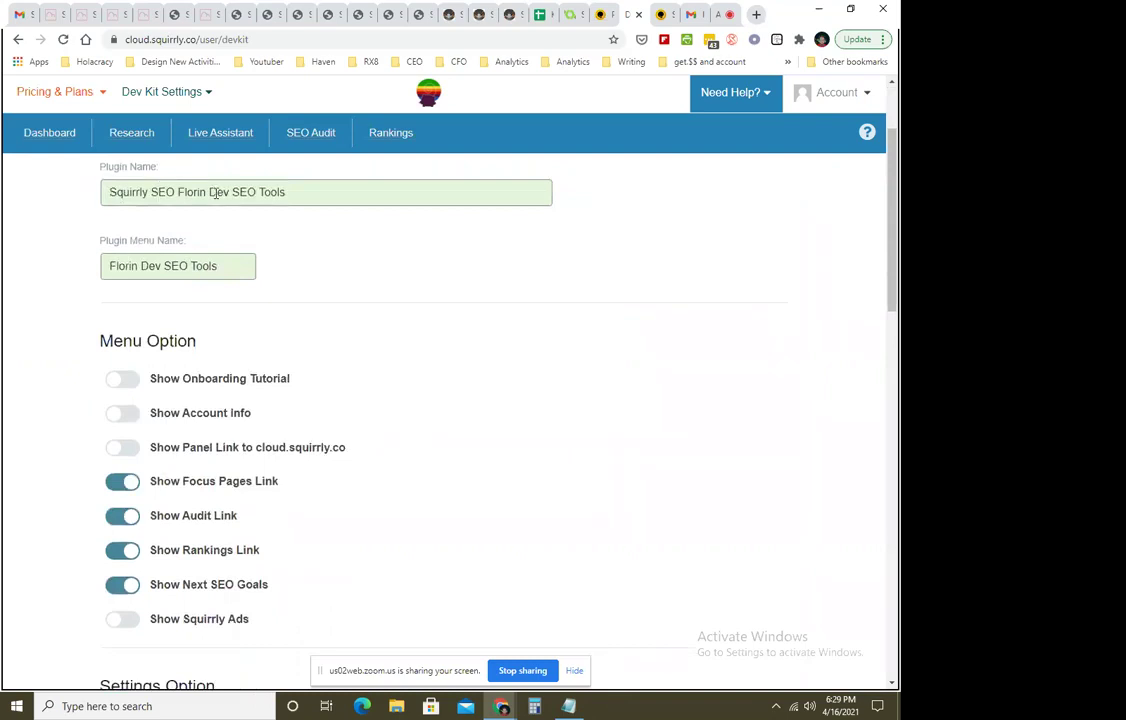
{"action": "left_click_drag", "start_coordinate": [178, 197], "coordinate": [100, 191]}
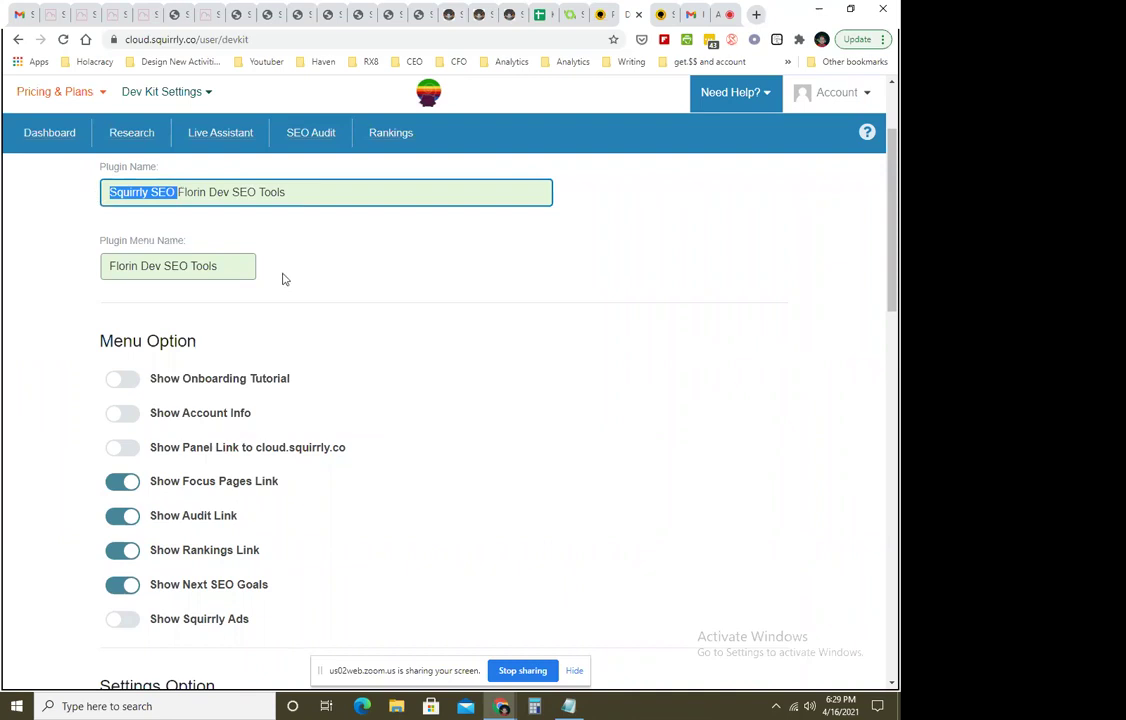
{"action": "left_click", "coordinate": [256, 297]}
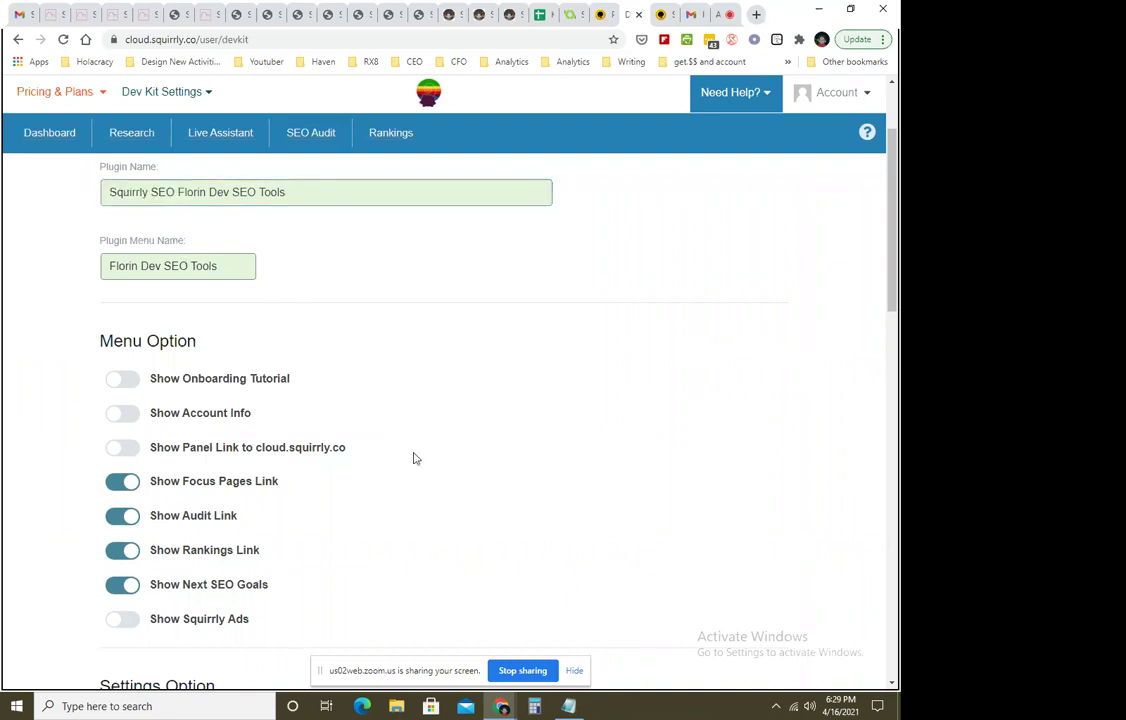
Examine the Dev Kit's menu, settings and audit options, including the save and plugin download controls.
{"action": "scroll", "coordinate": [460, 500], "scroll_direction": "down", "scroll_amount": 1}
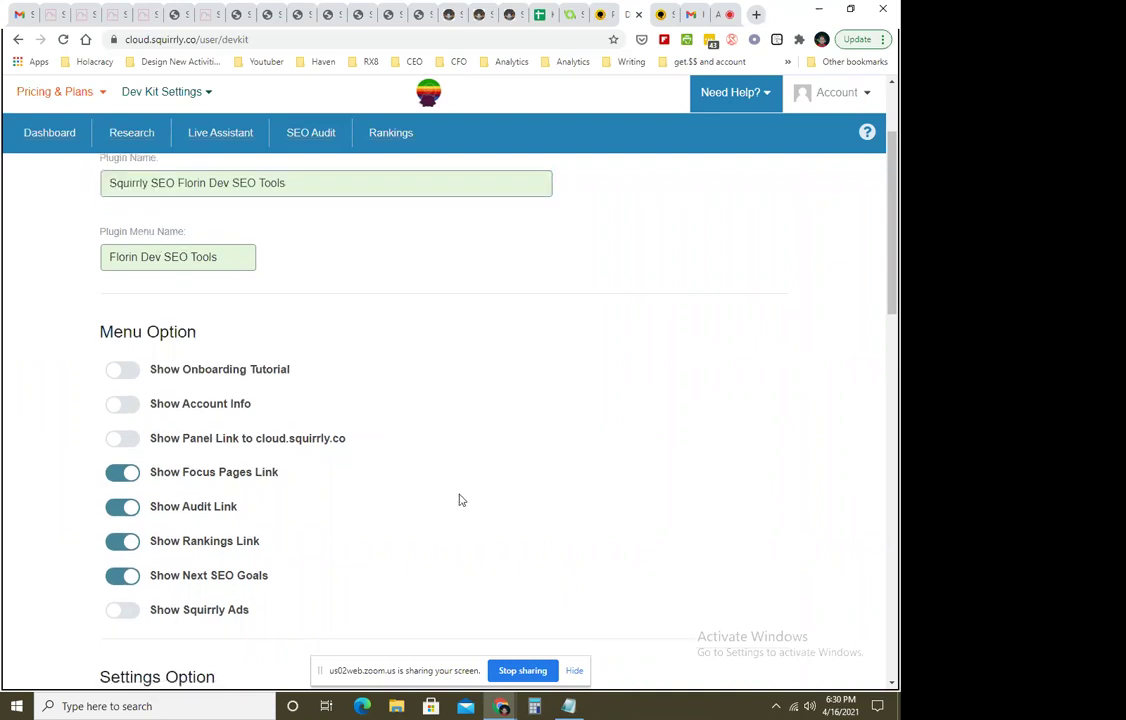
{"action": "scroll", "coordinate": [460, 500], "scroll_direction": "down", "scroll_amount": 1}
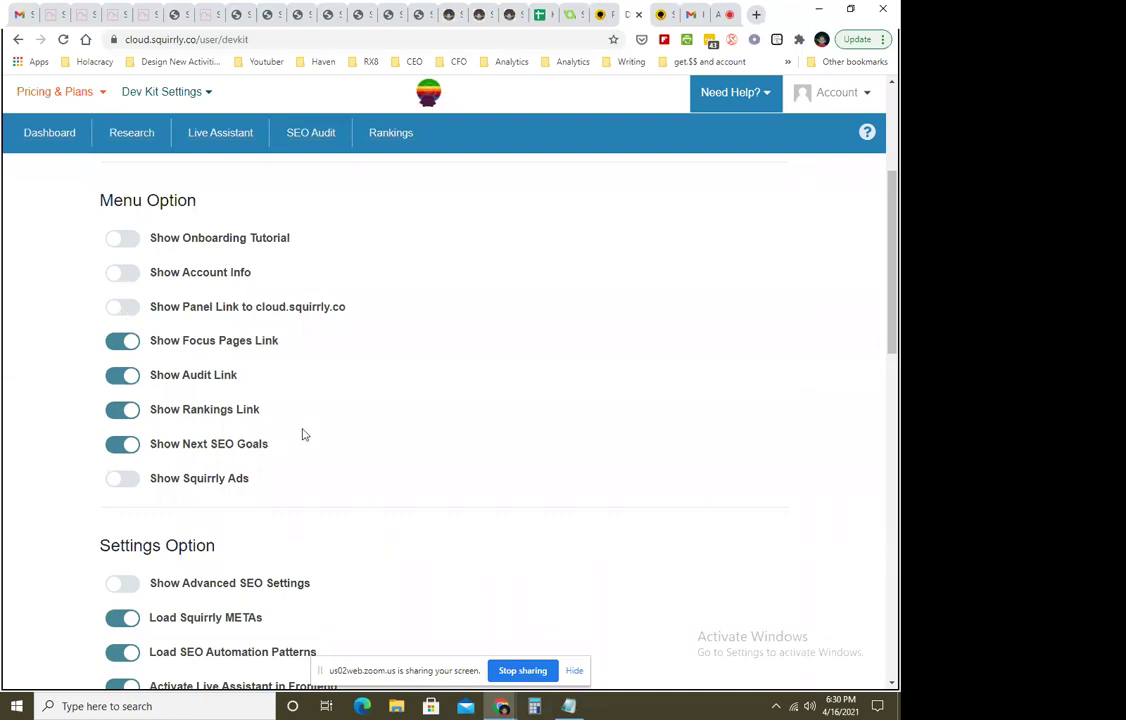
{"action": "scroll", "coordinate": [292, 432], "scroll_direction": "down", "scroll_amount": 1}
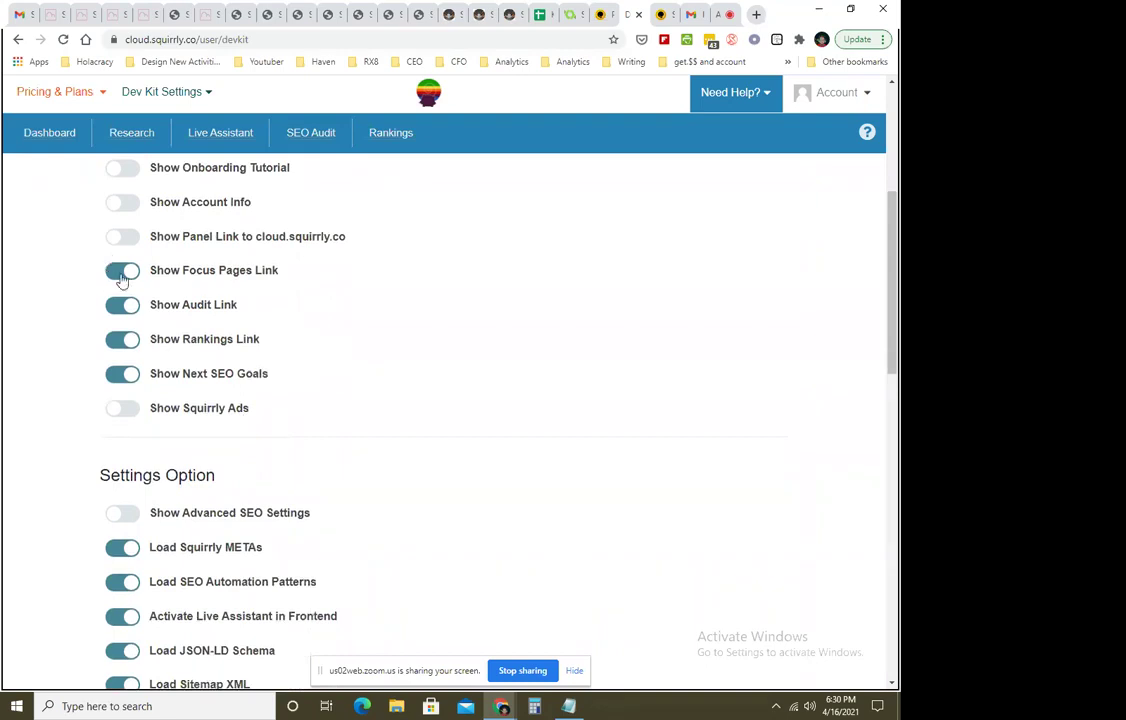
{"action": "scroll", "coordinate": [390, 365], "scroll_direction": "down", "scroll_amount": 5}
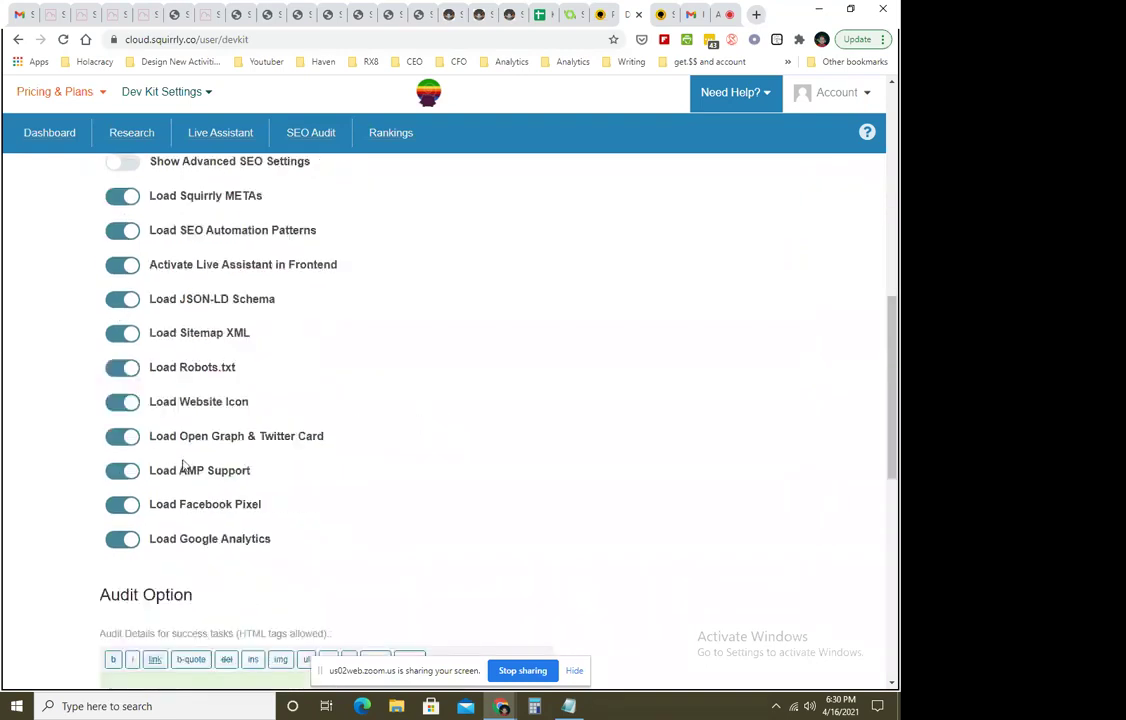
{"action": "scroll", "coordinate": [256, 401], "scroll_direction": "up", "scroll_amount": 1}
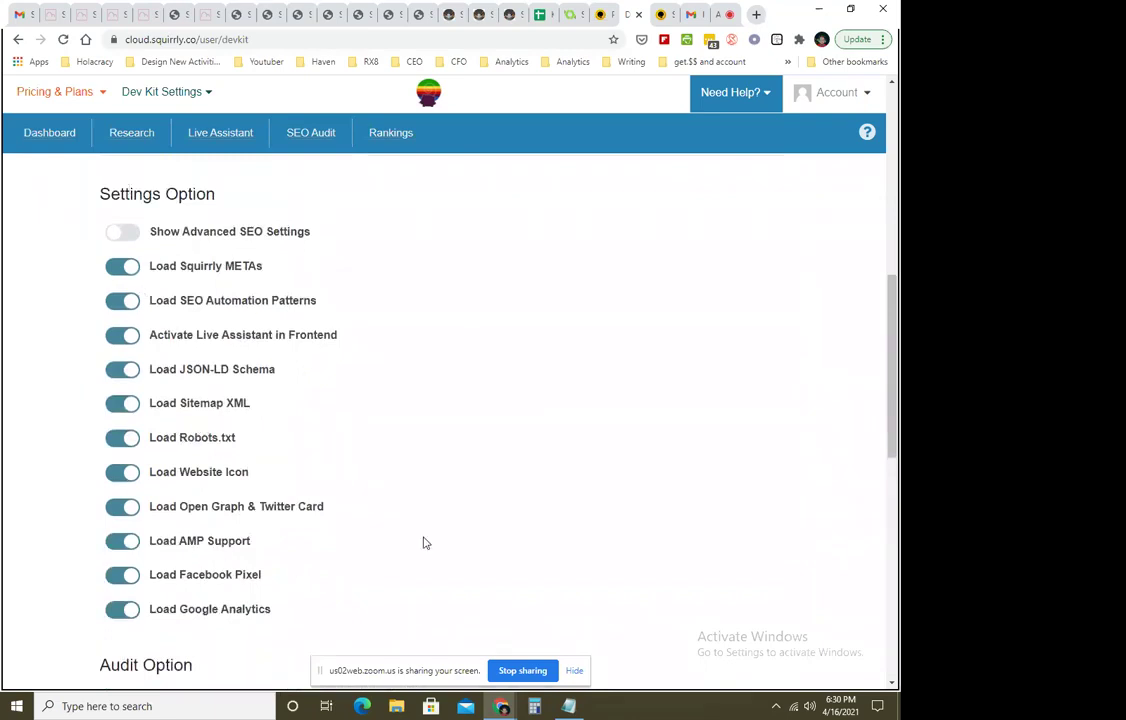
{"action": "scroll", "coordinate": [417, 541], "scroll_direction": "down", "scroll_amount": 8}
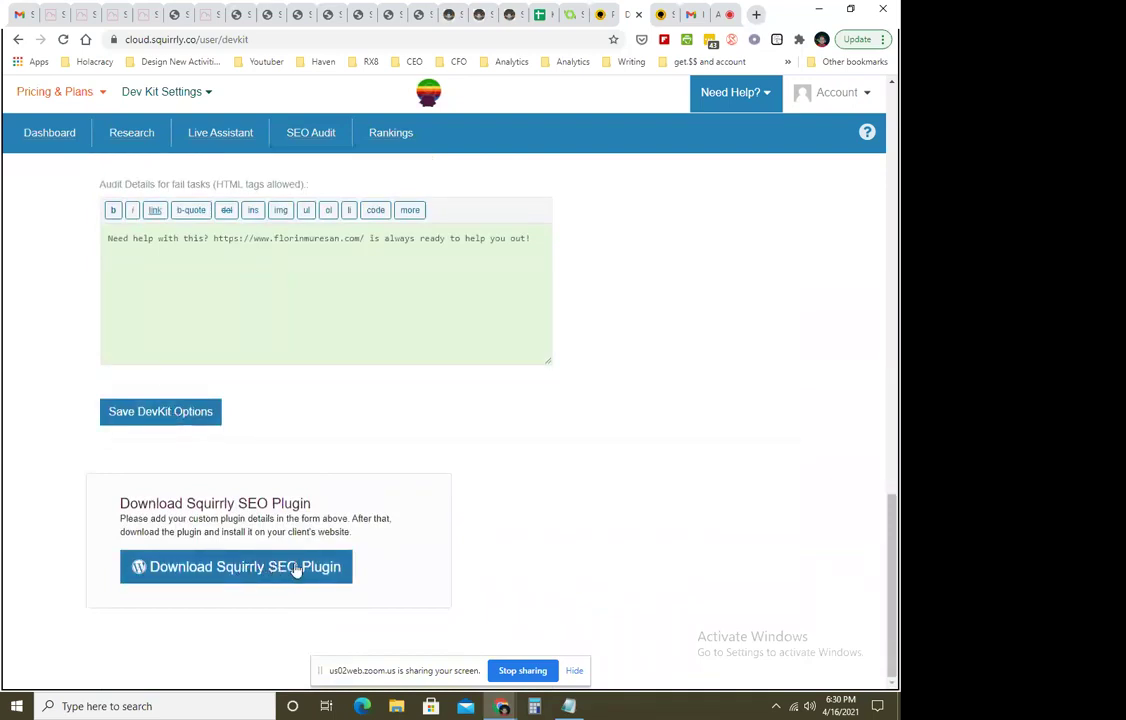
{"action": "scroll", "coordinate": [631, 533], "scroll_direction": "up", "scroll_amount": 3}
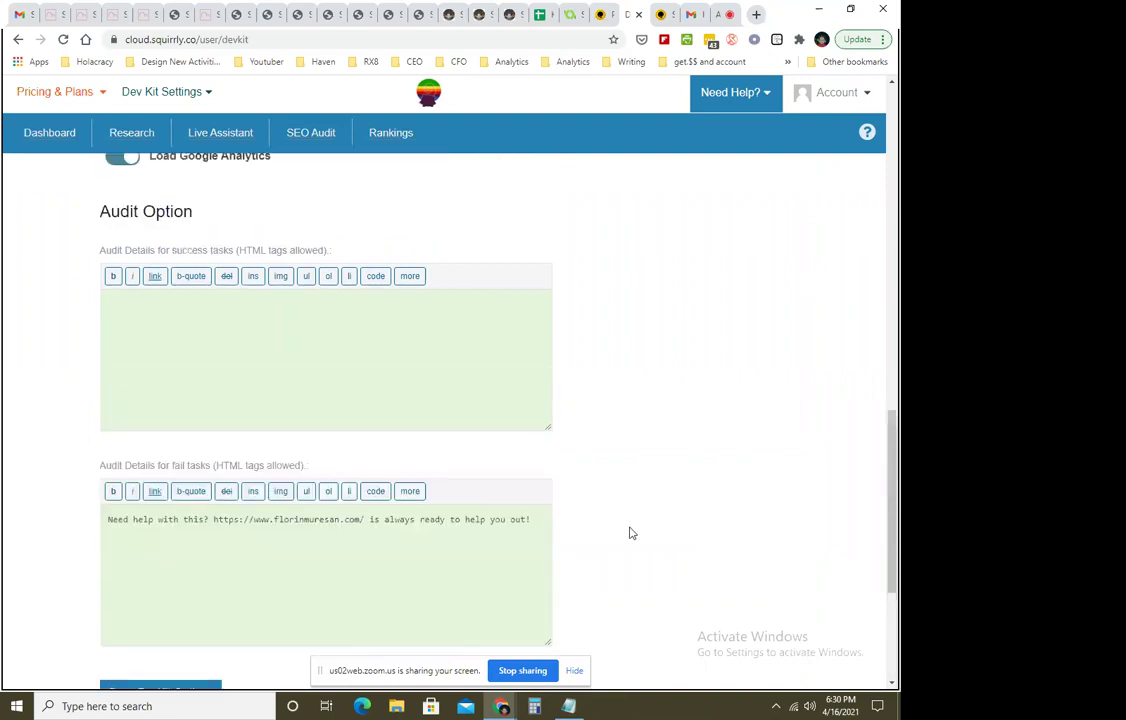
{"action": "scroll", "coordinate": [631, 533], "scroll_direction": "up", "scroll_amount": 9}
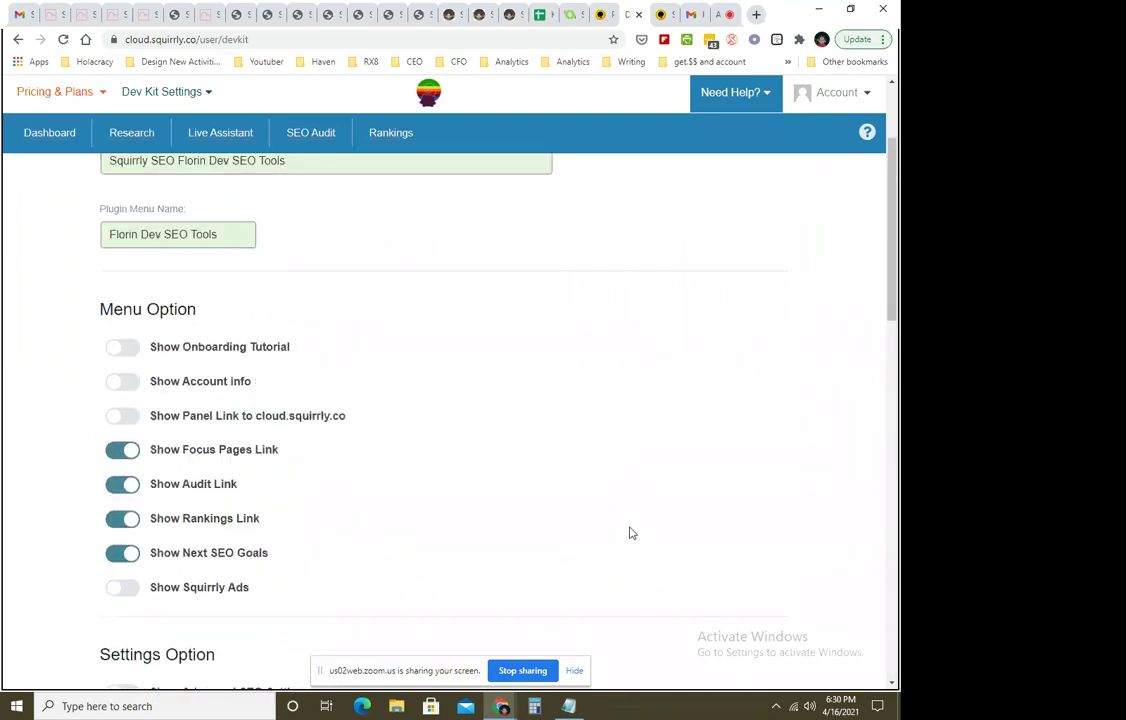
{"action": "scroll", "coordinate": [113, 357], "scroll_direction": "down", "scroll_amount": 3}
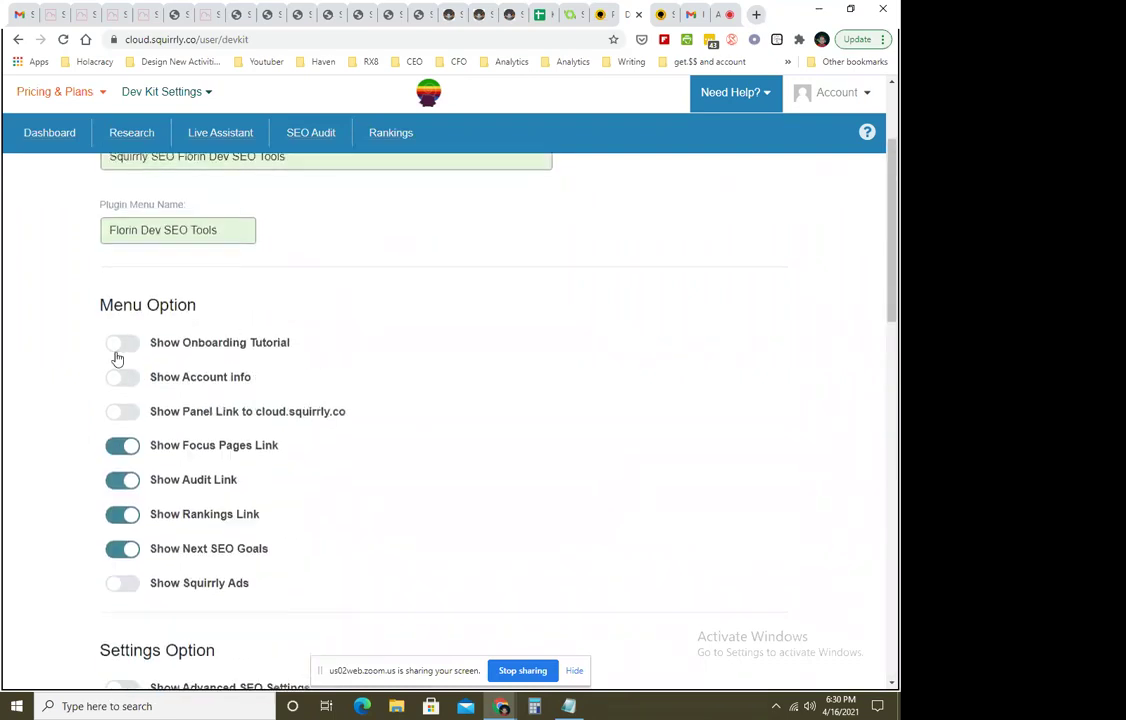
{"action": "scroll", "coordinate": [210, 543], "scroll_direction": "down", "scroll_amount": 5}
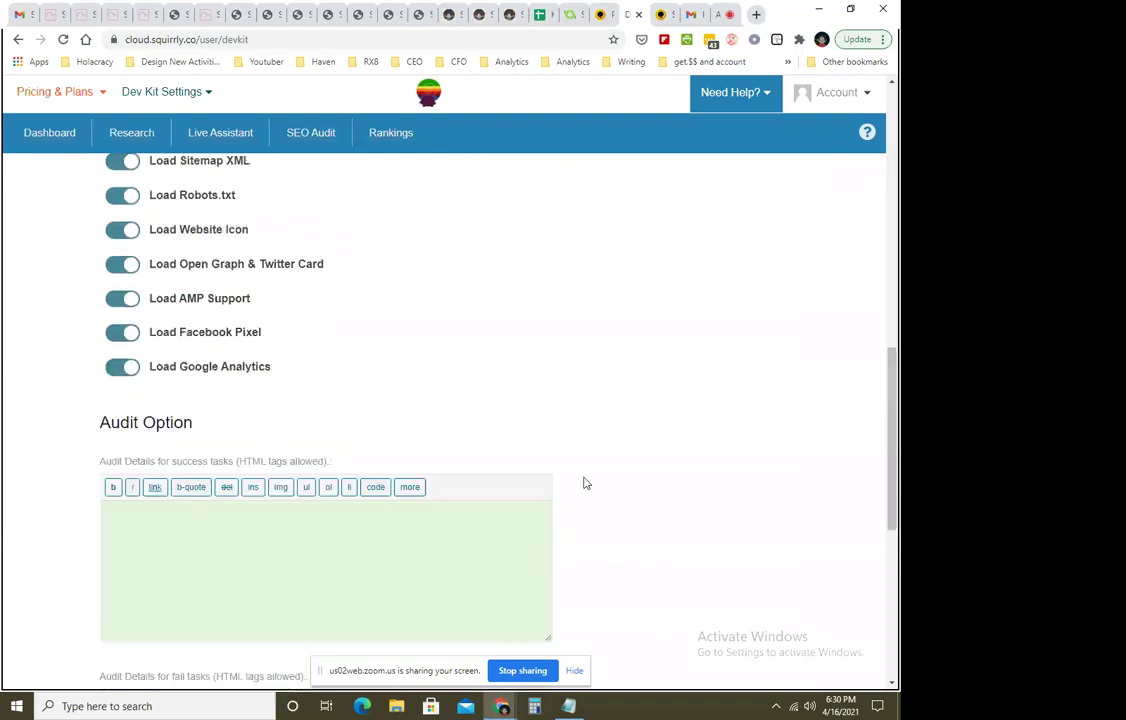
{"action": "scroll", "coordinate": [608, 525], "scroll_direction": "up", "scroll_amount": 7}
{"action": "scroll", "coordinate": [610, 528], "scroll_direction": "up", "scroll_amount": 2}
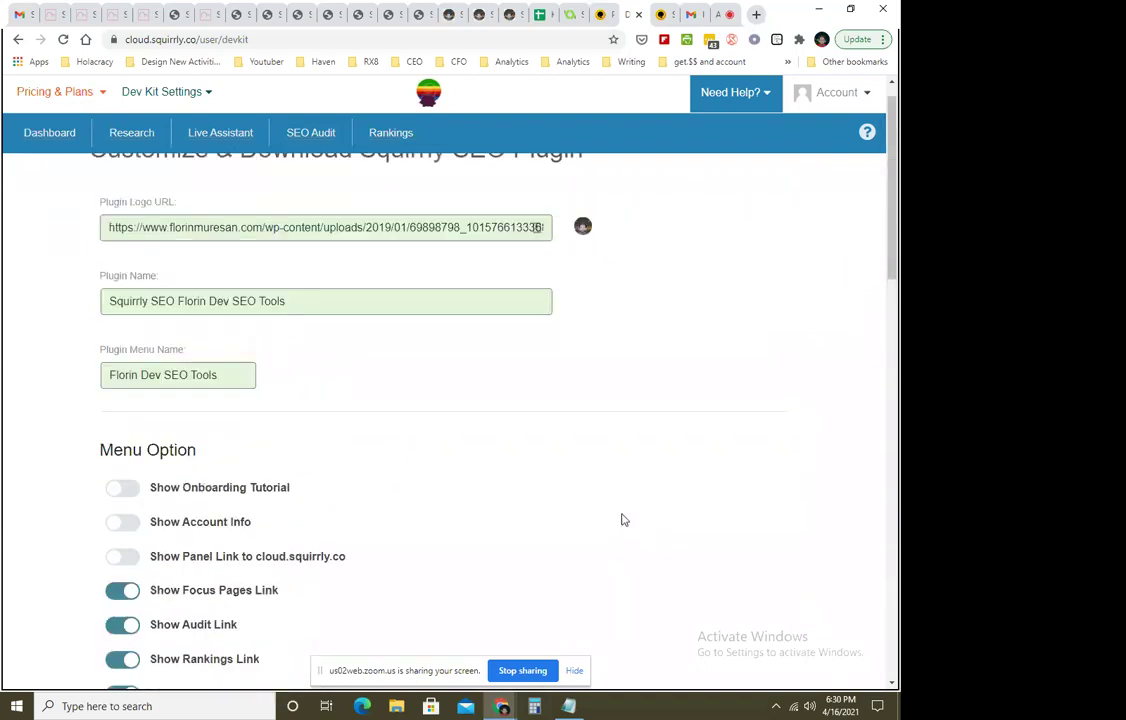
Check the rebranded plugin's update notice in the squirrly.net installed plugins list and view the Squirrly SEO kit page.
{"action": "left_click", "coordinate": [603, 15]}
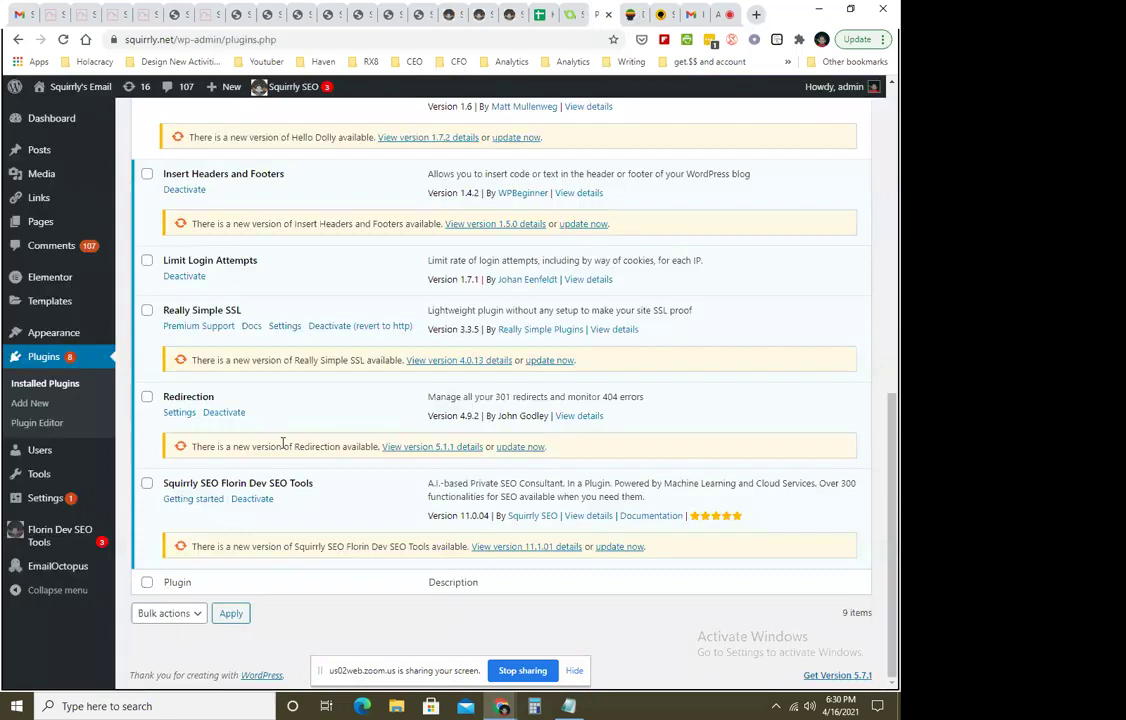
{"action": "mouse_move", "coordinate": [40, 535]}
{"action": "left_click_drag", "start_coordinate": [283, 546], "coordinate": [408, 546]}
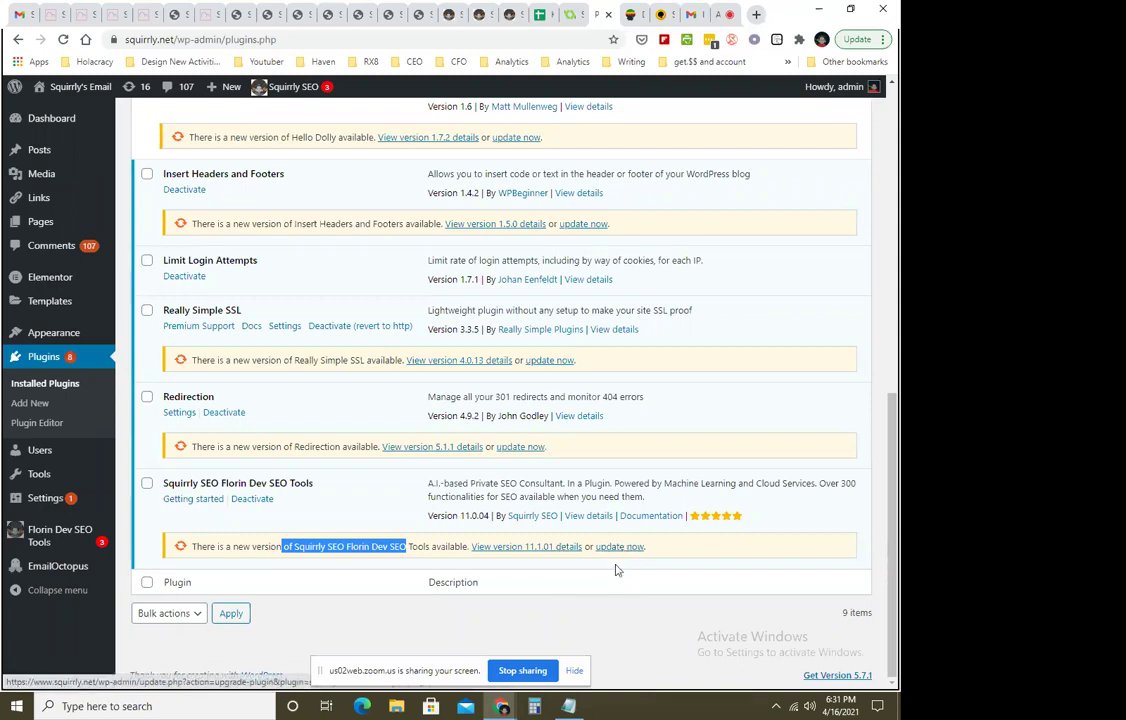
{"action": "left_click", "coordinate": [661, 15]}
{"action": "left_click", "coordinate": [633, 15]}
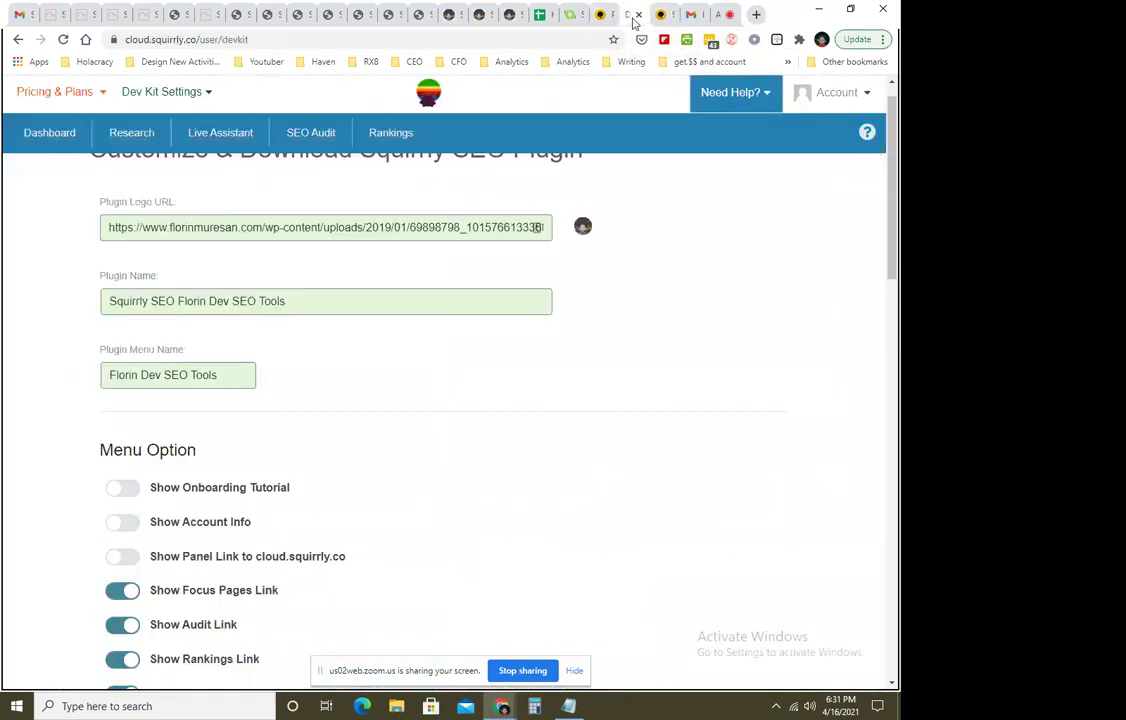
{"action": "left_click", "coordinate": [665, 15]}
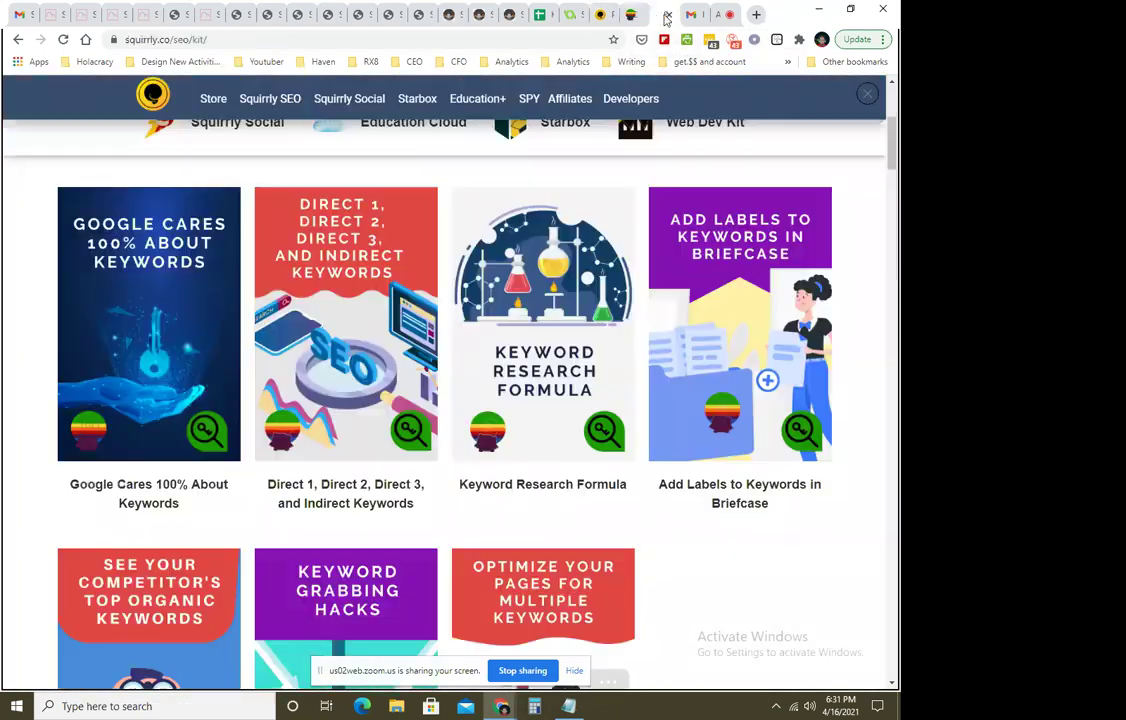
Review the Focus Pages ranking drawbacks and each listed page's chance to rank, visibility and keyword status.
{"action": "left_click", "coordinate": [509, 16]}
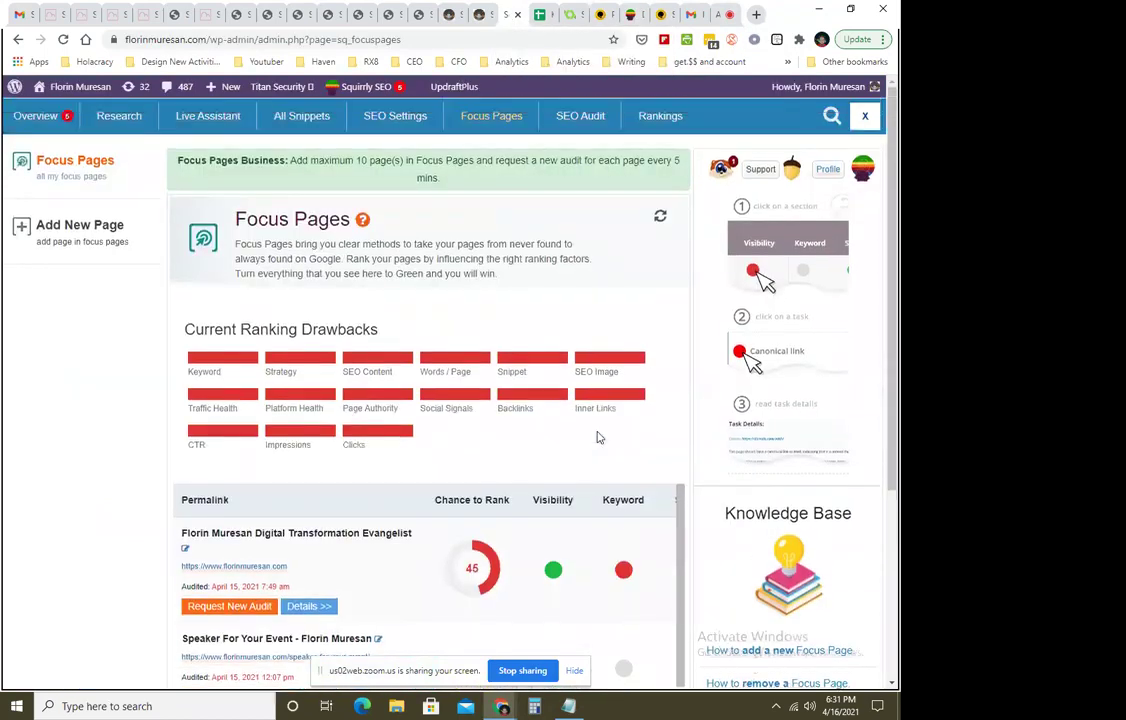
{"action": "scroll", "coordinate": [598, 437], "scroll_direction": "down", "scroll_amount": 8}
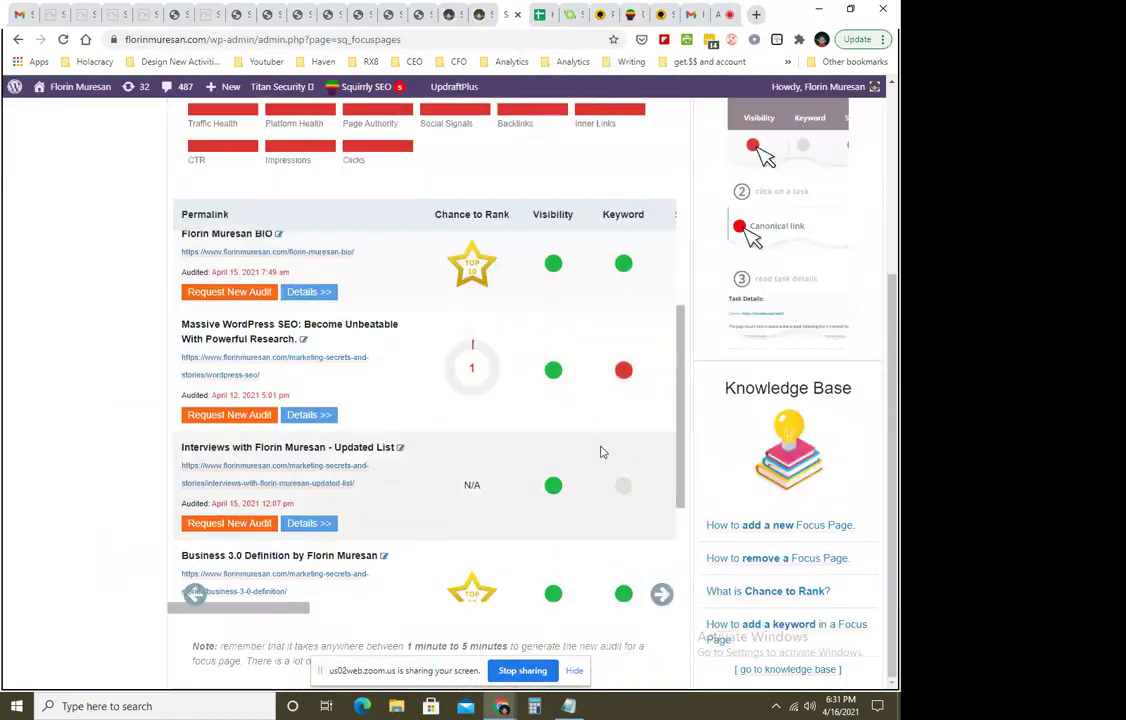
{"action": "scroll", "coordinate": [605, 496], "scroll_direction": "up", "scroll_amount": 8}
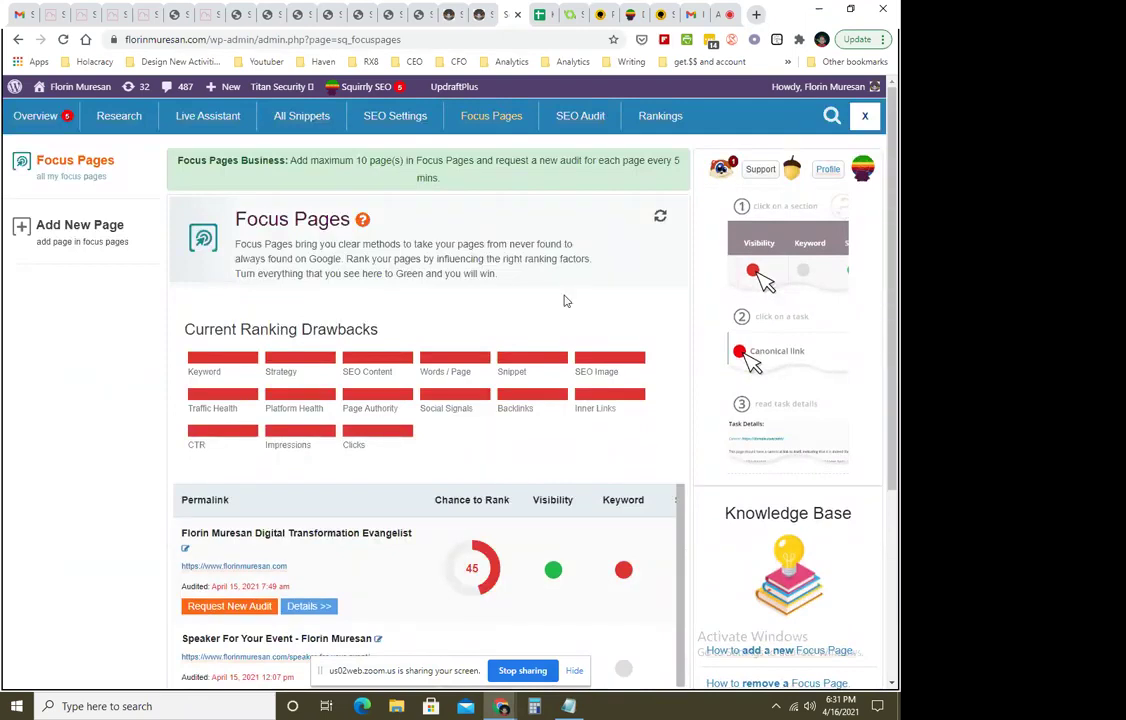
Switch to the Zoom meeting and stop sharing the screen.
{"action": "left_click", "coordinate": [718, 15]}
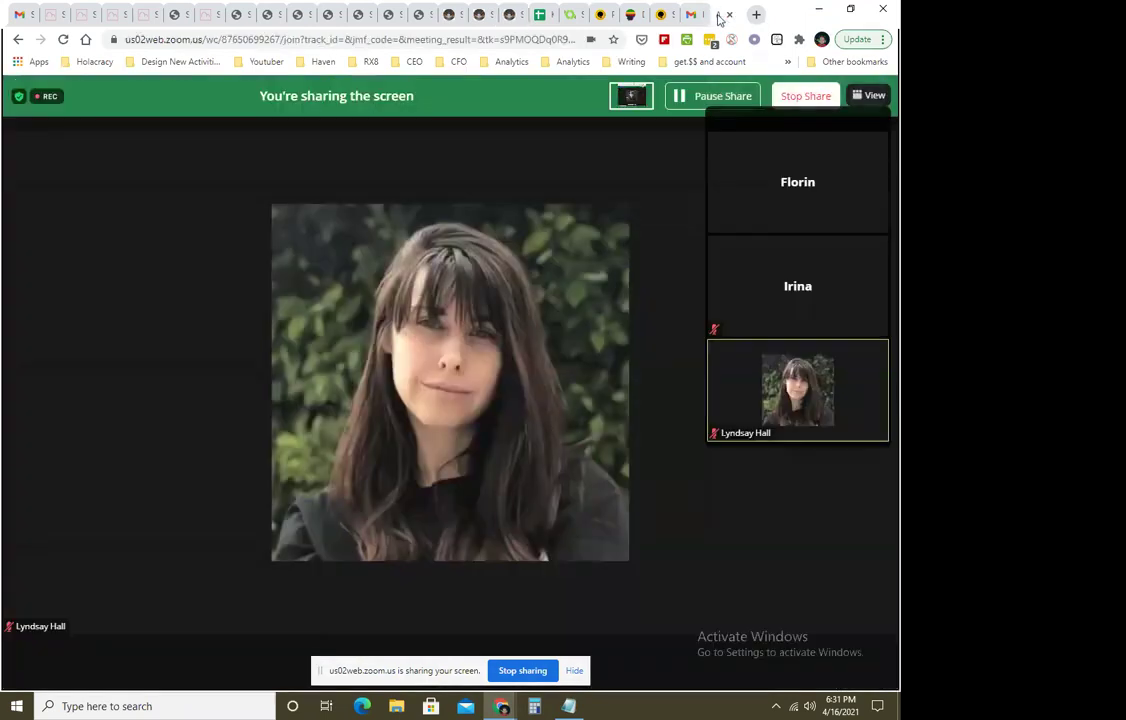
{"action": "left_click", "coordinate": [508, 14]}
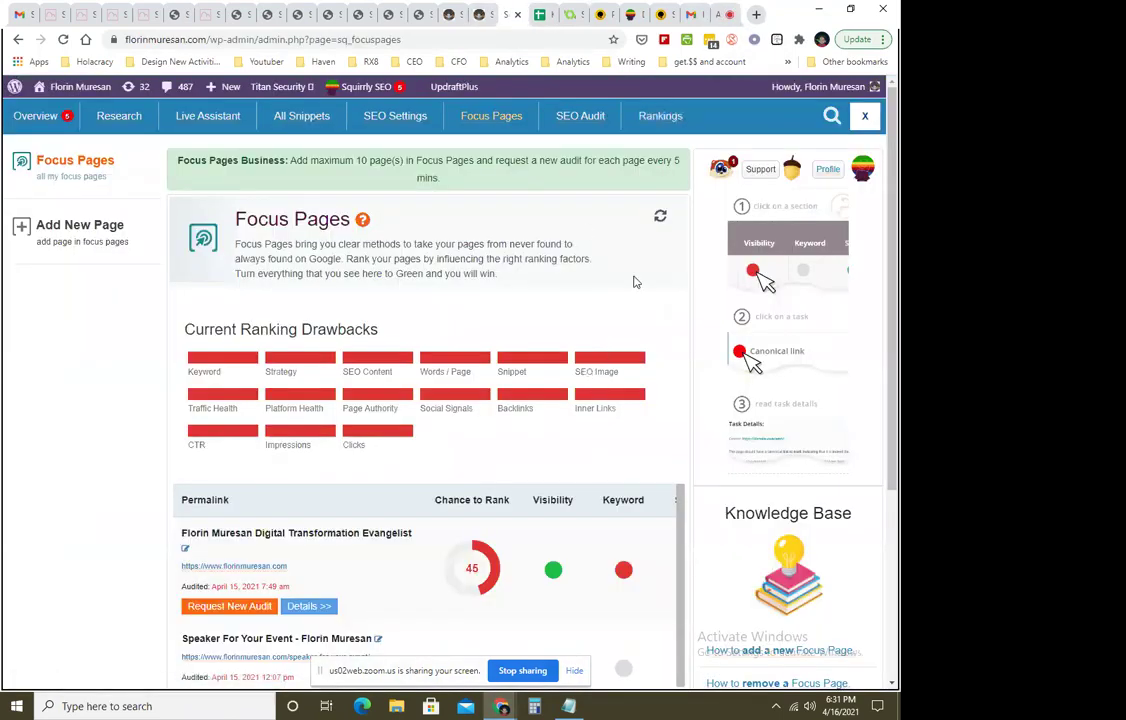
{"action": "left_click", "coordinate": [718, 16]}
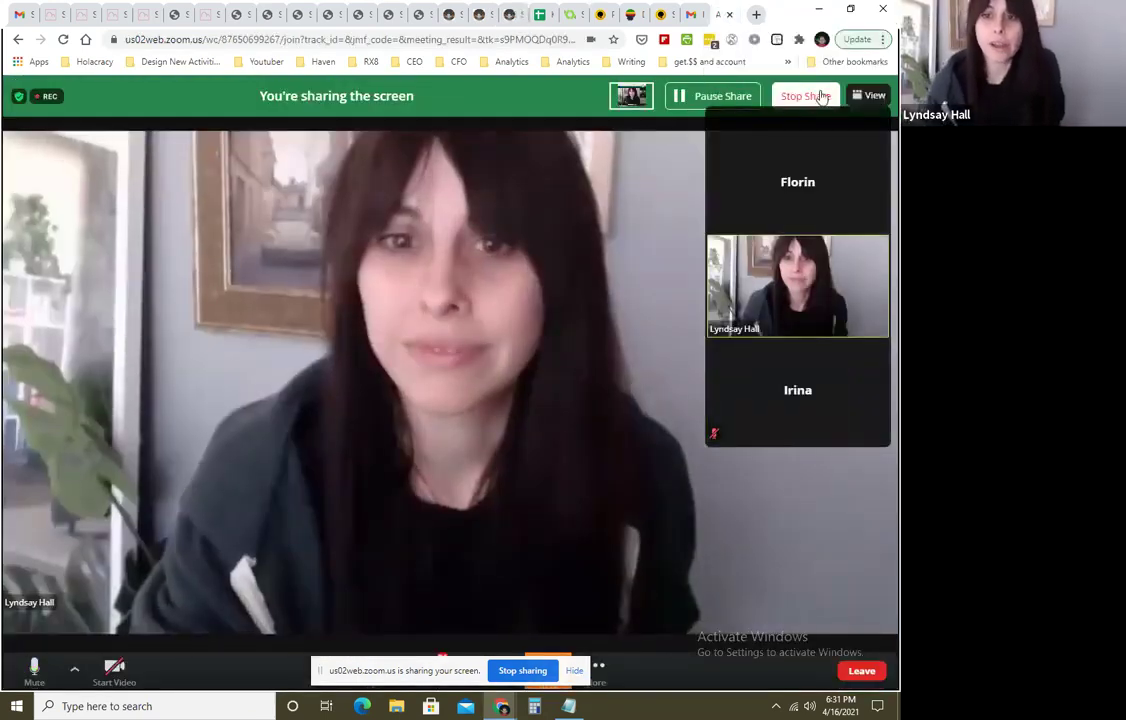
{"action": "left_click", "coordinate": [822, 96]}
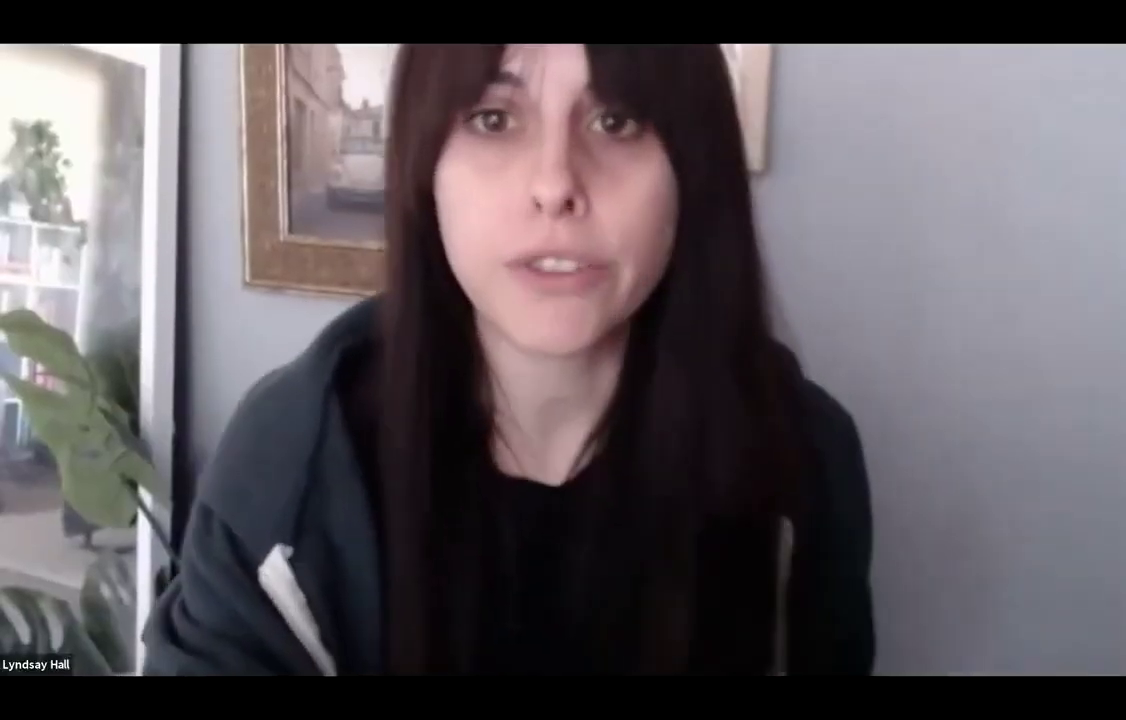